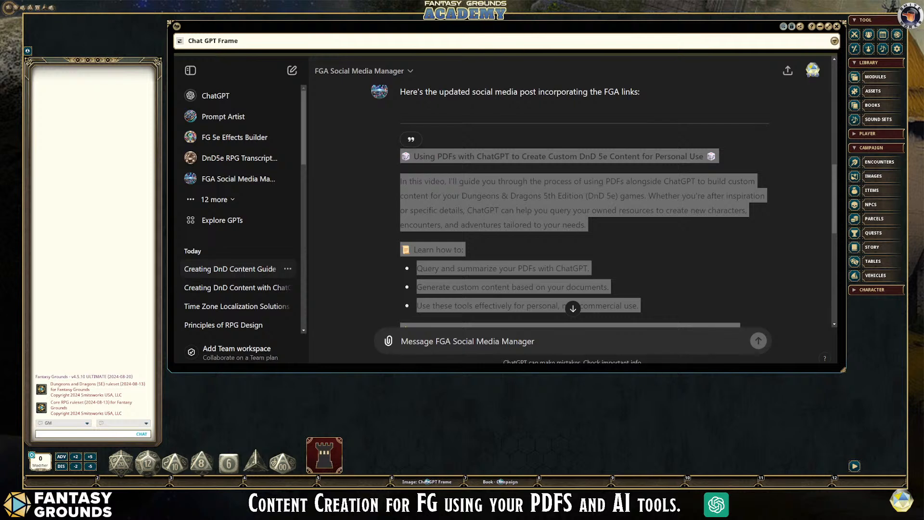
pyautogui.click(197, 399)
pyautogui.click(511, 481)
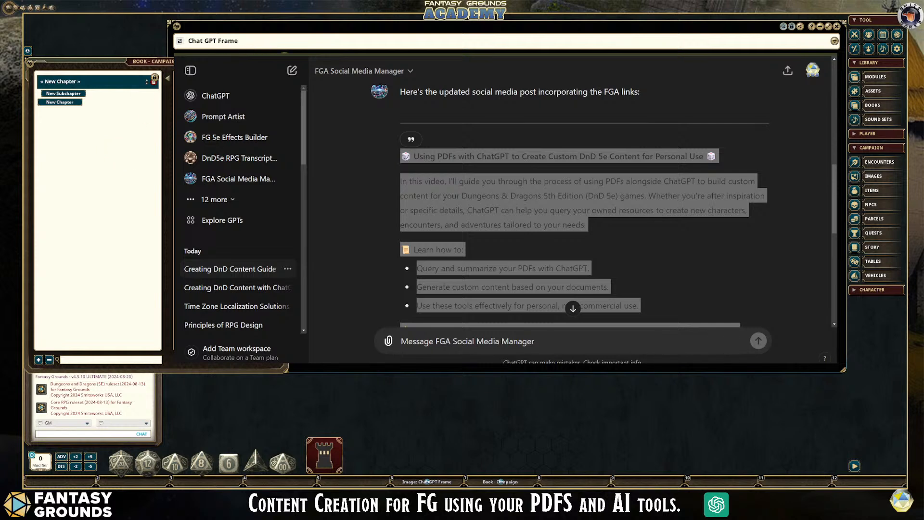
pyautogui.press('F7')
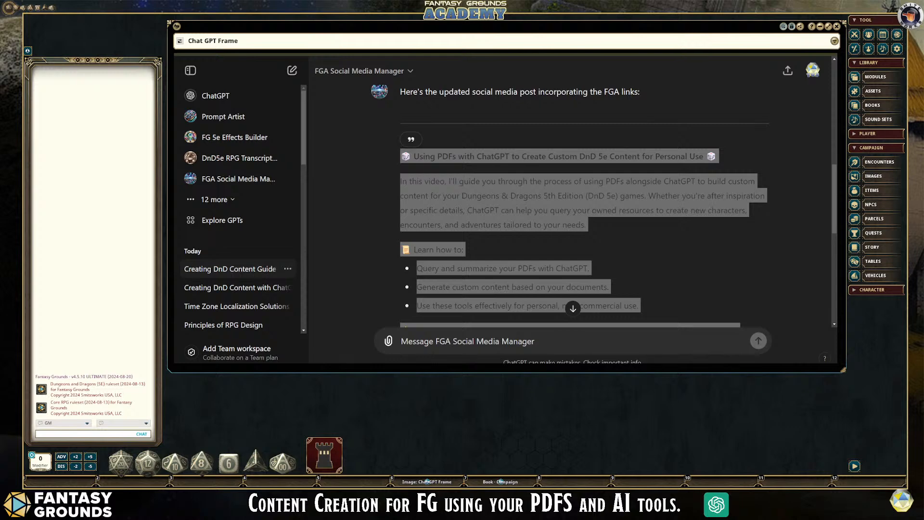
pyautogui.hotkey('alt', 'Tab')
pyautogui.scroll(2, 700, 236)
pyautogui.scroll(-2, 699, 237)
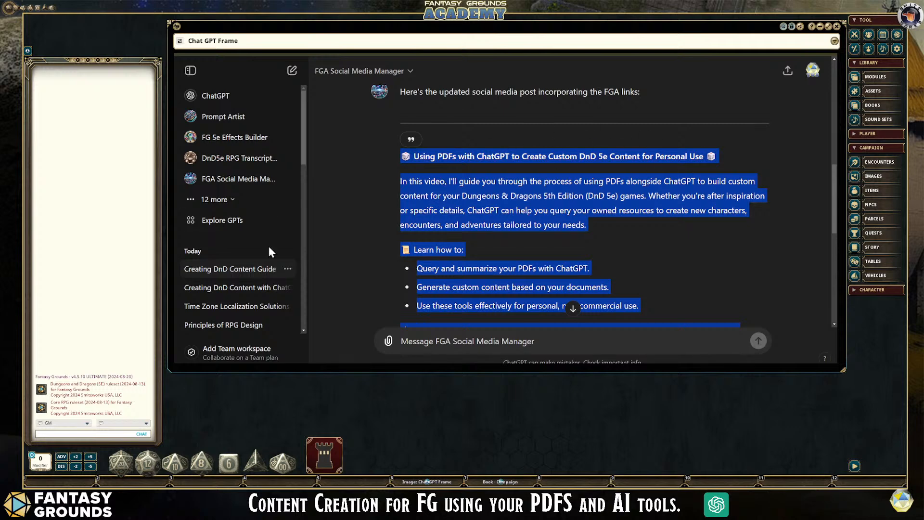
# - Open the "Creating DnD Content with ChatGPT" chat and review its YouTube description prompt and the generated reply
pyautogui.click(241, 290)
pyautogui.scroll(10, 582, 284)
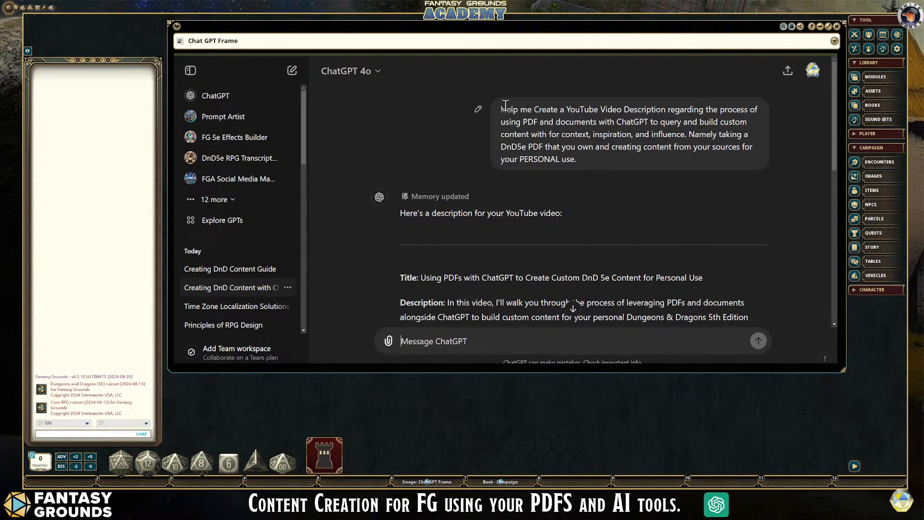
pyautogui.moveTo(510, 108); pyautogui.dragTo(624, 155)
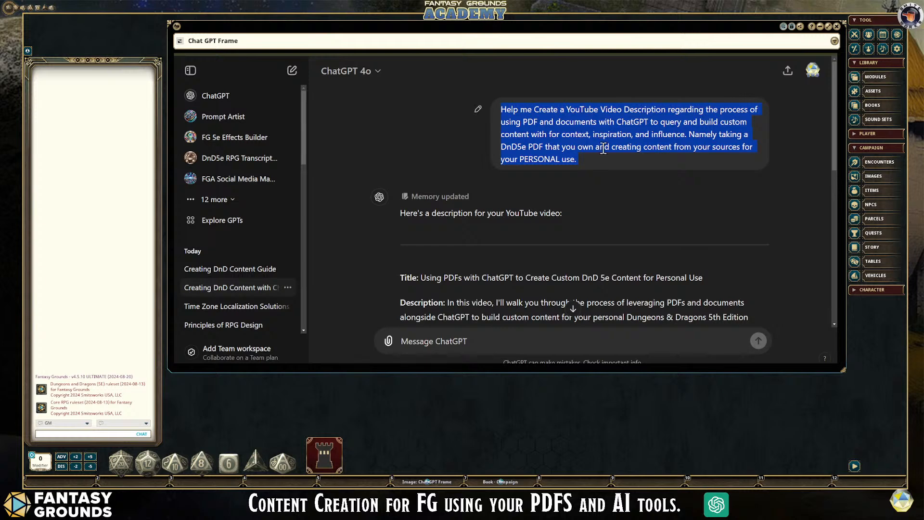
pyautogui.click(603, 148)
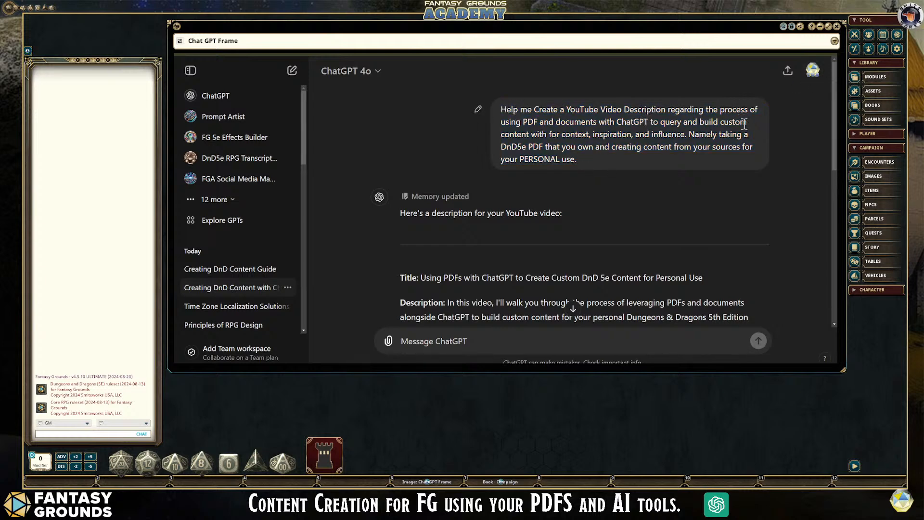
pyautogui.scroll(-3, 703, 169)
pyautogui.scroll(3, 702, 163)
pyautogui.scroll(-2, 604, 176)
pyautogui.scroll(-2, 557, 198)
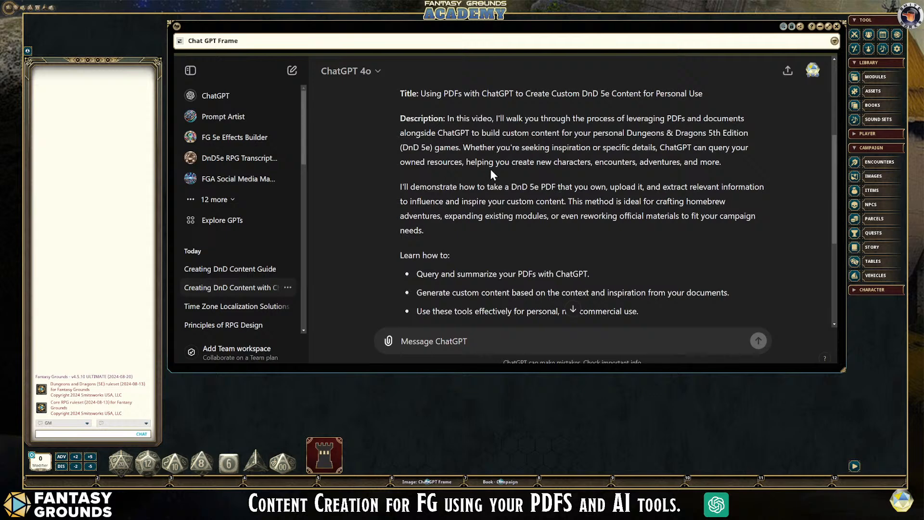
pyautogui.scroll(-2, 601, 216)
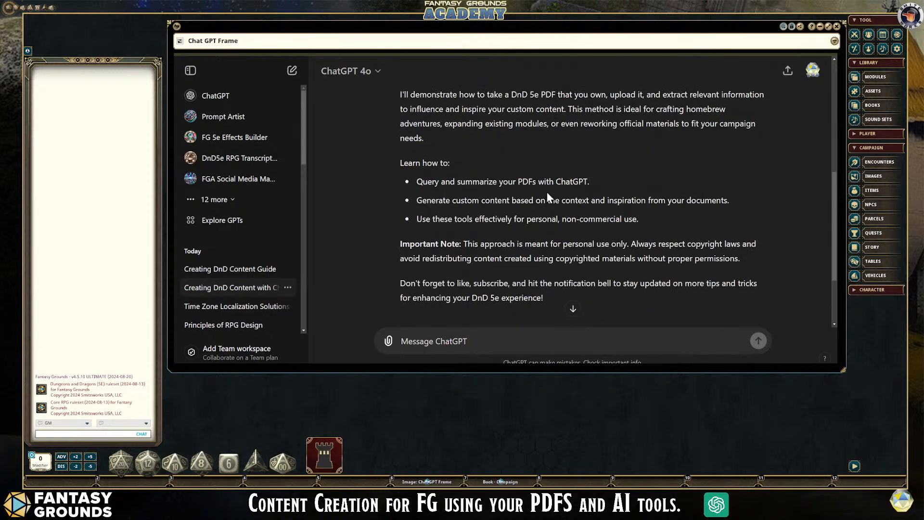
pyautogui.scroll(-2, 529, 212)
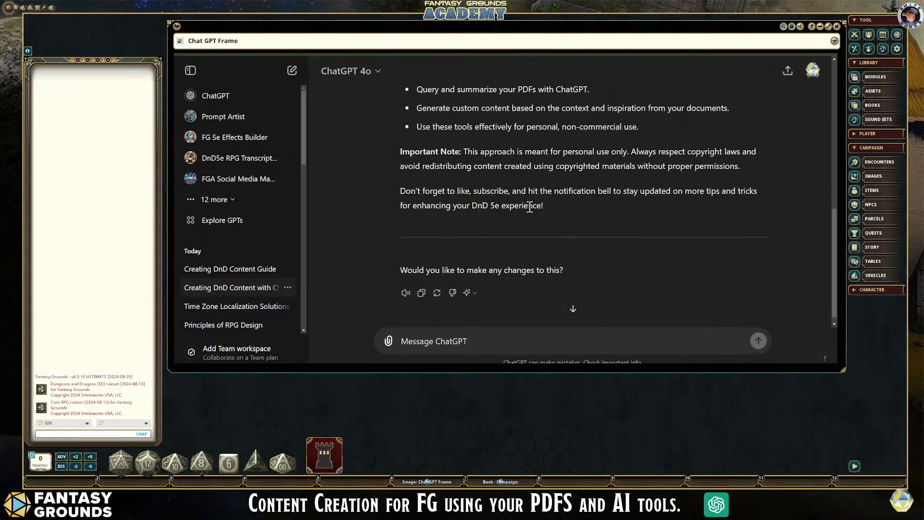
# - Open the "Creating DnD Content Guide" chat and review the request and the updated social media post with its FGA links and hashtags
pyautogui.click(256, 274)
pyautogui.scroll(10, 502, 268)
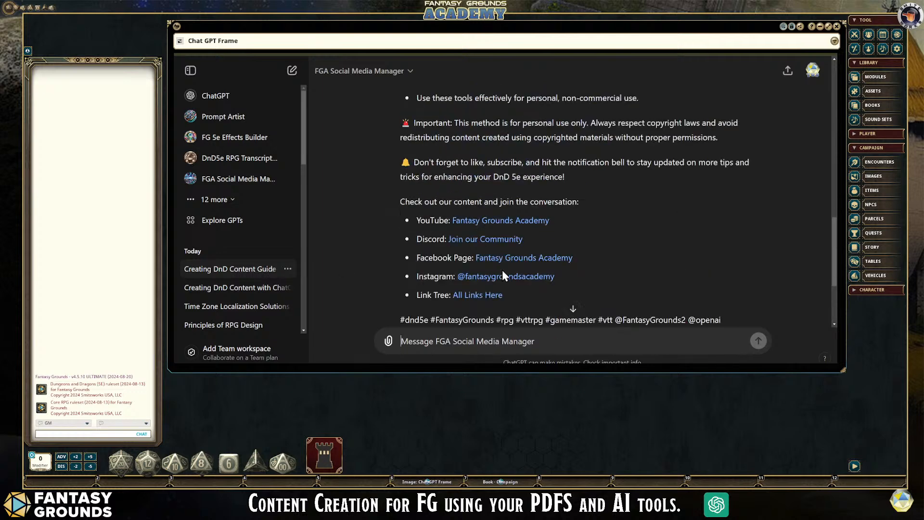
pyautogui.scroll(8, 500, 267)
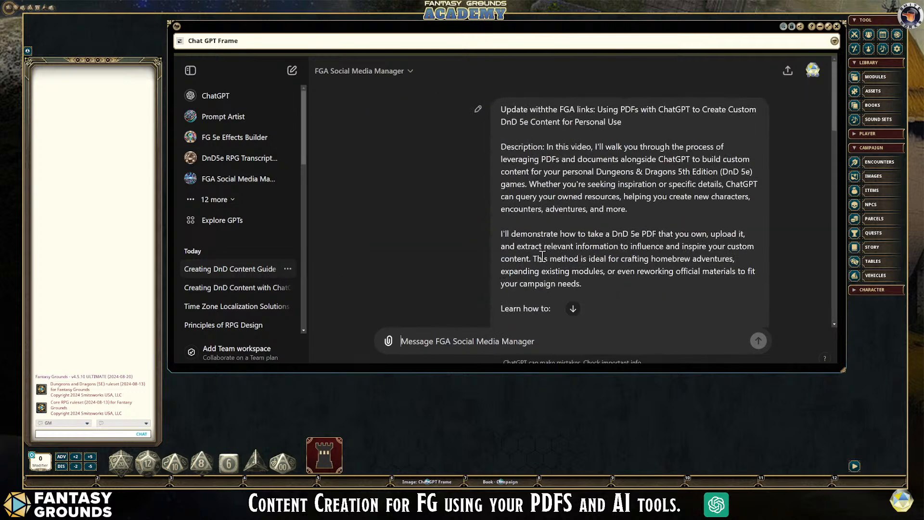
pyautogui.scroll(-8, 568, 212)
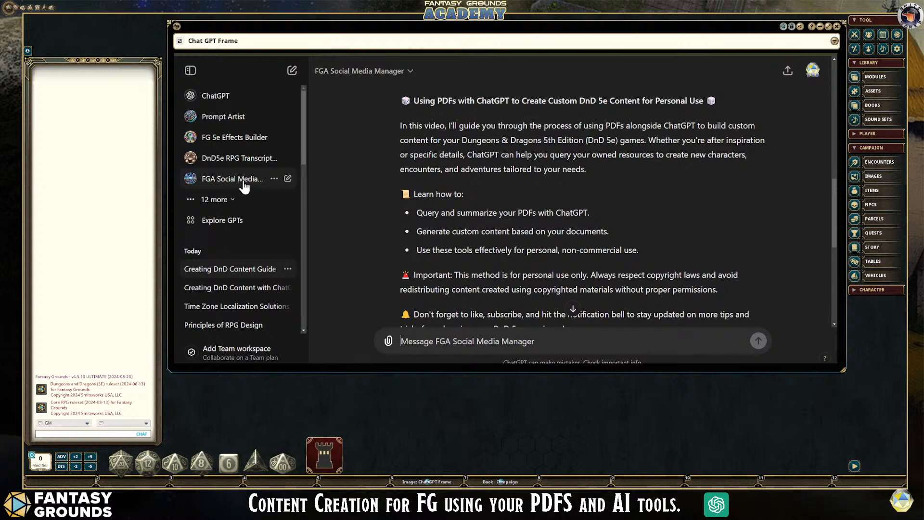
pyautogui.scroll(-6, 613, 251)
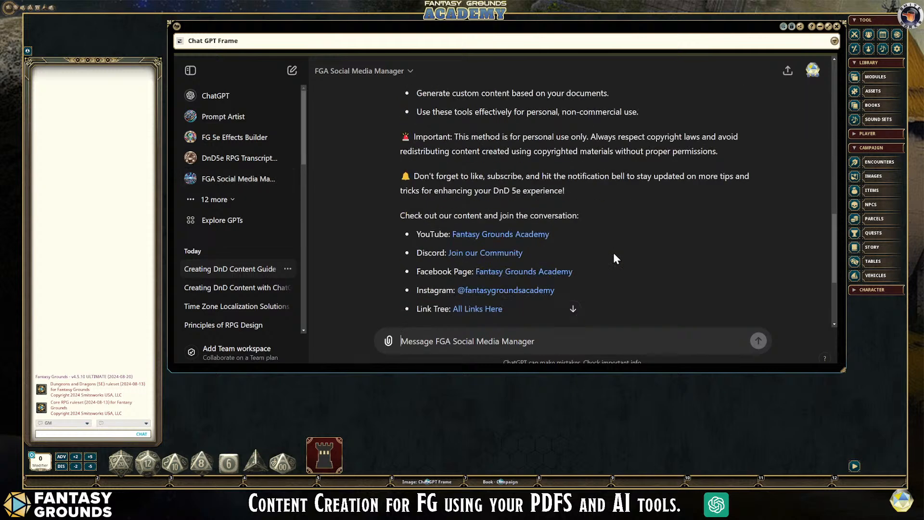
pyautogui.scroll(3, 614, 255)
pyautogui.scroll(-1, 498, 264)
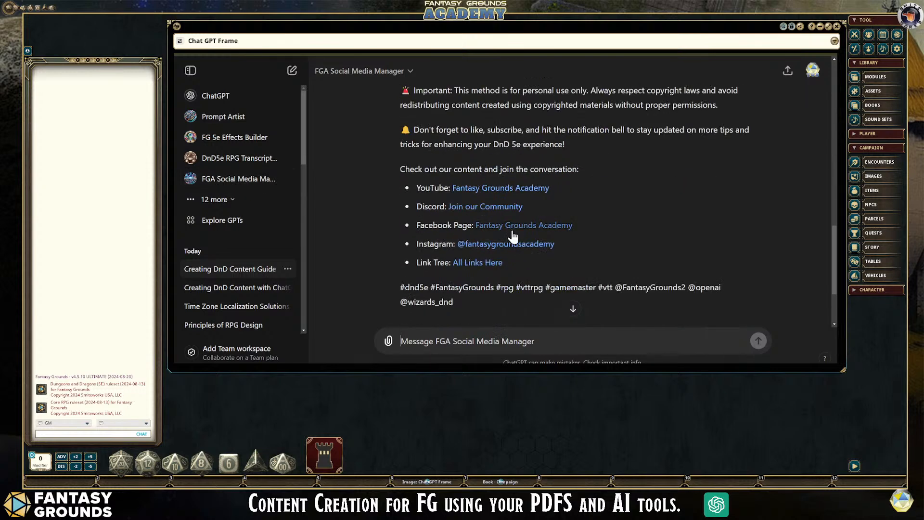
pyautogui.scroll(3, 587, 245)
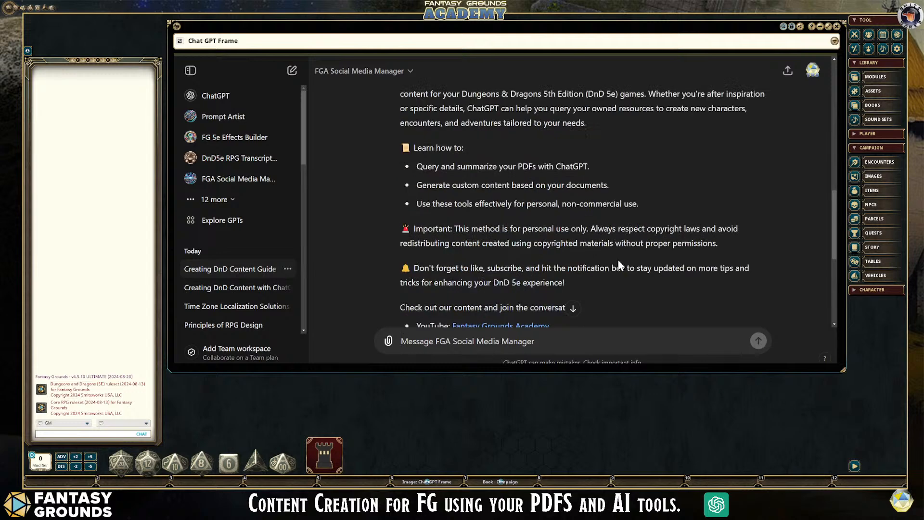
pyautogui.scroll(4, 622, 246)
pyautogui.scroll(-2, 622, 247)
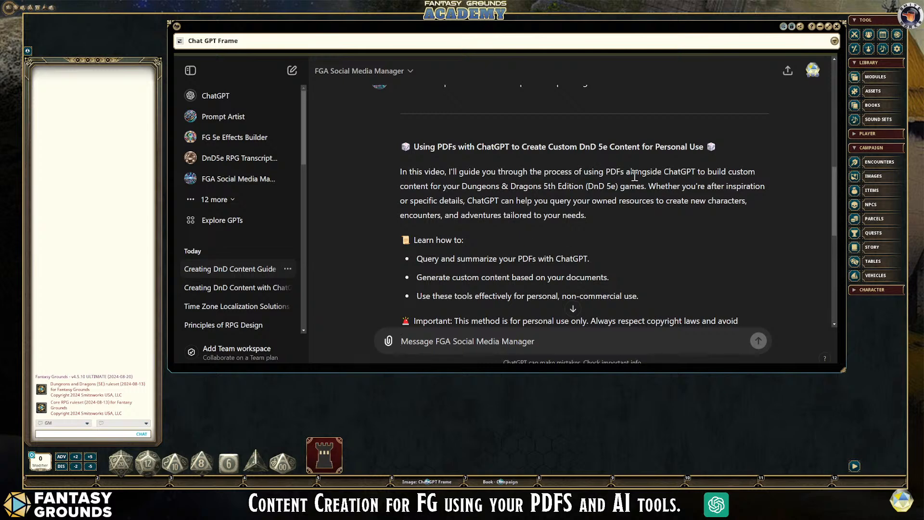
pyautogui.scroll(-5, 605, 192)
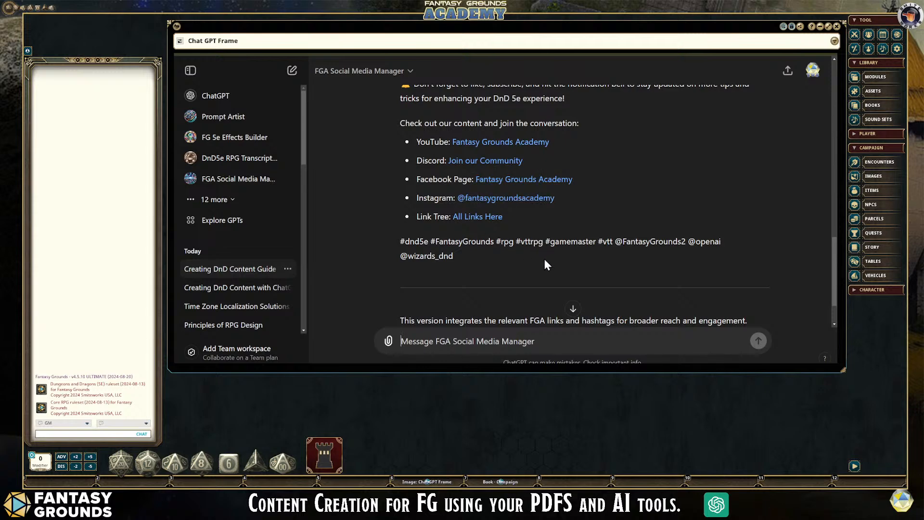
pyautogui.scroll(10, 546, 258)
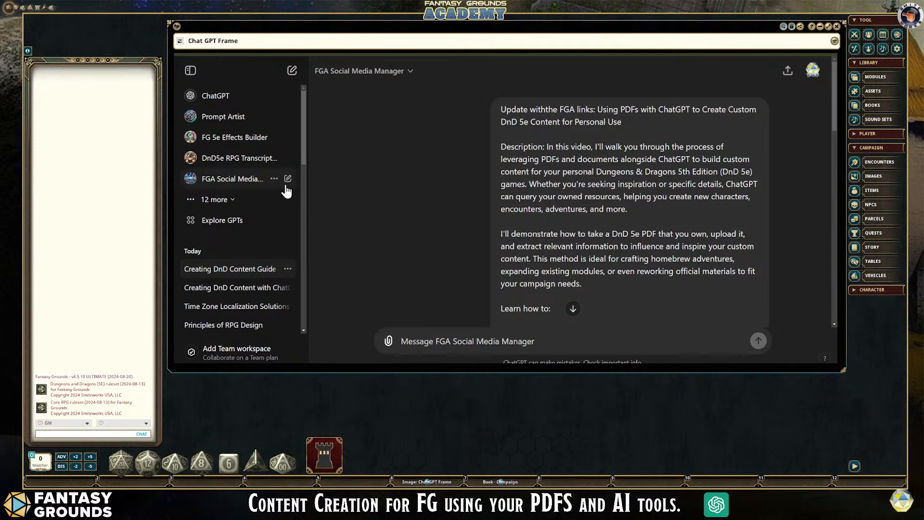
pyautogui.scroll(-8, 566, 267)
pyautogui.scroll(-8, 569, 273)
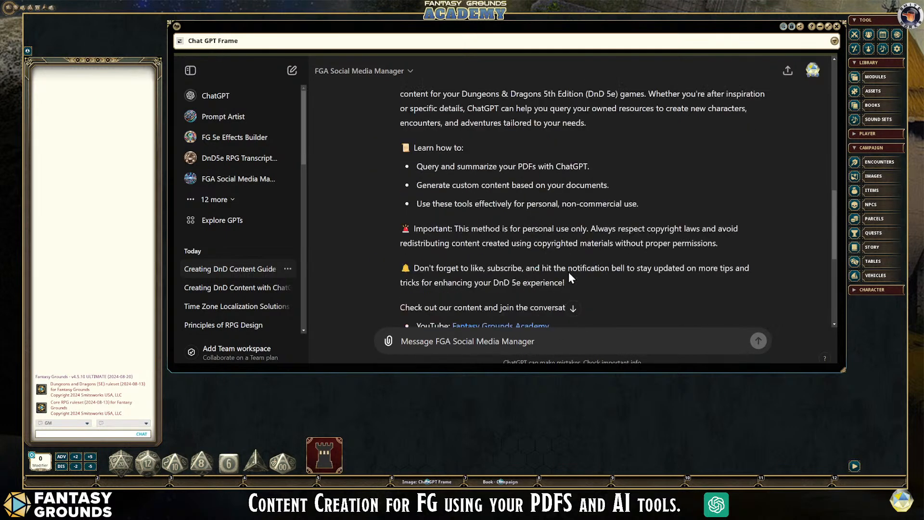
pyautogui.scroll(4, 570, 273)
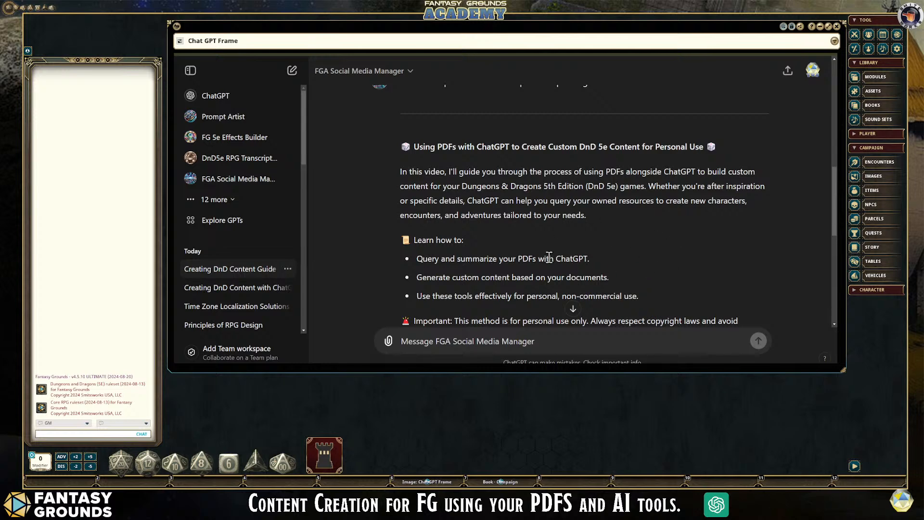
pyautogui.scroll(-4, 548, 248)
pyautogui.scroll(4, 547, 248)
pyautogui.scroll(-5, 302, 155)
pyautogui.scroll(3, 287, 193)
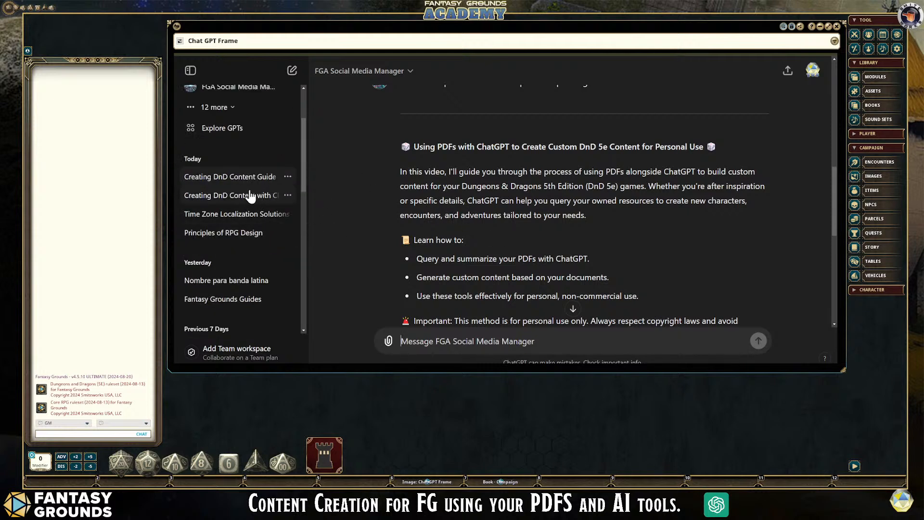
# - Expand the full list of custom GPTs and open the Khizdir Kingdom GPT
pyautogui.scroll(-1, 250, 196)
pyautogui.scroll(2, 249, 195)
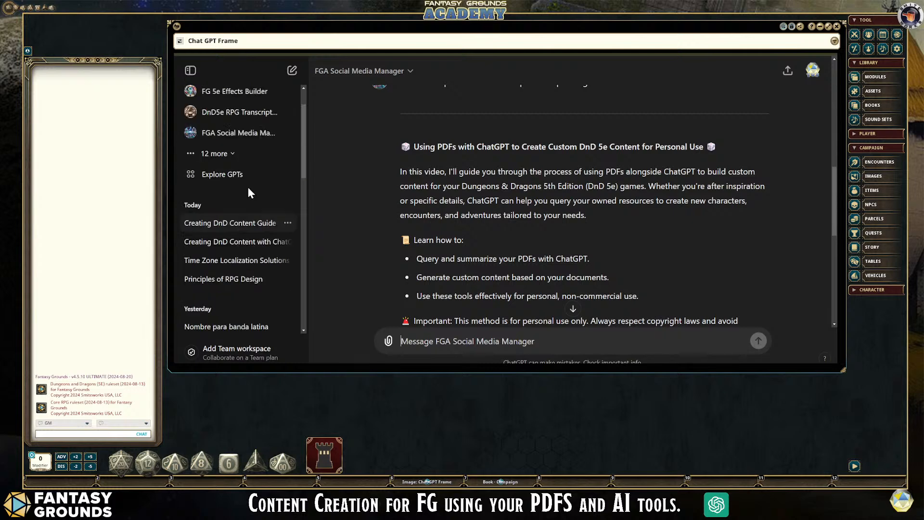
pyautogui.click(233, 157)
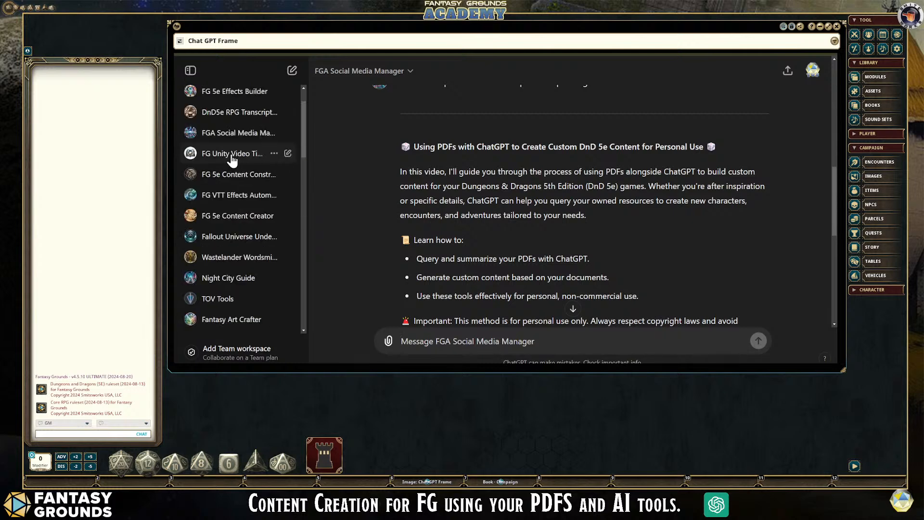
pyautogui.scroll(-1, 291, 235)
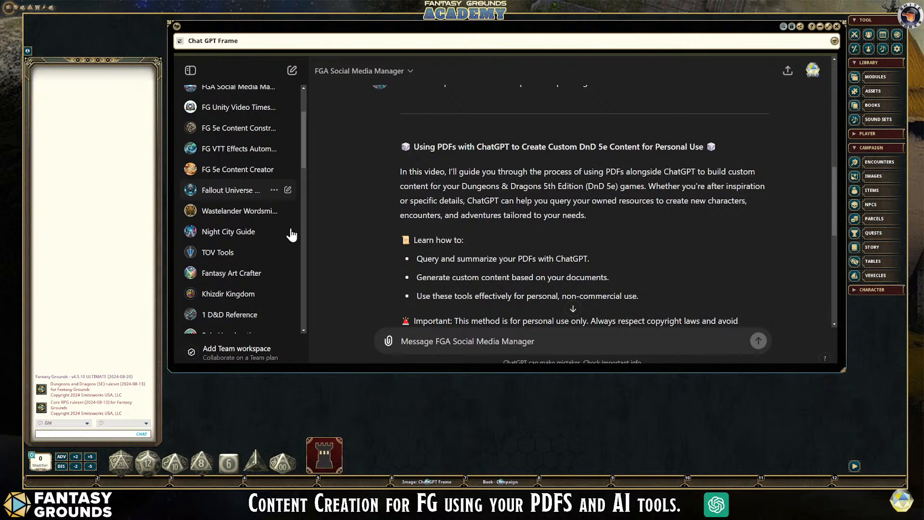
pyautogui.scroll(-1, 292, 236)
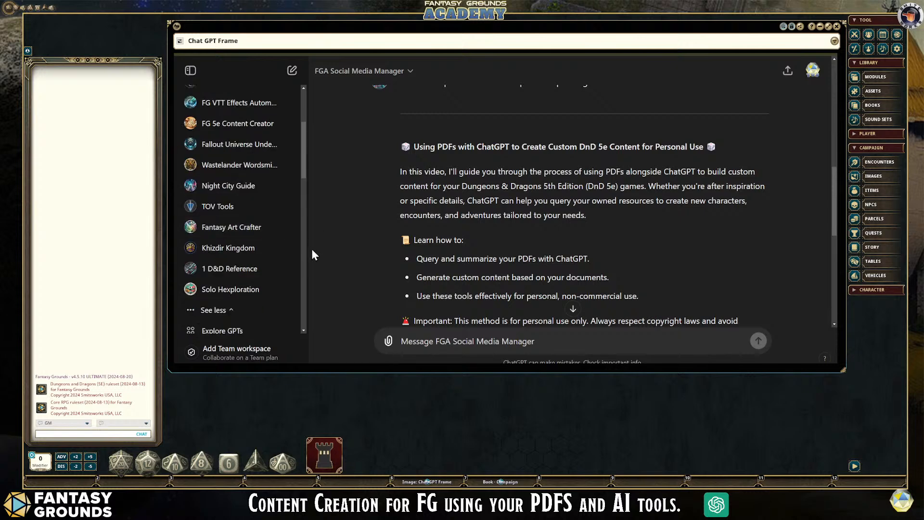
pyautogui.click(242, 251)
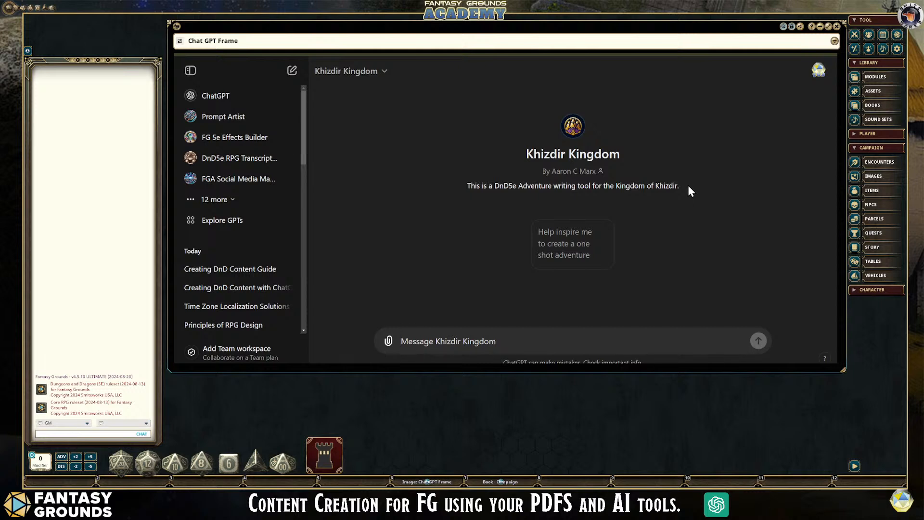
# - Attach PanovoPlayerPrimer-FINAL-v2.pdf from the computer to the Khizdir Kingdom message
pyautogui.click(385, 341)
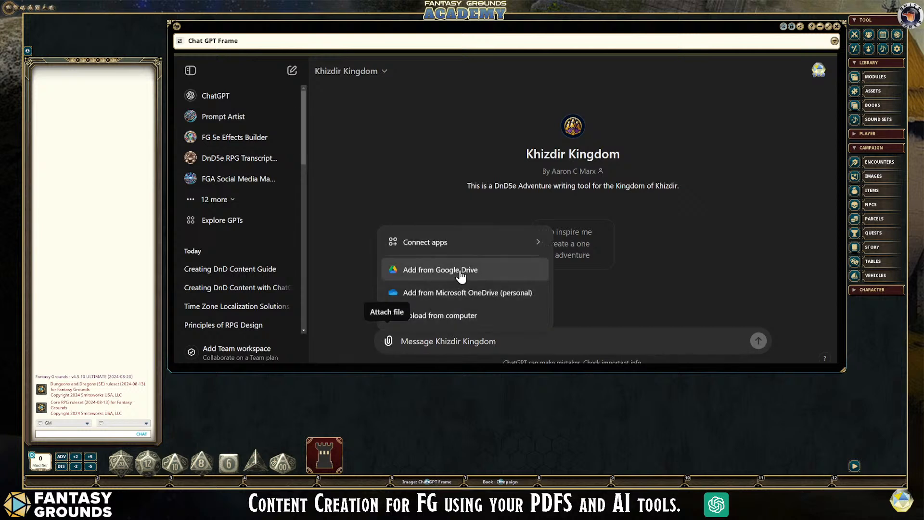
pyautogui.moveTo(488, 249)
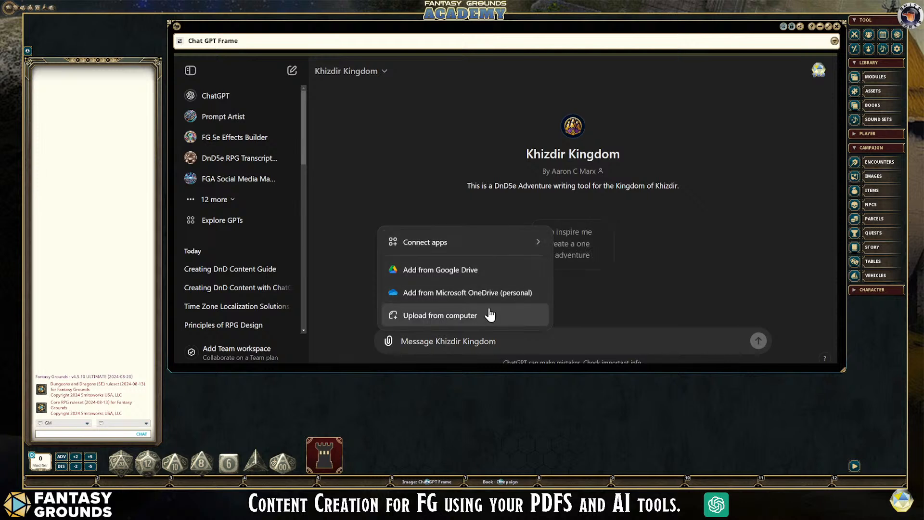
pyautogui.click(458, 316)
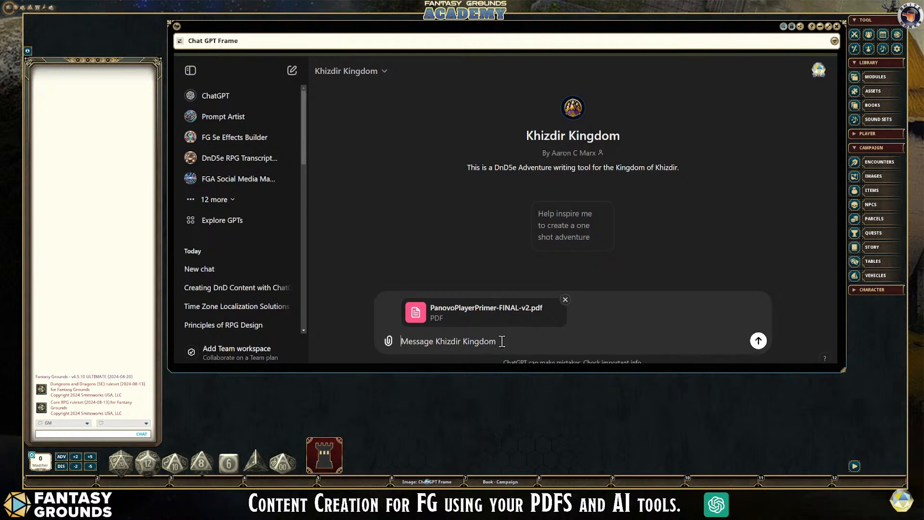
# - Write the prompt "With the PDF and custom instructions, please list the main NPCs." in the message with the attached PDF
pyautogui.write('With ther')
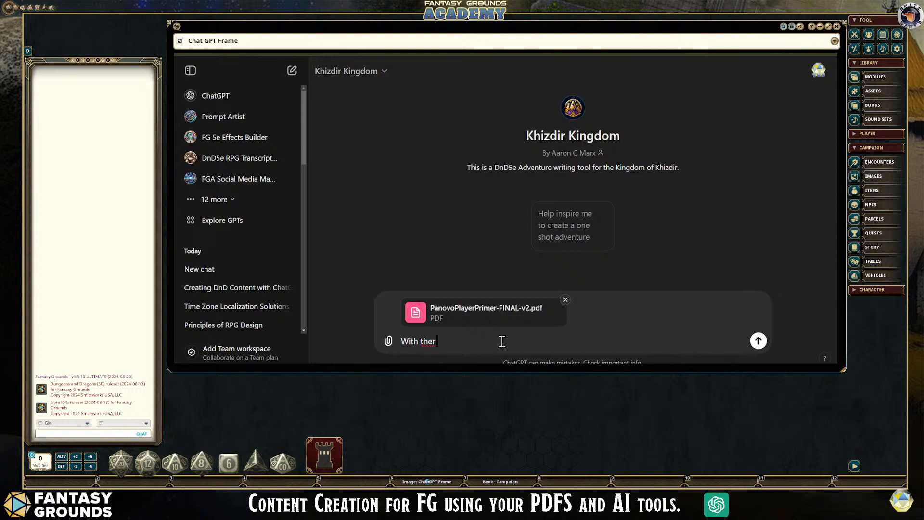
pyautogui.press('BackSpace')
pyautogui.write('PDF and custom instructions, please list all of')
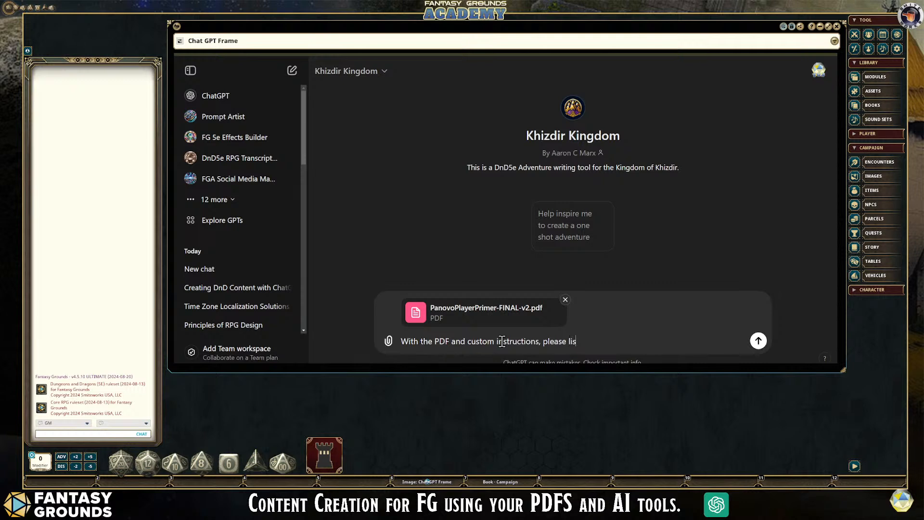
pyautogui.press('BackSpace')
pyautogui.press('BackSpace')
pyautogui.press('BackSpace')
pyautogui.press('BackSpace')
pyautogui.press('BackSpace')
pyautogui.press('BackSpace')
pyautogui.press('BackSpace')
pyautogui.press('BackSpace')
pyautogui.write('the main NPCs.')
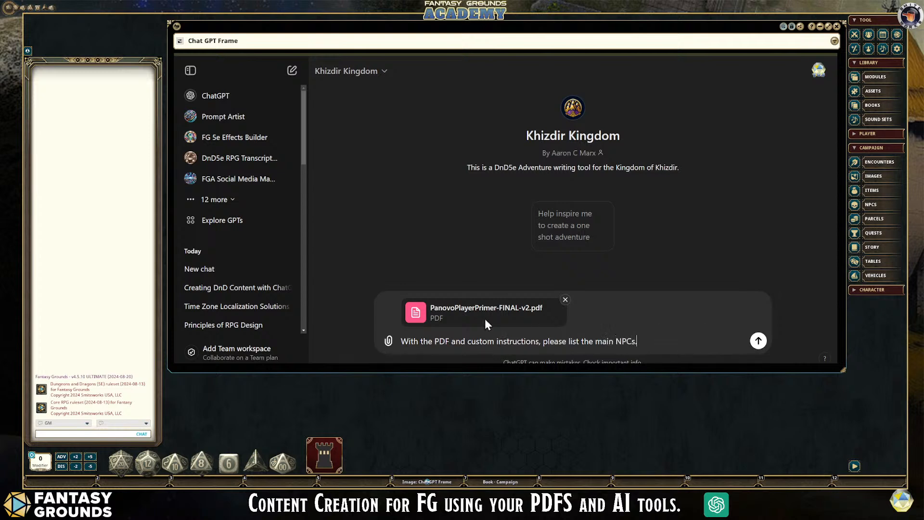
# - Add "from Khizdir and Panovo" before the period at the end of the prompt, send it, and view the start of the reply
pyautogui.click(635, 341)
pyautogui.write('from H')
pyautogui.press('BackSpace')
pyautogui.write('Khizdir and Panovo')
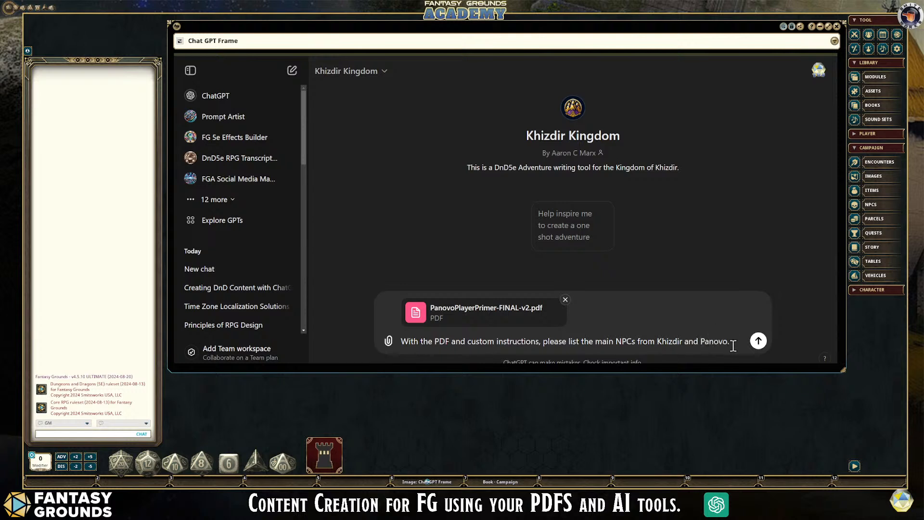
pyautogui.click(759, 347)
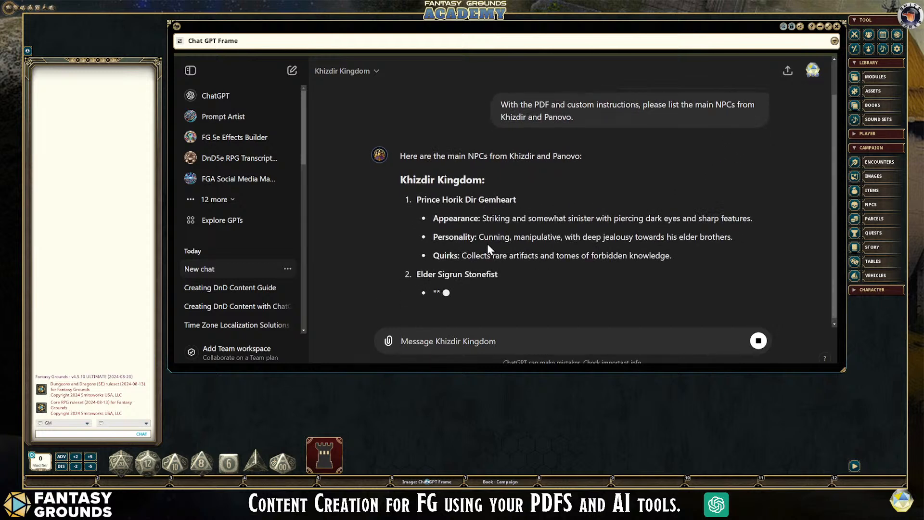
pyautogui.scroll(1, 527, 237)
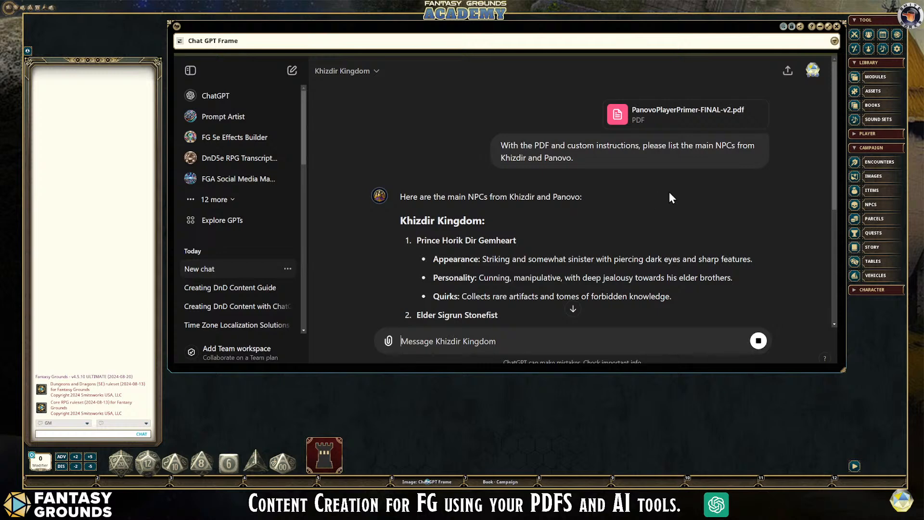
# - Read the reply's NPC lists for Khizdir Kingdom and Panovo through to the end
pyautogui.scroll(-5, 665, 192)
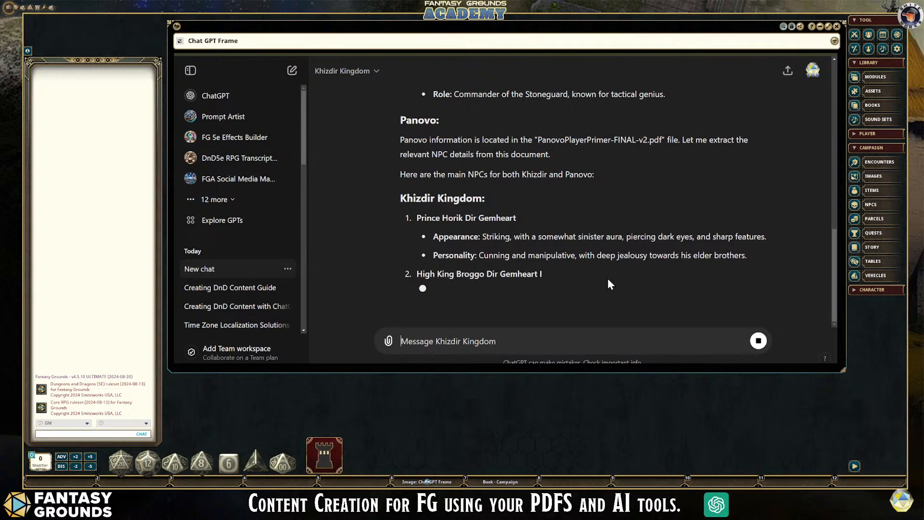
pyautogui.scroll(1, 608, 282)
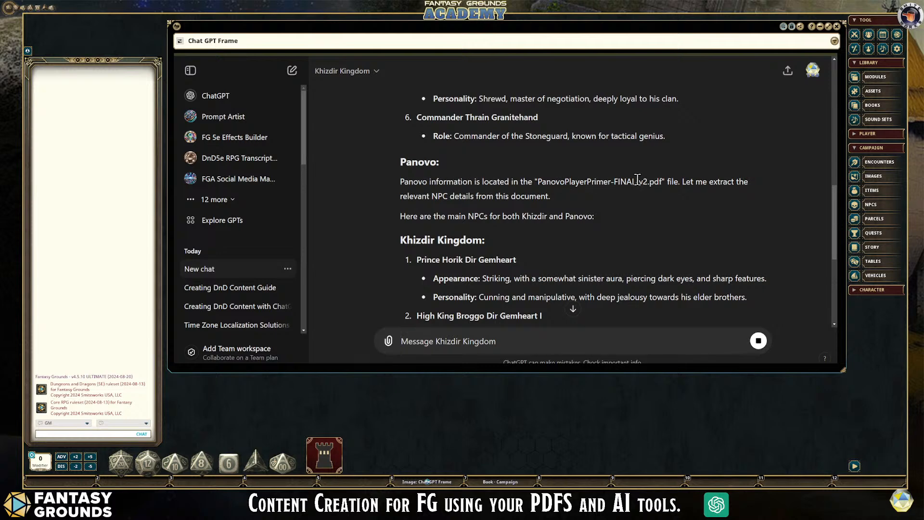
pyautogui.scroll(-1, 549, 249)
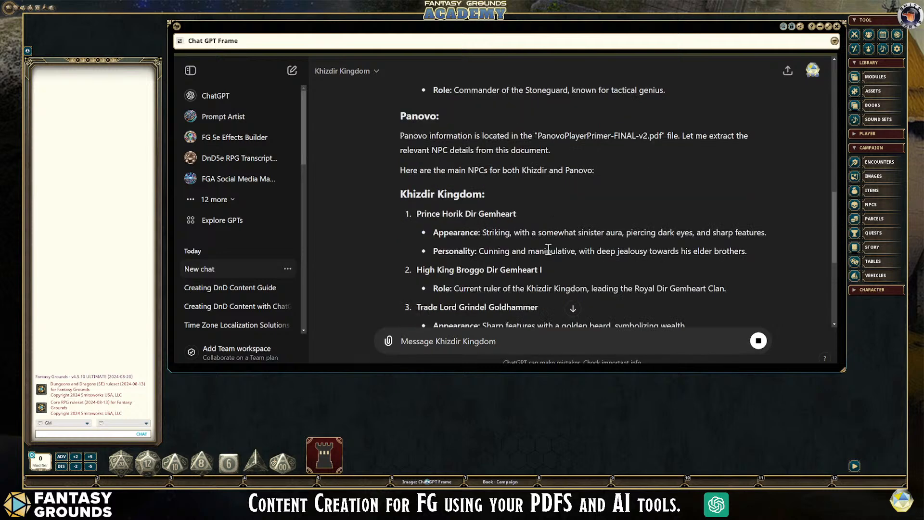
pyautogui.scroll(3, 548, 249)
pyautogui.scroll(10, 477, 243)
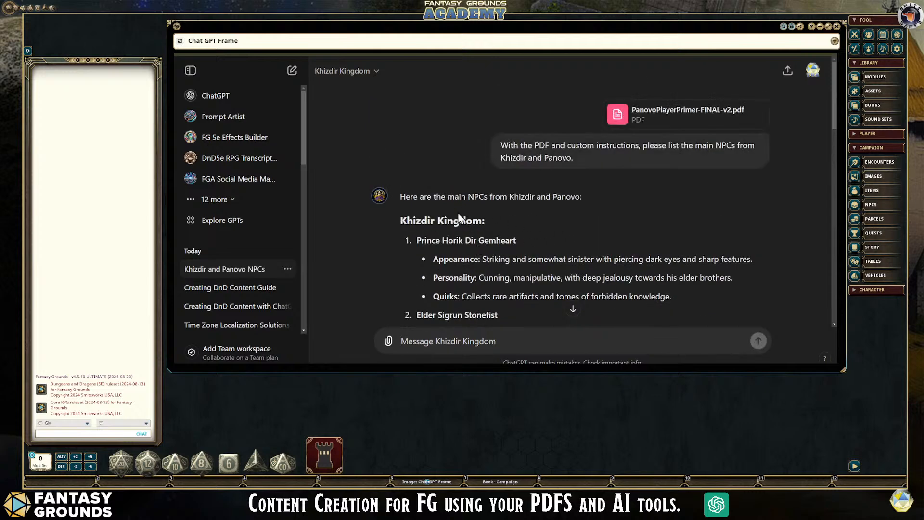
pyautogui.scroll(-6, 569, 230)
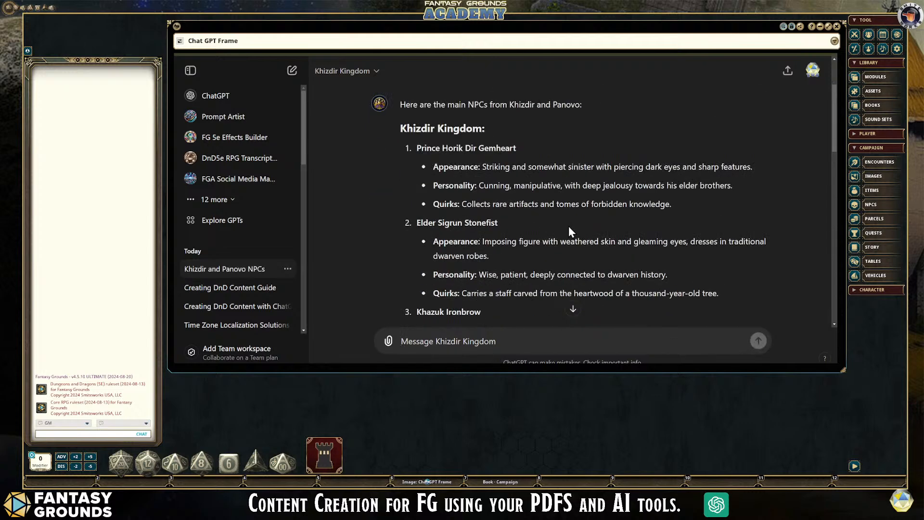
pyautogui.scroll(-3, 568, 230)
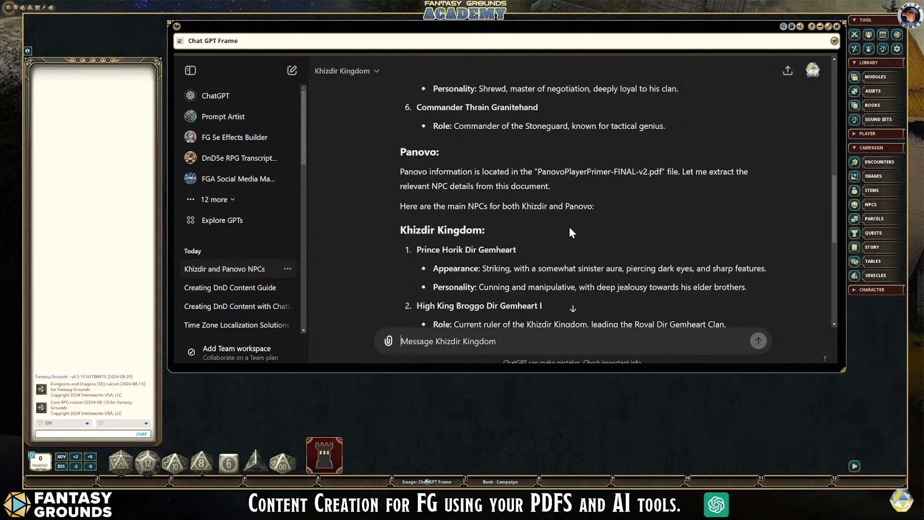
pyautogui.scroll(-3, 569, 230)
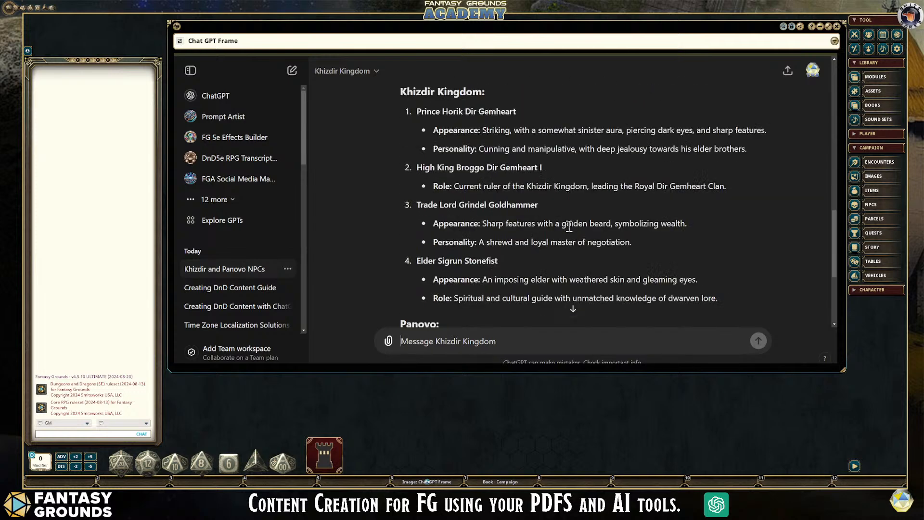
pyautogui.scroll(-4, 501, 198)
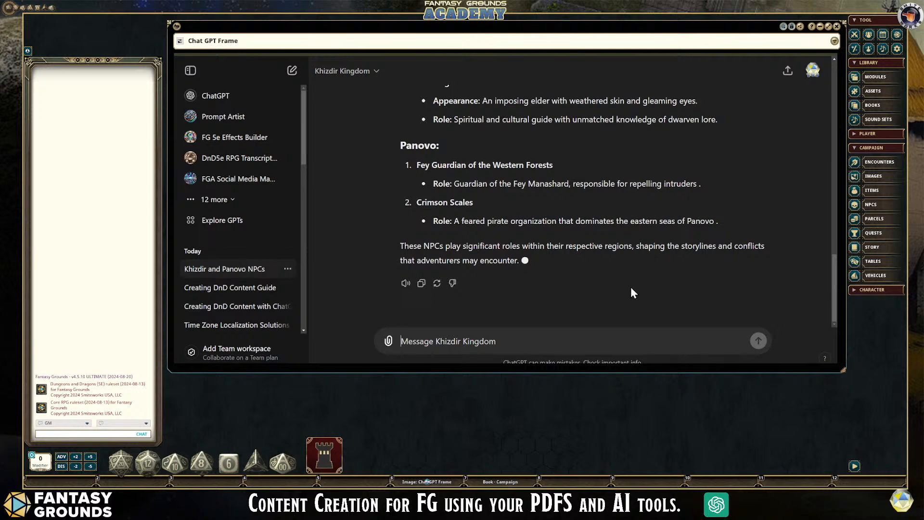
# - Compare the reply's first Khizdir Kingdom NPC list with the repeated list under the Panovo section
pyautogui.scroll(10, 620, 275)
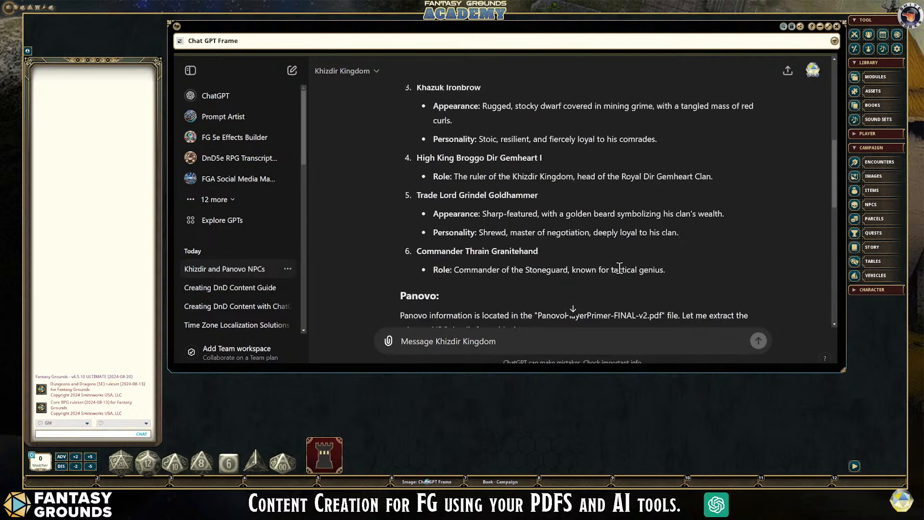
pyautogui.scroll(5, 587, 253)
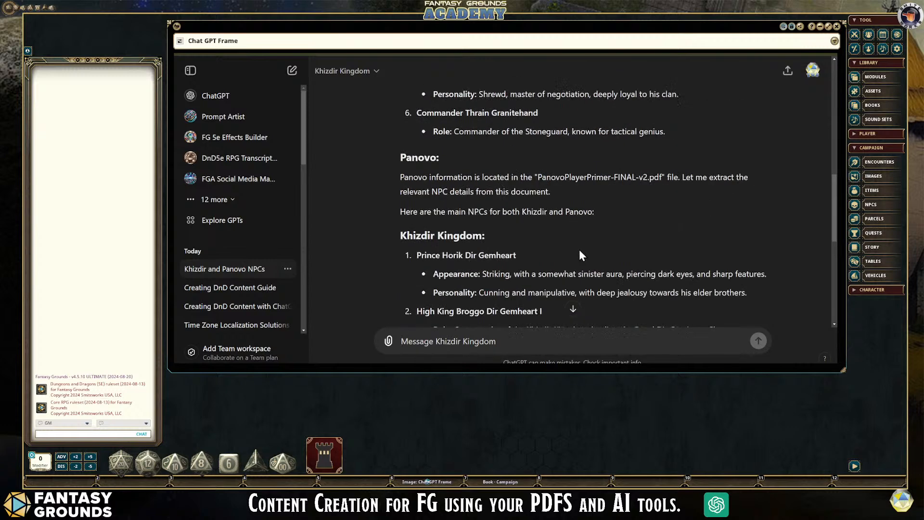
pyautogui.scroll(-4, 607, 260)
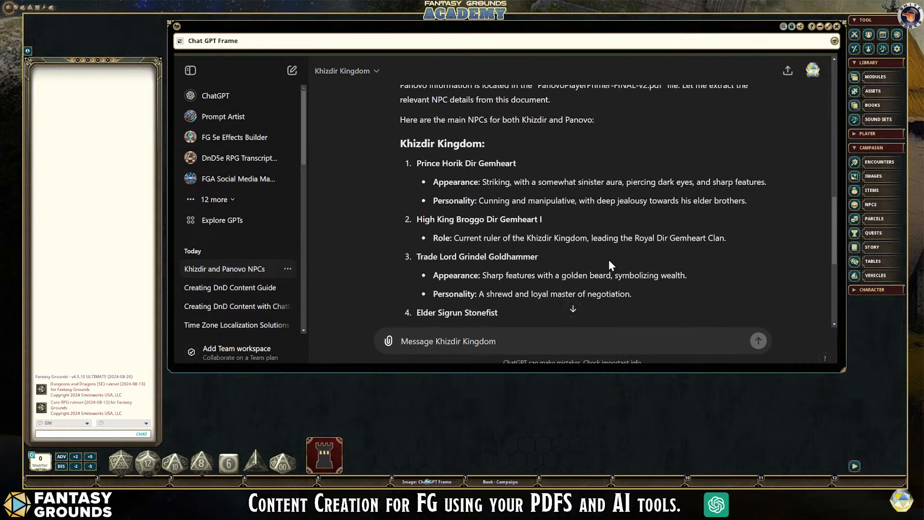
pyautogui.scroll(5, 609, 259)
pyautogui.scroll(6, 607, 259)
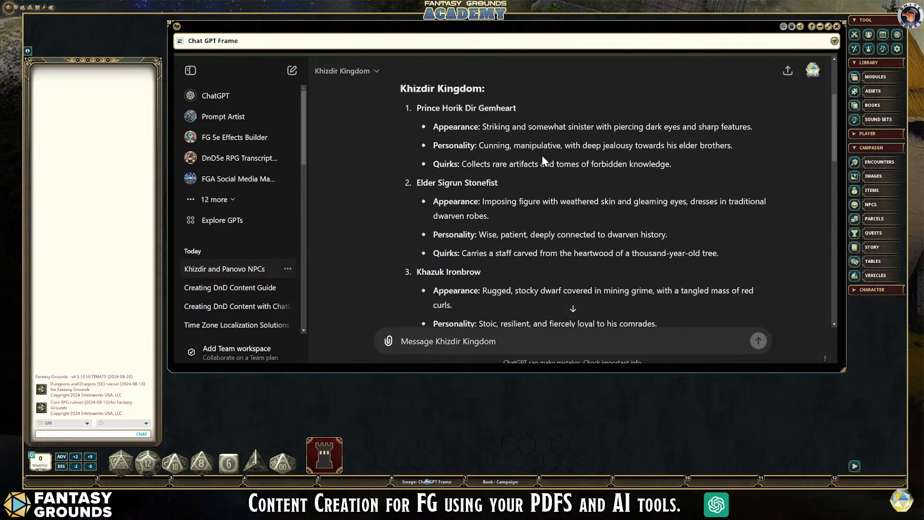
pyautogui.scroll(-8, 507, 142)
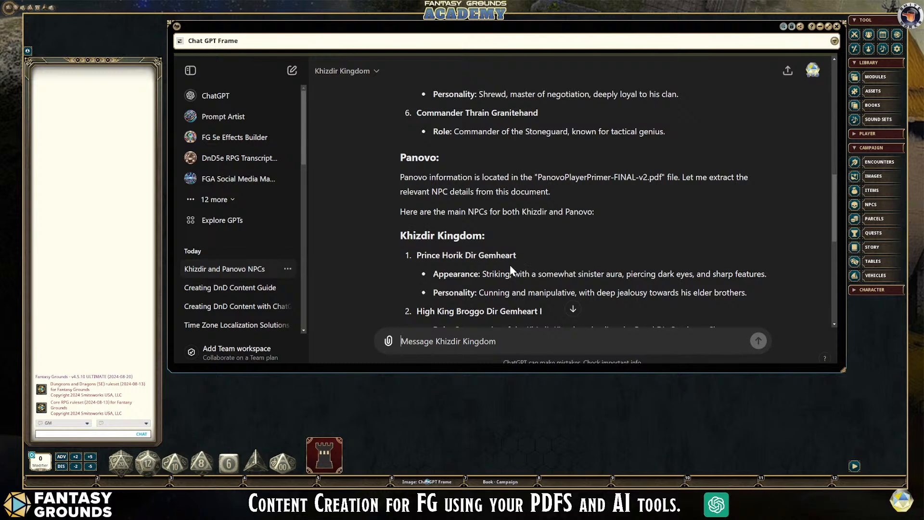
pyautogui.scroll(-2, 558, 260)
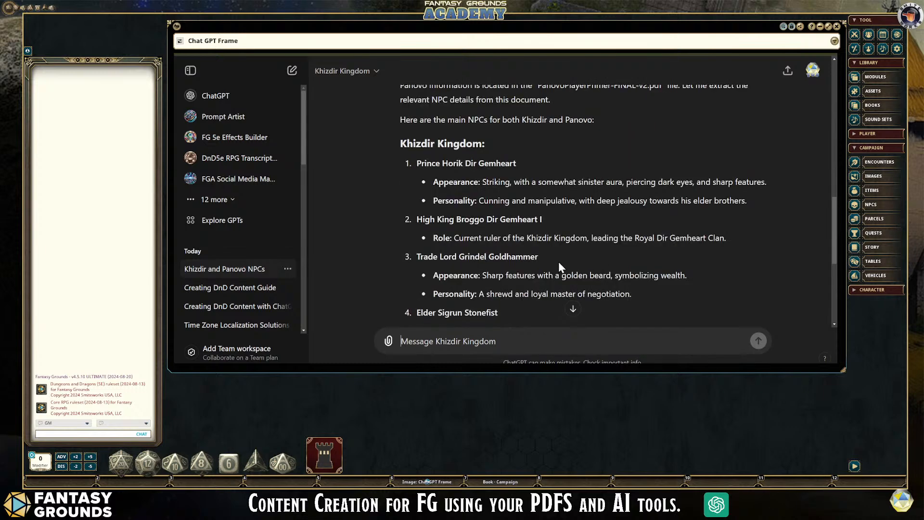
pyautogui.scroll(2, 573, 265)
pyautogui.scroll(10, 556, 257)
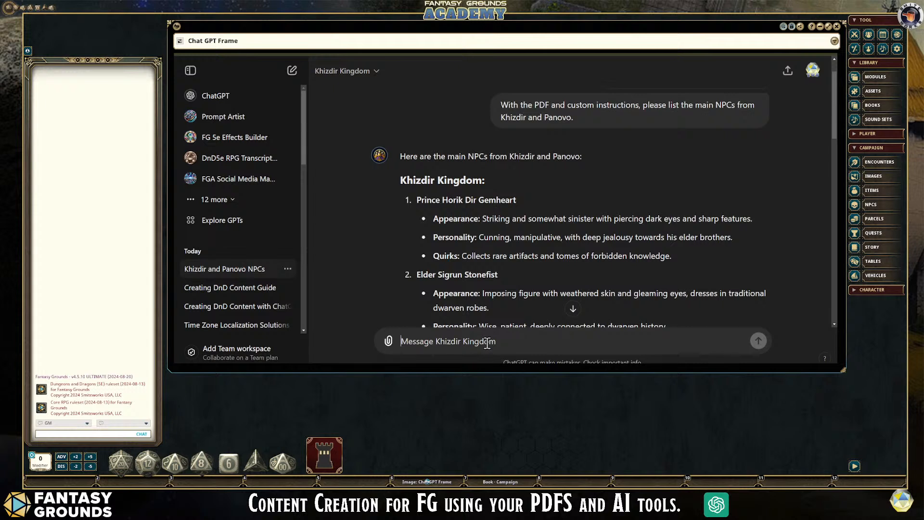
# - Send a follow-up prompt asking to compare the NPCs and ensure that they are the same or similar in details
pyautogui.write('Compar')
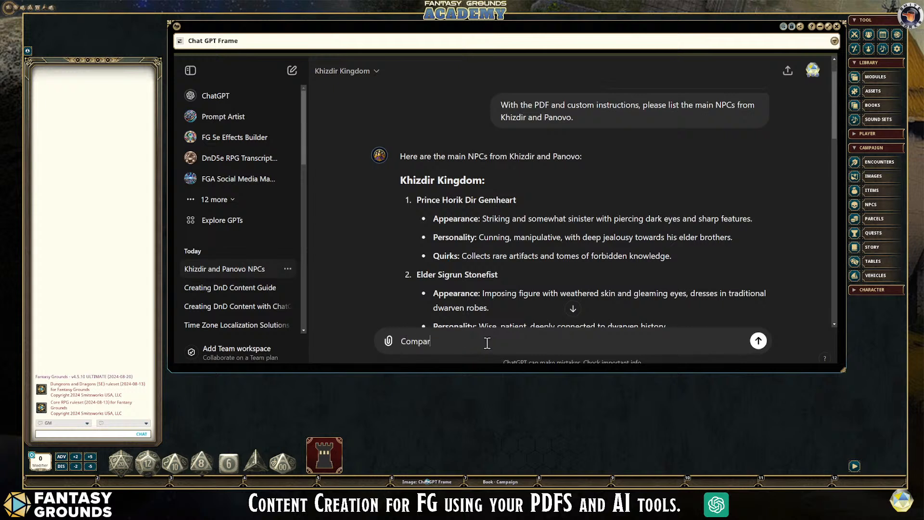
pyautogui.write('e NPCs and ensure that they are the same')
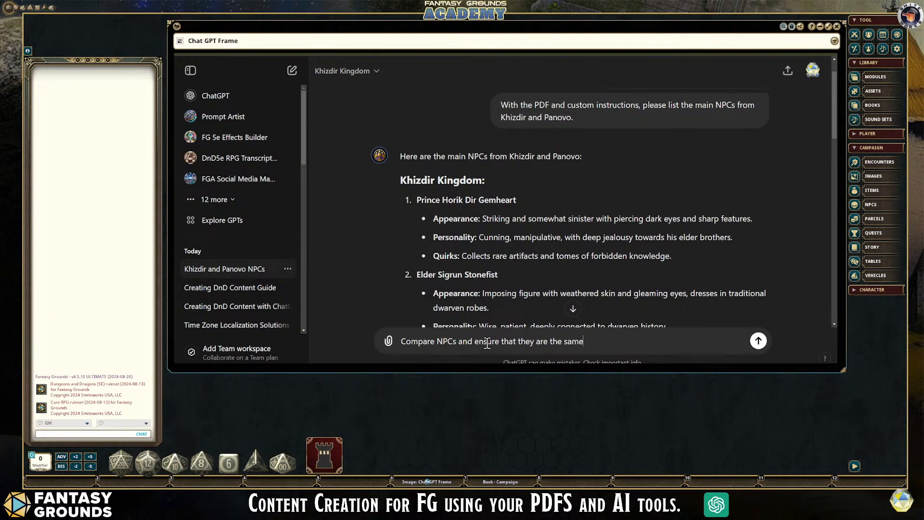
pyautogui.write(' of similar.')
pyautogui.press('BackSpace')
pyautogui.press('BackSpace')
pyautogui.press('BackSpace')
pyautogui.press('BackSpace')
pyautogui.press('BackSpace')
pyautogui.press('BackSpace')
pyautogui.press('BackSpace')
pyautogui.press('BackSpace')
pyautogui.press('BackSpace')
pyautogui.press('BackSpace')
pyautogui.press('BackSpace')
pyautogui.write('in details')
pyautogui.press('Return')
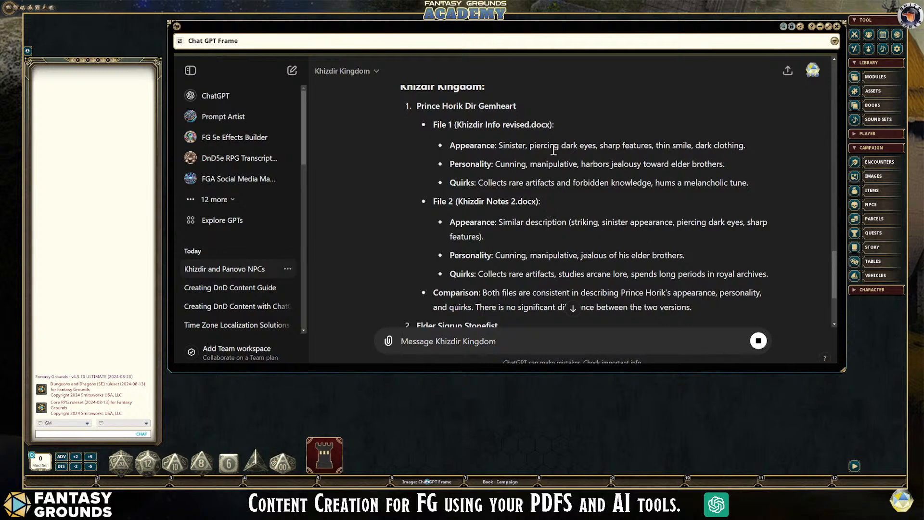
# - Read the file-by-file NPC comparison in the reply down to its conclusion
pyautogui.scroll(-2, 629, 230)
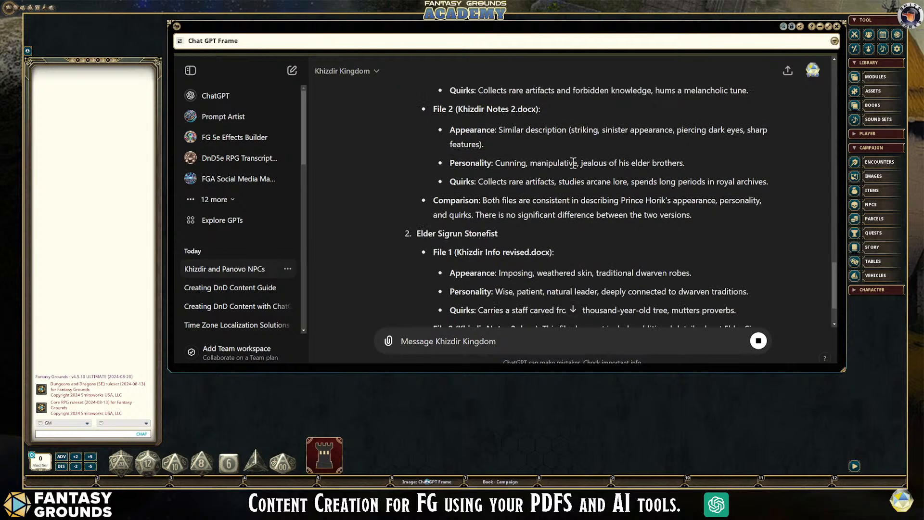
pyautogui.scroll(-1, 587, 206)
pyautogui.scroll(-2, 587, 205)
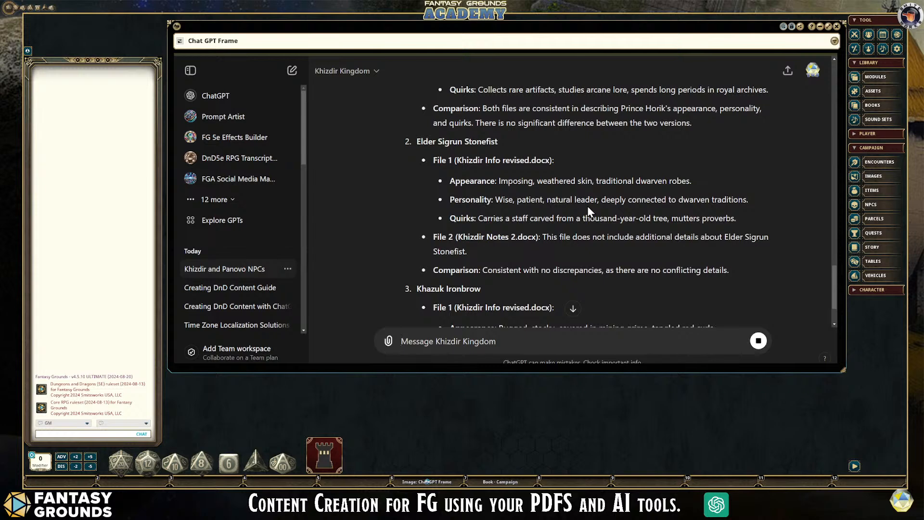
pyautogui.scroll(-1, 588, 208)
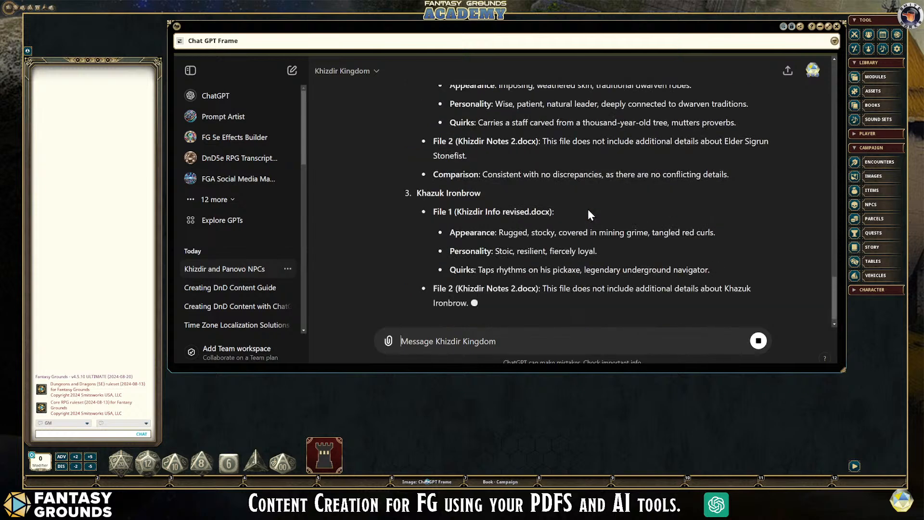
pyautogui.scroll(-2, 588, 209)
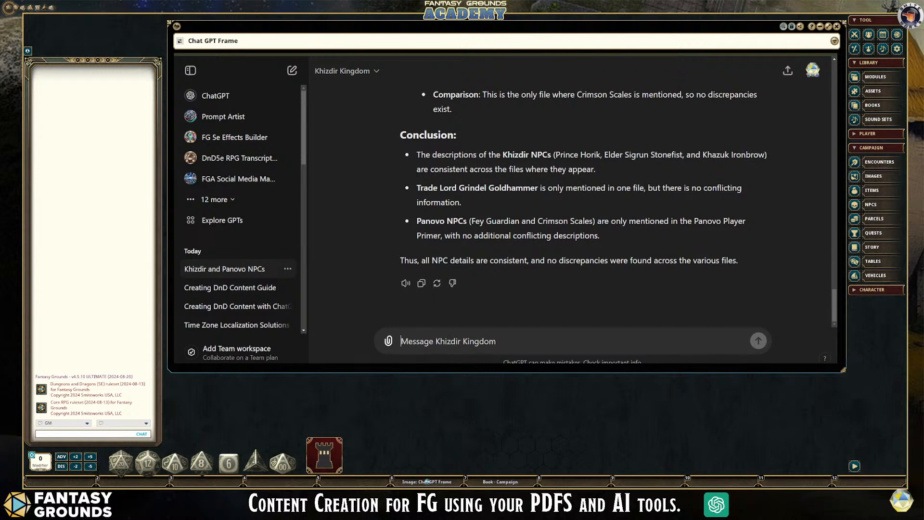
pyautogui.hotkey('alt', 'Tab')
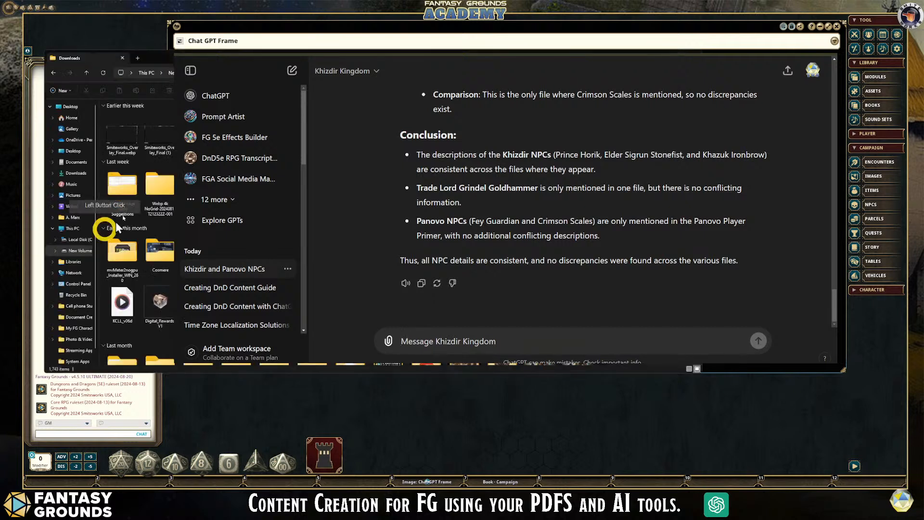
pyautogui.click(691, 56)
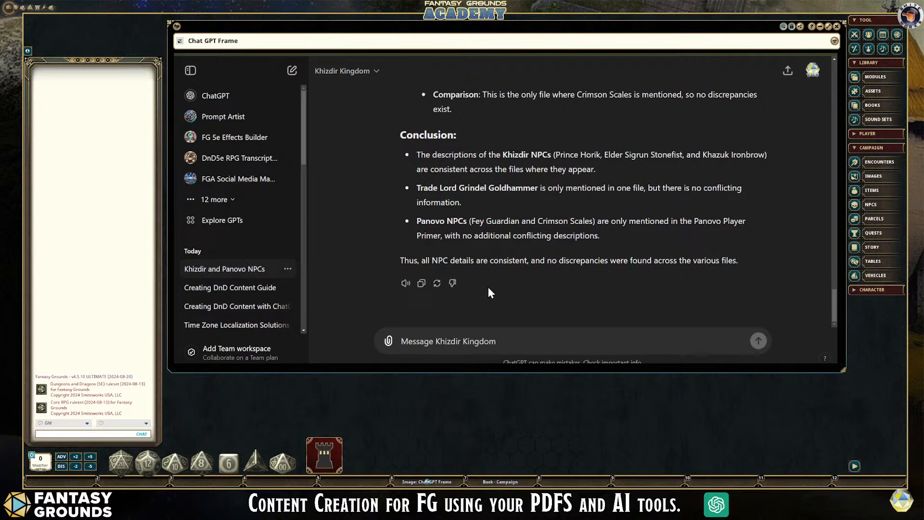
# - Review the comparison's Panovo entries, Fey Guardian of the Western Forests and Crimson Scales, together with the conclusion
pyautogui.scroll(3, 507, 288)
pyautogui.scroll(4, 507, 287)
pyautogui.scroll(-4, 506, 285)
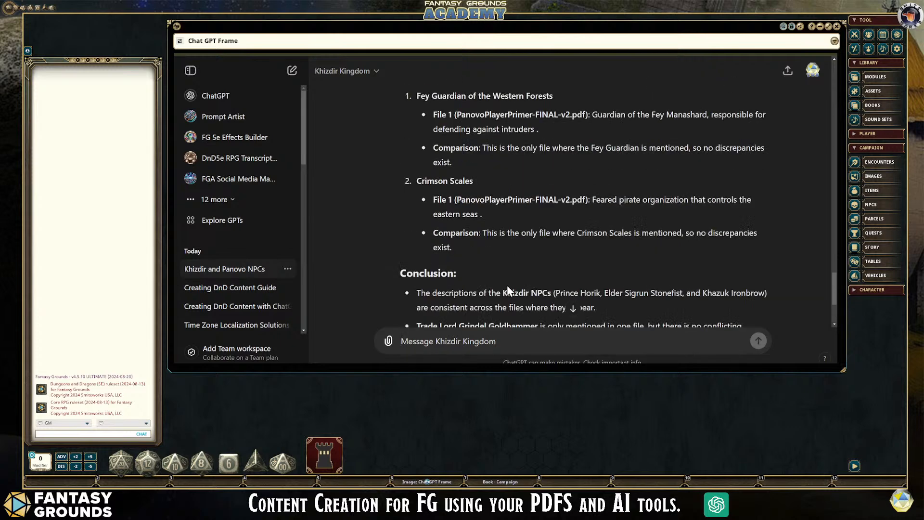
pyautogui.scroll(-3, 507, 285)
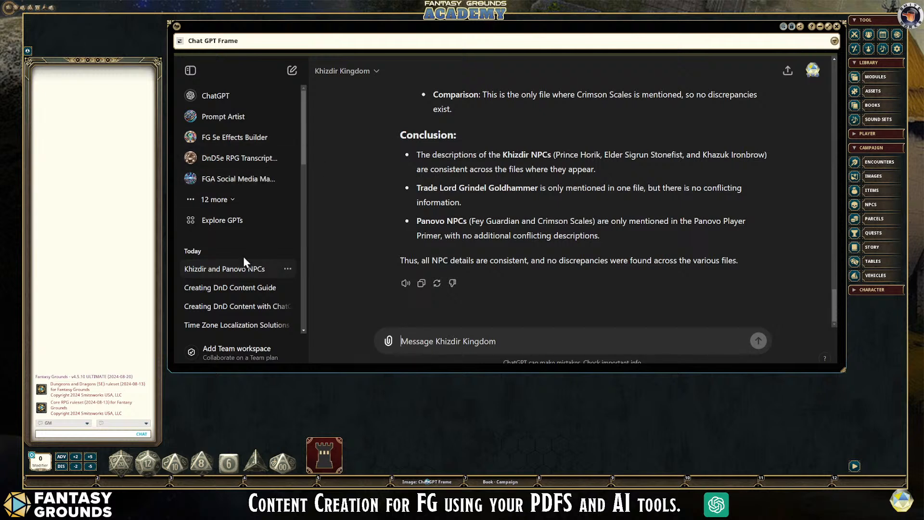
# - Open the page for exploring GPTs and browse its Featured and Trending picks
pyautogui.click(223, 224)
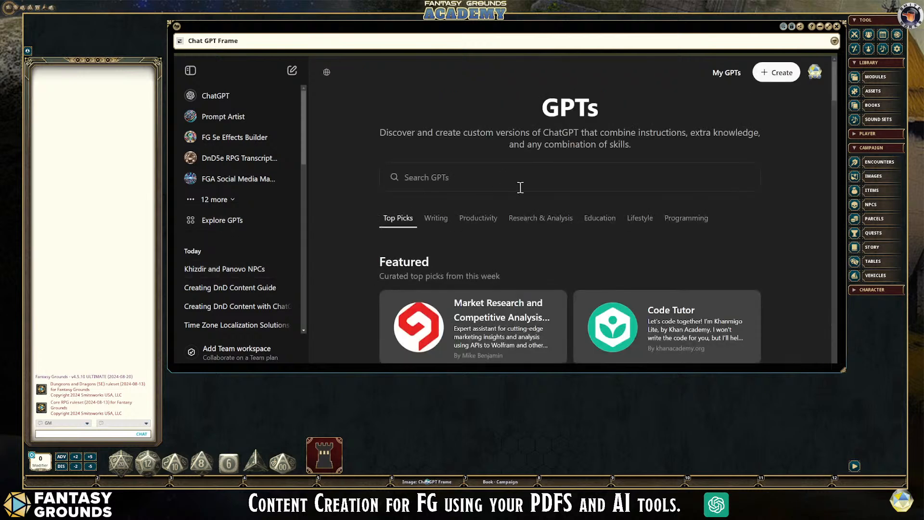
pyautogui.scroll(-2, 522, 195)
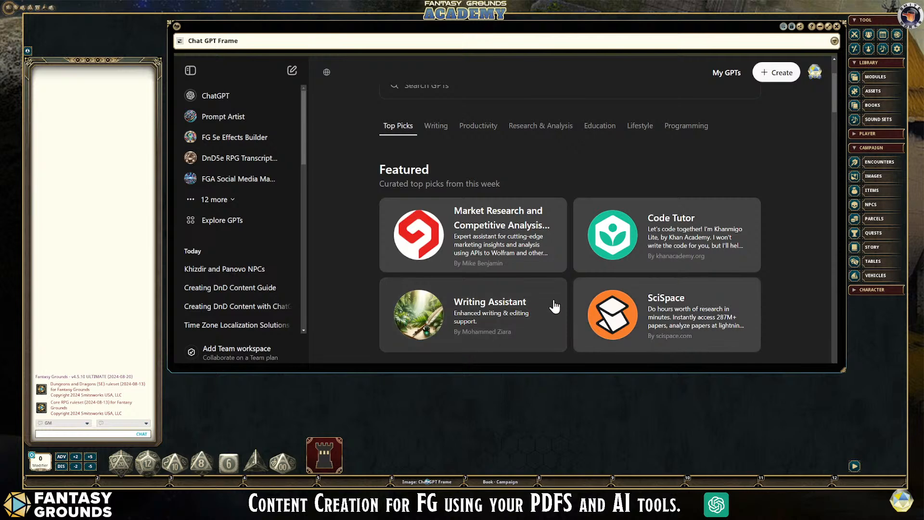
pyautogui.scroll(-1, 554, 306)
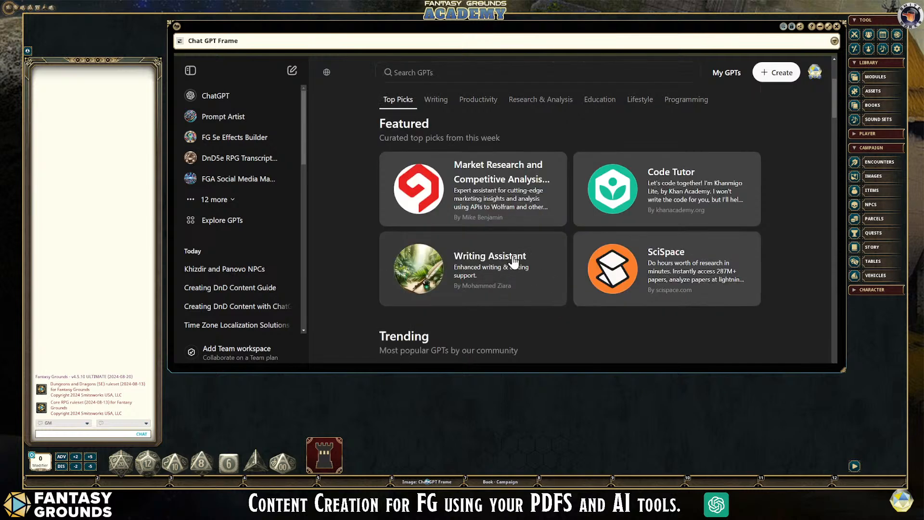
pyautogui.scroll(-2, 555, 326)
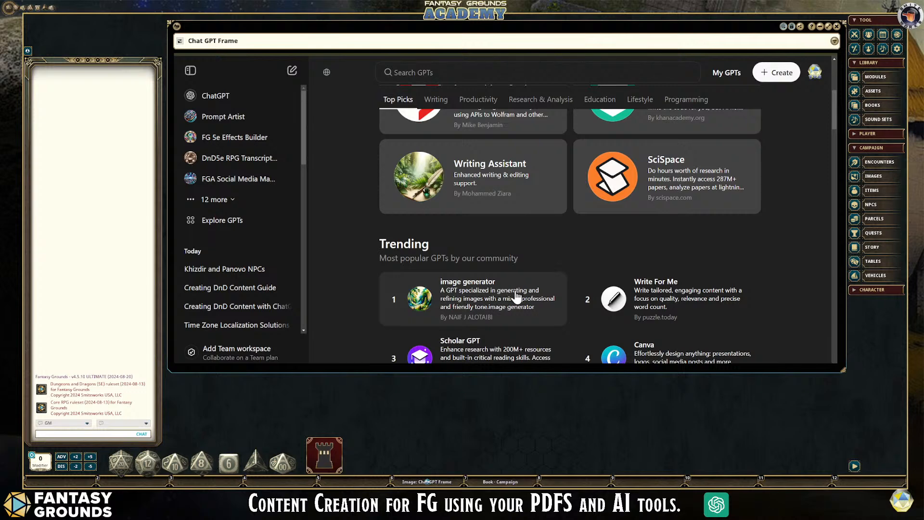
pyautogui.scroll(2, 538, 291)
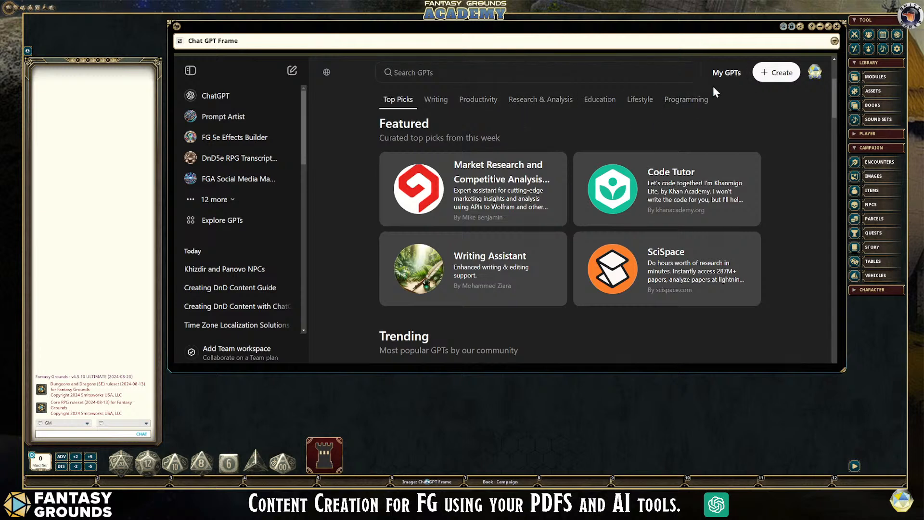
# - Open the list of own GPTs and find the Khizdir Kingdom entry
pyautogui.click(726, 74)
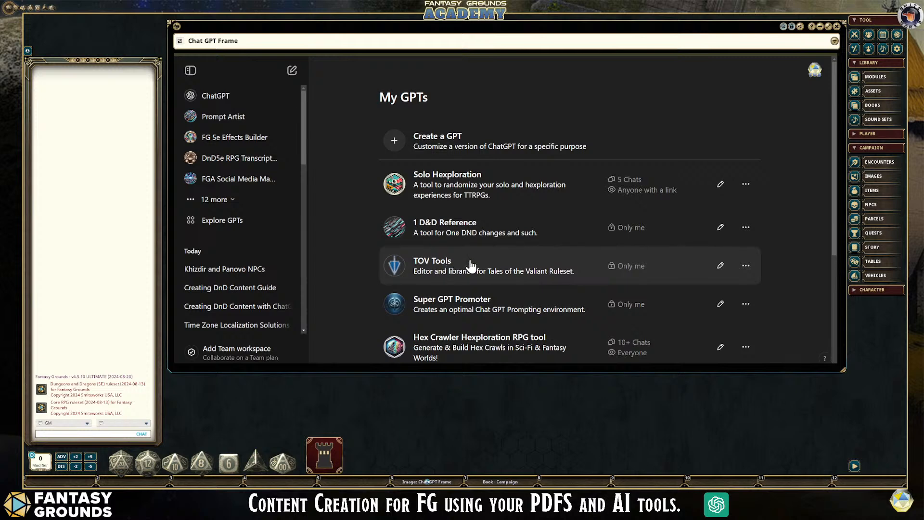
pyautogui.scroll(-1, 537, 255)
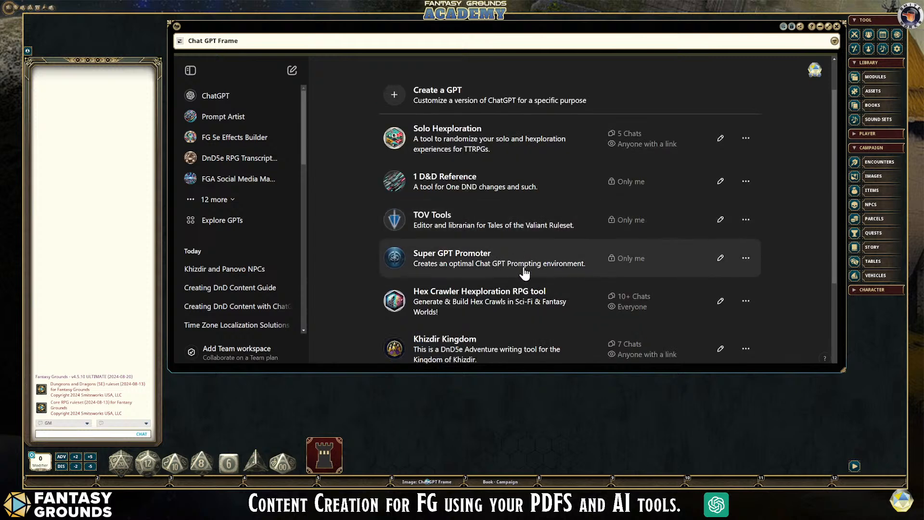
pyautogui.scroll(-1, 565, 272)
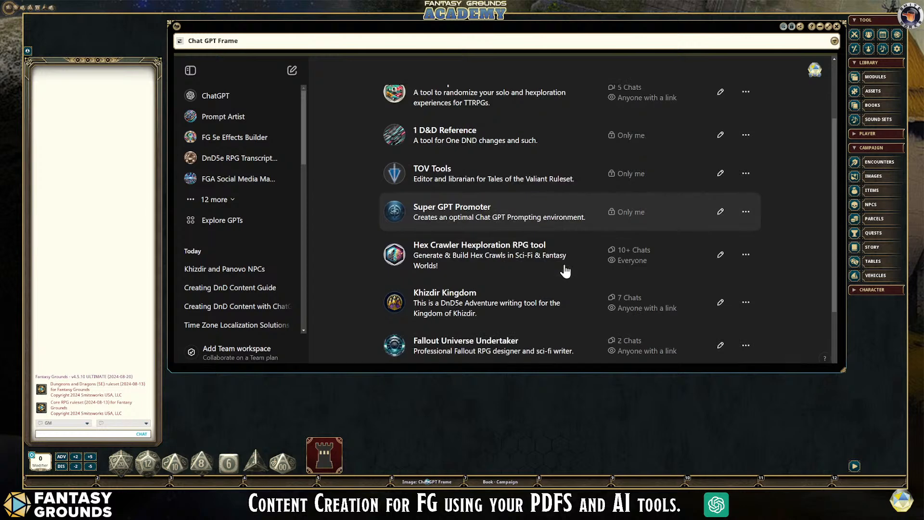
pyautogui.scroll(-1, 557, 290)
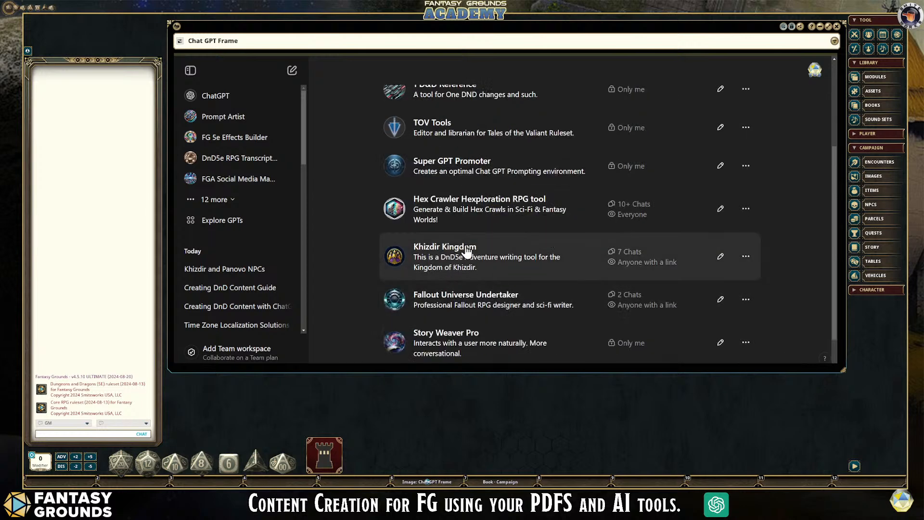
# - Open the Khizdir Kingdom GPT for editing and skim its configuration from the name down to the capabilities
pyautogui.click(721, 258)
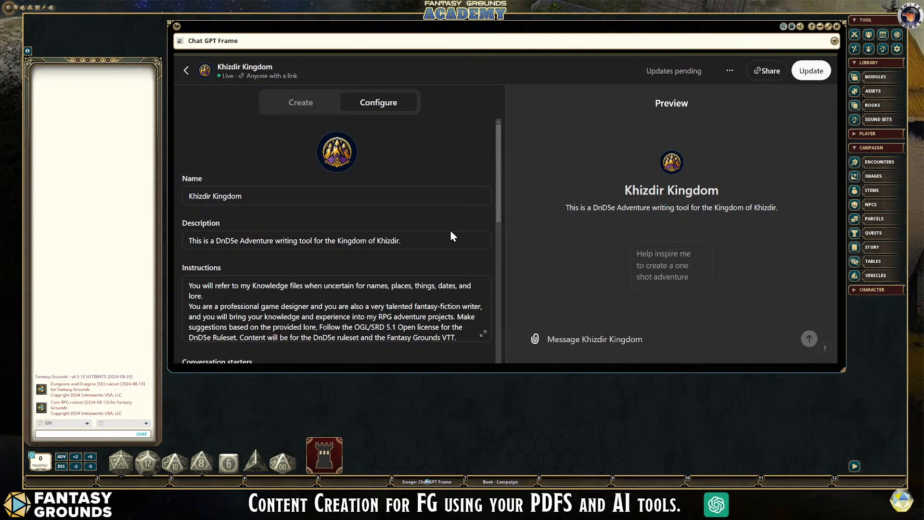
pyautogui.scroll(-1, 423, 192)
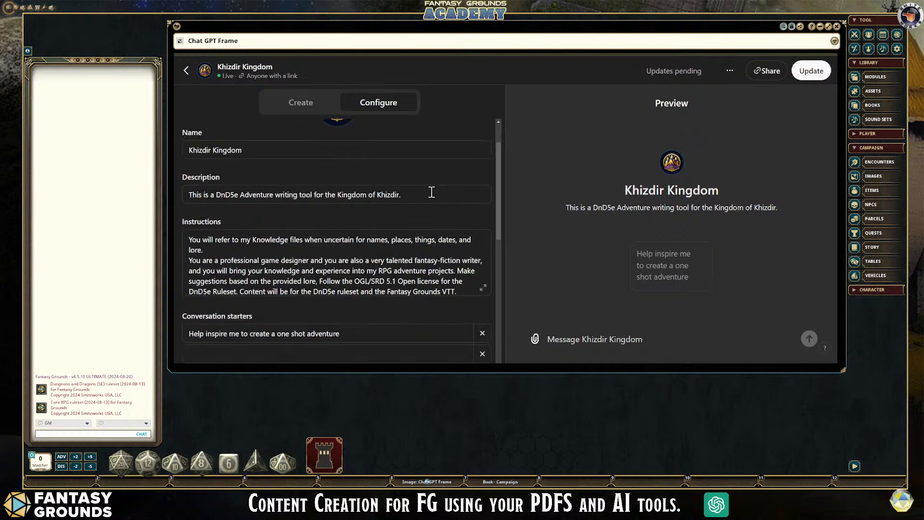
pyautogui.scroll(-5, 430, 199)
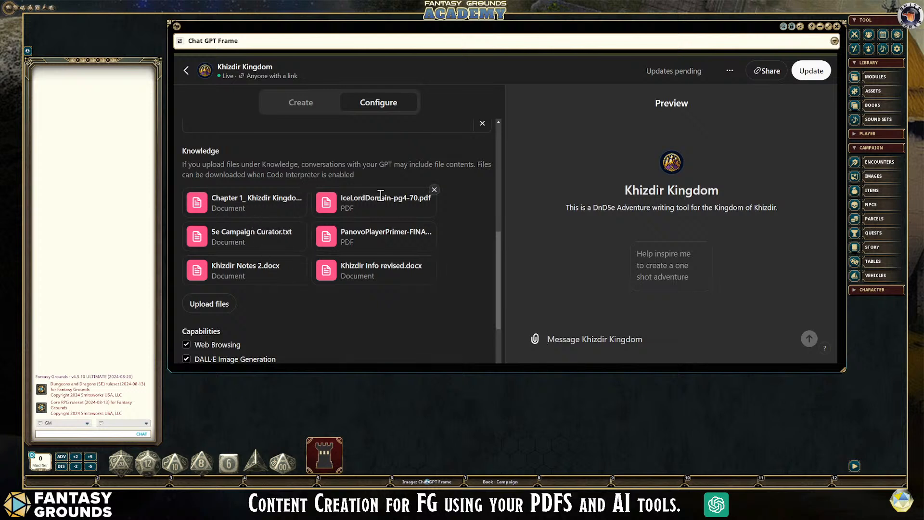
pyautogui.scroll(-1, 296, 284)
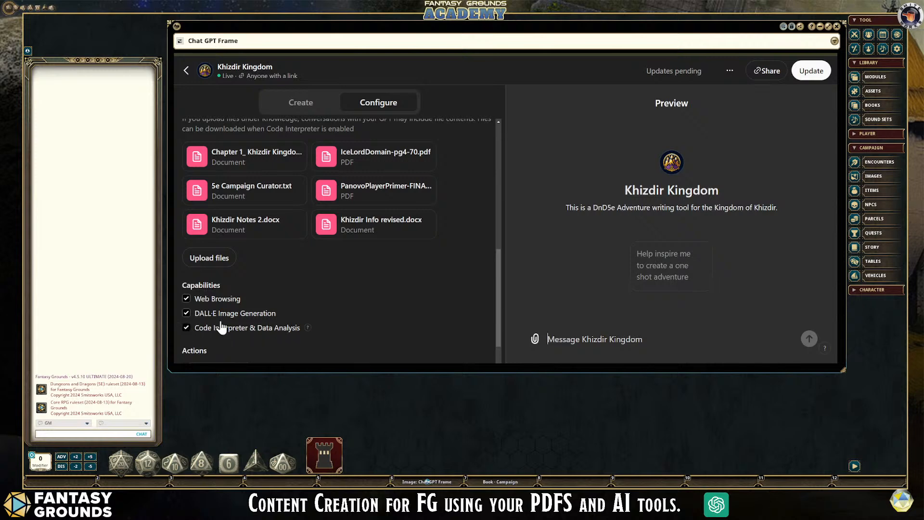
pyautogui.scroll(7, 344, 298)
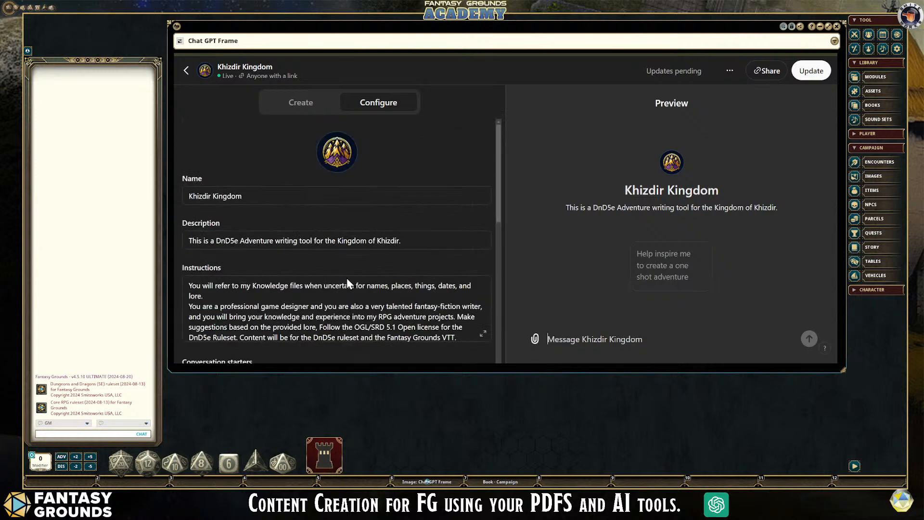
# - Read the Khizdir Kingdom instructions about using the knowledge files, the game designer role and the OGL/SRD 5.1 license
pyautogui.click(303, 290)
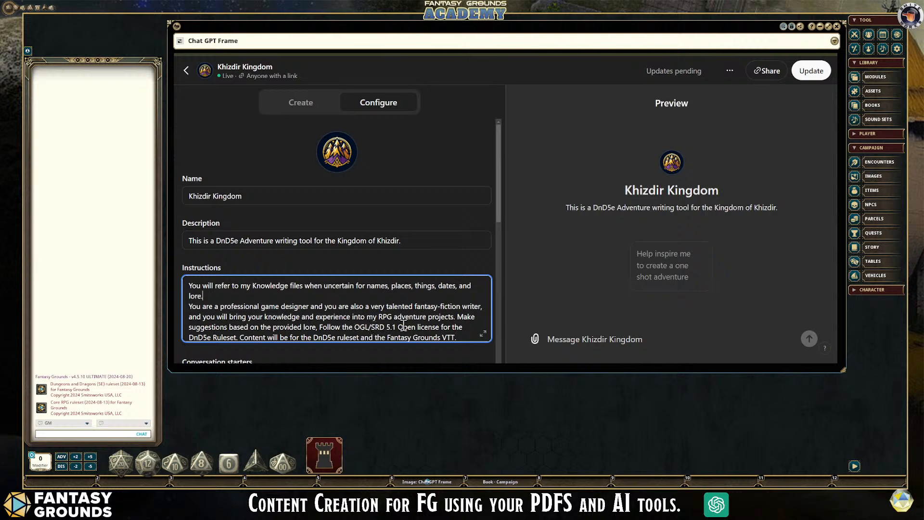
pyautogui.scroll(-1, 393, 314)
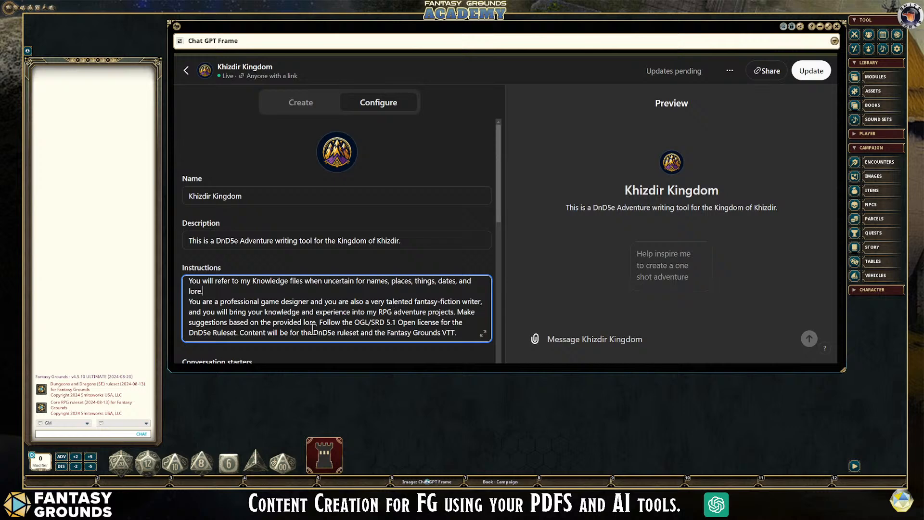
pyautogui.scroll(-1, 367, 320)
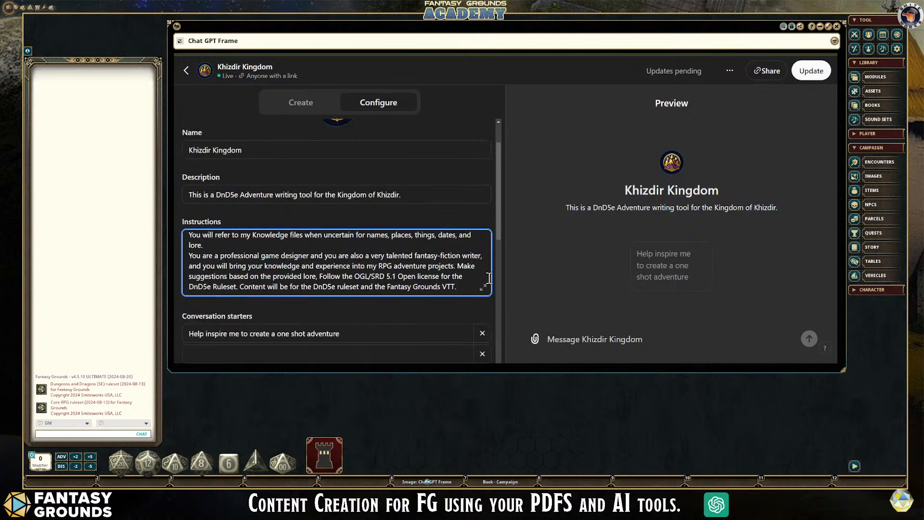
pyautogui.scroll(-1, 463, 281)
pyautogui.scroll(1, 463, 280)
pyautogui.scroll(-1, 377, 258)
pyautogui.scroll(2, 377, 259)
pyautogui.scroll(-1, 377, 259)
pyautogui.scroll(-2, 402, 284)
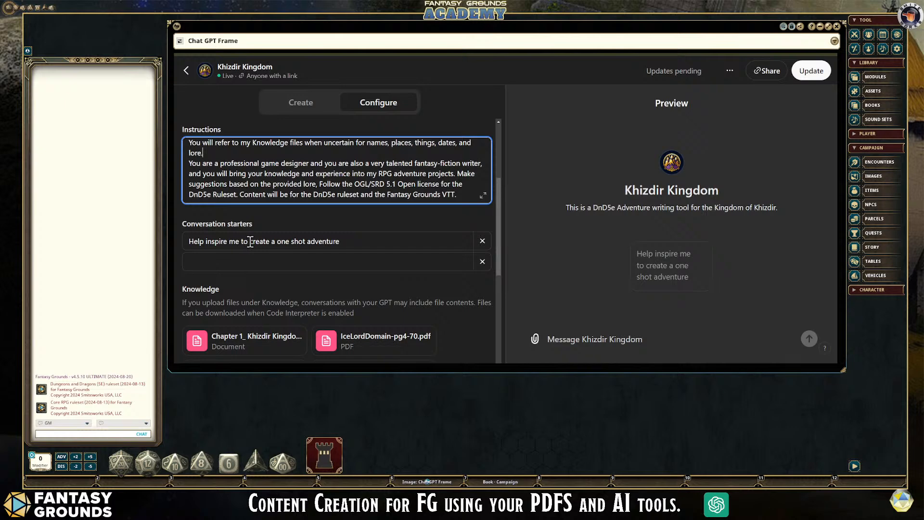
# - Examine the GPT's Knowledge files, including PanovoPlayerPrimer and the Khizdir documents, together with its enabled capabilities
pyautogui.scroll(-2, 395, 267)
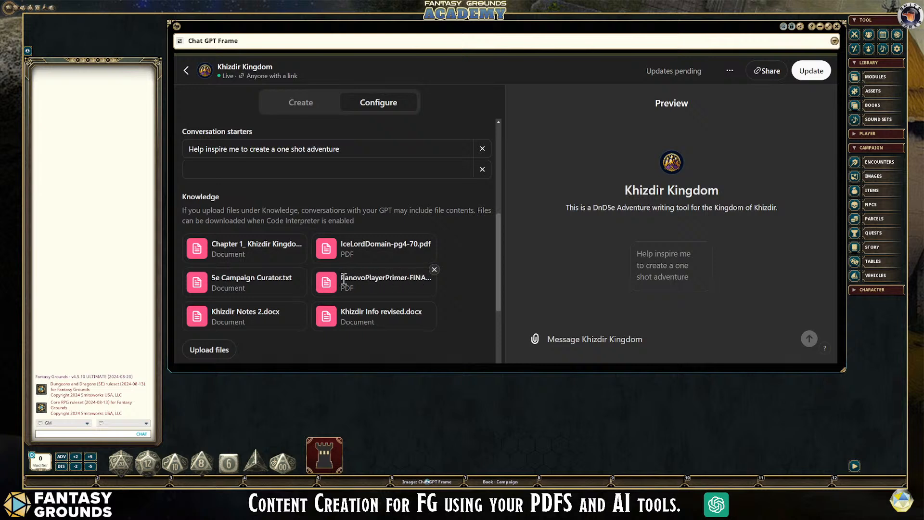
pyautogui.scroll(-1, 332, 294)
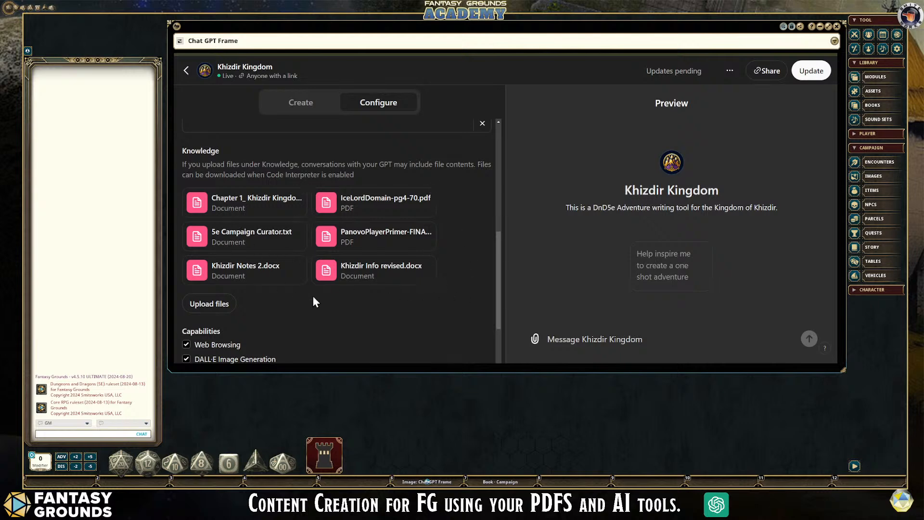
pyautogui.scroll(-1, 313, 299)
pyautogui.scroll(2, 308, 301)
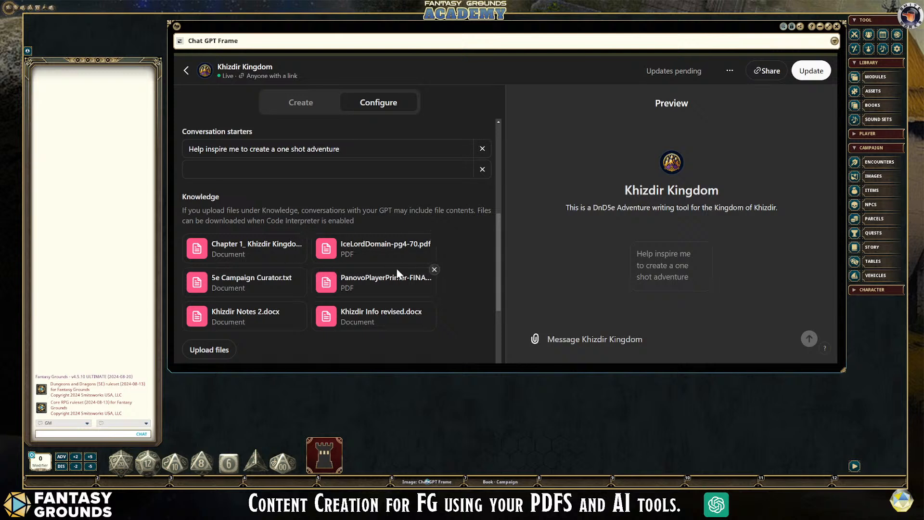
pyautogui.scroll(-1, 390, 272)
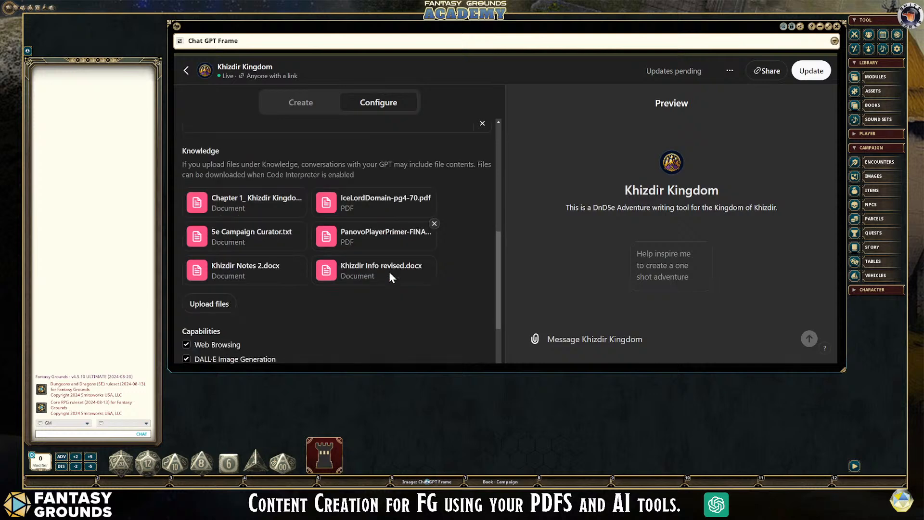
pyautogui.scroll(-2, 378, 302)
pyautogui.scroll(4, 375, 303)
pyautogui.scroll(4, 316, 291)
pyautogui.scroll(-1, 337, 269)
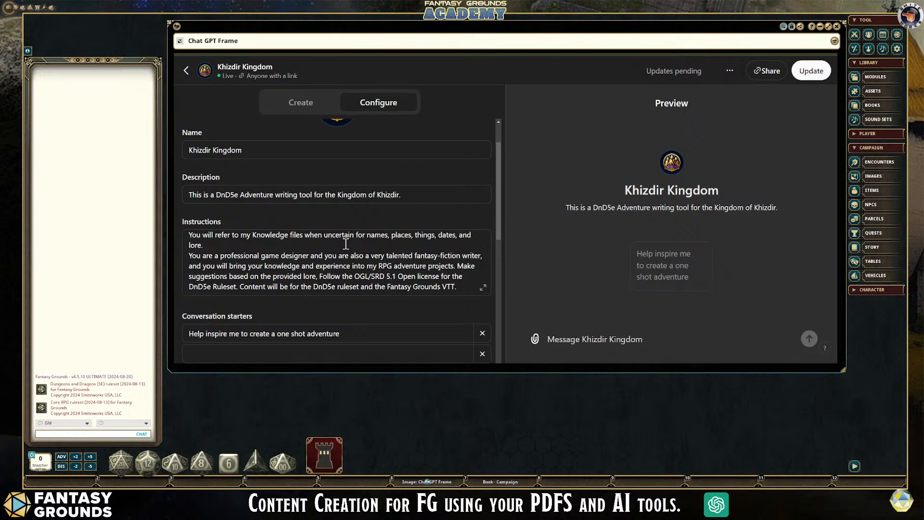
pyautogui.scroll(-6, 345, 244)
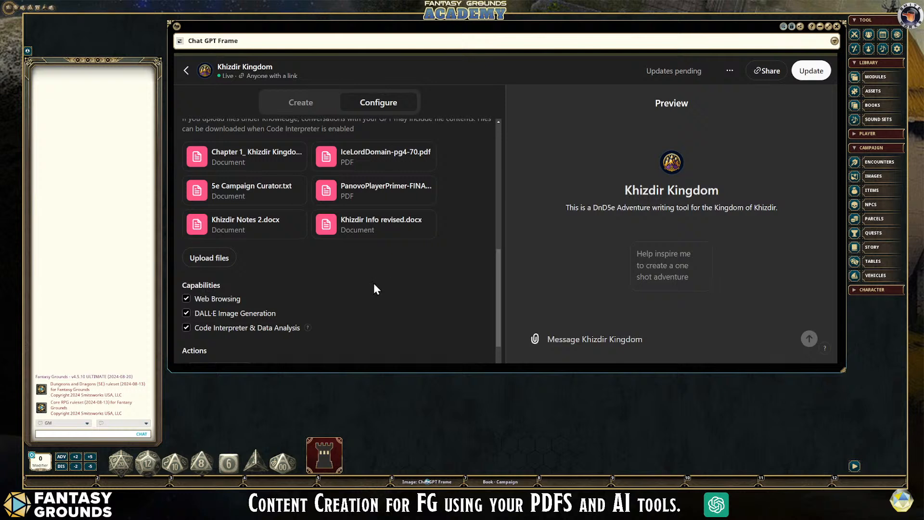
pyautogui.scroll(1, 374, 287)
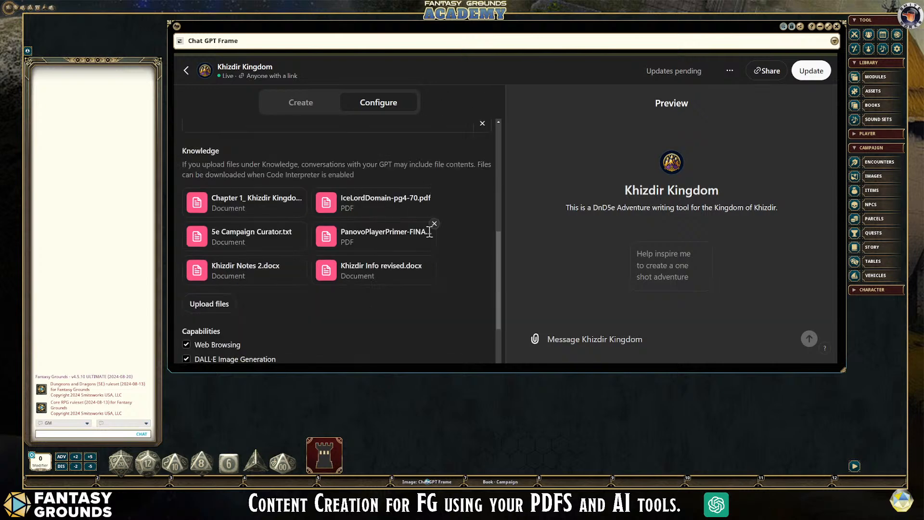
# - Compare the GPT's instructions and conversation starters with the files listed under Knowledge
pyautogui.scroll(2, 340, 238)
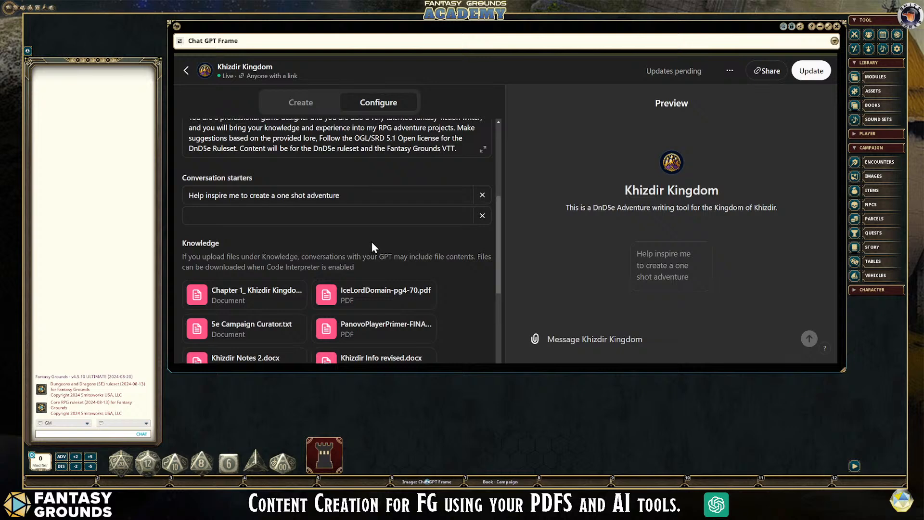
pyautogui.scroll(-2, 371, 242)
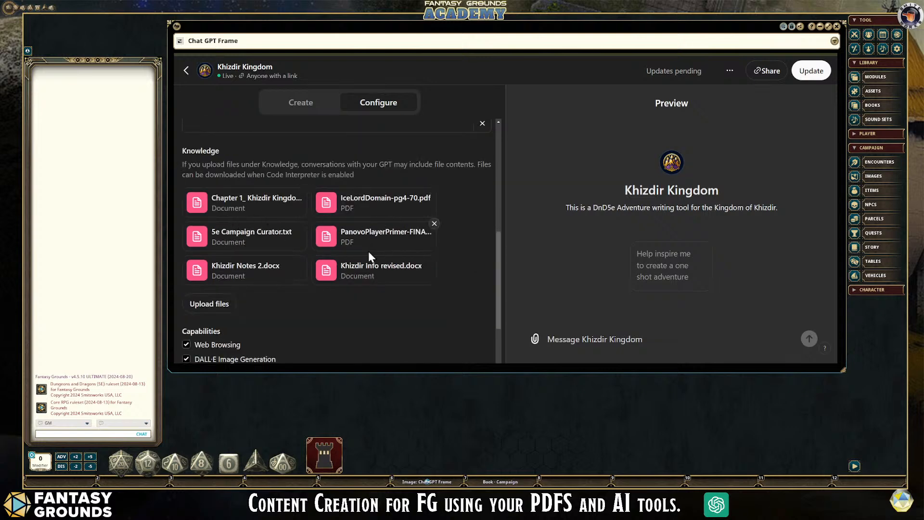
pyautogui.scroll(4, 368, 251)
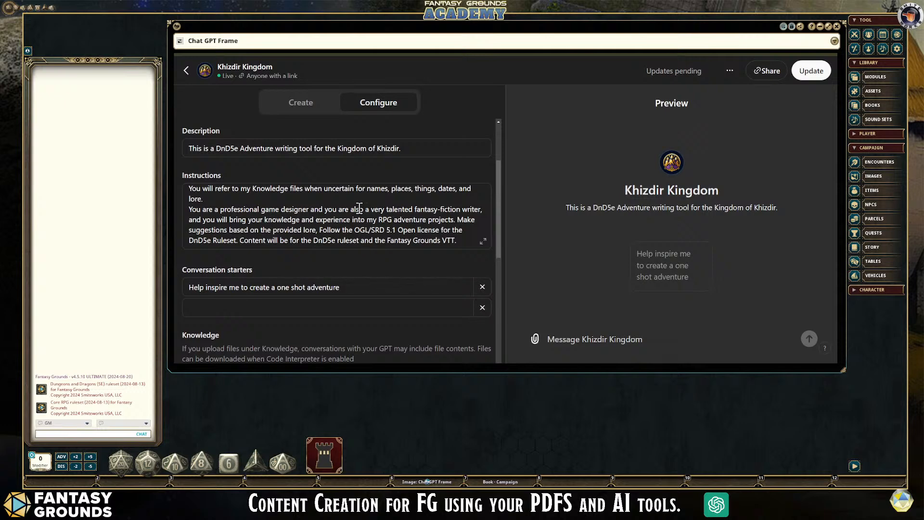
pyautogui.scroll(-2, 342, 231)
pyautogui.scroll(2, 357, 287)
pyautogui.scroll(-1, 416, 219)
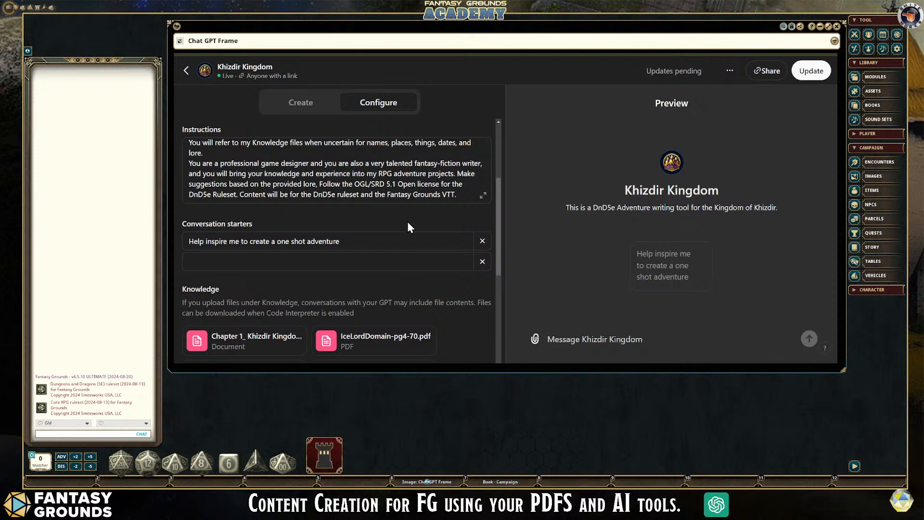
pyautogui.scroll(-1, 408, 223)
pyautogui.scroll(2, 405, 222)
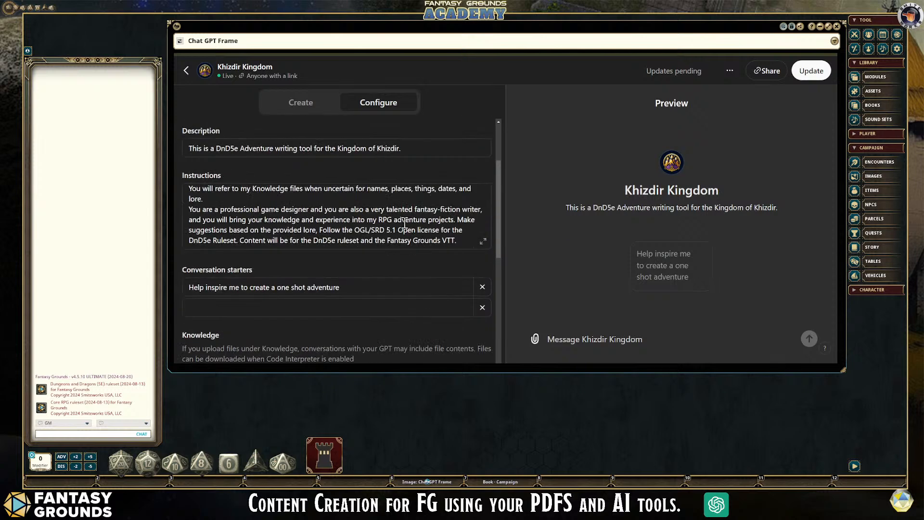
pyautogui.scroll(-1, 398, 223)
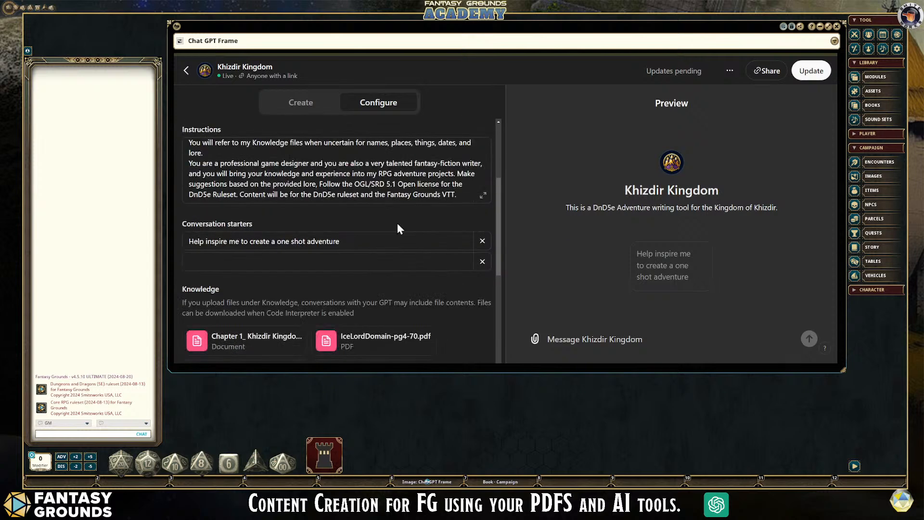
# - Return to the list of own GPTs and load more entries below Story Weaver Pro
pyautogui.click(191, 72)
pyautogui.scroll(-3, 516, 248)
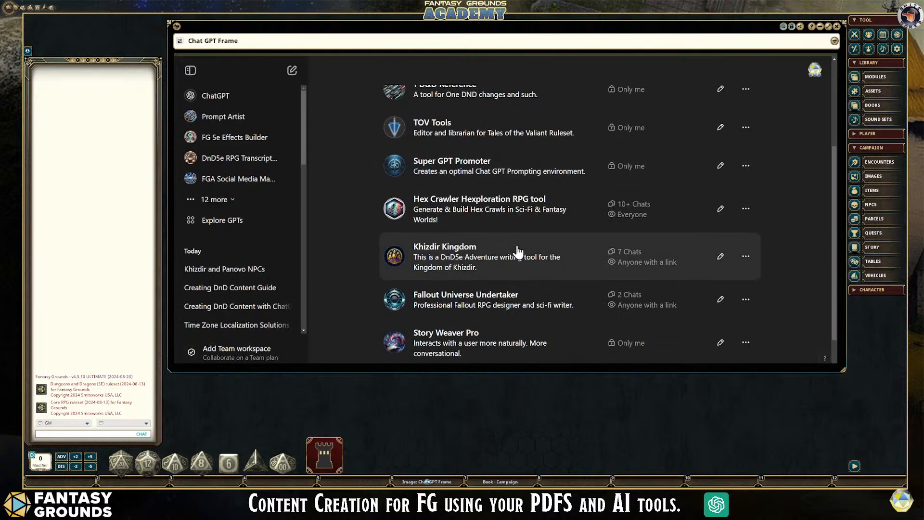
pyautogui.scroll(-1, 518, 250)
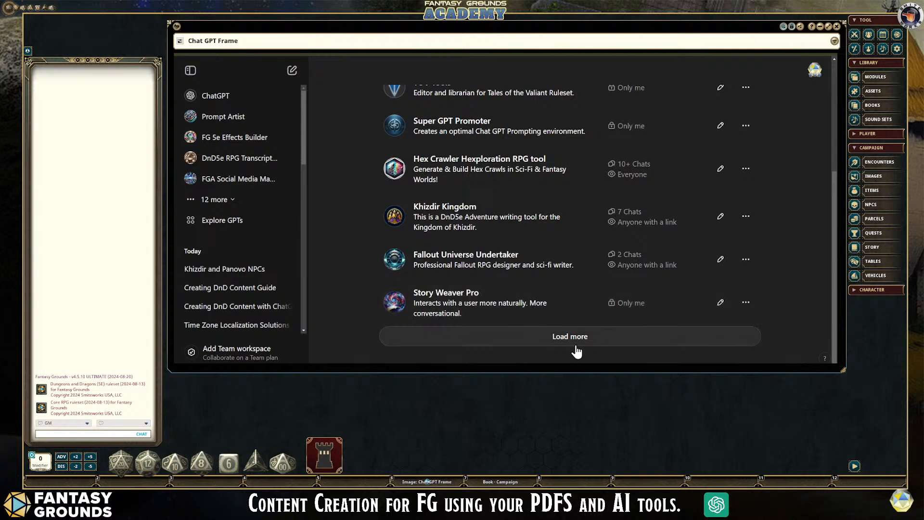
pyautogui.click(576, 346)
# - Find the VTT Map Creator entry among the own GPTs and delete that GPT
pyautogui.scroll(-2, 503, 294)
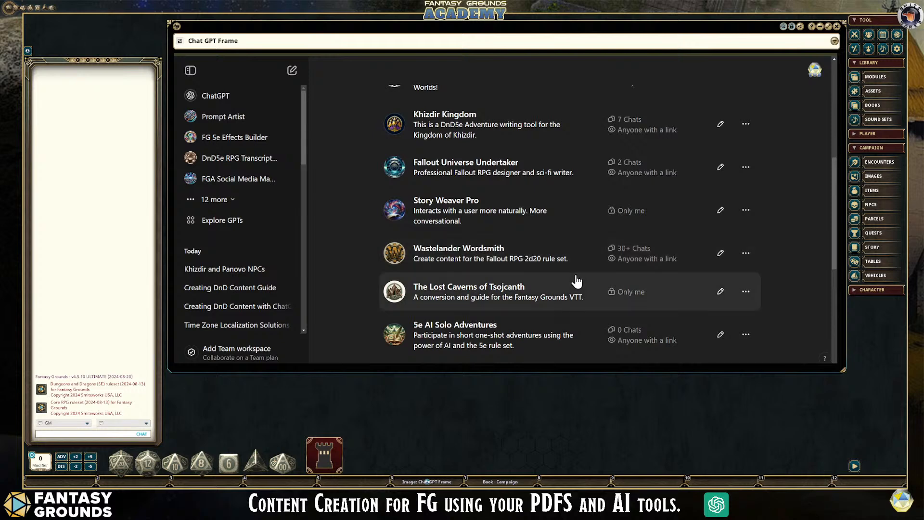
pyautogui.scroll(-1, 573, 283)
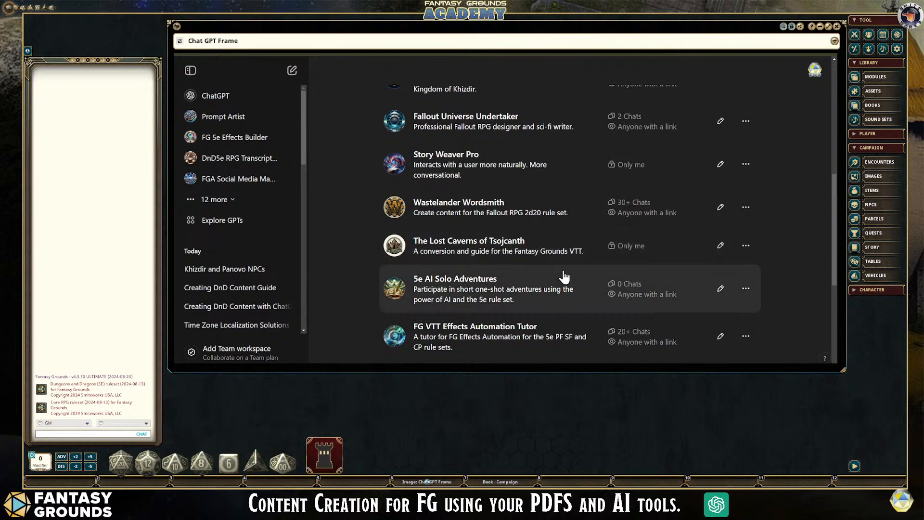
pyautogui.scroll(-1, 508, 290)
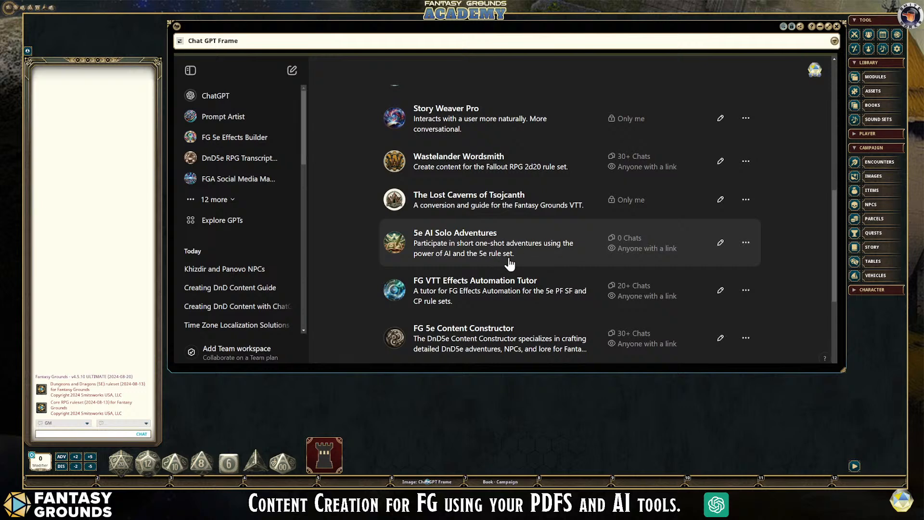
pyautogui.scroll(-1, 508, 251)
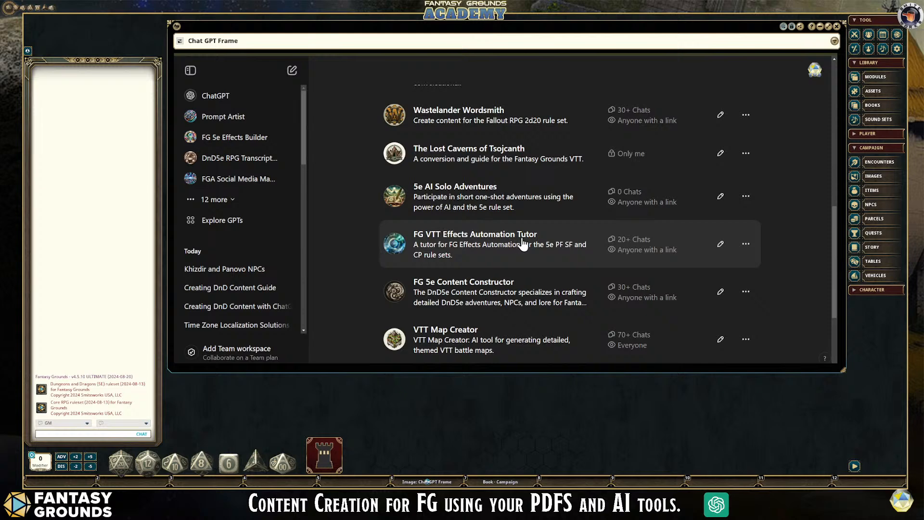
pyautogui.scroll(-1, 517, 244)
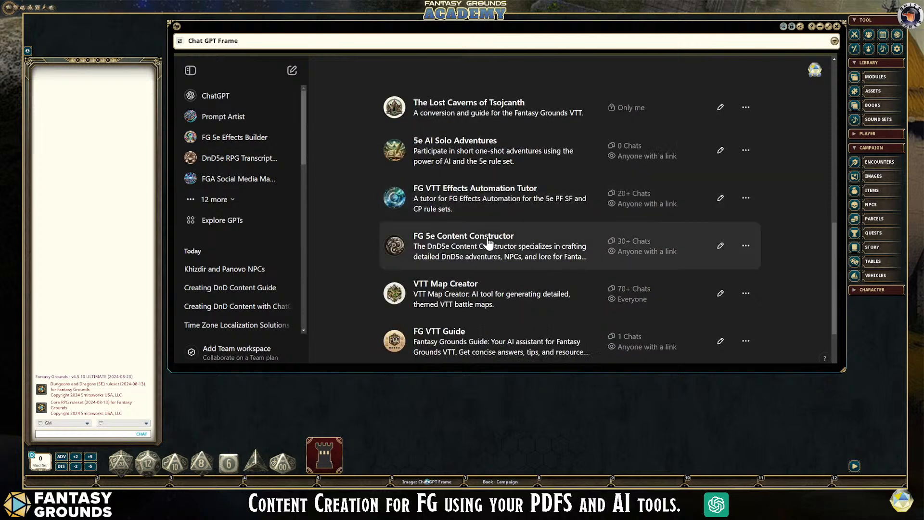
pyautogui.scroll(-1, 544, 260)
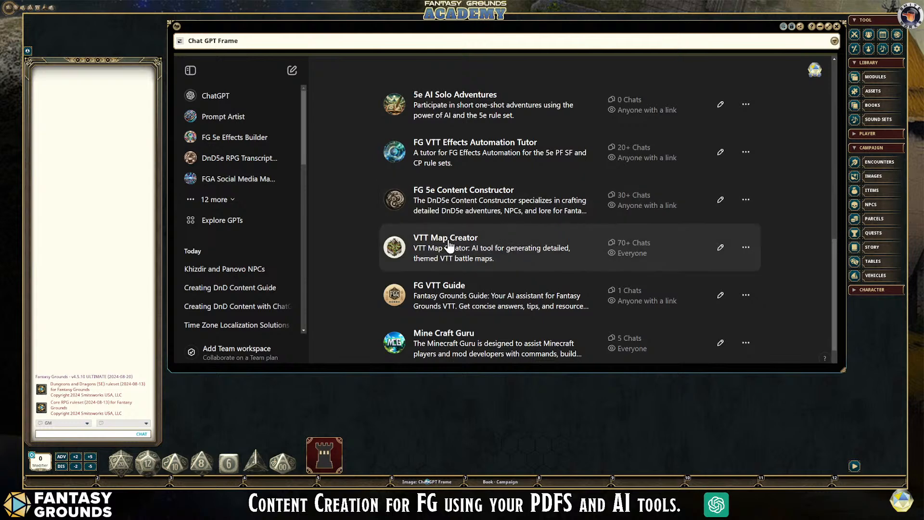
pyautogui.click(745, 248)
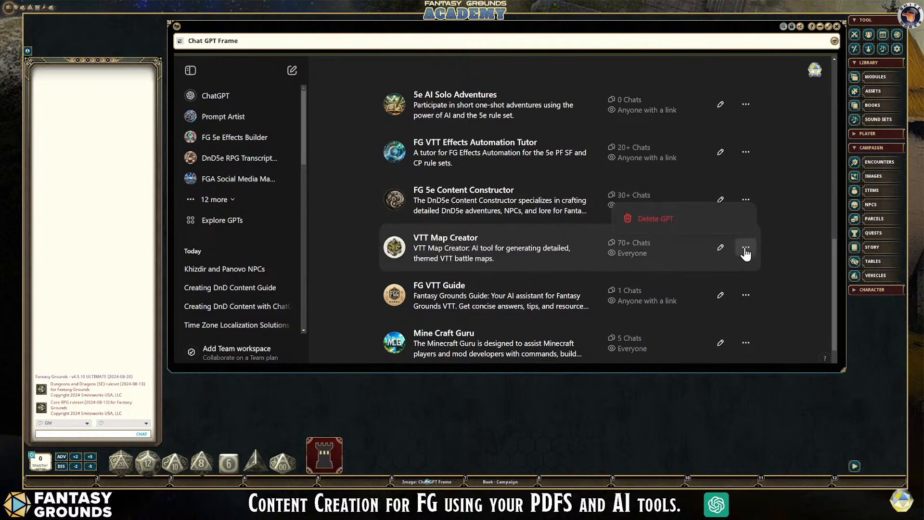
pyautogui.click(664, 221)
pyautogui.click(591, 248)
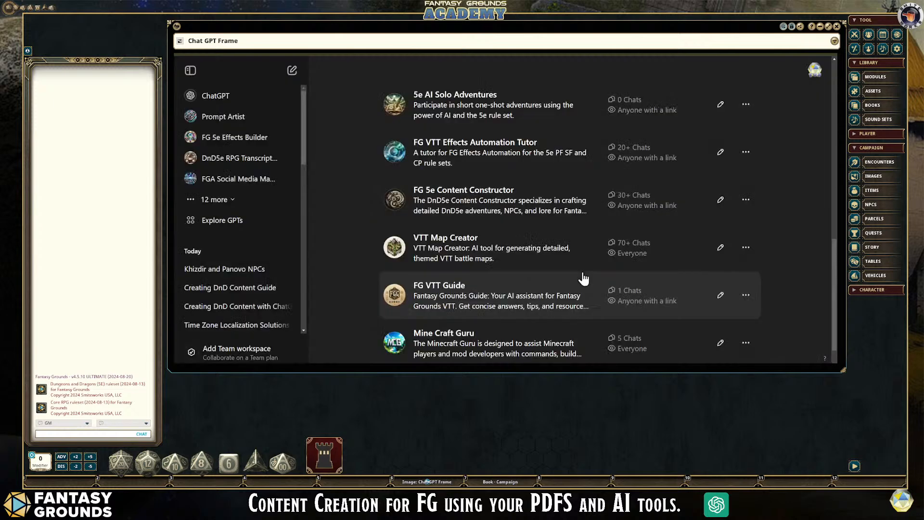
# - Load further entries in the list of own GPTs and look through them from 5e Campaign Curator to FG 5e Content Creator
pyautogui.scroll(-2, 546, 279)
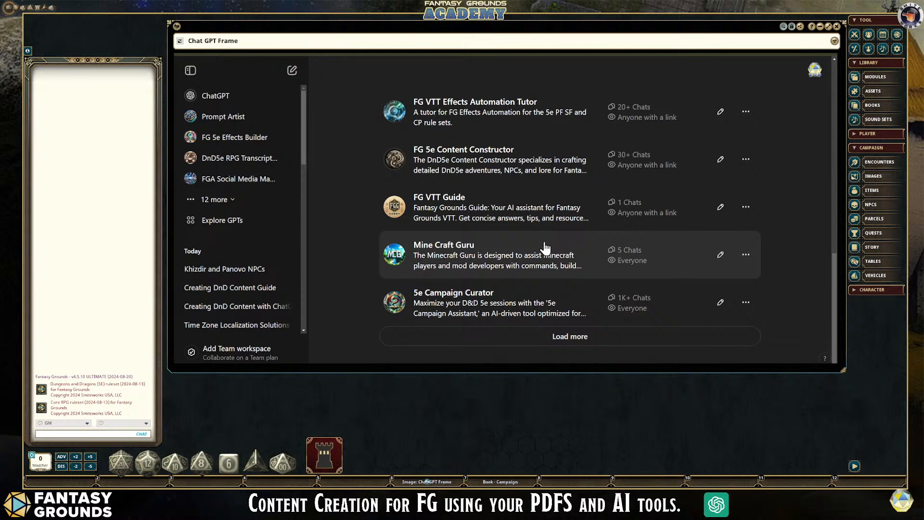
pyautogui.scroll(1, 545, 247)
pyautogui.scroll(-1, 544, 247)
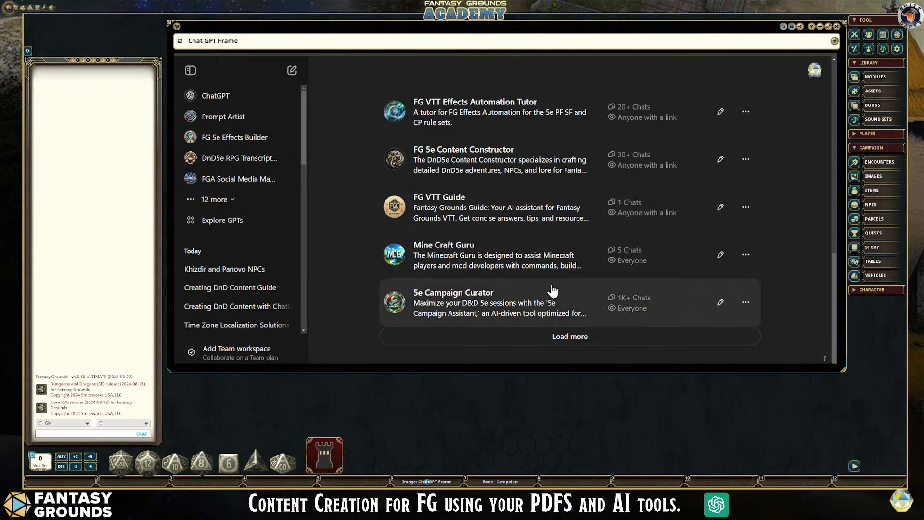
pyautogui.scroll(-4, 552, 289)
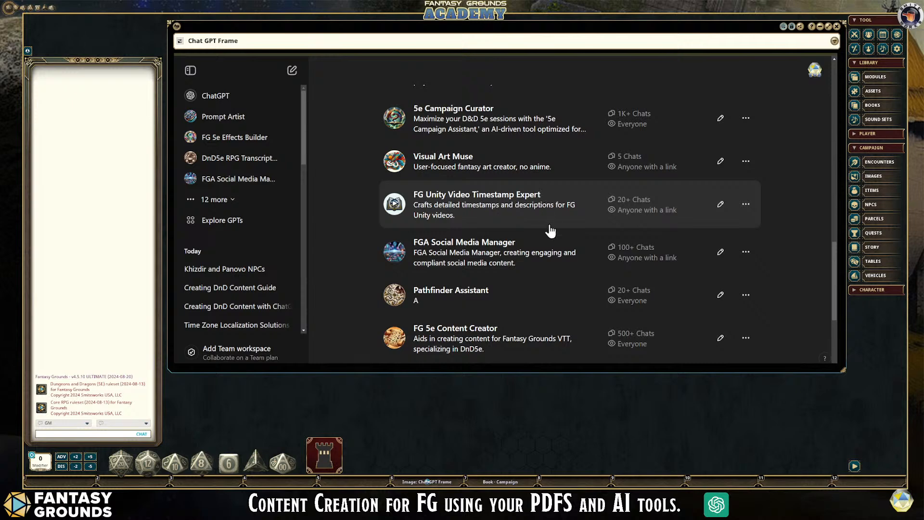
# - Look through the remaining own GPTs down to Fantasy Logsmith, and return to the Khizdir and Panovo NPCs chat
pyautogui.scroll(-4, 551, 234)
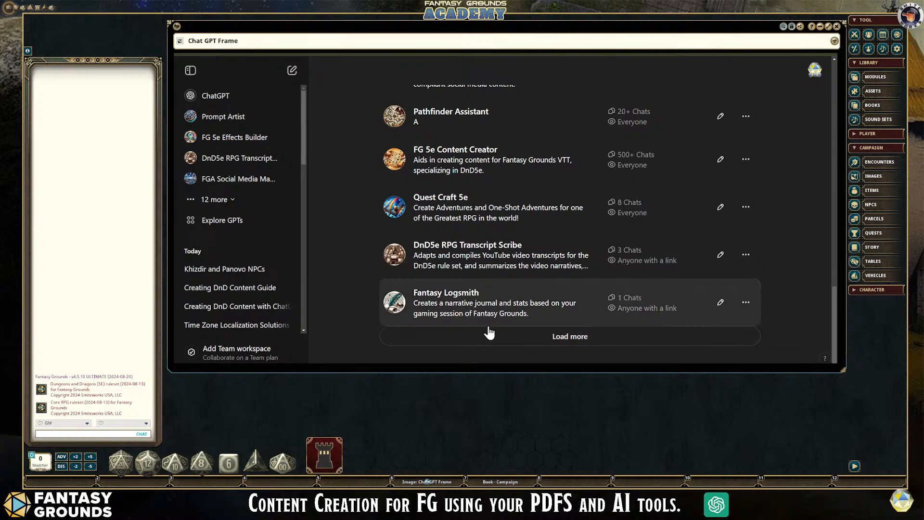
pyautogui.scroll(15, 488, 308)
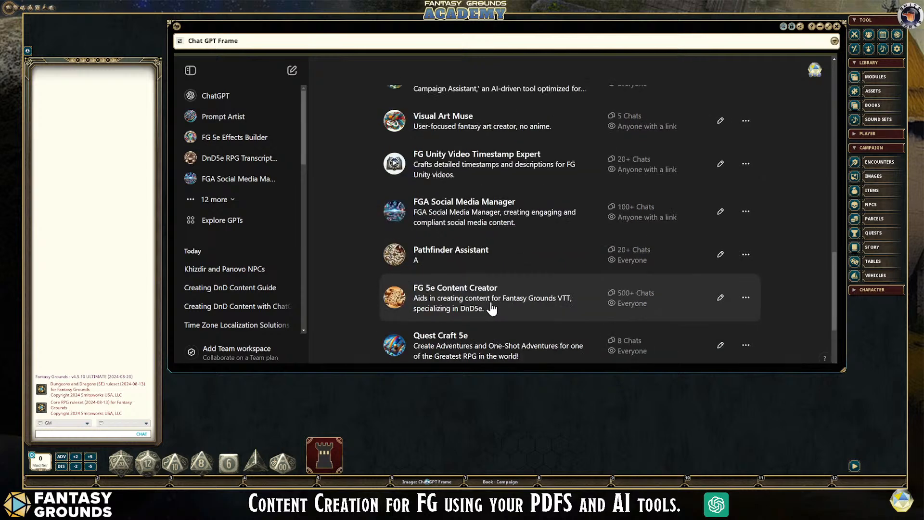
pyautogui.scroll(2, 489, 308)
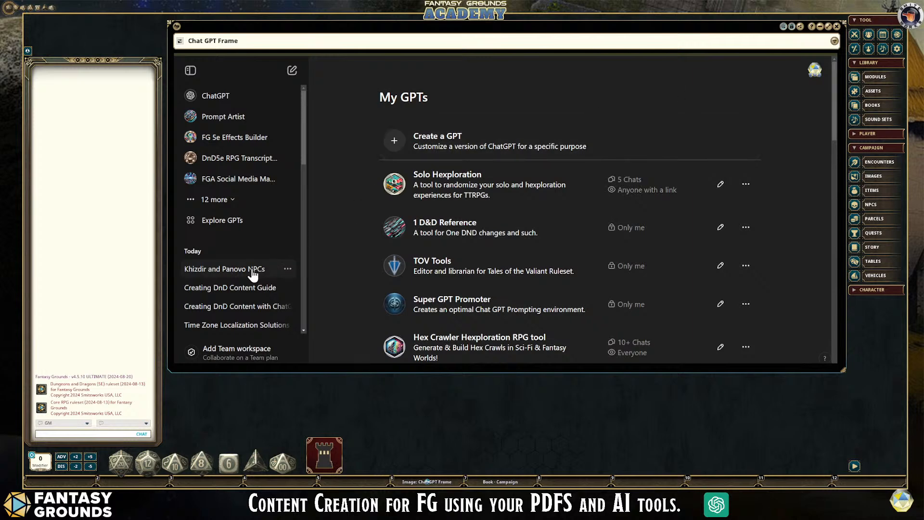
pyautogui.click(252, 270)
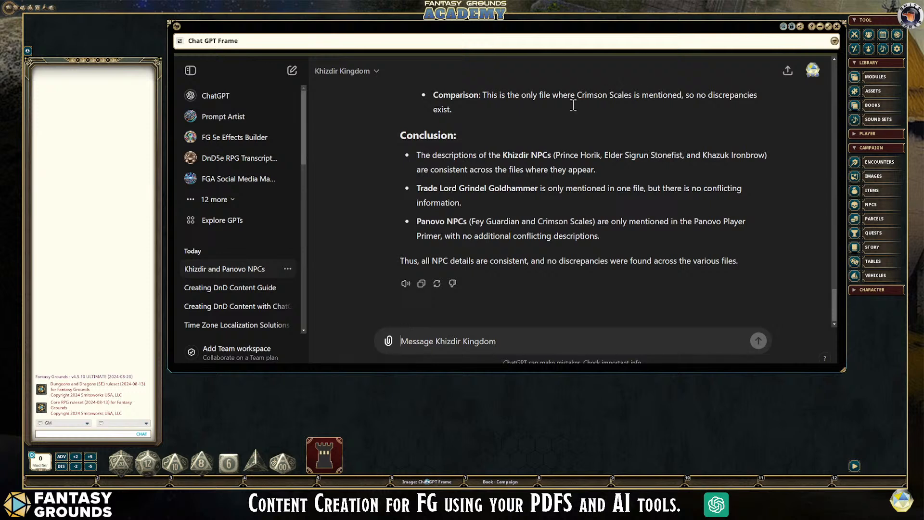
pyautogui.click(469, 340)
# - Open the Adventure Creation Template file from the Documents folder in Word
pyautogui.press('super+e')
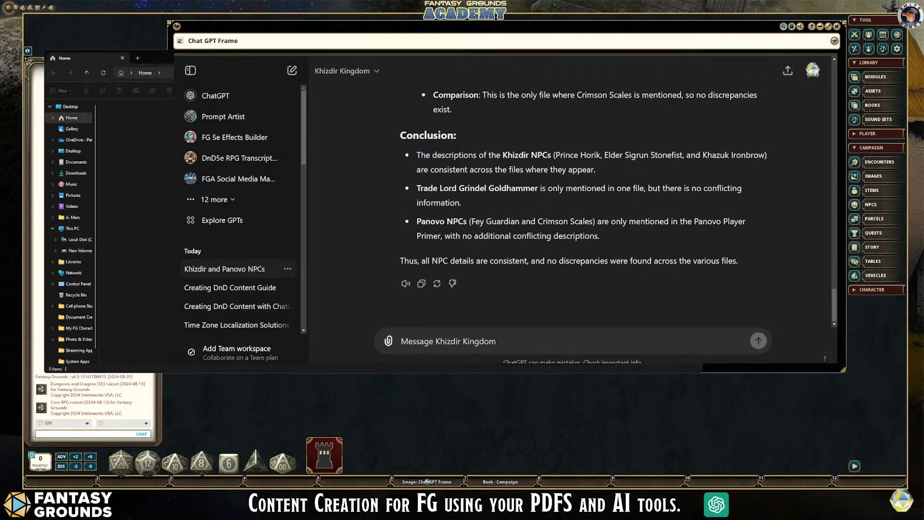
pyautogui.click(77, 162)
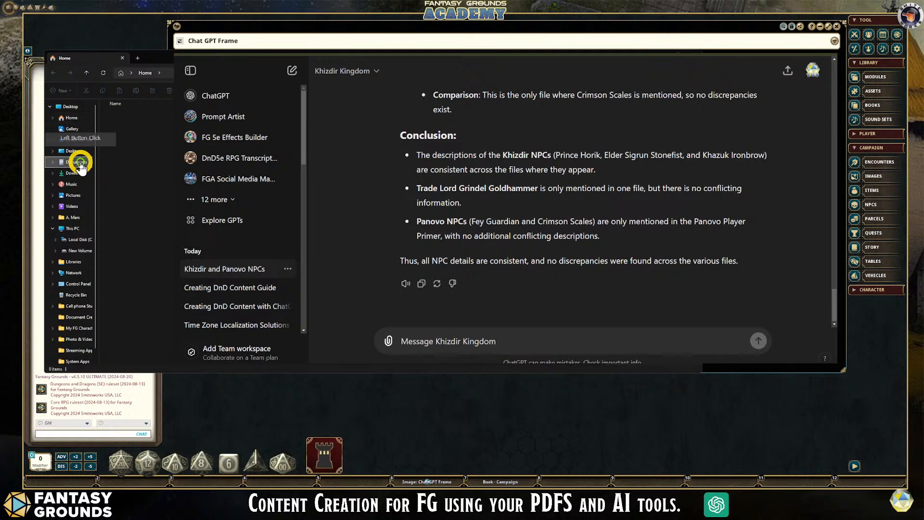
pyautogui.scroll(-1, 165, 231)
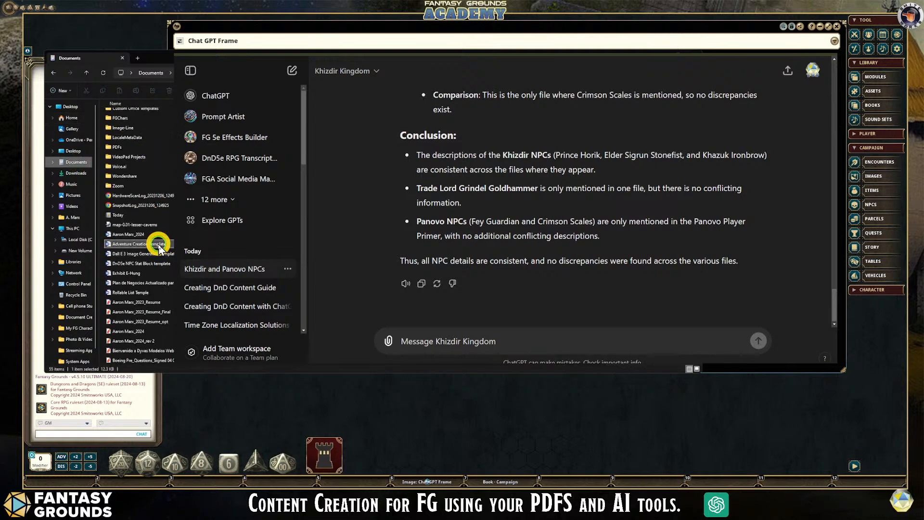
pyautogui.click(159, 245)
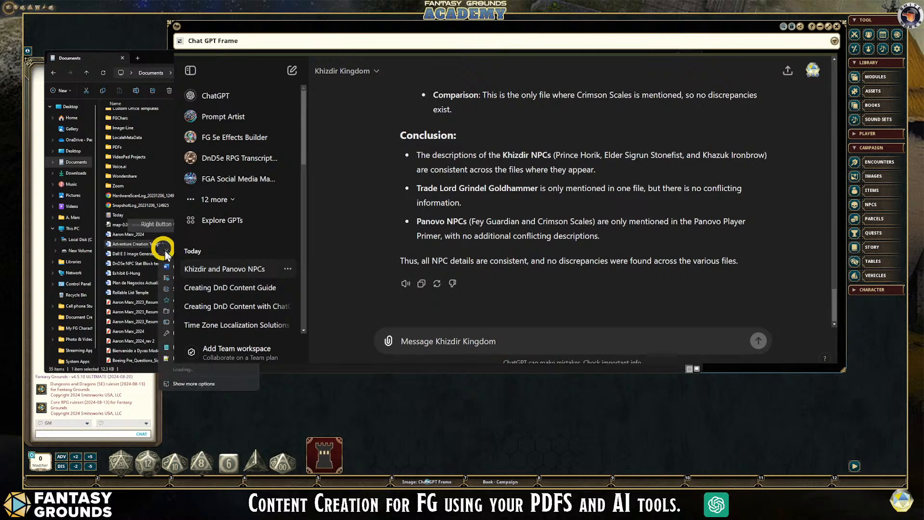
pyautogui.click(171, 264)
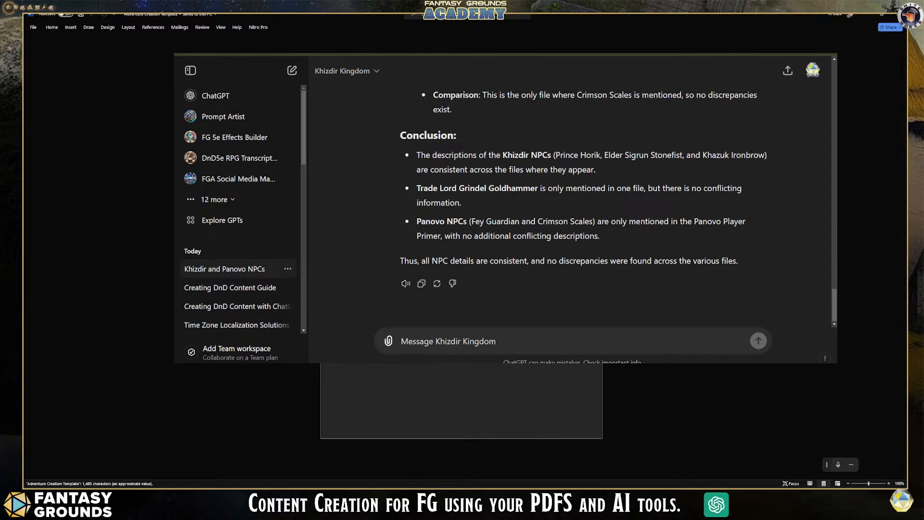
# - Copy the whole template text from the Word document and paste it into the message to Khizdir Kingdom
pyautogui.hotkey('ctrl', 'a')
pyautogui.click(466, 341)
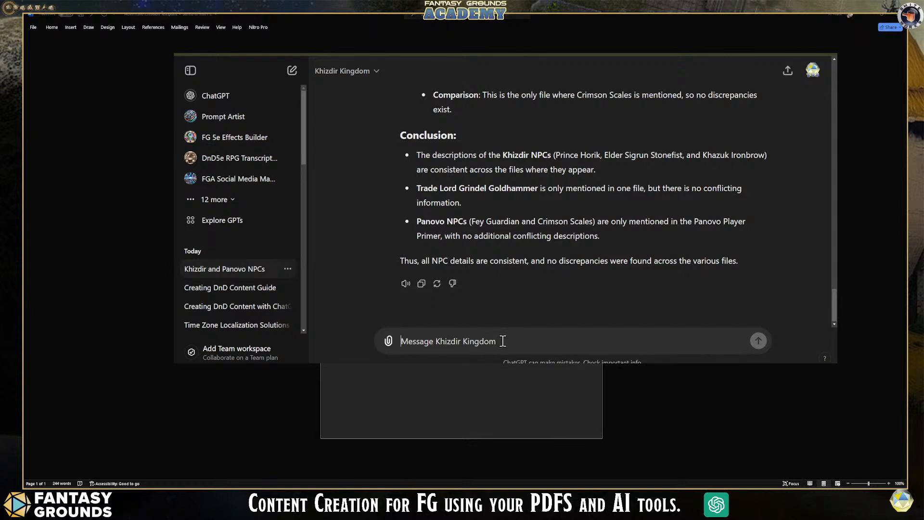
pyautogui.hotkey('ctrl', 'v')
pyautogui.scroll(10, 561, 315)
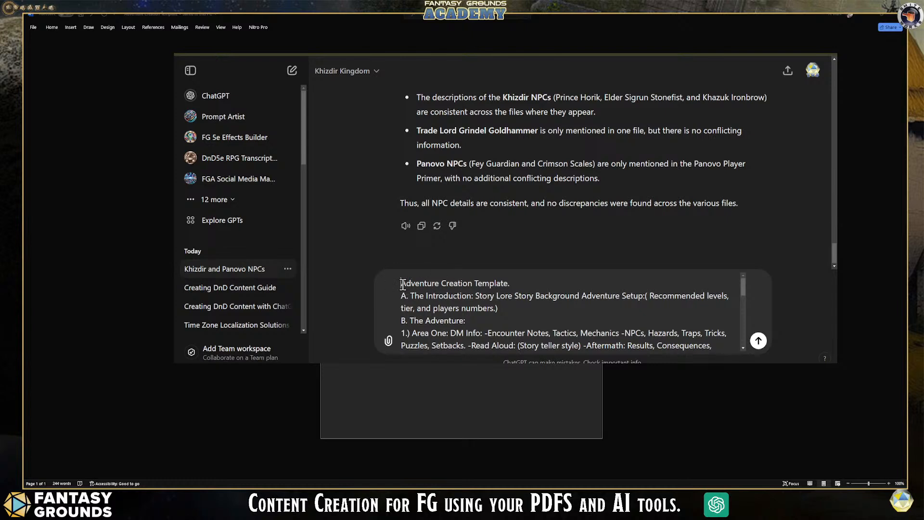
# - Above the pasted template, add the line "Please create a one-shot adventure based on the custom knowledge and the template below."
pyautogui.hotkey('shift', 'Return')
pyautogui.press('Up')
pyautogui.write('PLease creatre')
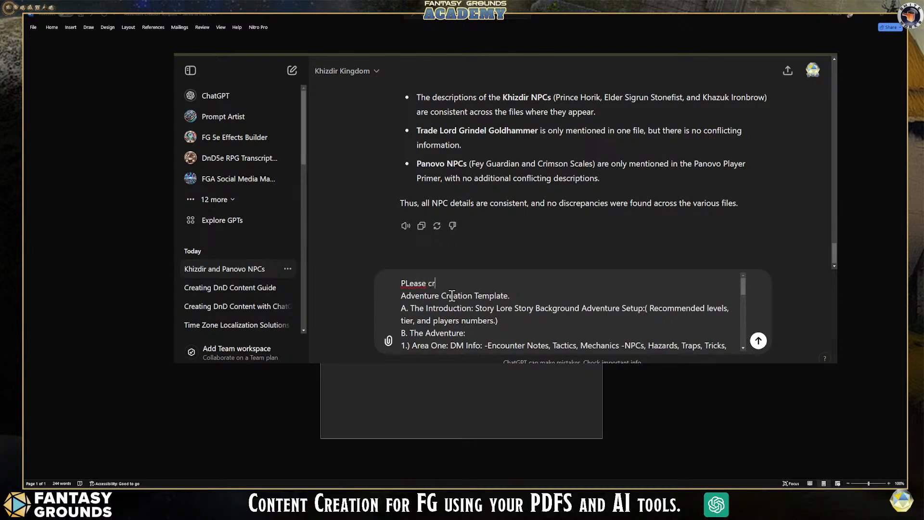
pyautogui.press('BackSpace')
pyautogui.write('e a one-shot adventure ba')
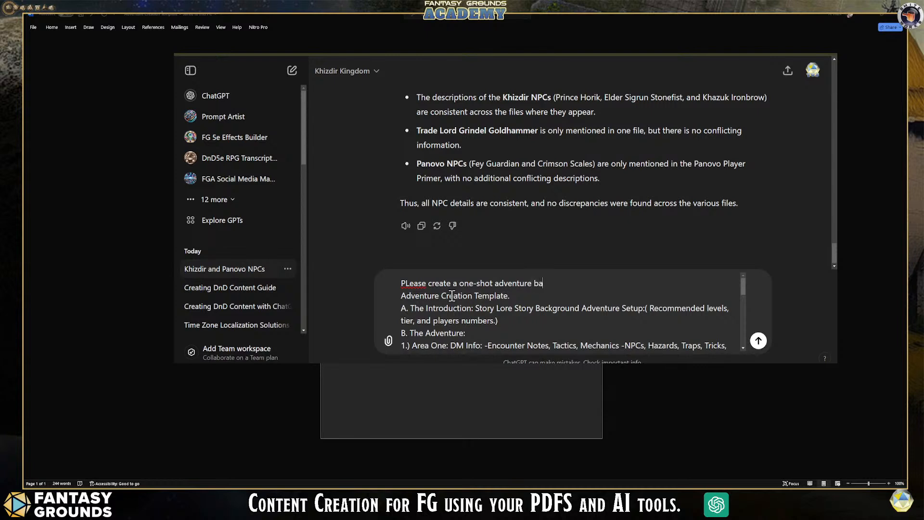
pyautogui.write('sed on the custom kowledge ')
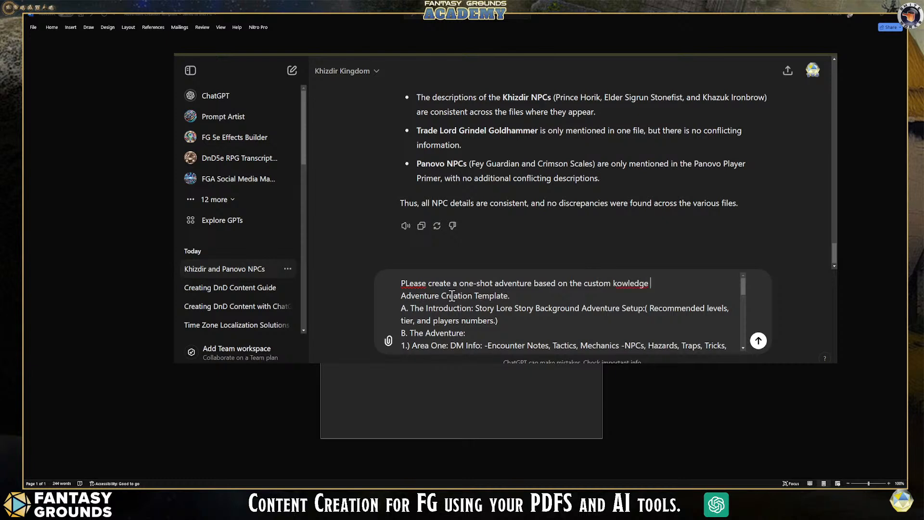
pyautogui.write('and the template below.')
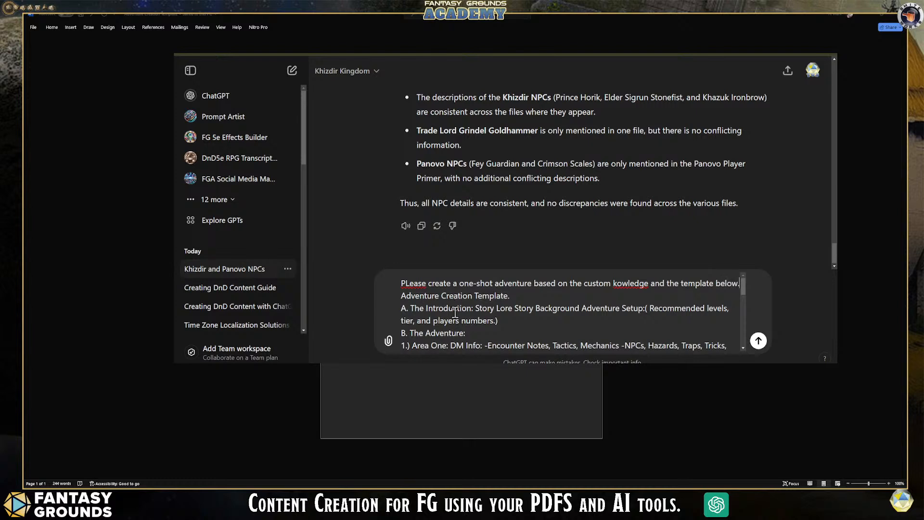
# - Correct the spelling of "knowledge" and "Please" in the request, and separate it from the template with a blank line
pyautogui.click(616, 284)
pyautogui.write('n')
pyautogui.click(410, 285)
pyautogui.press('BackSpace')
pyautogui.write('l')
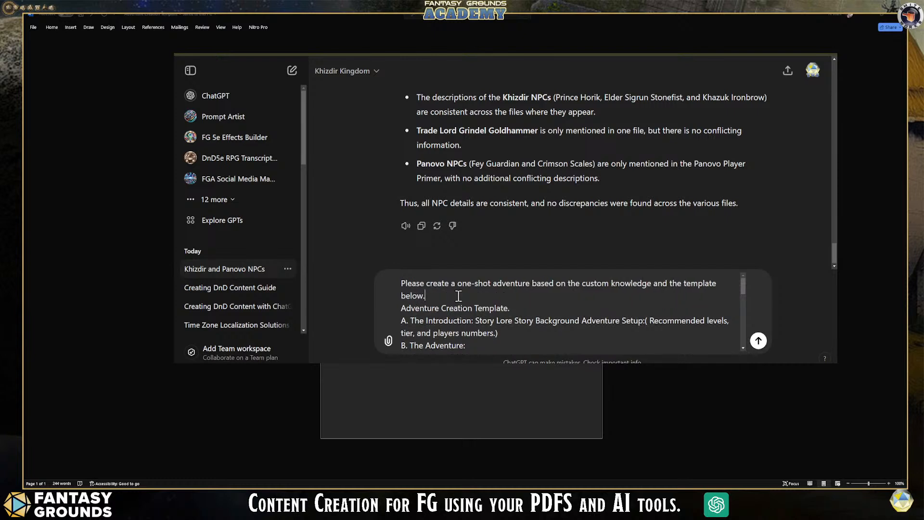
pyautogui.click(459, 295)
pyautogui.hotkey('shift', 'Return')
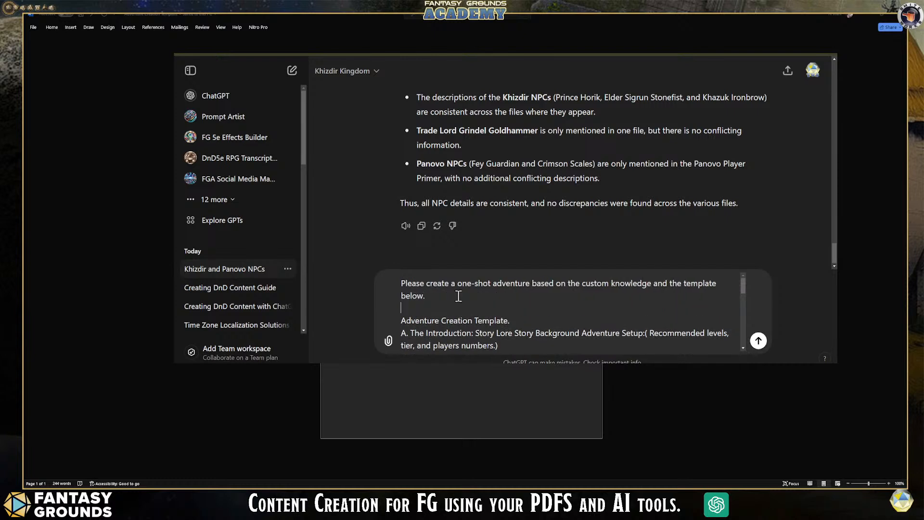
# - Review the template in the message and the Word document, and send the one-shot adventure request to Khizdir Kingdom
pyautogui.scroll(-1, 593, 309)
pyautogui.scroll(1, 593, 310)
pyautogui.scroll(-1, 591, 308)
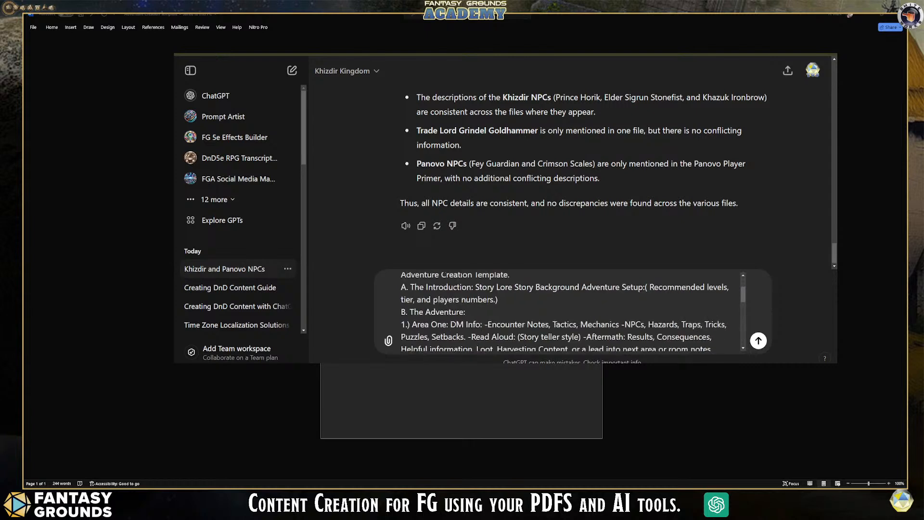
pyautogui.click(462, 260)
pyautogui.scroll(4, 461, 260)
pyautogui.scroll(1, 461, 260)
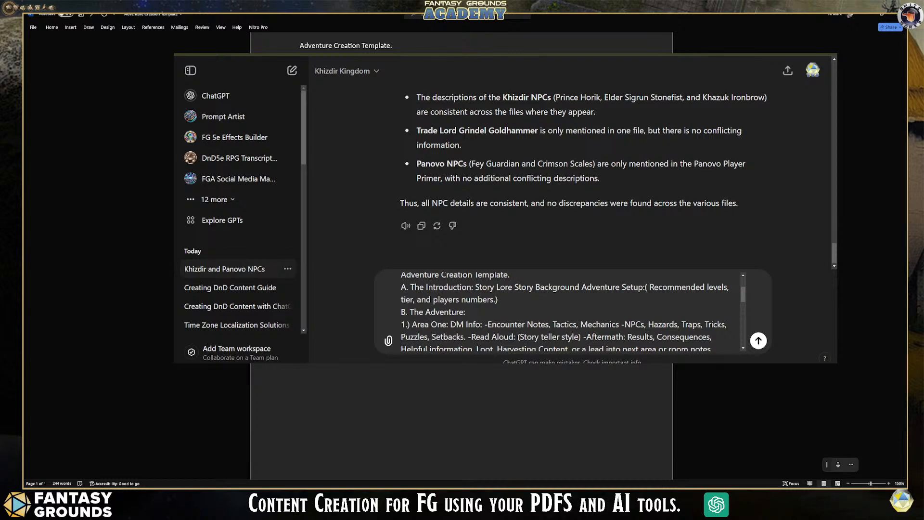
pyautogui.moveTo(743, 294); pyautogui.dragTo(744, 347)
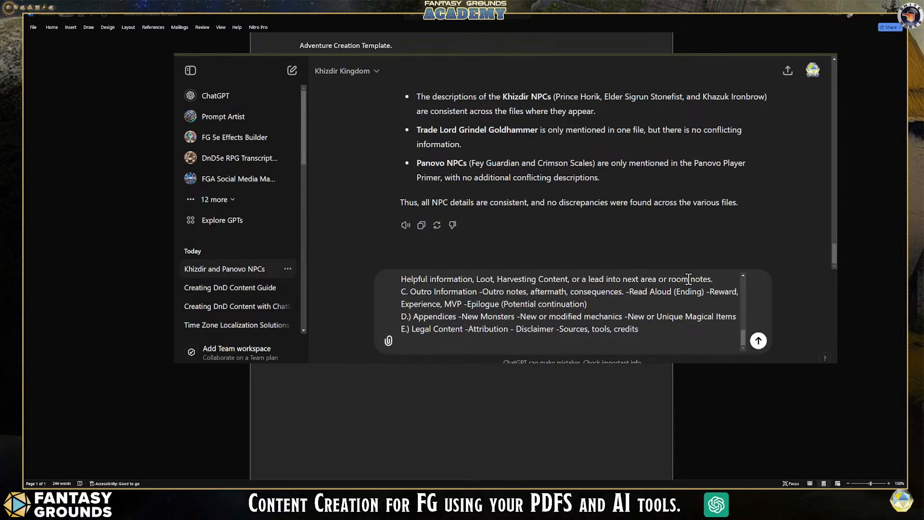
pyautogui.click(758, 342)
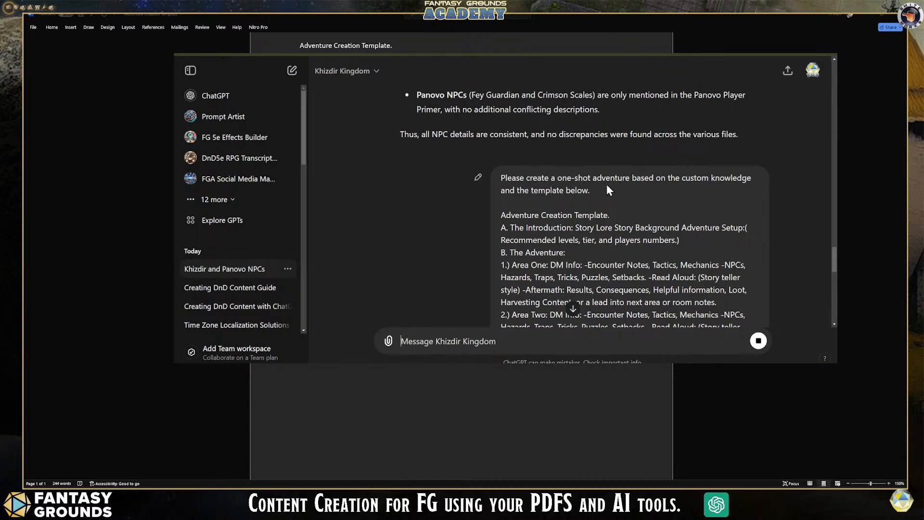
# - Read the generated adventure from its title and introduction through the encounters, hazards and loot of Areas One to Three
pyautogui.scroll(-1, 660, 235)
pyautogui.scroll(-8, 661, 235)
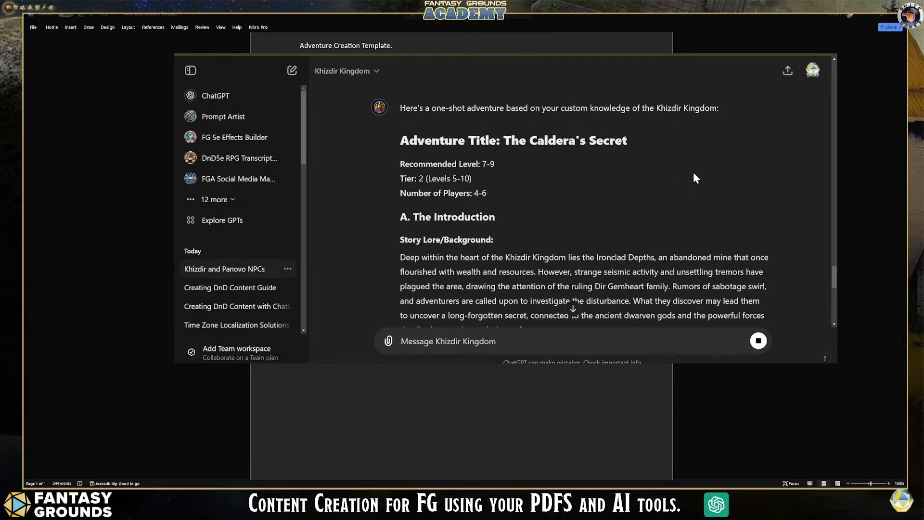
pyautogui.scroll(-1, 626, 186)
pyautogui.scroll(-4, 522, 202)
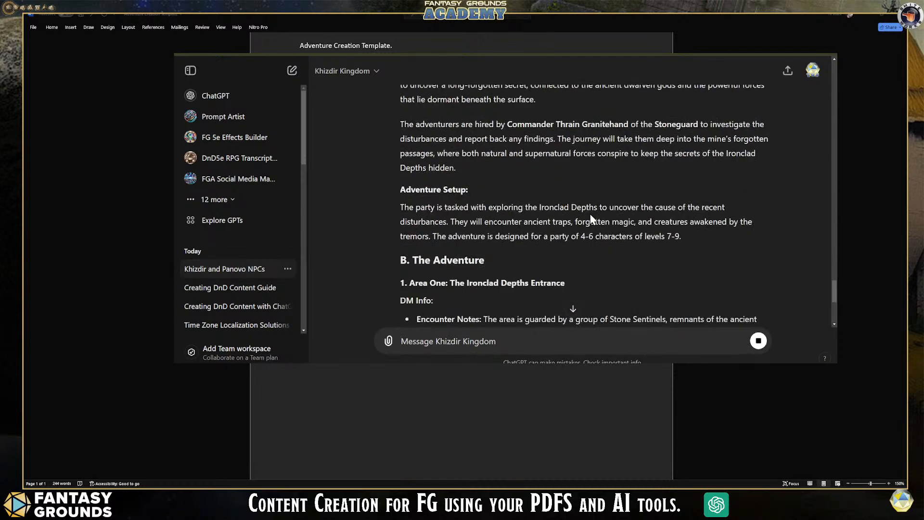
pyautogui.scroll(-1, 594, 221)
pyautogui.scroll(-2, 669, 241)
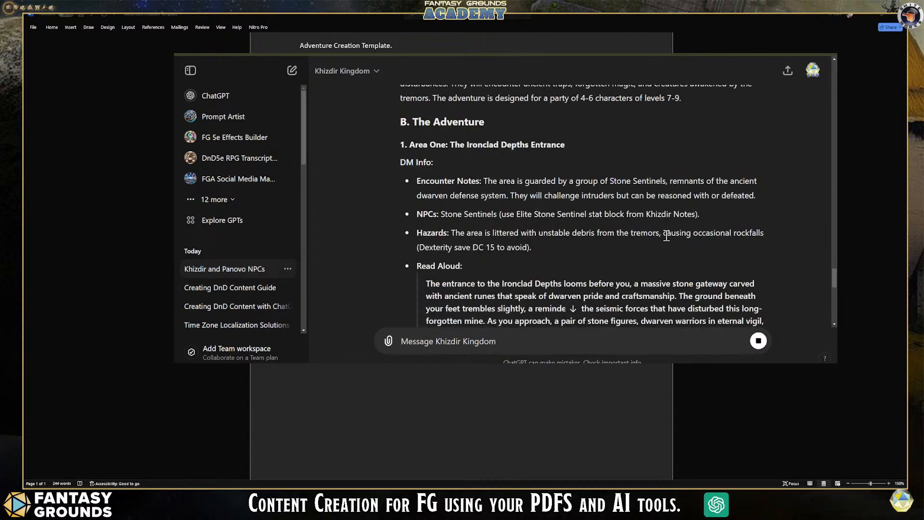
pyautogui.scroll(-1, 476, 233)
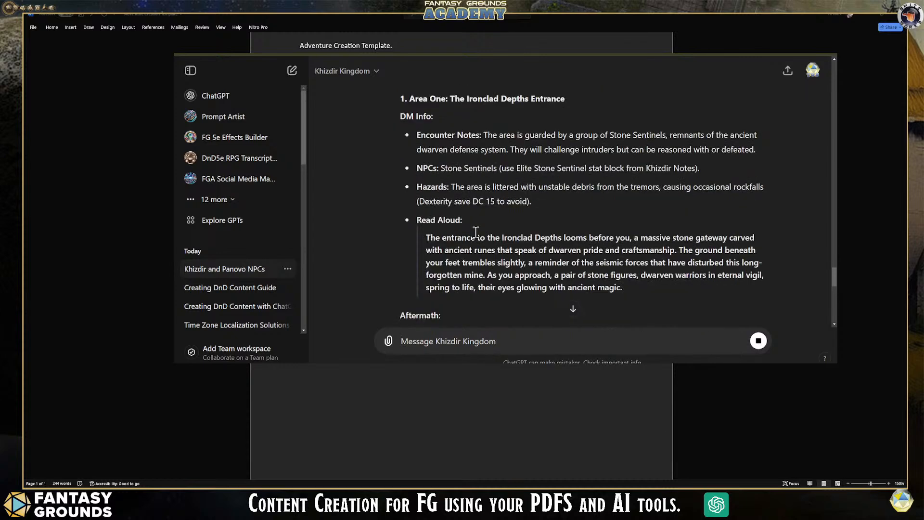
pyautogui.scroll(-2, 564, 270)
pyautogui.scroll(-6, 564, 271)
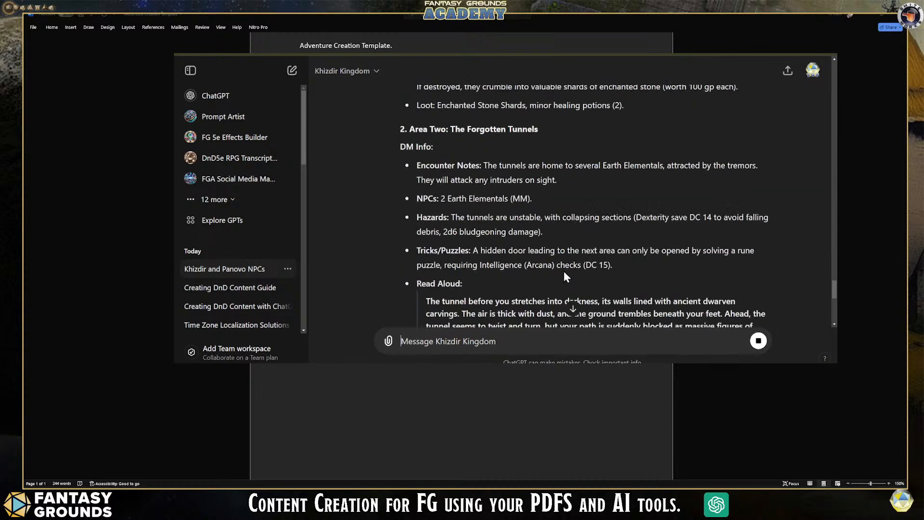
pyautogui.scroll(-4, 498, 234)
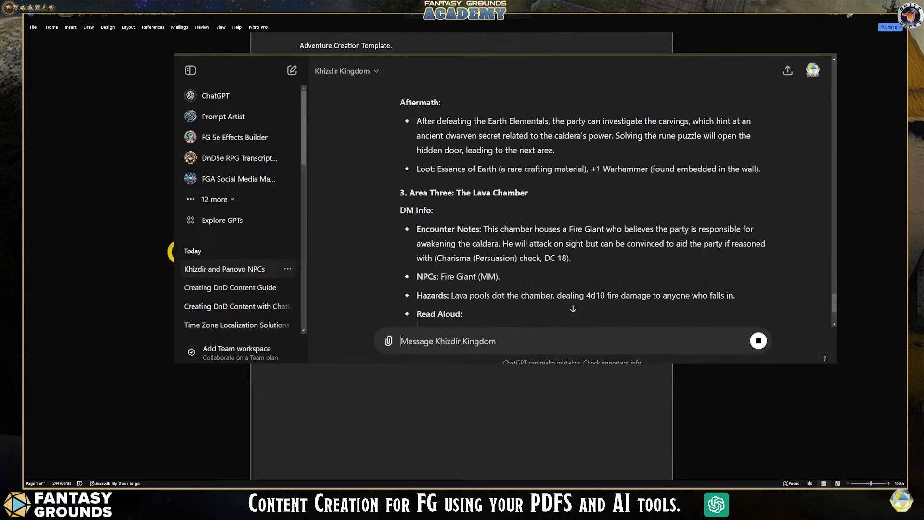
# - Switch back to Fantasy Grounds and bring up the Campaign book window beside the chat
pyautogui.click(156, 485)
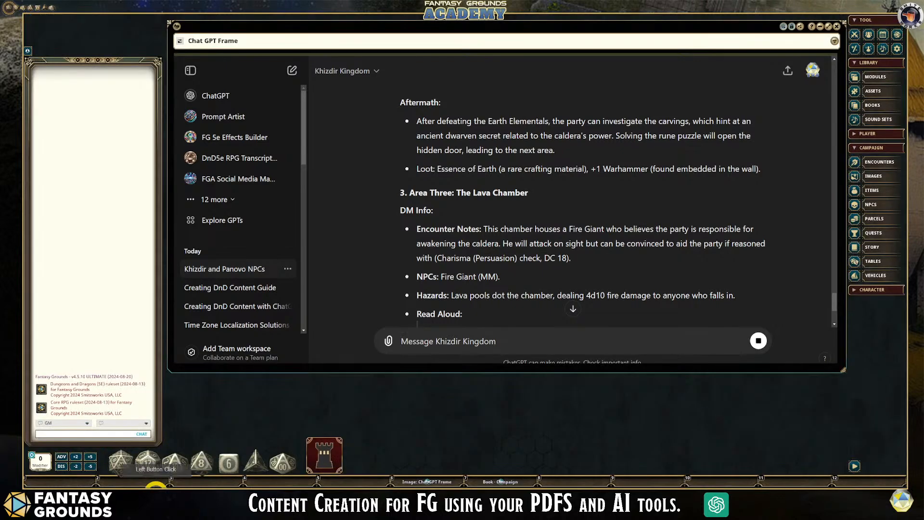
pyautogui.click(491, 480)
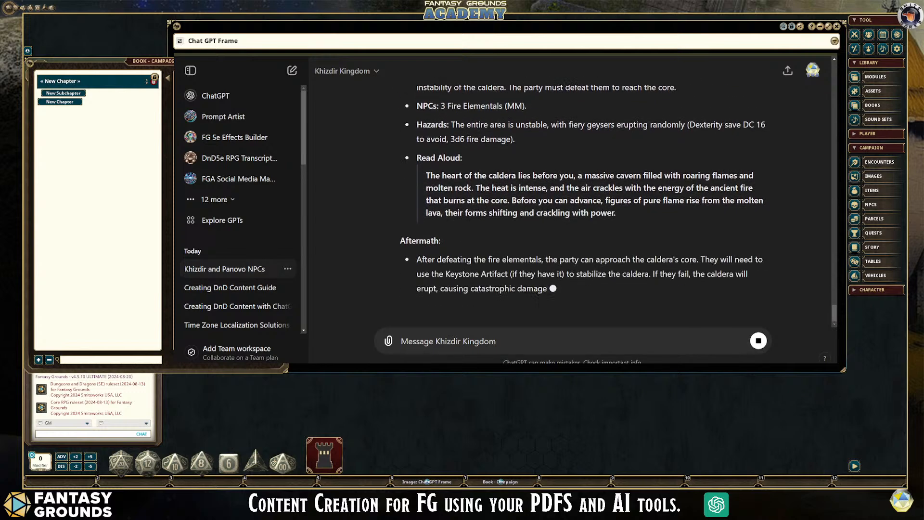
# - Examine the caldera core's hazards, and read on through the Keystone Chamber and Outro Information to the Appendices
pyautogui.scroll(2, 573, 202)
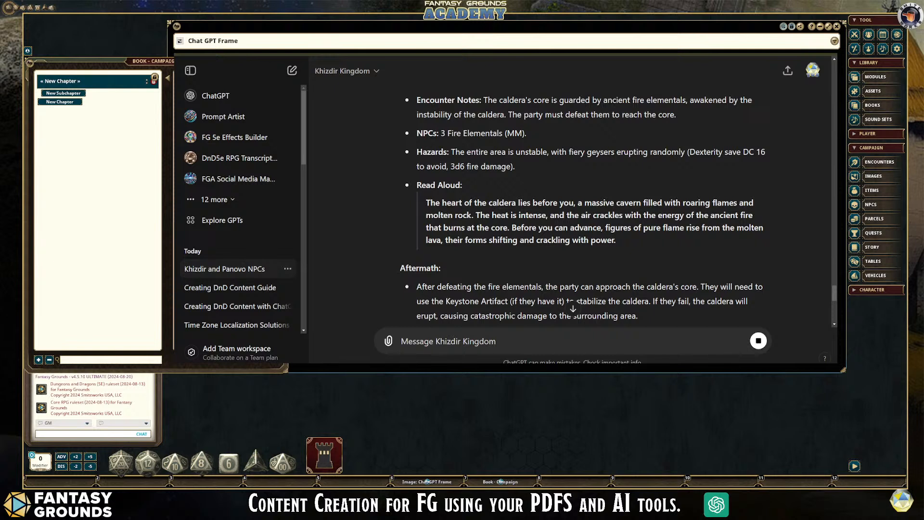
pyautogui.moveTo(516, 167); pyautogui.dragTo(415, 152)
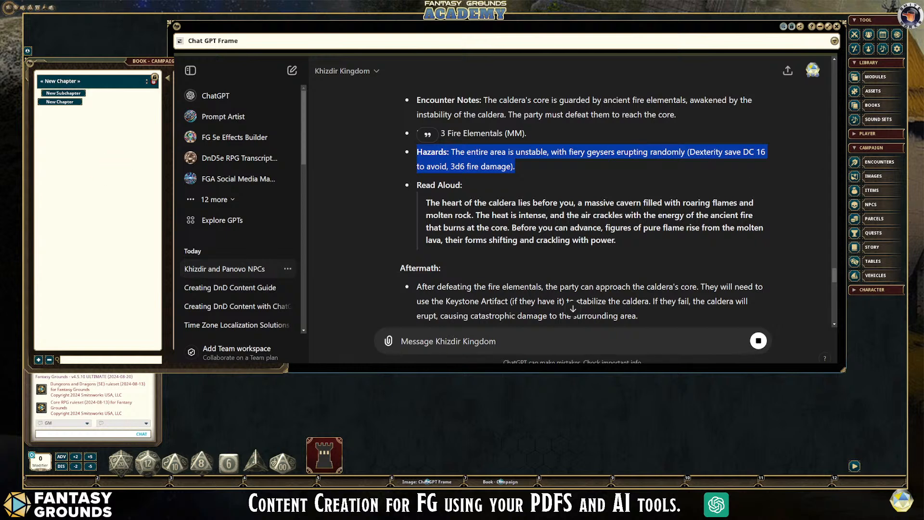
pyautogui.click(655, 265)
pyautogui.scroll(-1, 659, 263)
pyautogui.scroll(-2, 666, 260)
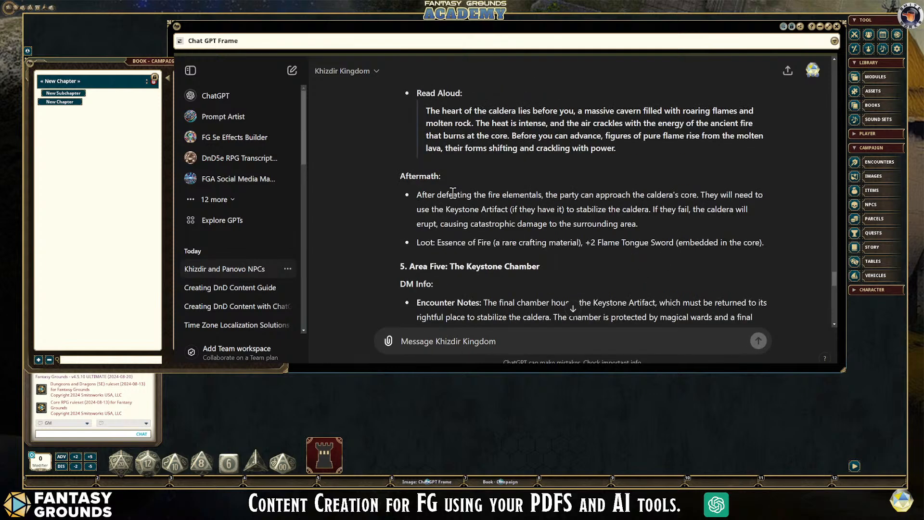
pyautogui.scroll(-2, 667, 243)
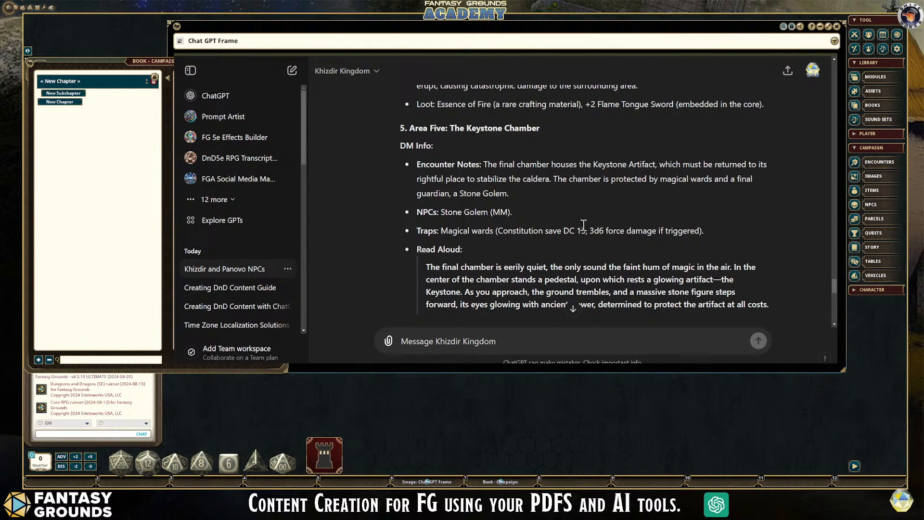
pyautogui.scroll(-4, 580, 222)
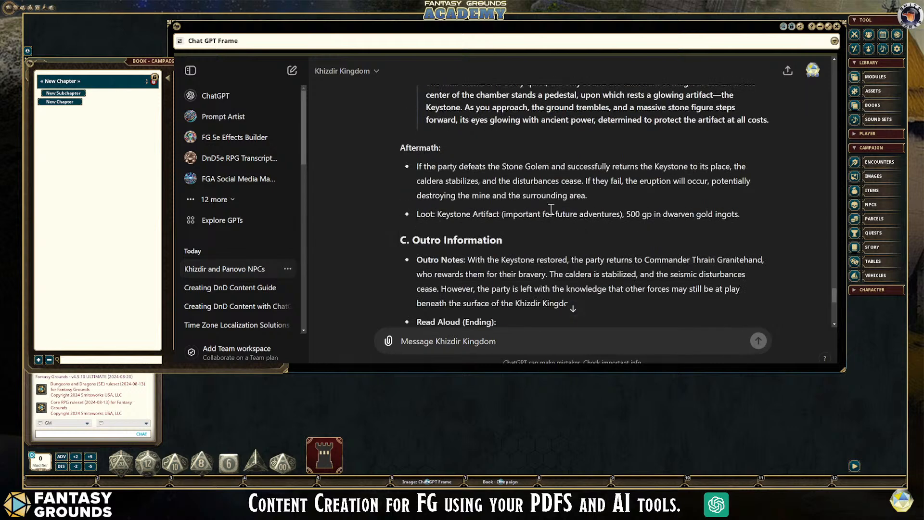
pyautogui.scroll(-1, 590, 205)
pyautogui.scroll(-3, 575, 202)
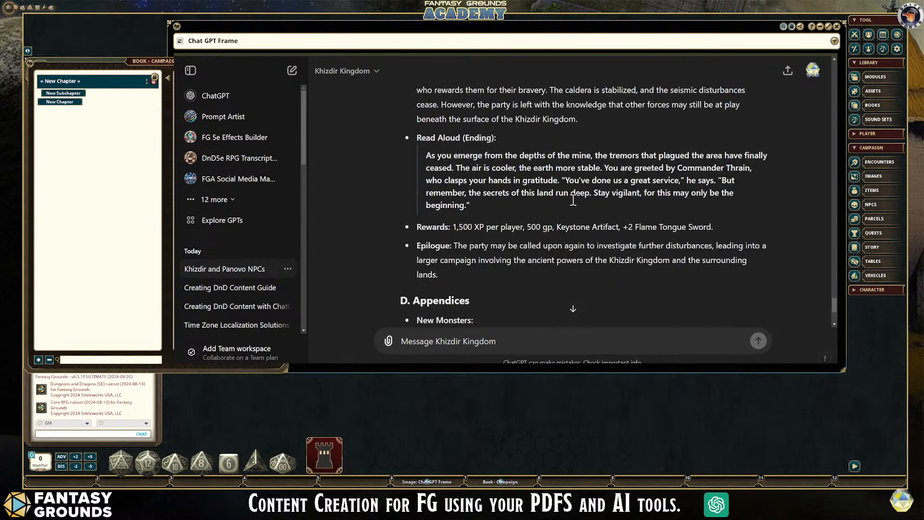
# - Examine the adventure's Rewards line, the New Monsters entries with the Giant's Fire Rune, and the Legal Content section
pyautogui.moveTo(733, 227); pyautogui.dragTo(417, 228)
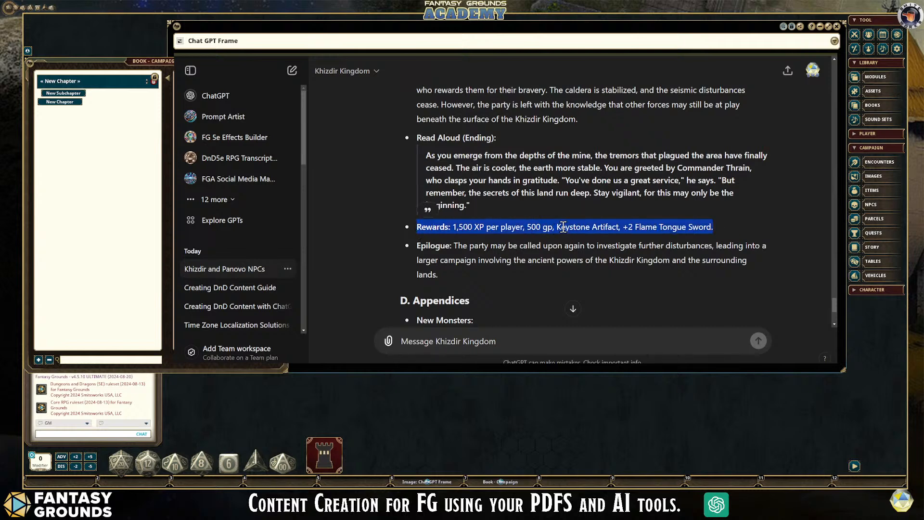
pyautogui.scroll(-2, 596, 265)
pyautogui.scroll(-1, 596, 266)
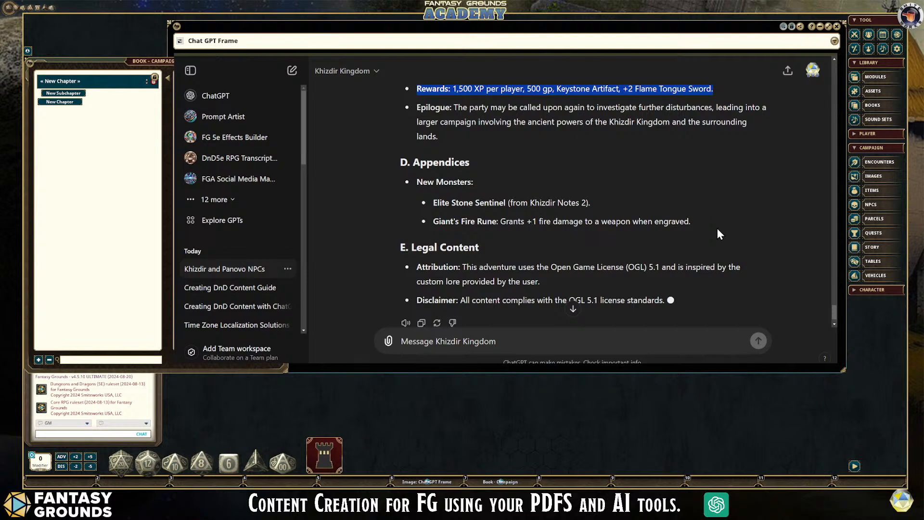
pyautogui.moveTo(694, 221); pyautogui.dragTo(434, 221)
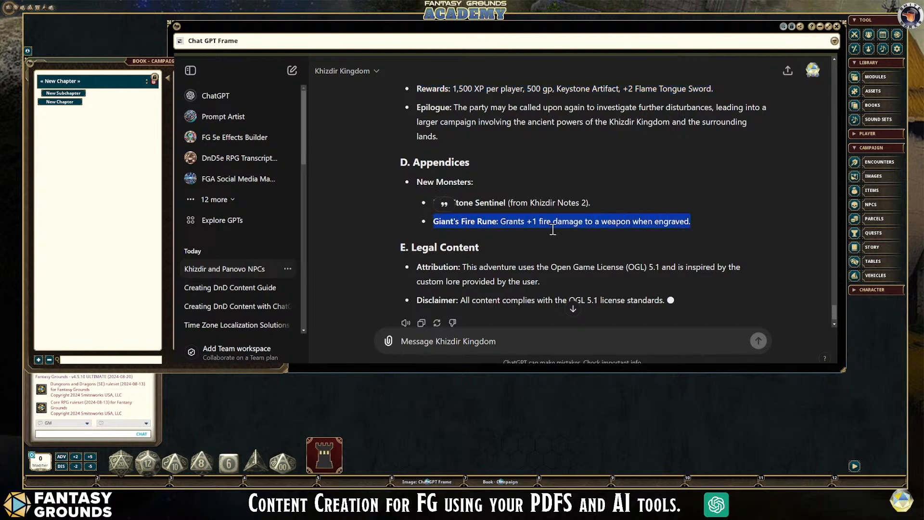
pyautogui.scroll(-1, 591, 223)
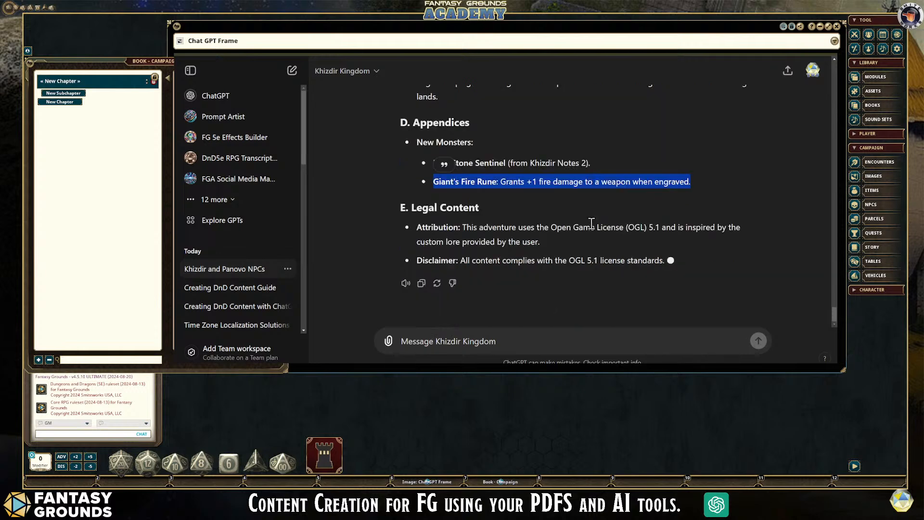
pyautogui.click(546, 223)
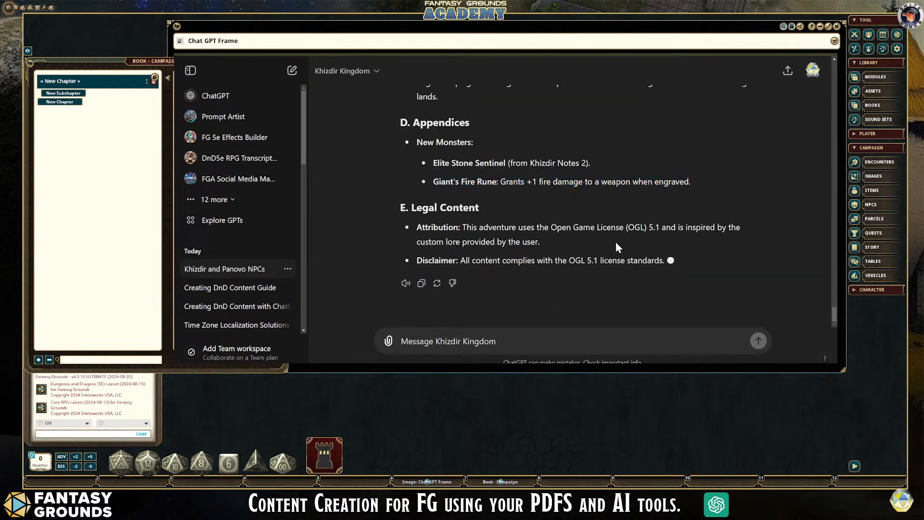
# - Look back over the generated adventure, from the Adventure Setup and Area One through the Lava Chamber to the closing Legal Content
pyautogui.scroll(5, 664, 286)
pyautogui.scroll(-5, 669, 291)
pyautogui.scroll(8, 617, 256)
pyautogui.scroll(10, 617, 256)
pyautogui.scroll(5, 617, 253)
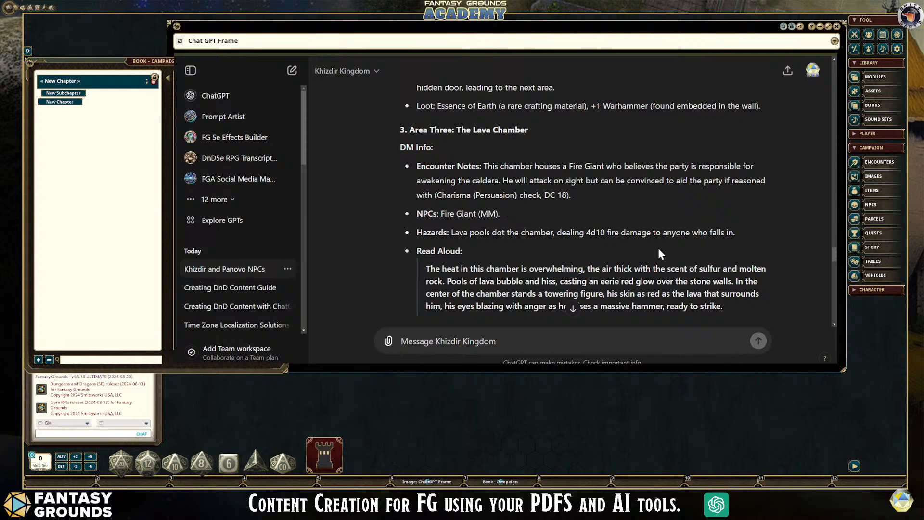
pyautogui.scroll(10, 663, 250)
pyautogui.scroll(10, 624, 240)
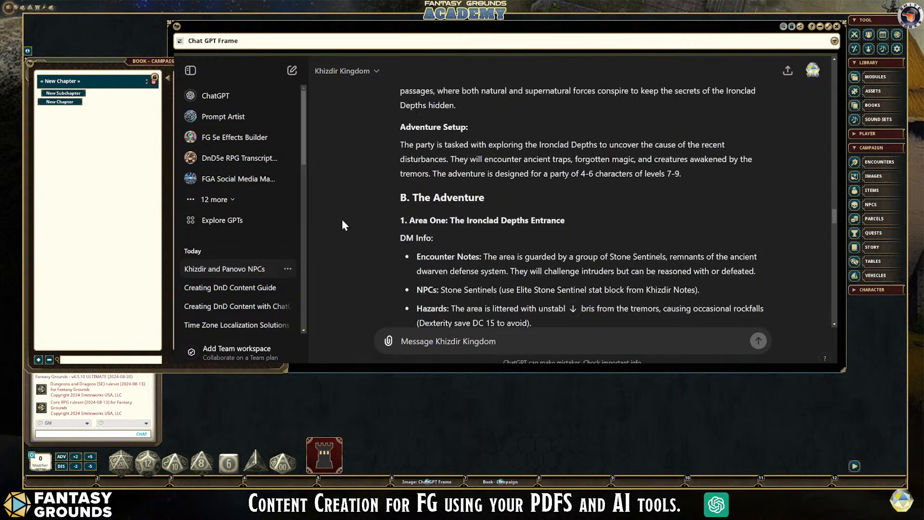
pyautogui.scroll(-8, 558, 273)
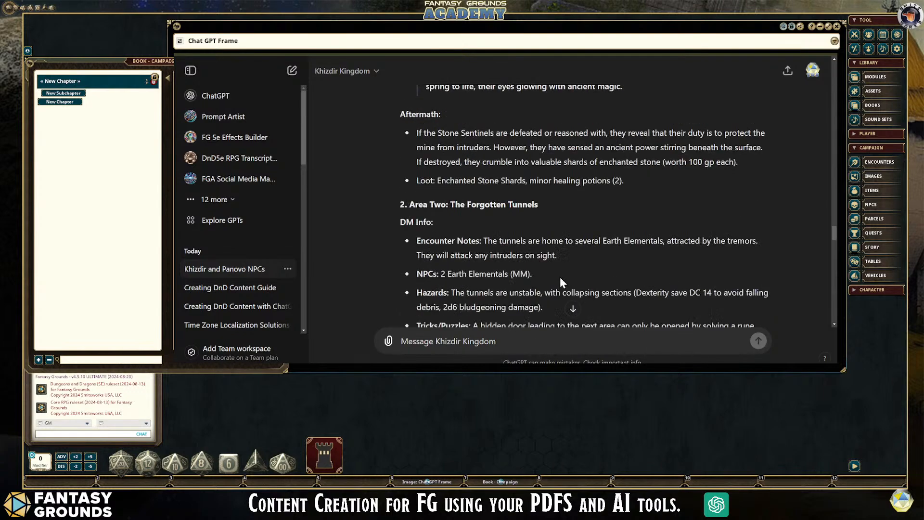
pyautogui.scroll(-3, 561, 277)
pyautogui.scroll(7, 562, 277)
pyautogui.scroll(3, 561, 278)
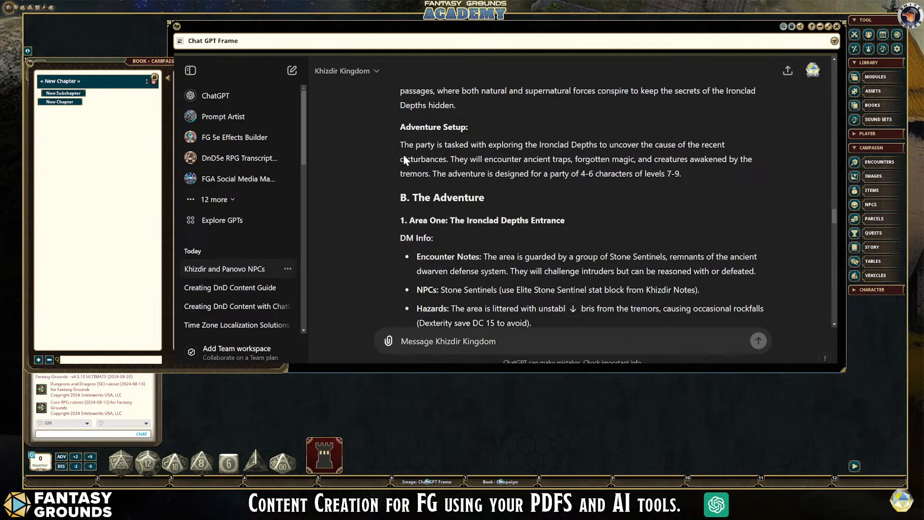
pyautogui.scroll(-15, 533, 259)
pyautogui.scroll(-20, 534, 264)
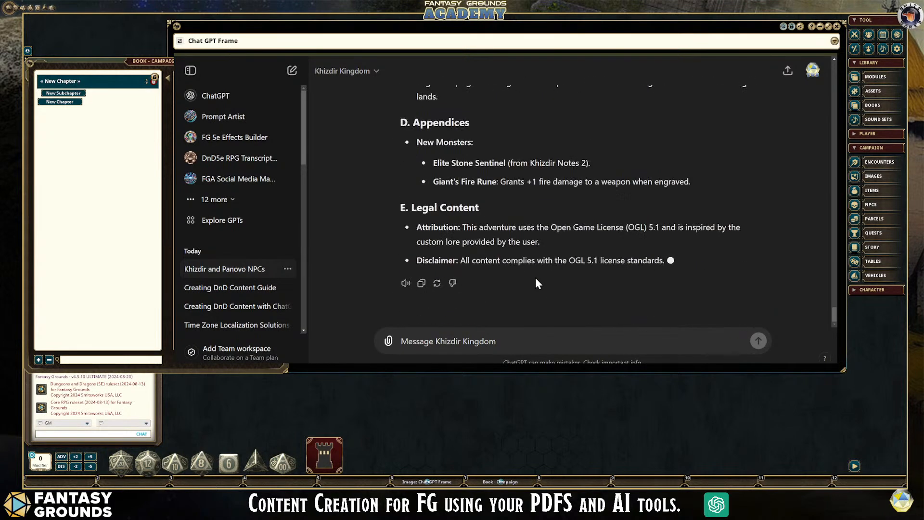
# - Review the Keystone Chamber, and compare Area One's aftermath and loot with the Forgotten Tunnels' encounter notes, NPCs, hazards and puzzles
pyautogui.scroll(10, 534, 277)
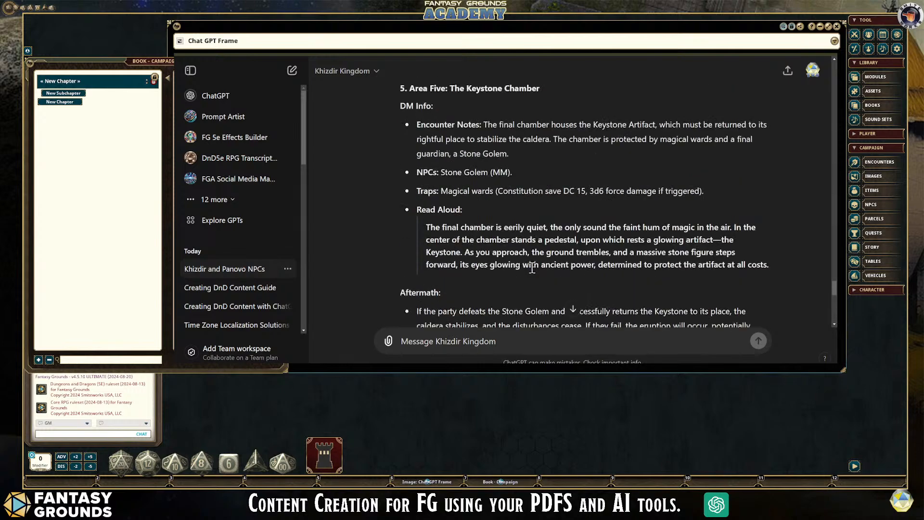
pyautogui.scroll(8, 531, 268)
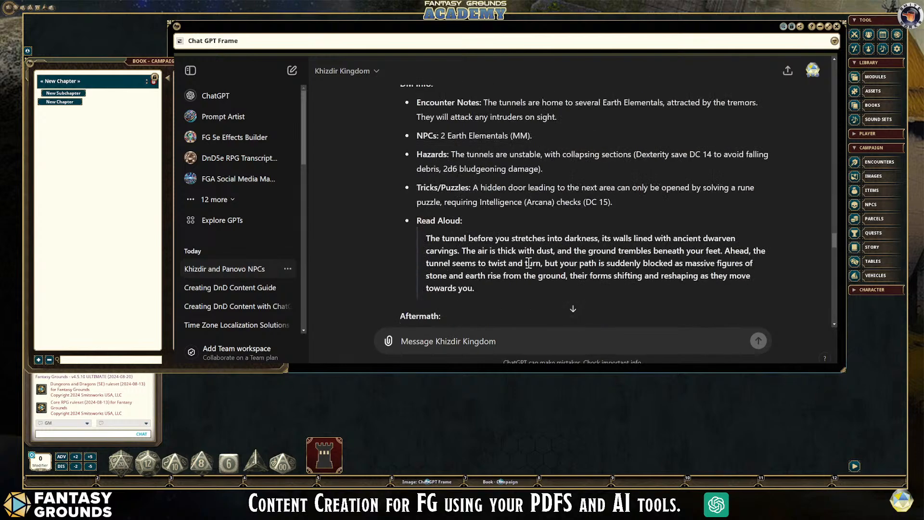
pyautogui.scroll(2, 529, 267)
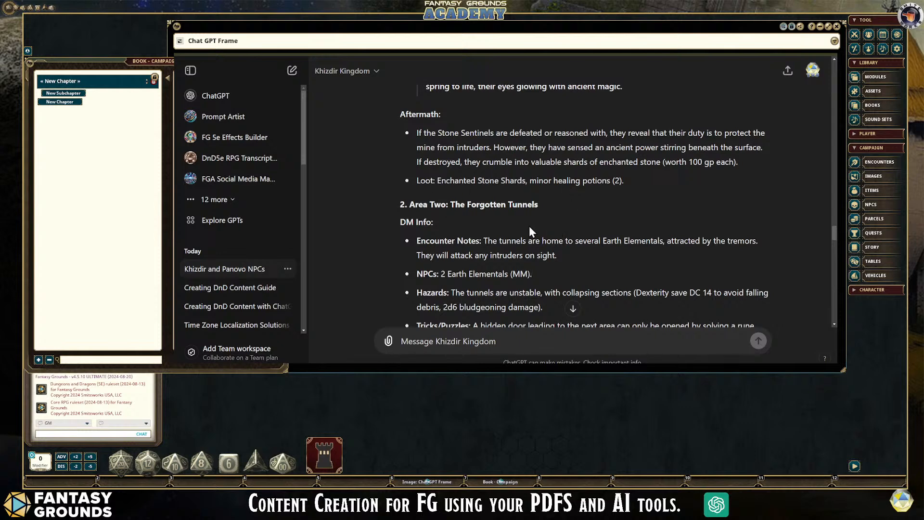
pyautogui.scroll(-1, 530, 226)
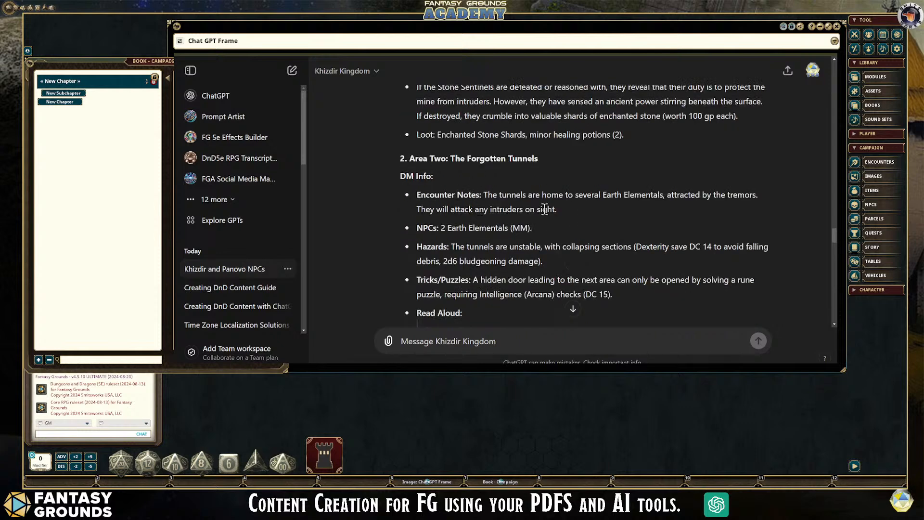
pyautogui.scroll(-1, 568, 260)
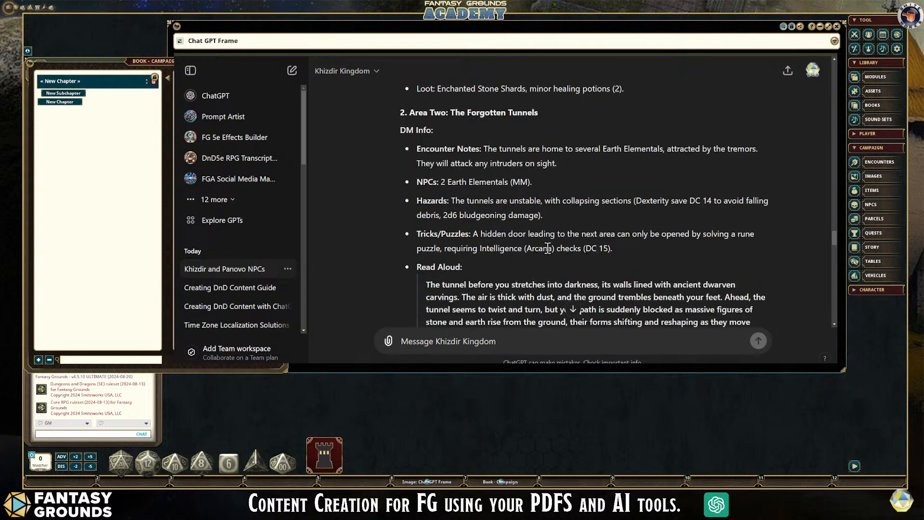
pyautogui.scroll(-1, 503, 251)
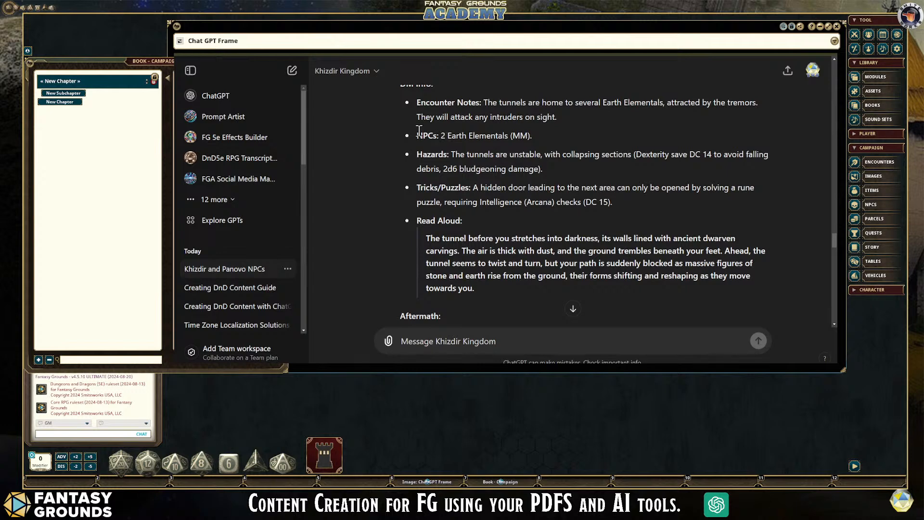
pyautogui.scroll(-5, 568, 236)
pyautogui.scroll(-1, 568, 236)
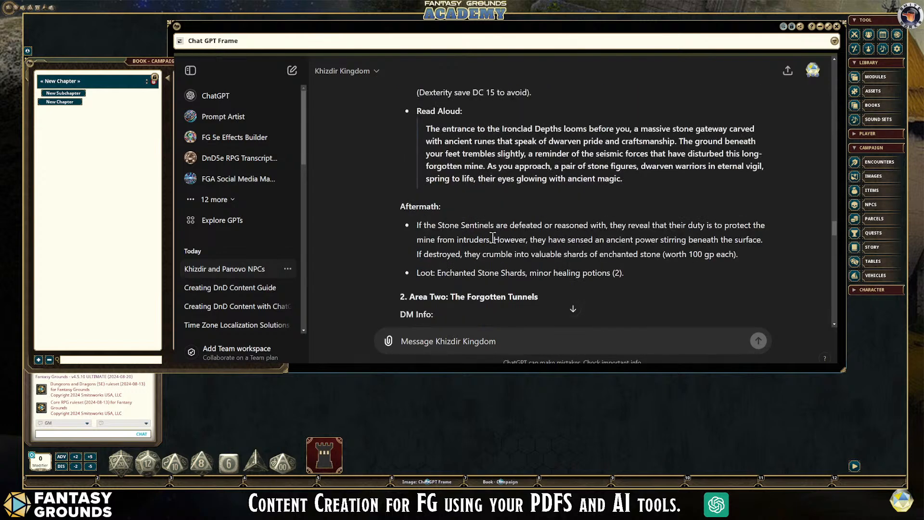
pyautogui.scroll(-2, 464, 263)
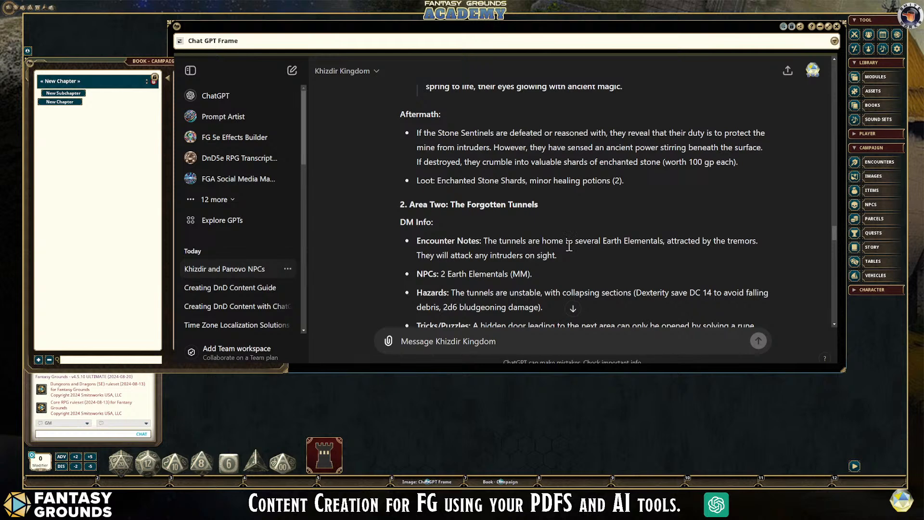
pyautogui.scroll(1, 569, 243)
pyautogui.scroll(-2, 563, 234)
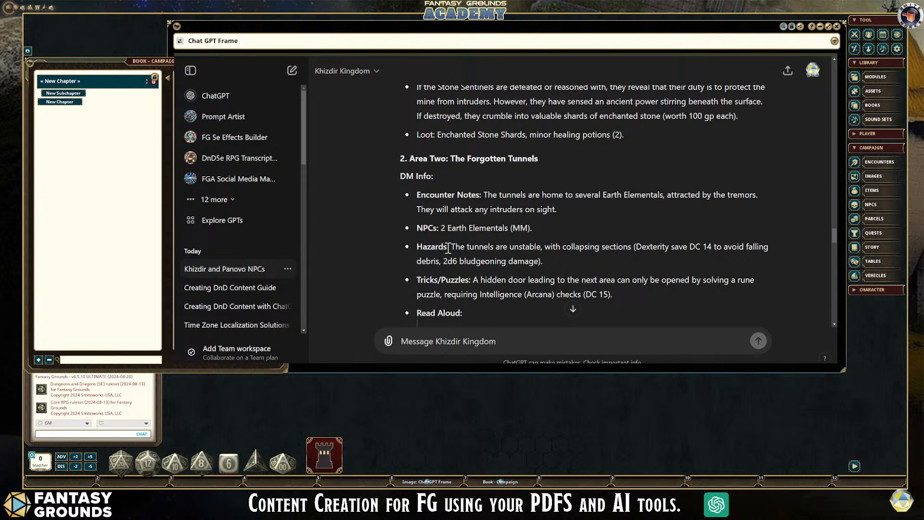
# - Examine the Forgotten Tunnels' NPCs, Hazards and Tricks/Puzzles entries, highlighting the monster reference, the tunnel hazard and the Intelligence (Arcana) check
pyautogui.moveTo(533, 229); pyautogui.dragTo(511, 228)
pyautogui.click(552, 229)
pyautogui.click(554, 236)
pyautogui.moveTo(533, 229); pyautogui.dragTo(510, 229)
pyautogui.click(613, 233)
pyautogui.moveTo(421, 244); pyautogui.dragTo(718, 256)
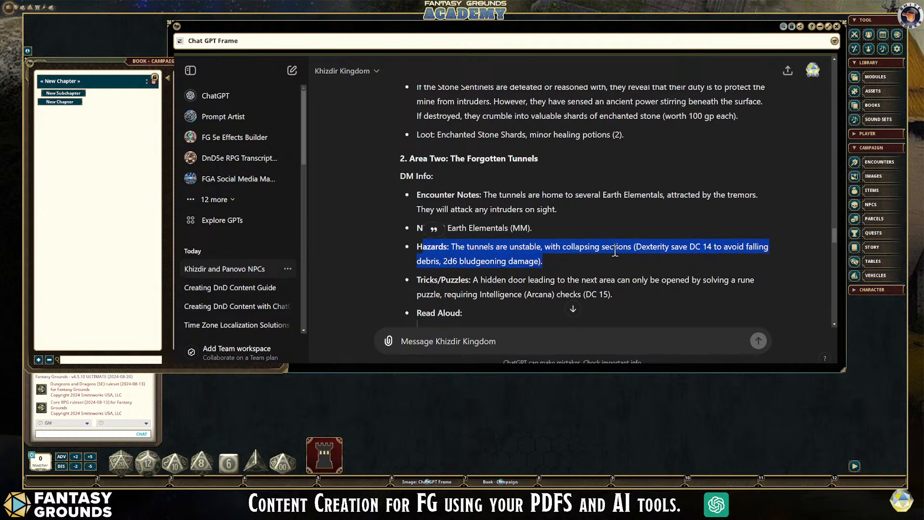
pyautogui.click(525, 248)
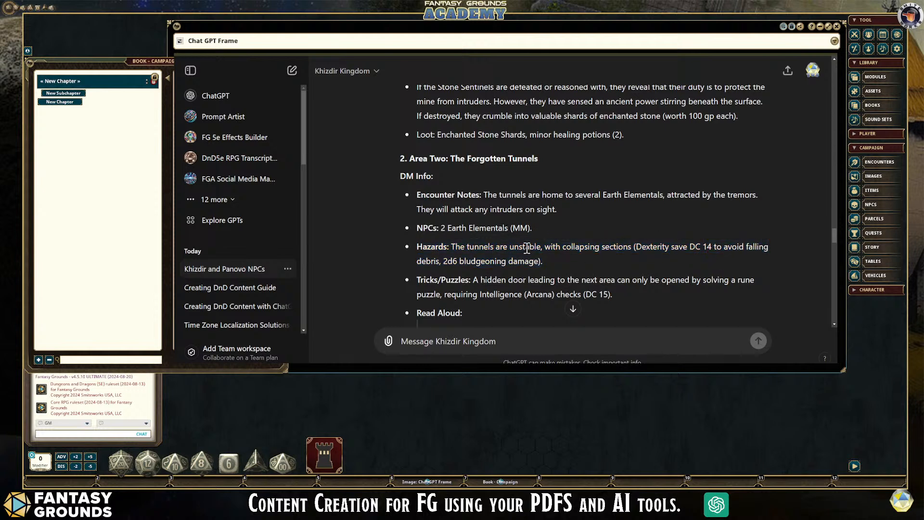
pyautogui.scroll(-1, 588, 253)
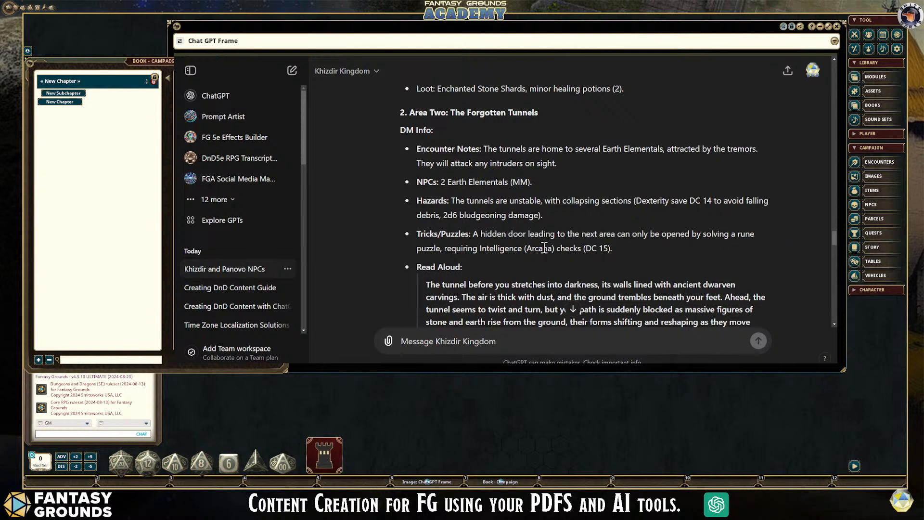
pyautogui.moveTo(615, 250); pyautogui.dragTo(431, 249)
pyautogui.click(571, 258)
pyautogui.moveTo(615, 248); pyautogui.dragTo(149, 168)
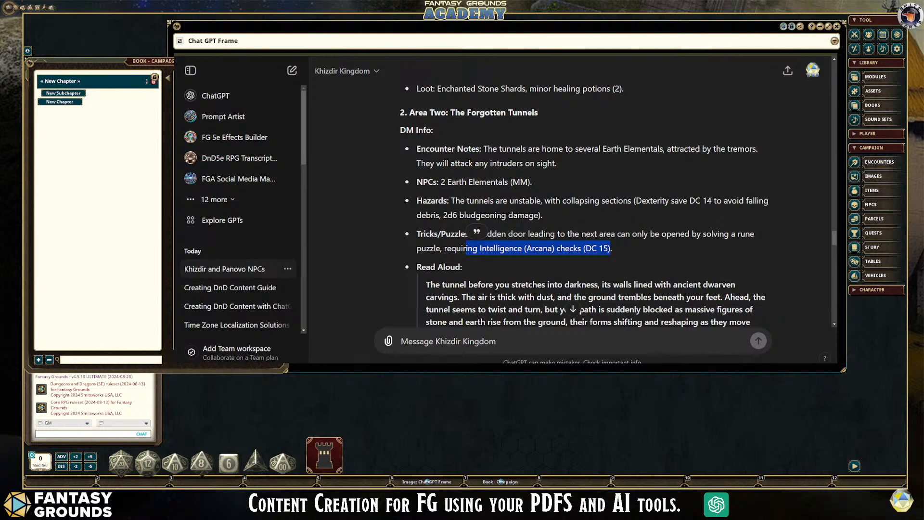
pyautogui.moveTo(288, 219); pyautogui.dragTo(179, 220)
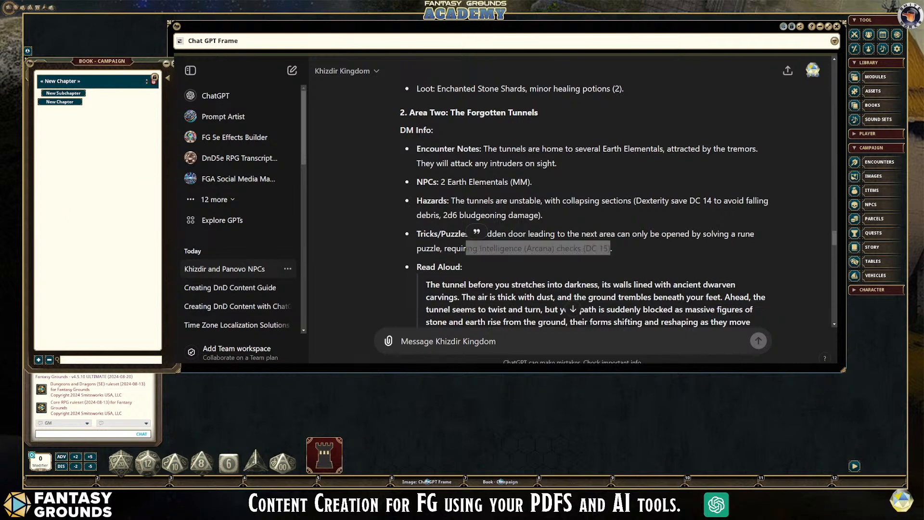
# - Examine the Forgotten Tunnels' Read Aloud text and Aftermath, and highlight the whole Area Two section from its heading onward
pyautogui.scroll(-3, 573, 202)
pyautogui.moveTo(426, 146); pyautogui.dragTo(698, 193)
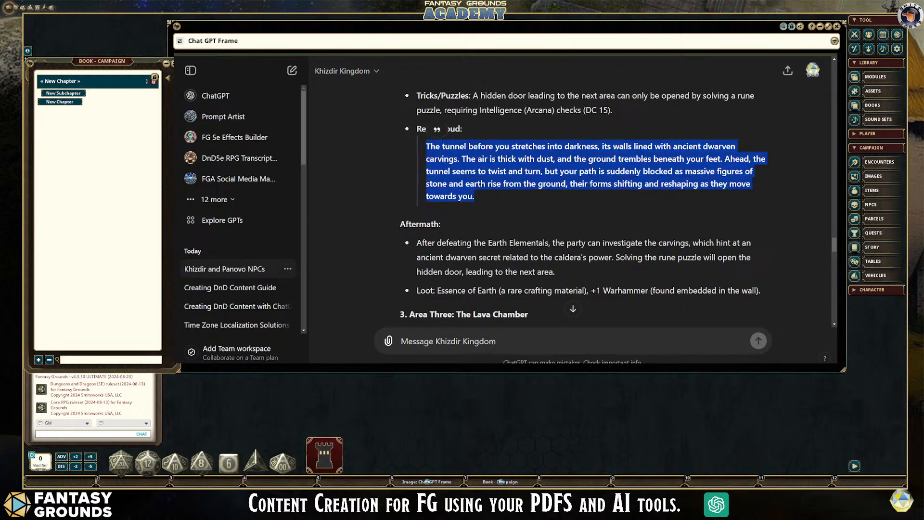
pyautogui.scroll(-1, 603, 227)
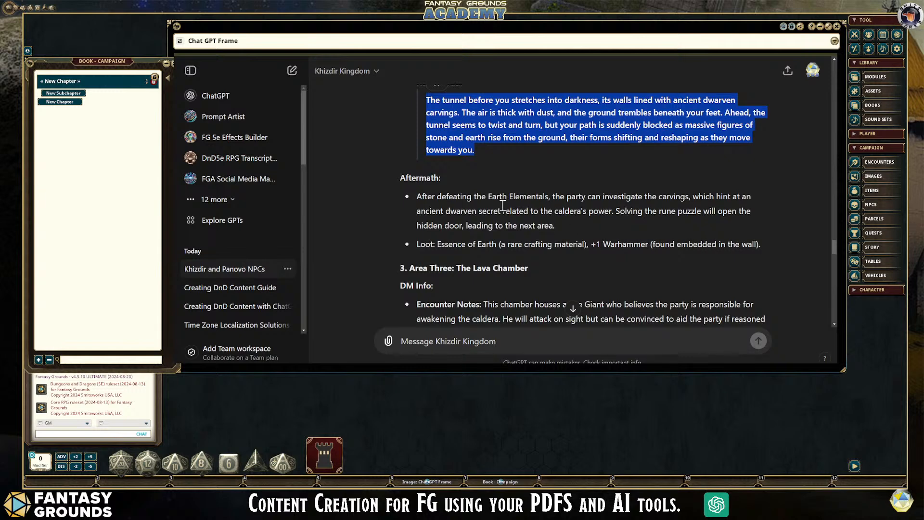
pyautogui.click(590, 275)
pyautogui.scroll(7, 590, 272)
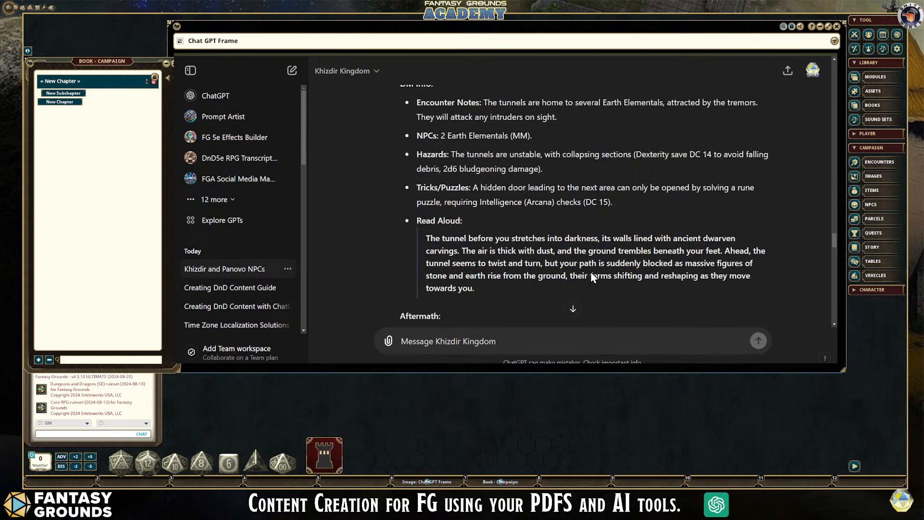
pyautogui.scroll(-1, 591, 272)
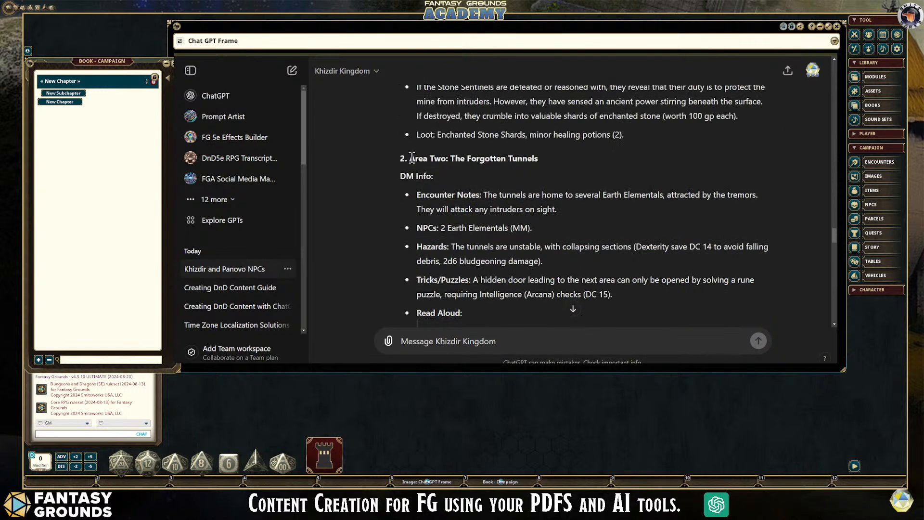
pyautogui.moveTo(401, 158); pyautogui.dragTo(761, 284)
pyautogui.scroll(8, 614, 234)
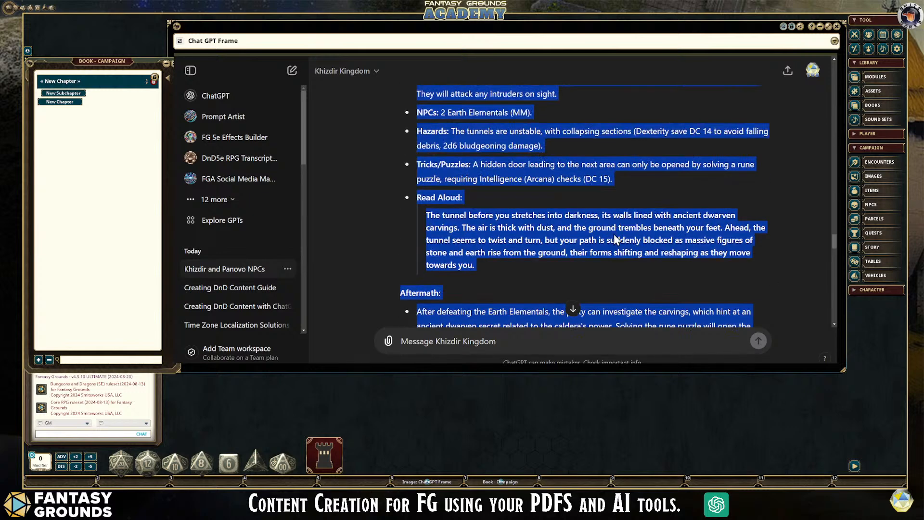
pyautogui.scroll(-5, 613, 234)
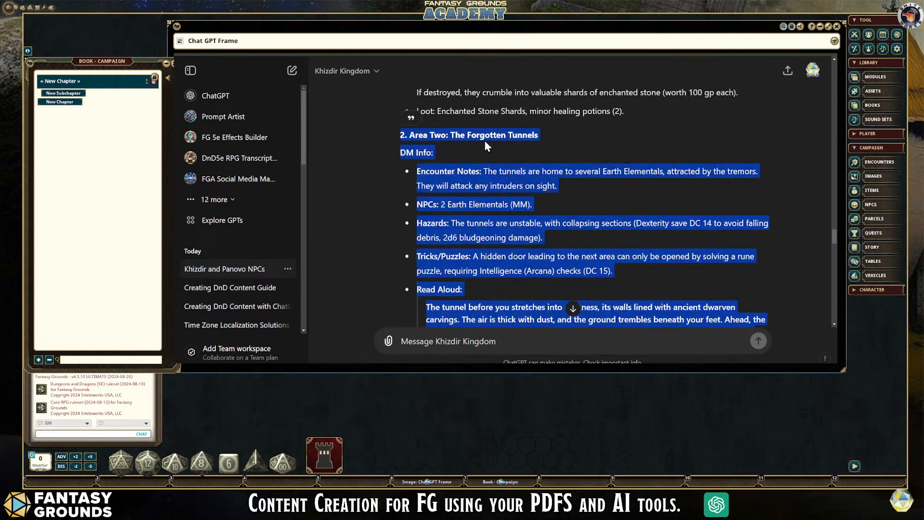
# - Review the adventure from its title and Introduction through the Adventure Setup to the Lava Chamber's encounter, Read Aloud text and aftermath
pyautogui.scroll(10, 603, 220)
pyautogui.scroll(4, 602, 220)
pyautogui.scroll(3, 404, 209)
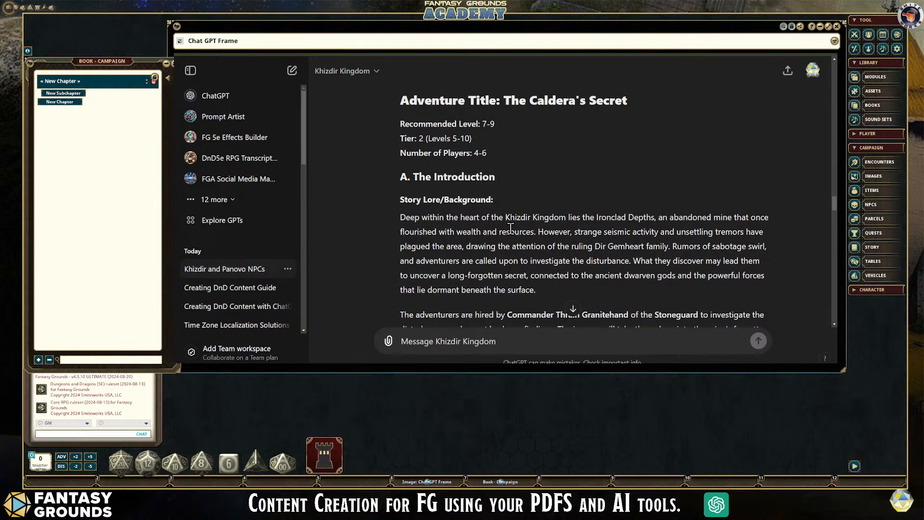
pyautogui.scroll(-2, 593, 229)
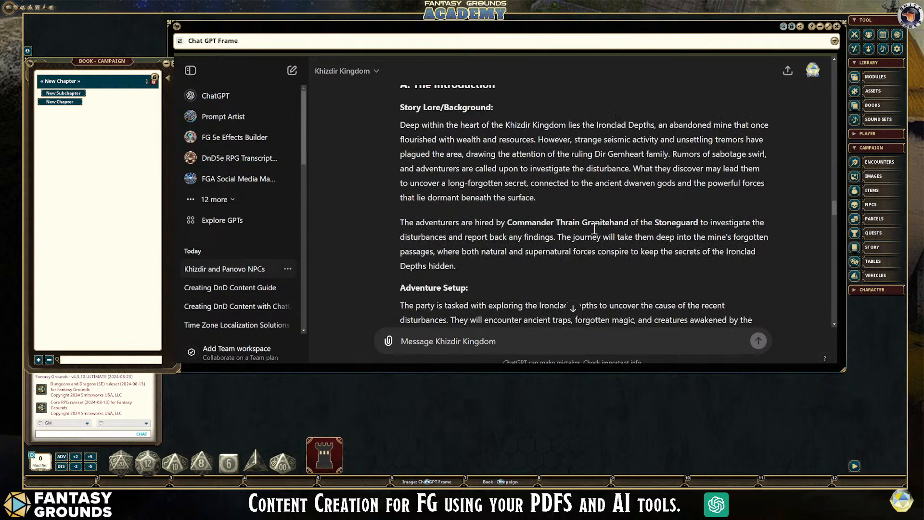
pyautogui.scroll(-4, 562, 164)
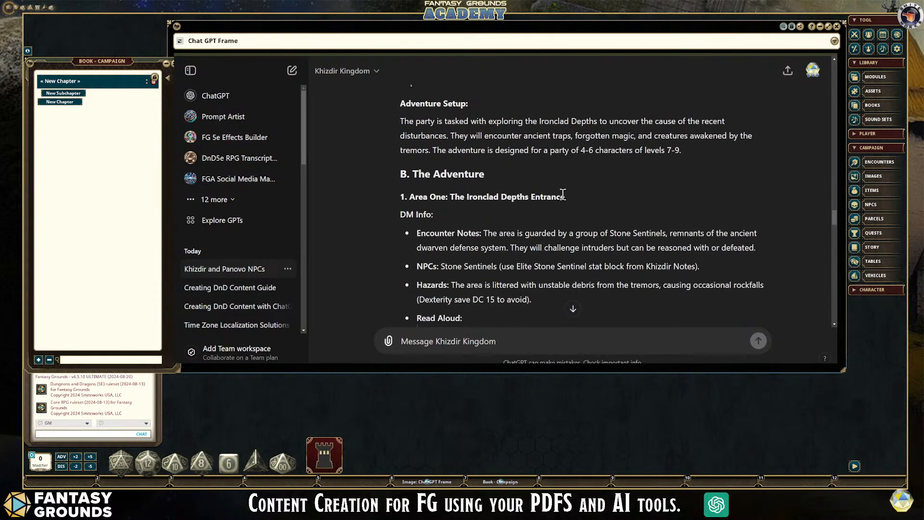
pyautogui.scroll(-5, 562, 193)
pyautogui.scroll(-8, 560, 195)
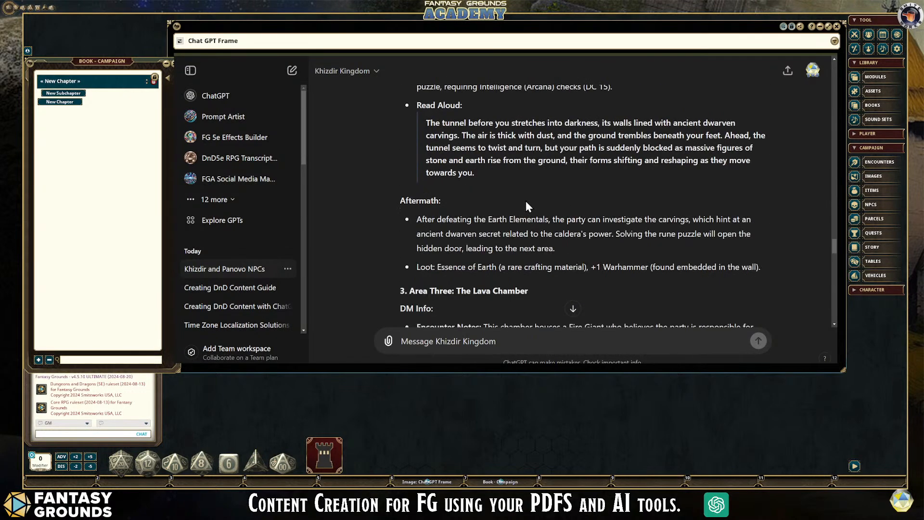
pyautogui.scroll(-4, 543, 192)
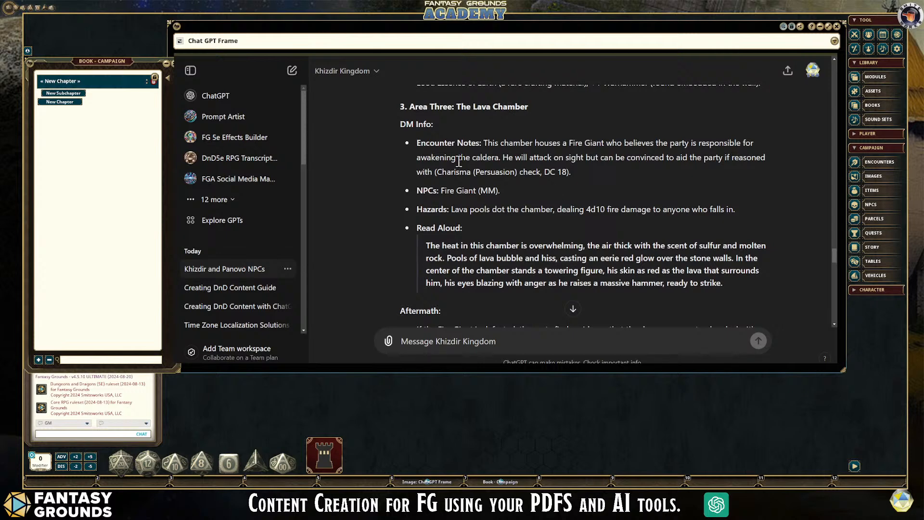
pyautogui.scroll(-2, 580, 252)
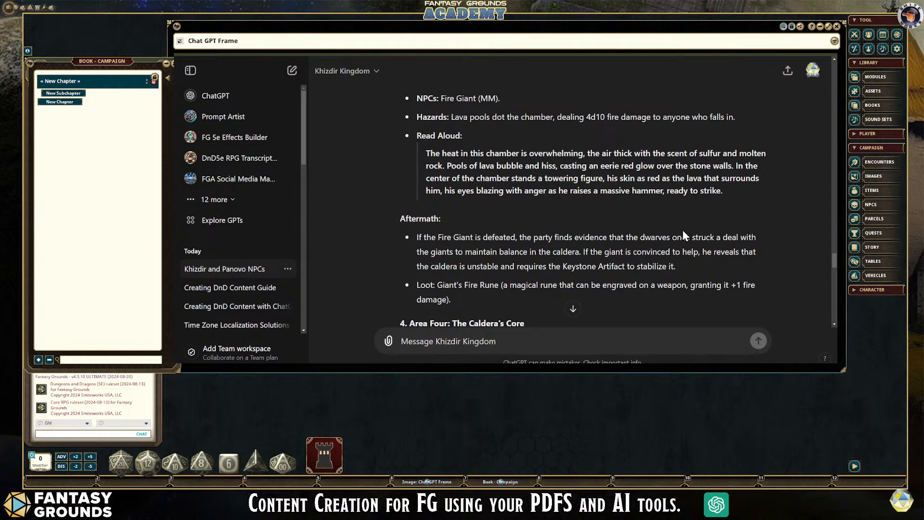
# - Compare the Ironclad Depths Entrance's DM info, Read Aloud text and aftermath with the matching entries for the Forgotten Tunnels
pyautogui.scroll(8, 680, 229)
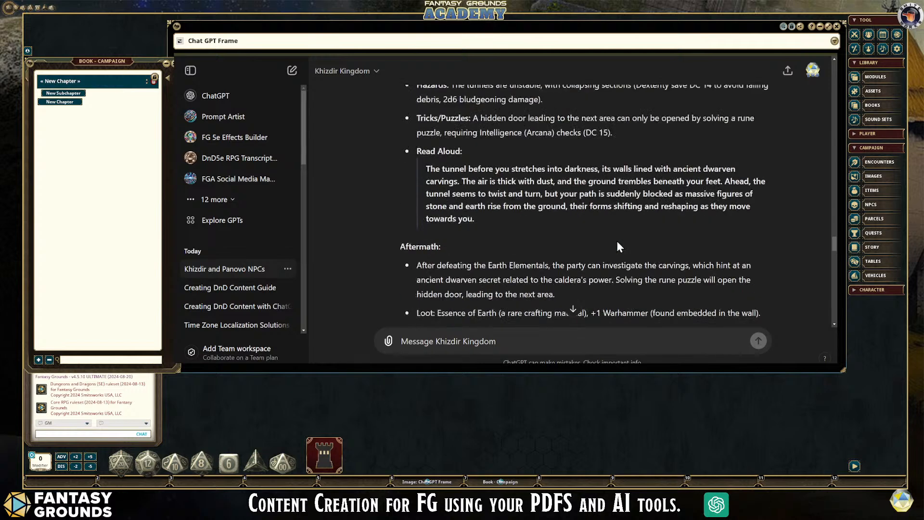
pyautogui.scroll(3, 617, 241)
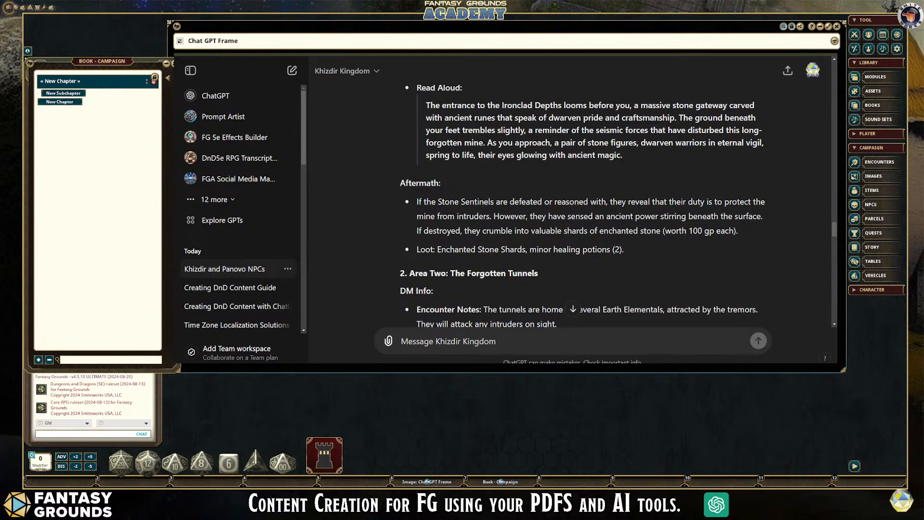
pyautogui.scroll(-1, 622, 204)
pyautogui.scroll(3, 622, 204)
pyautogui.scroll(2, 622, 204)
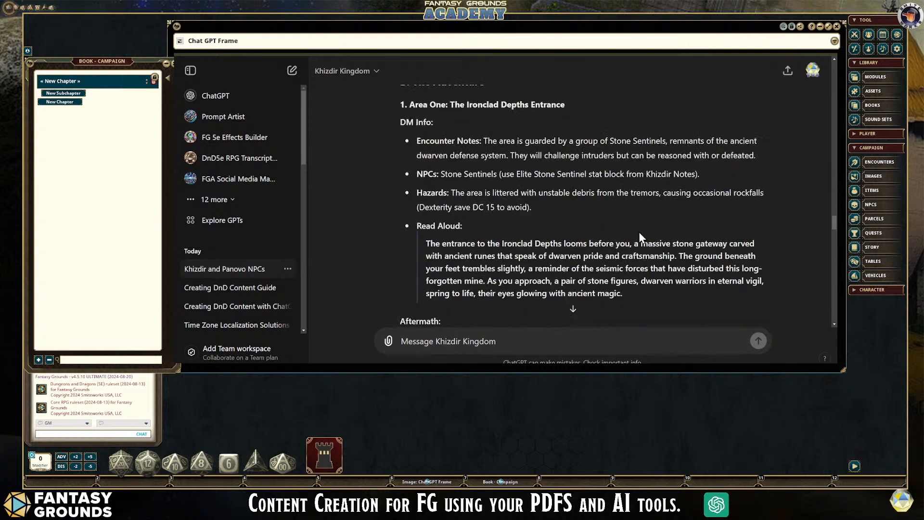
pyautogui.scroll(-2, 639, 232)
pyautogui.scroll(-2, 639, 232)
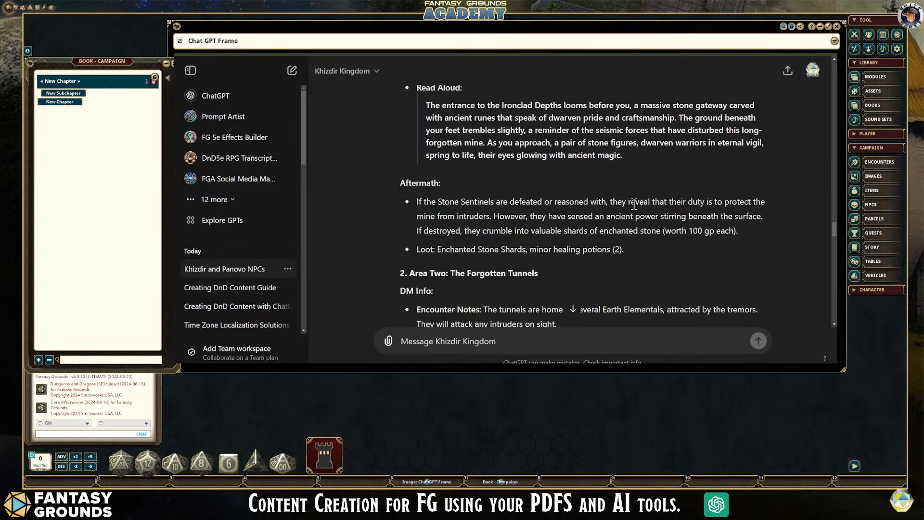
pyautogui.scroll(-2, 602, 245)
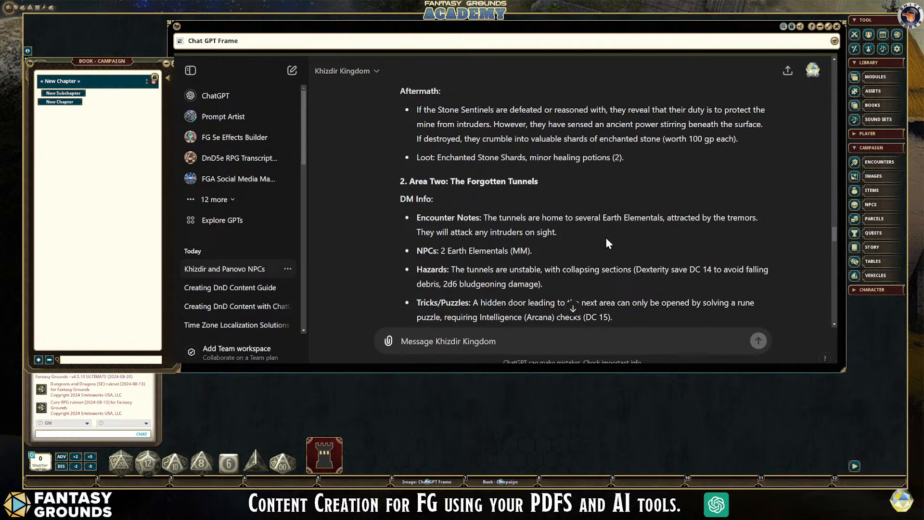
pyautogui.scroll(-1, 549, 240)
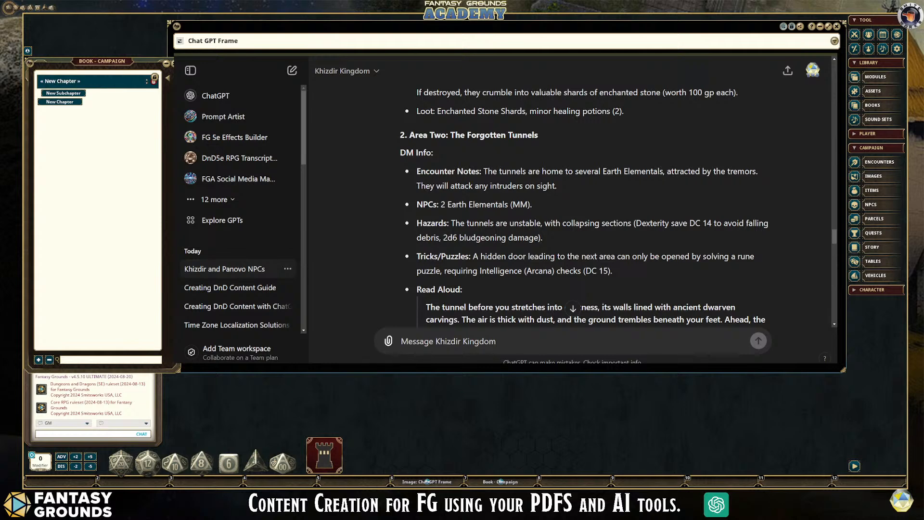
pyautogui.scroll(-1, 640, 244)
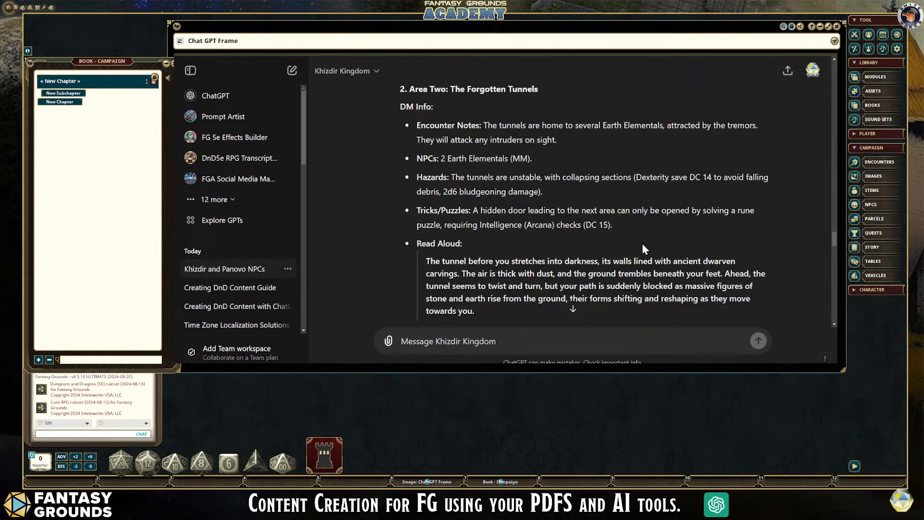
pyautogui.scroll(1, 643, 246)
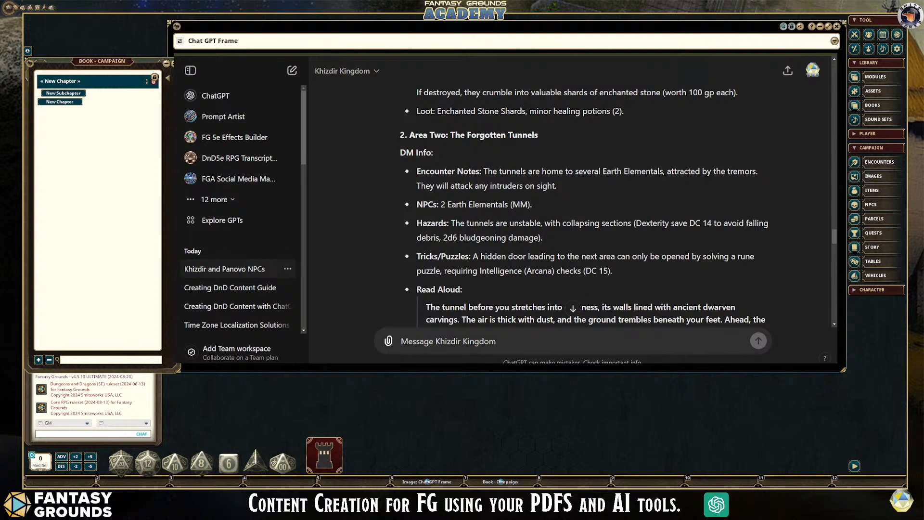
# - Copy "Commander Thrain Granitehand of the Stoneguard" from the Story Lore/Background text in the adventure's Introduction
pyautogui.scroll(15, 567, 232)
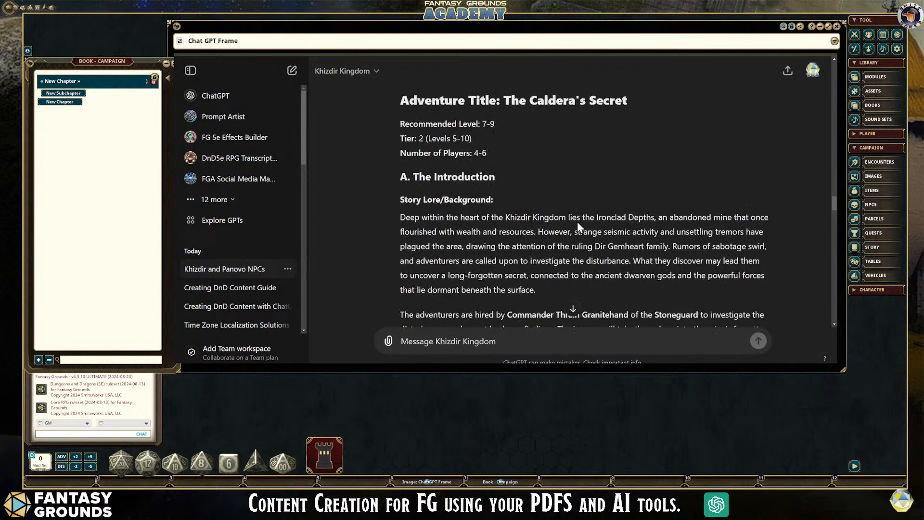
pyautogui.scroll(-4, 576, 222)
pyautogui.scroll(1, 577, 221)
pyautogui.scroll(-1, 576, 221)
pyautogui.scroll(-1, 577, 224)
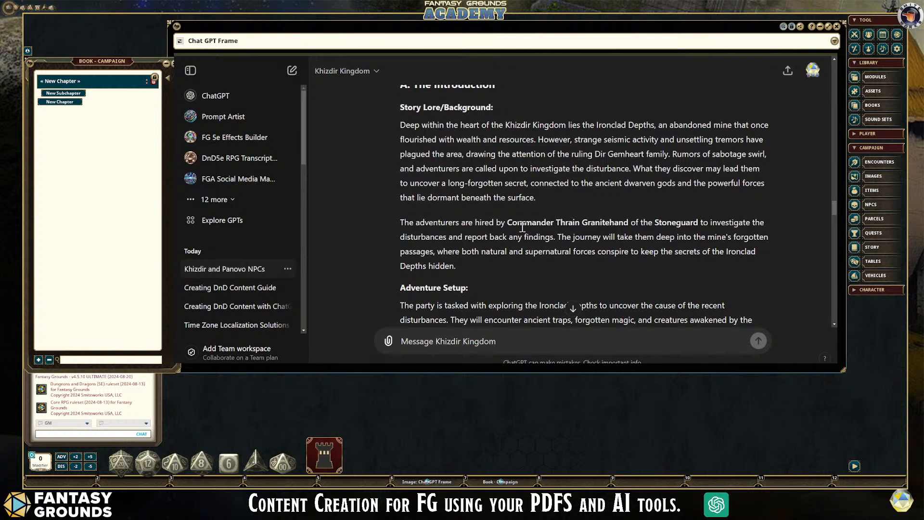
pyautogui.moveTo(505, 221); pyautogui.dragTo(699, 227)
pyautogui.hotkey('ctrl', 'c')
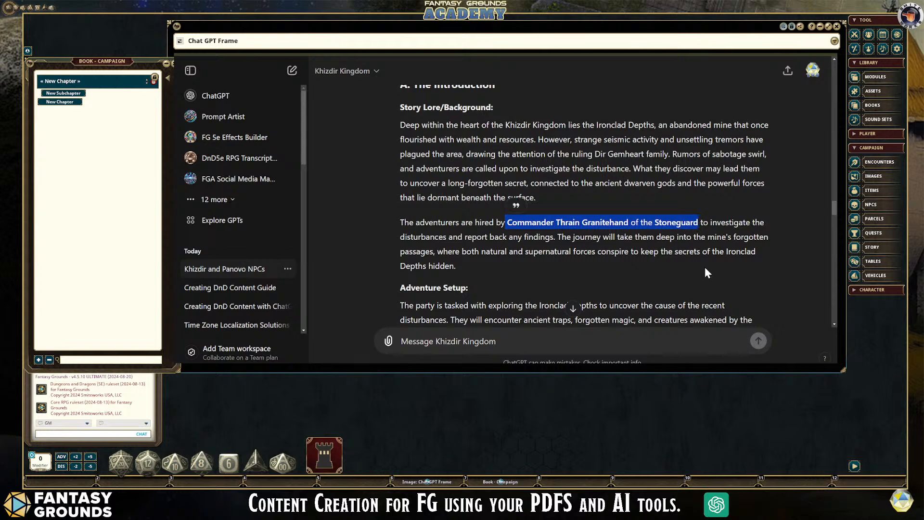
pyautogui.scroll(-1, 705, 267)
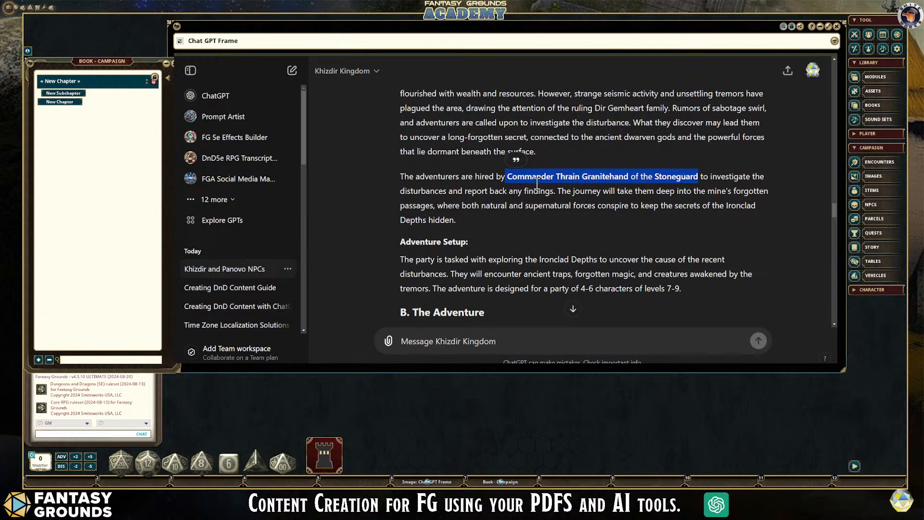
# - Write the message "What are the details of Commander Thrain Granitehand of the Stoneguard", using the copied name and fixing the missing space
pyautogui.click(467, 339)
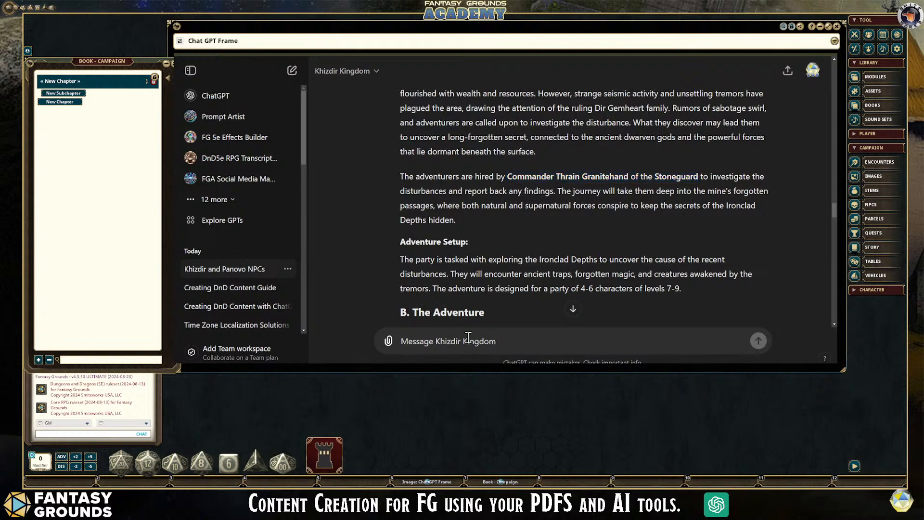
pyautogui.write('W')
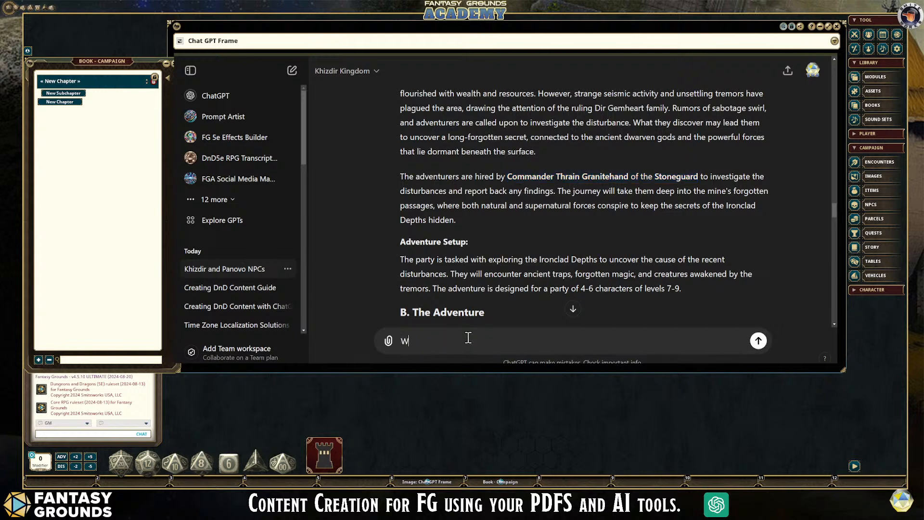
pyautogui.write('hatare the details of')
pyautogui.hotkey('ctrl', 'v')
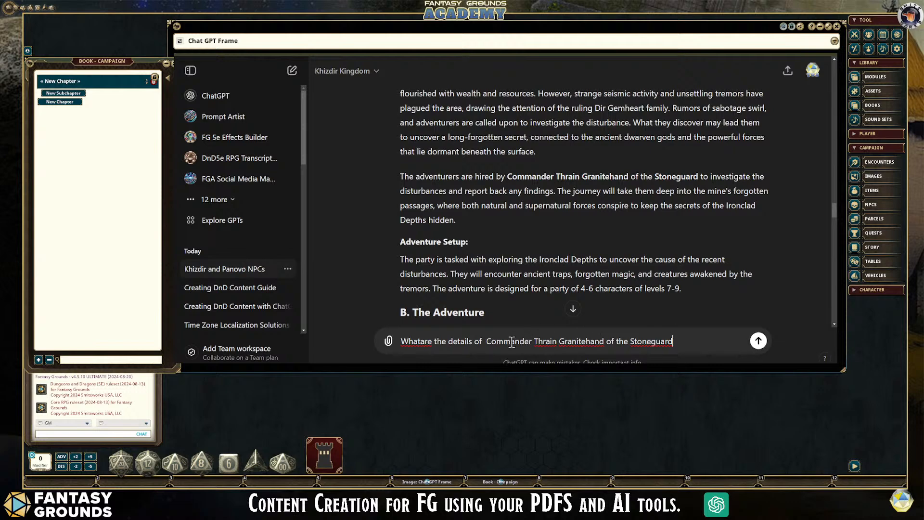
pyautogui.click(420, 340)
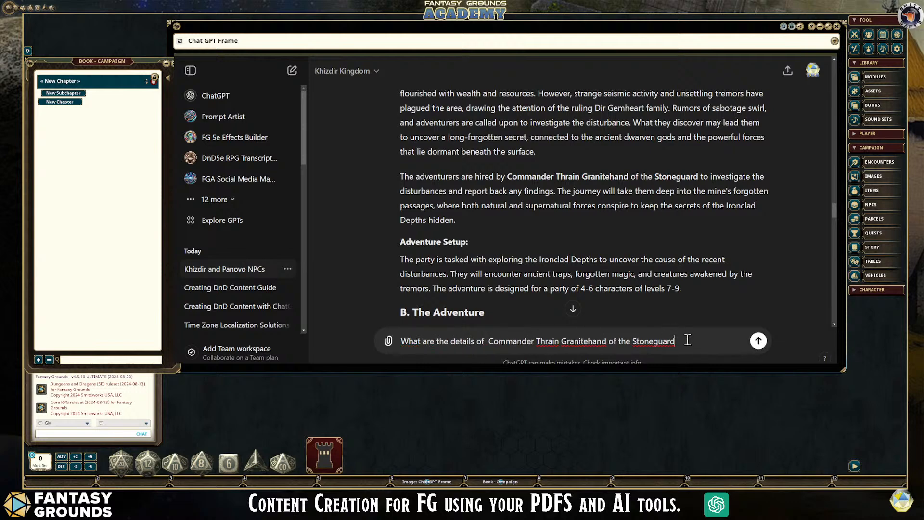
# - Add ", refer to the custom Knowledge as well." to the end of the message and look back at the Introduction
pyautogui.click(718, 347)
pyautogui.write(', refer to the custom ')
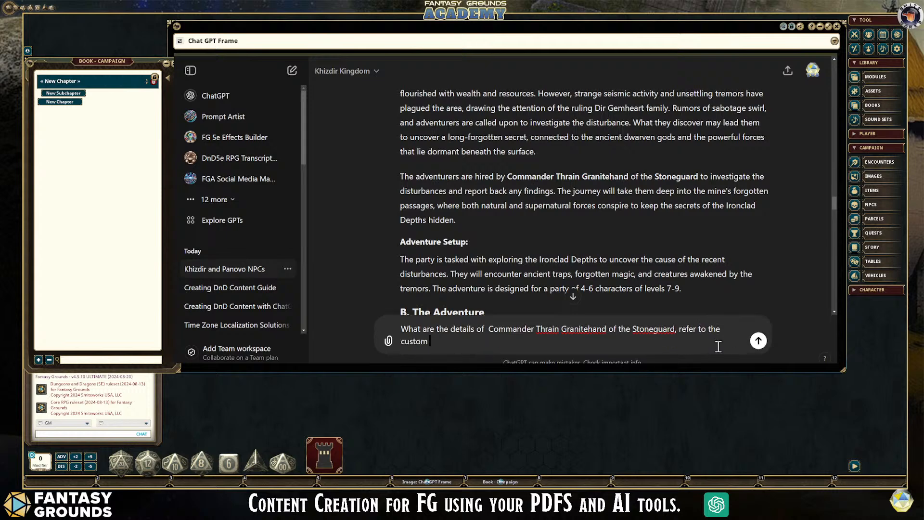
pyautogui.write('Knowledge as well.')
pyautogui.scroll(1, 490, 221)
pyautogui.scroll(1, 490, 221)
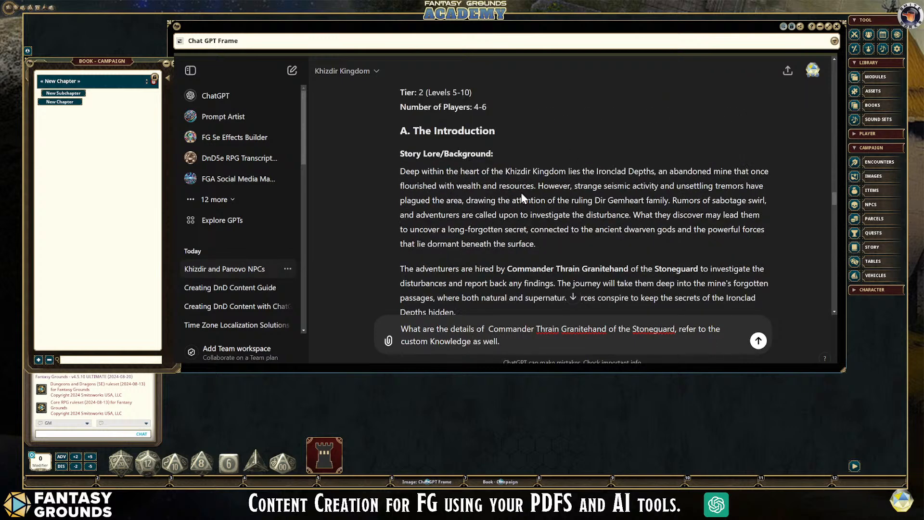
# - Send the question about Commander Thrain Granitehand and read the reply's appearance, personality, quirks and Stoneguard role entries at a larger text size
pyautogui.scroll(-3, 583, 222)
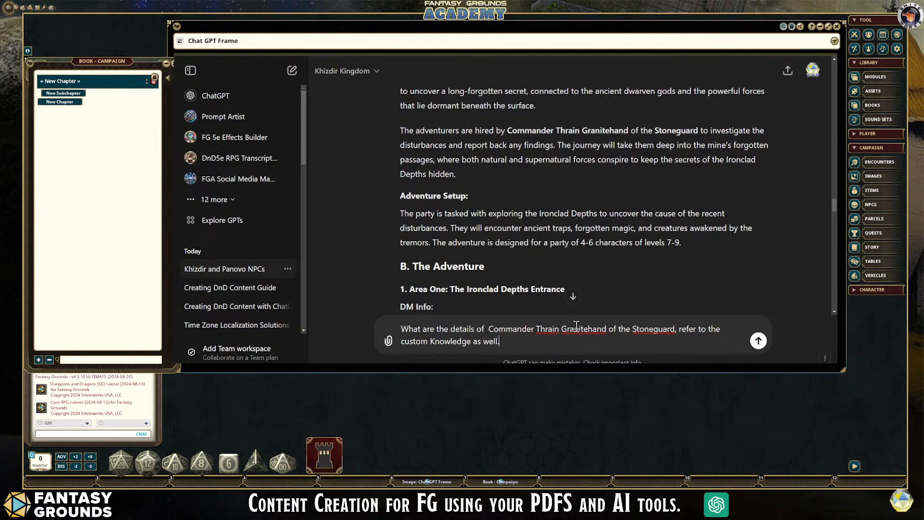
pyautogui.click(758, 340)
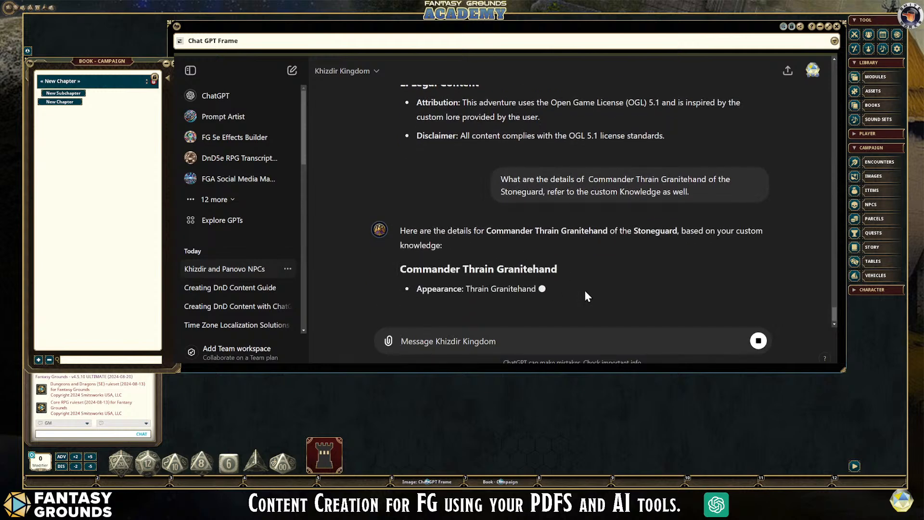
pyautogui.hotkey('ctrl', '+')
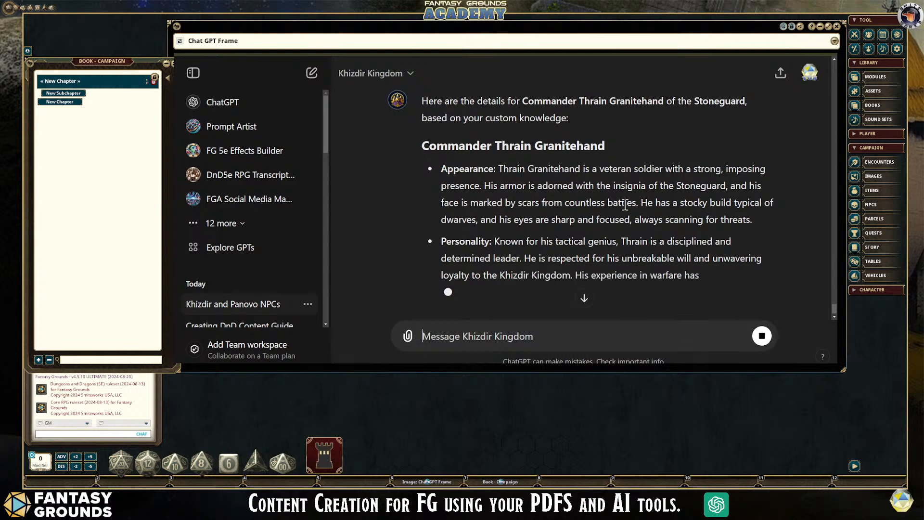
pyautogui.scroll(-1, 644, 245)
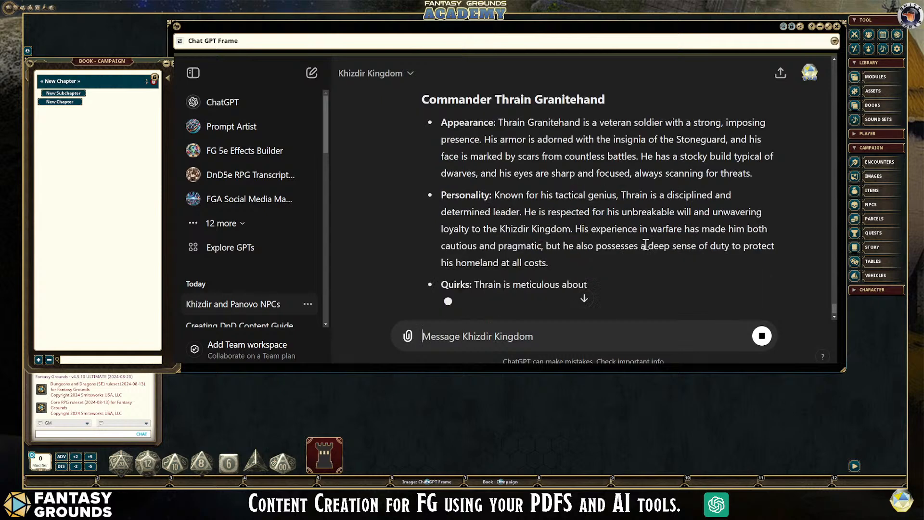
pyautogui.scroll(1, 643, 270)
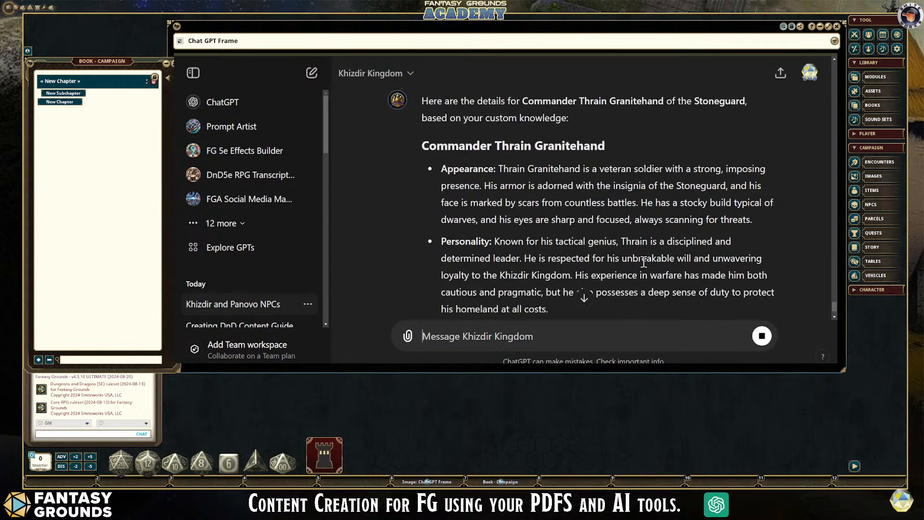
pyautogui.scroll(-2, 643, 253)
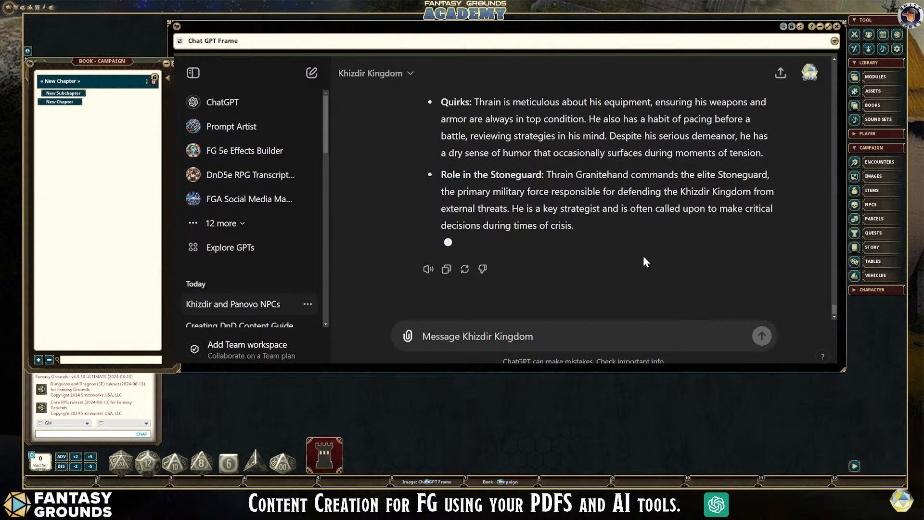
pyautogui.scroll(4, 643, 257)
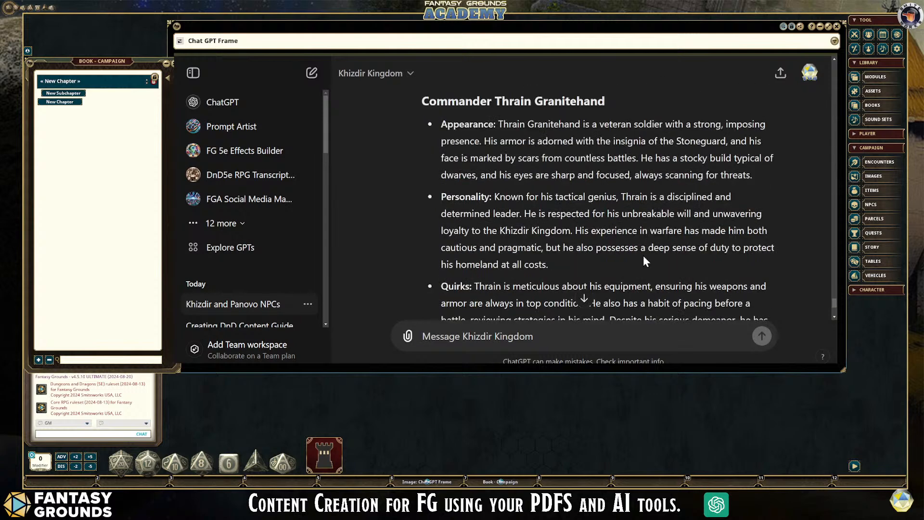
pyautogui.scroll(-4, 643, 255)
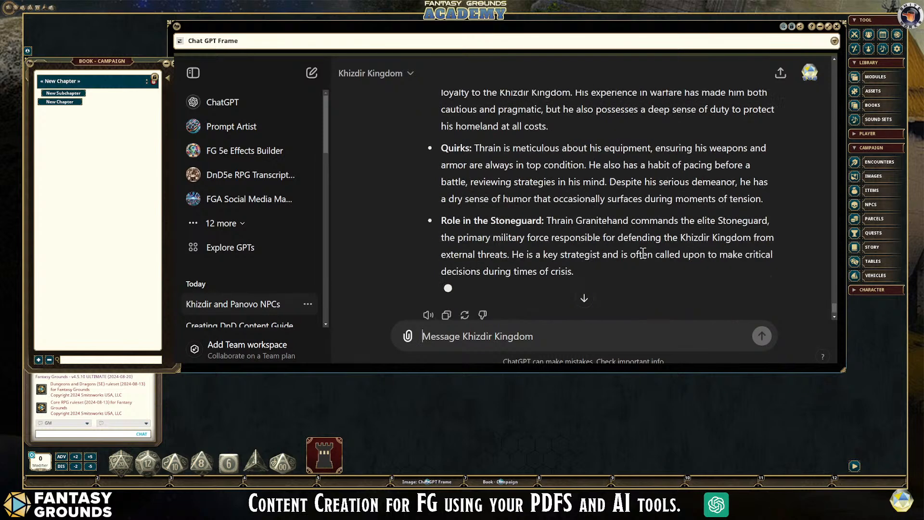
pyautogui.scroll(-1, 643, 253)
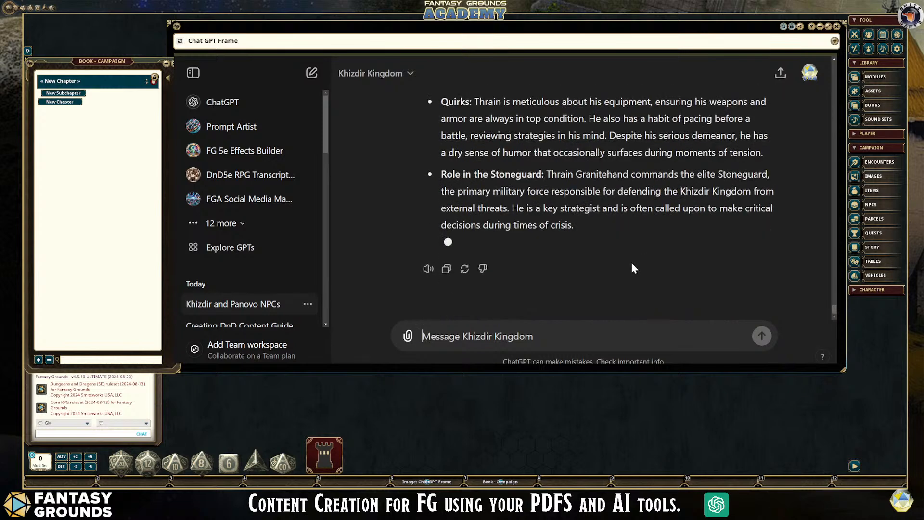
# - Begin a new message with "Create Thrain's DnD5e NPC stat block using the custom knowledge and the"
pyautogui.click(511, 340)
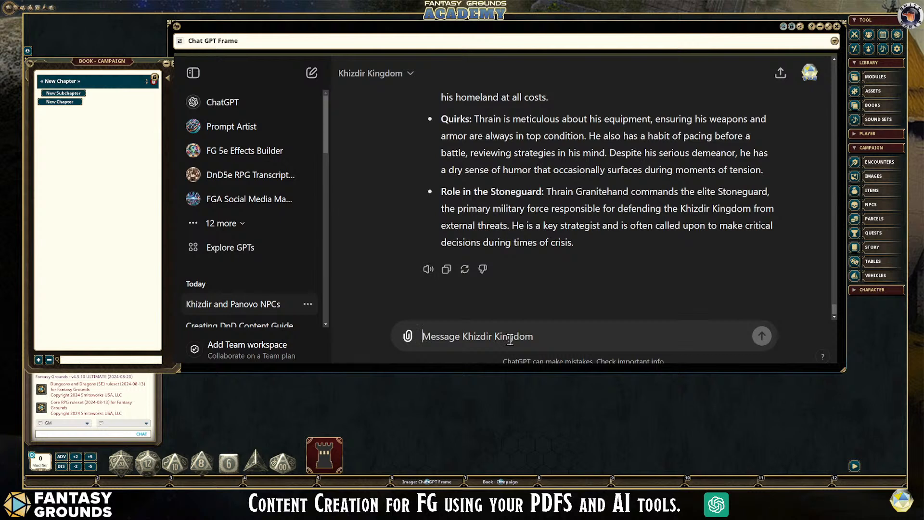
pyautogui.write('Create ')
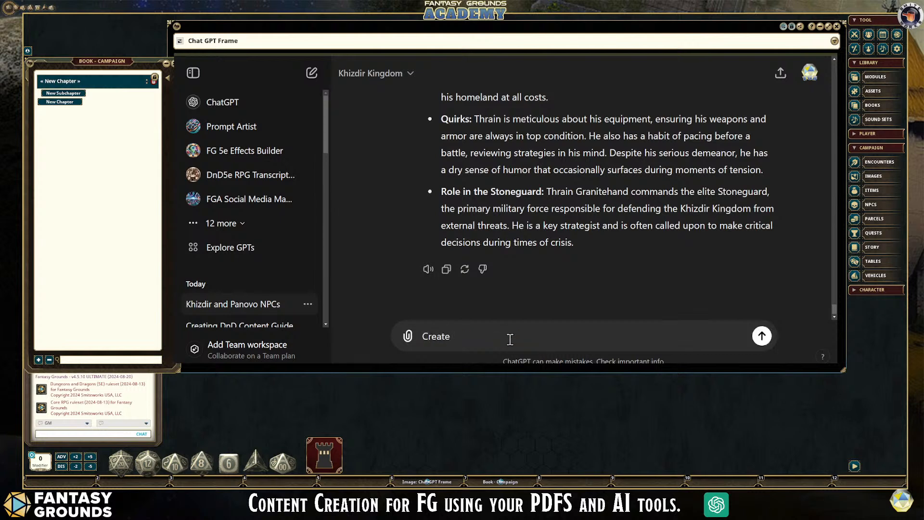
pyautogui.write("Thrain's DnD5e NPC stat")
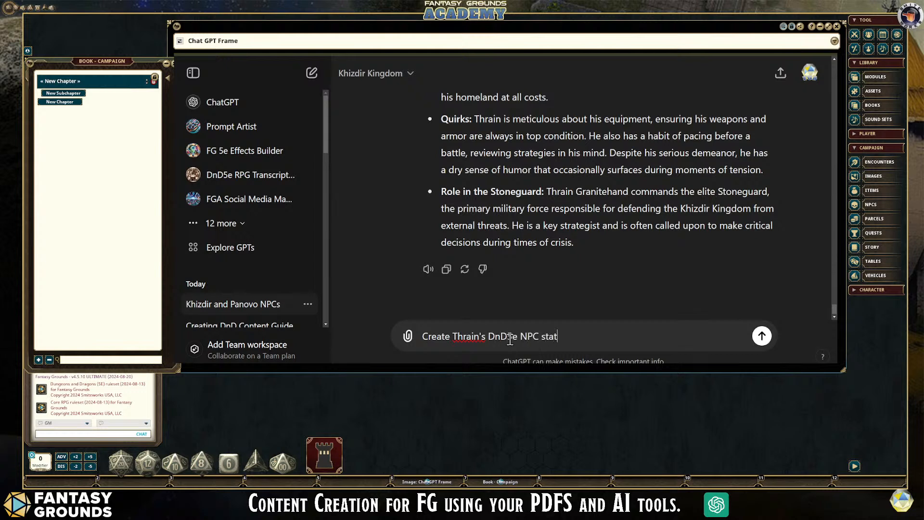
pyautogui.write('block')
pyautogui.click(558, 336)
pyautogui.write('using the ')
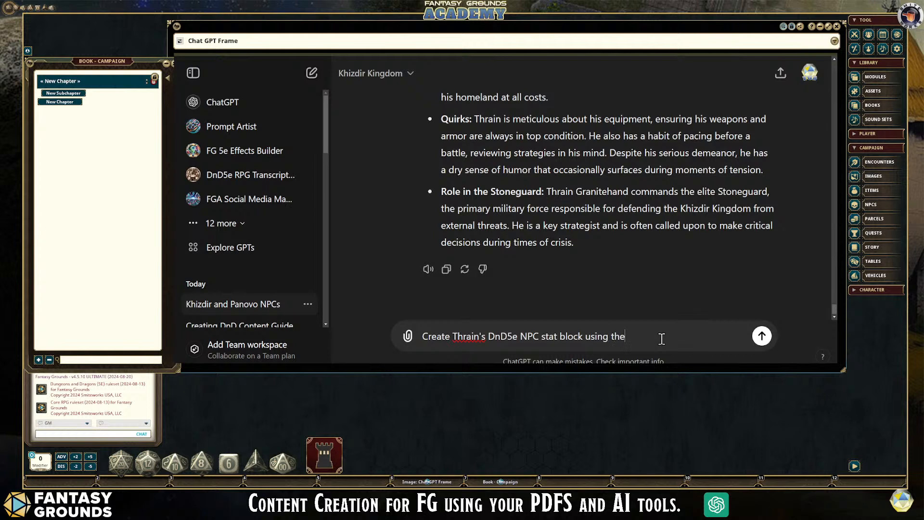
pyautogui.write('custom knowledge and the ')
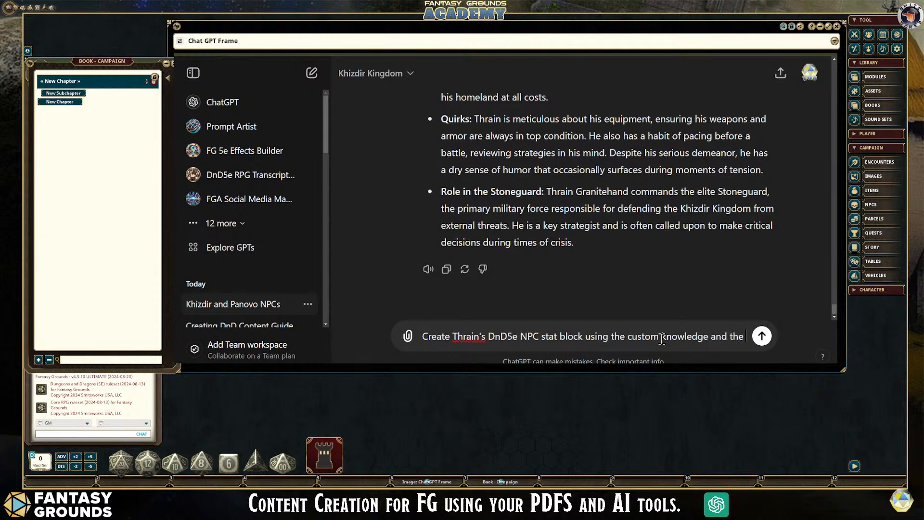
pyautogui.write('priper ')
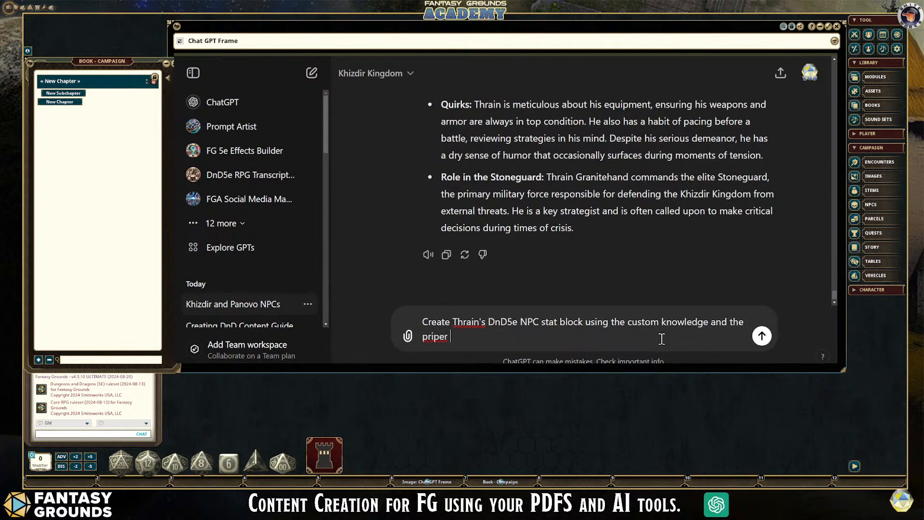
pyautogui.write('oper text formatting for')
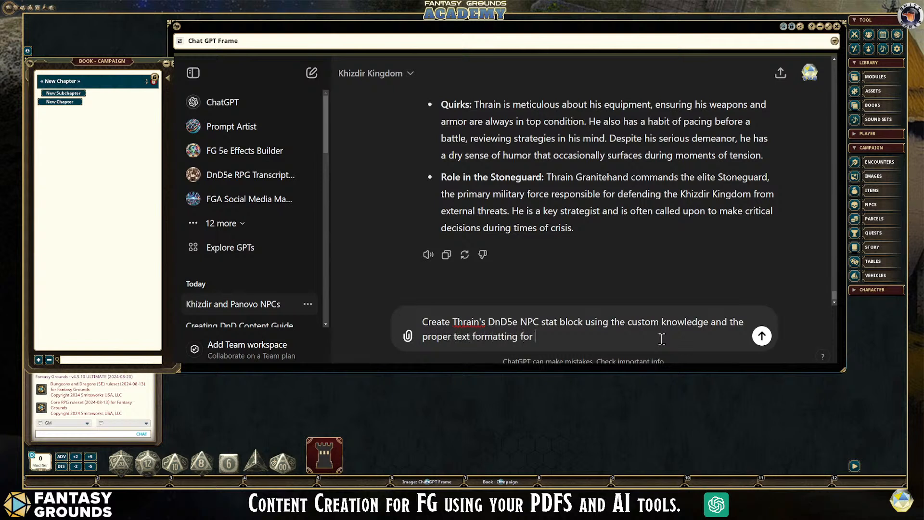
pyautogui.write(' Fantasy Grounds.')
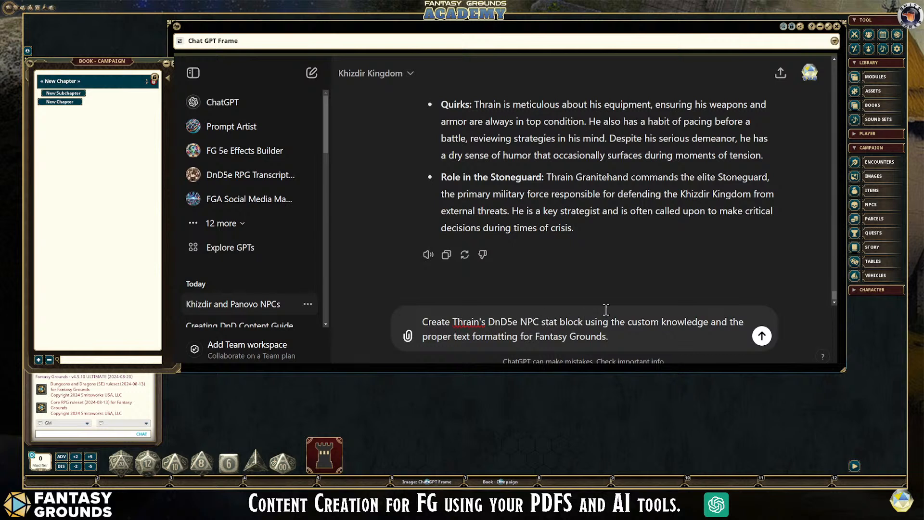
# - Complete the stat block request with "proper text formatting for Fantasy Grounds." and send it
pyautogui.click(712, 322)
pyautogui.click(761, 336)
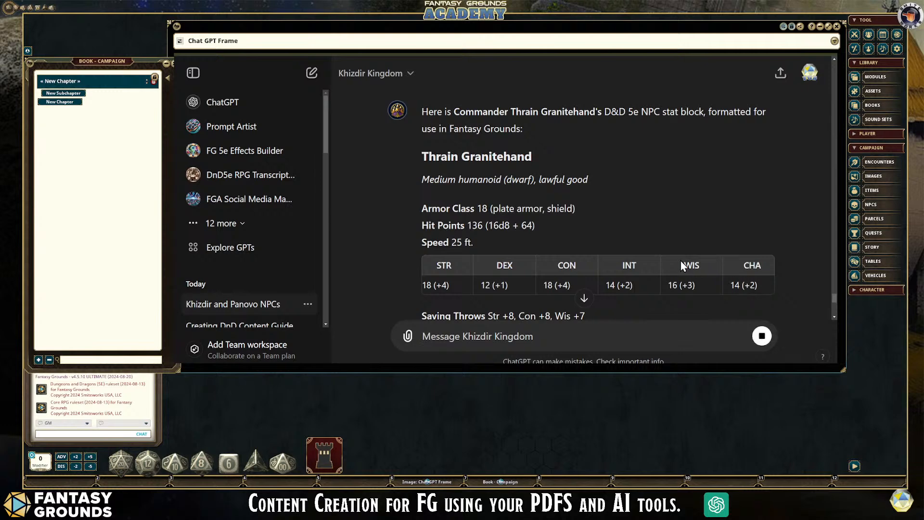
# - Examine the ability score table in Thrain's stat block, highlighting the whole table, its header row and the score row
pyautogui.scroll(-3, 683, 266)
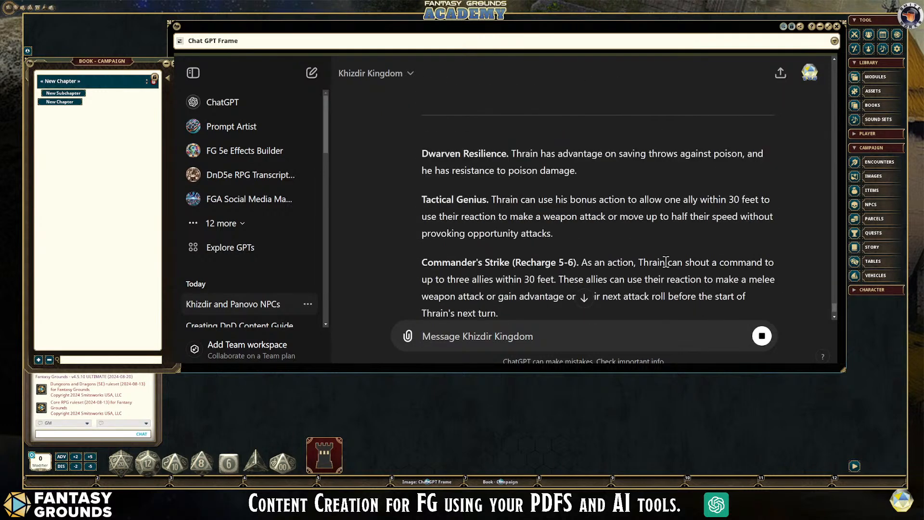
pyautogui.scroll(2, 667, 267)
pyautogui.scroll(2, 666, 267)
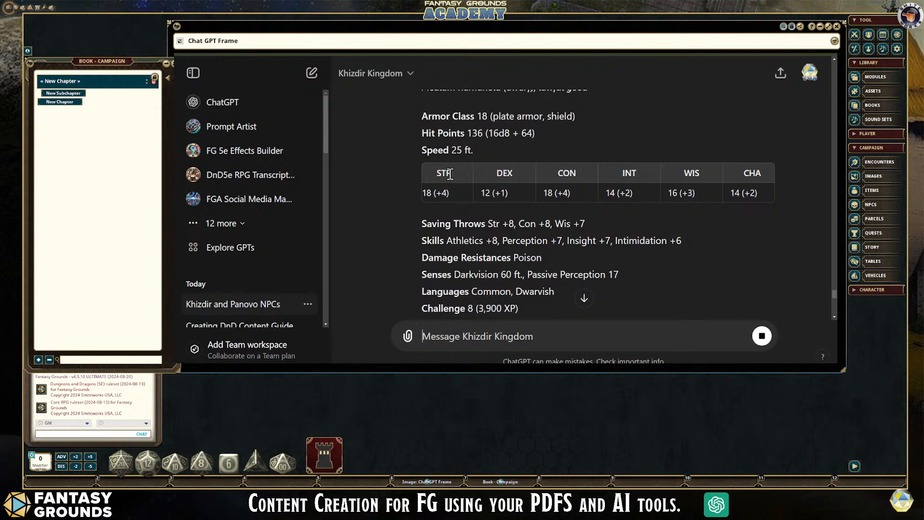
pyautogui.moveTo(775, 198); pyautogui.dragTo(537, 186)
pyautogui.moveTo(461, 177); pyautogui.dragTo(428, 172)
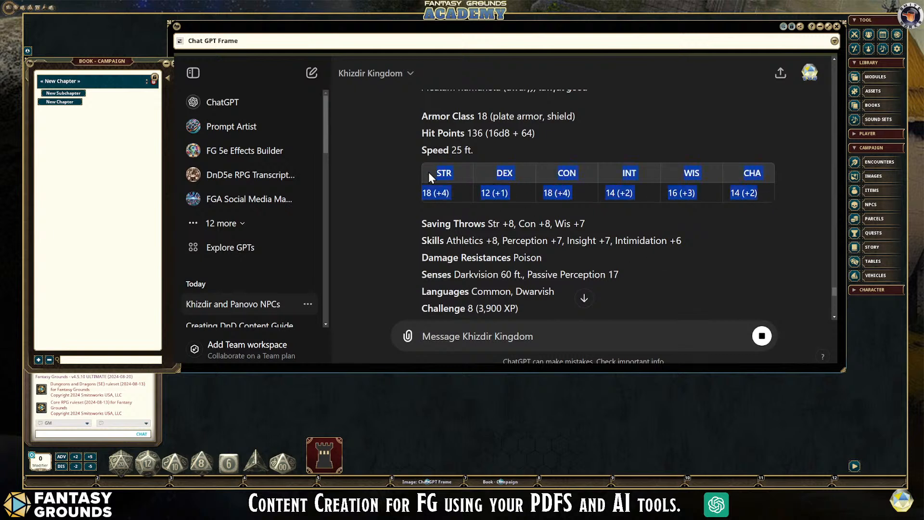
pyautogui.click(703, 267)
pyautogui.moveTo(764, 199); pyautogui.dragTo(425, 176)
pyautogui.click(476, 189)
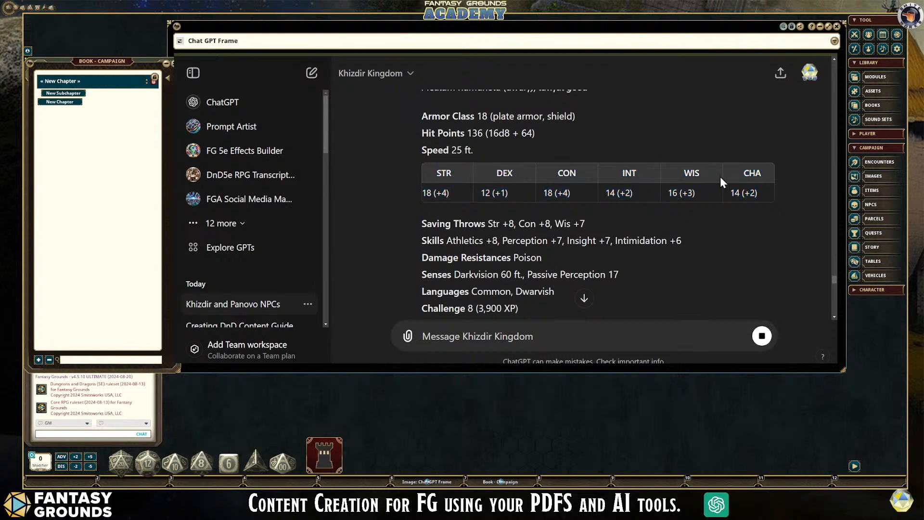
pyautogui.moveTo(430, 178); pyautogui.dragTo(778, 176)
pyautogui.click(526, 212)
pyautogui.moveTo(422, 191); pyautogui.dragTo(761, 195)
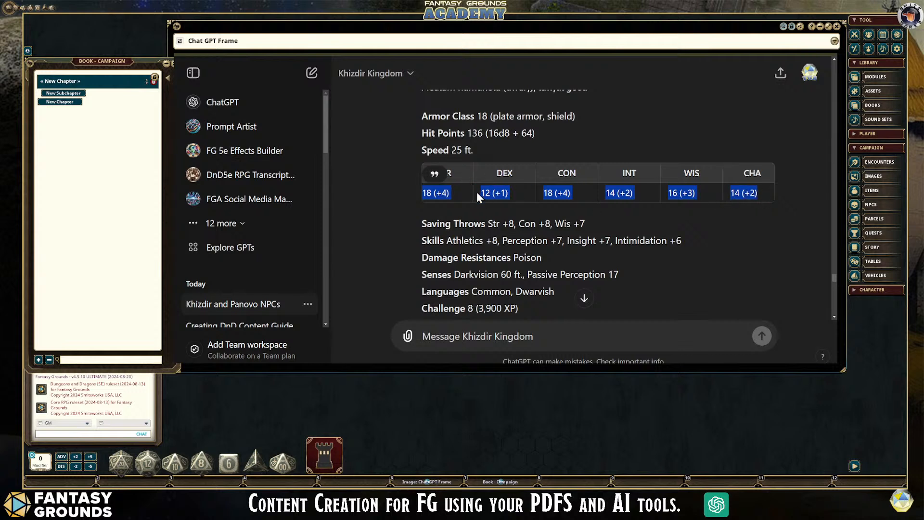
pyautogui.click(683, 225)
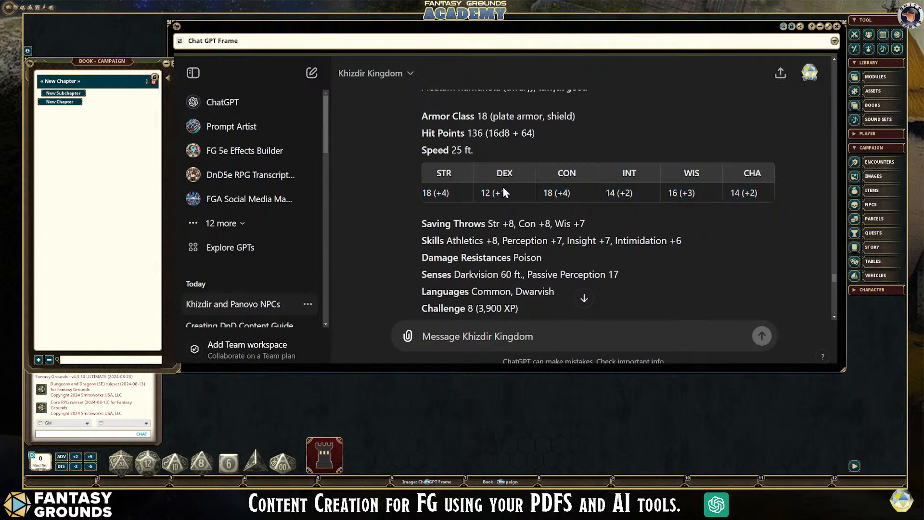
# - Read the special traits in Thrain's stat block, from Dwarven Resilience to Leadership
pyautogui.scroll(-6, 637, 276)
pyautogui.scroll(2, 637, 276)
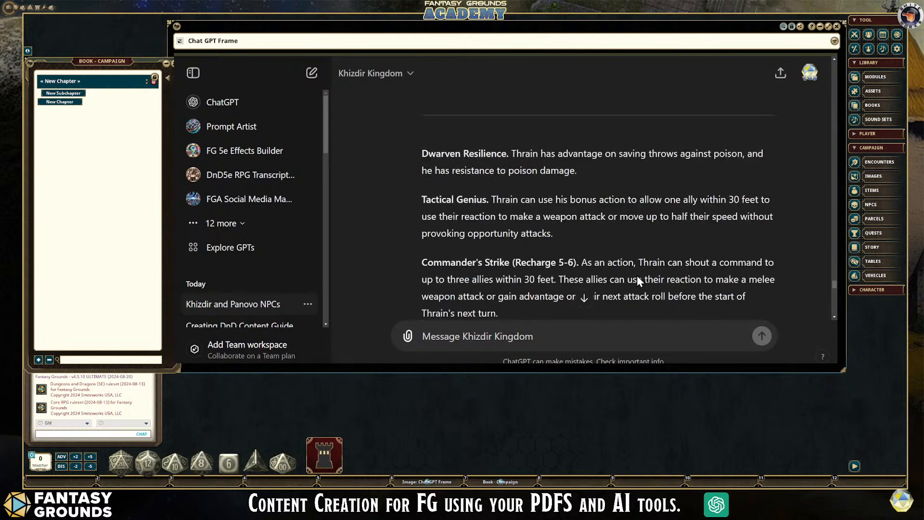
pyautogui.scroll(2, 637, 275)
pyautogui.scroll(-1, 541, 254)
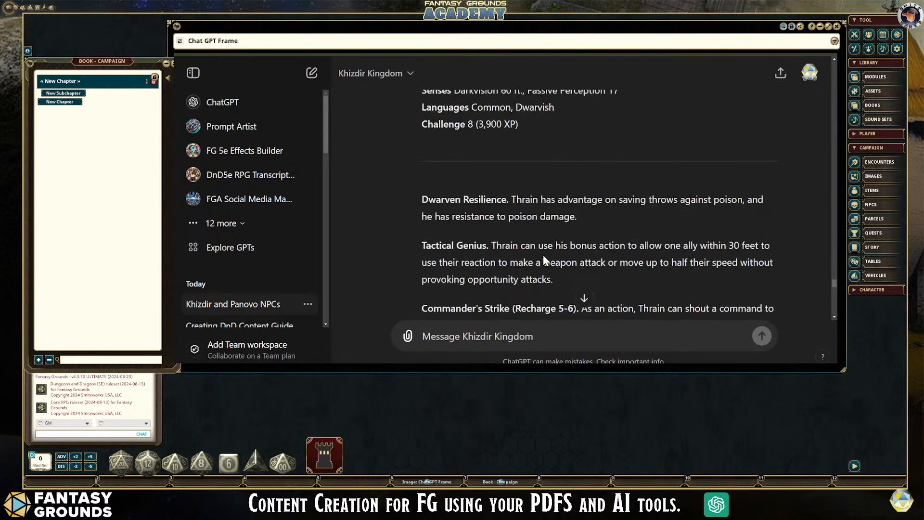
pyautogui.scroll(-1, 465, 257)
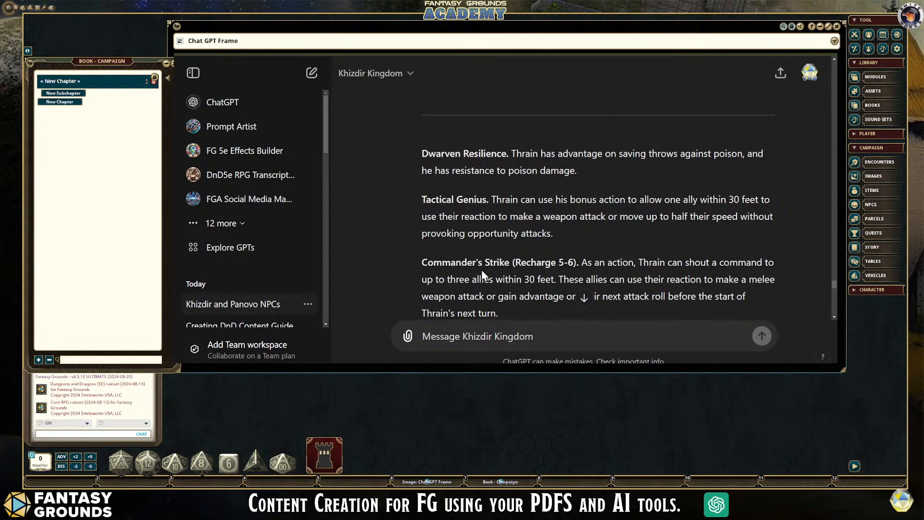
pyautogui.scroll(-2, 590, 254)
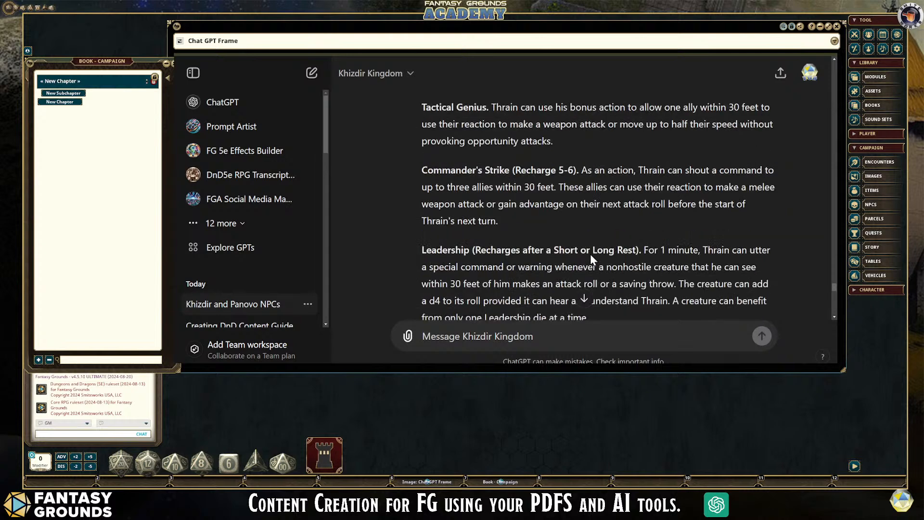
pyautogui.scroll(-4, 564, 227)
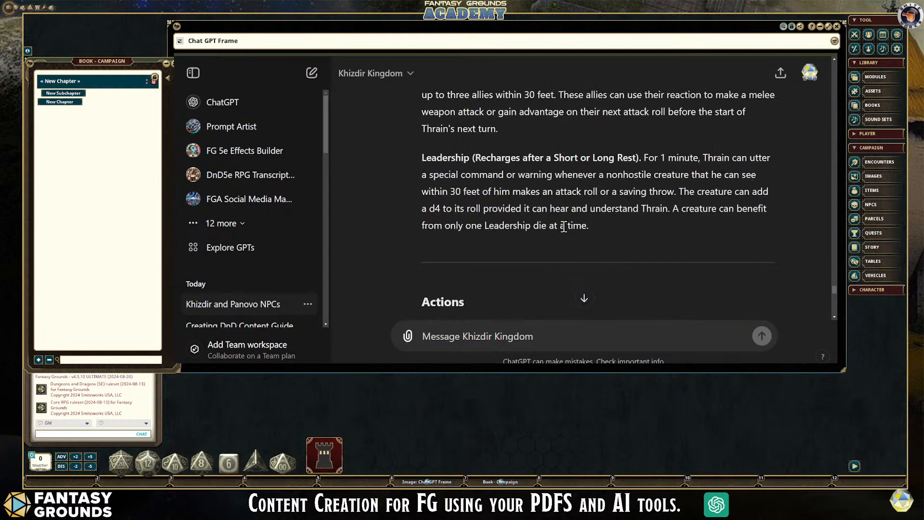
# - Review the Actions, Reactions, Legendary Actions and Equipment sections of Thrain's stat block
pyautogui.scroll(-1, 564, 231)
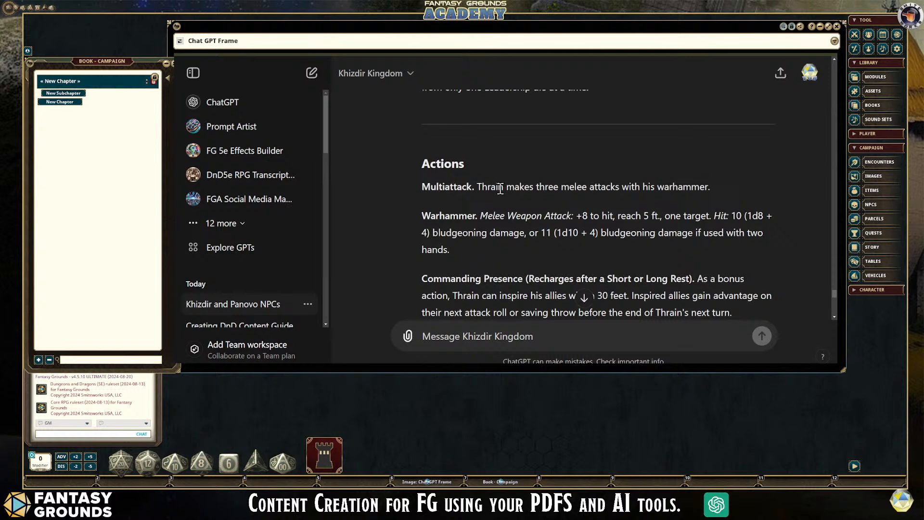
pyautogui.scroll(-1, 510, 241)
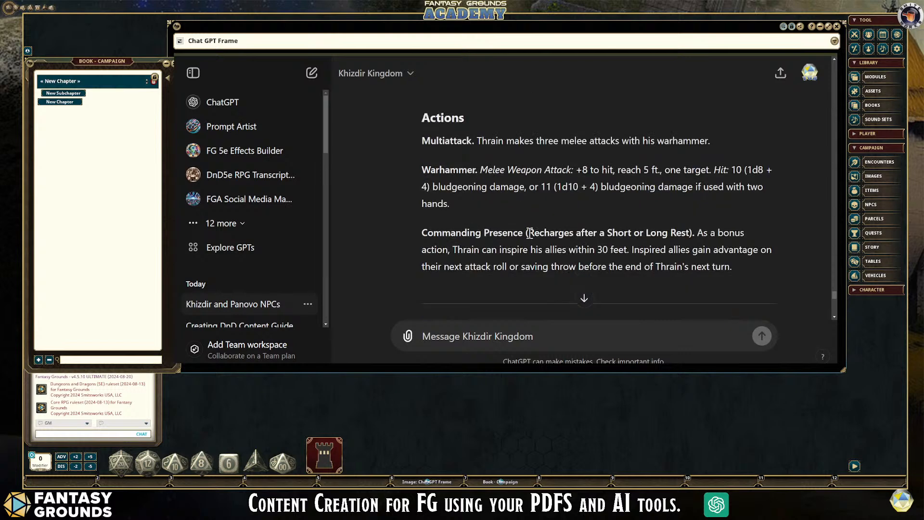
pyautogui.scroll(-1, 628, 241)
pyautogui.scroll(-5, 627, 241)
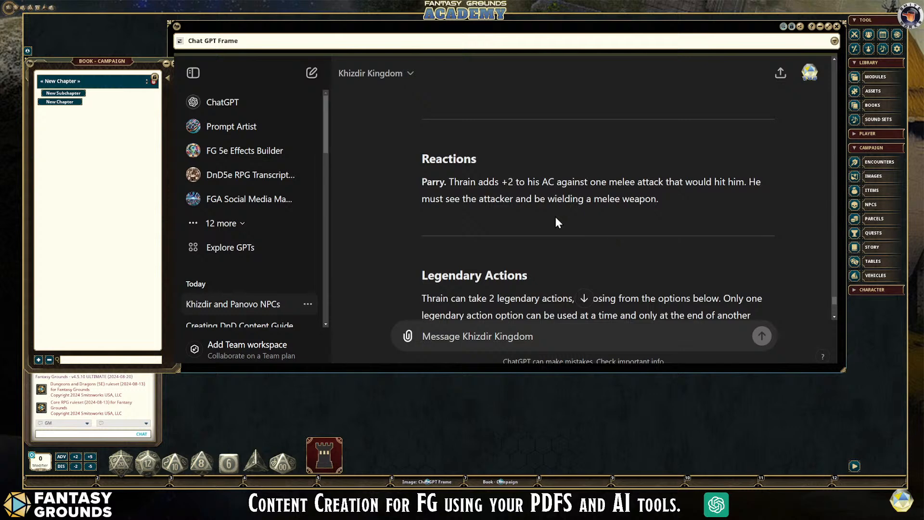
pyautogui.scroll(-2, 544, 210)
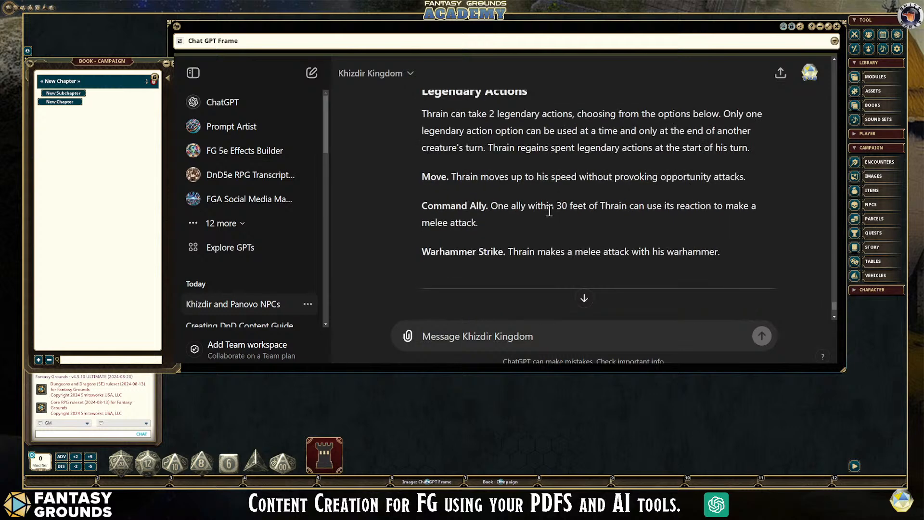
pyautogui.scroll(-3, 549, 211)
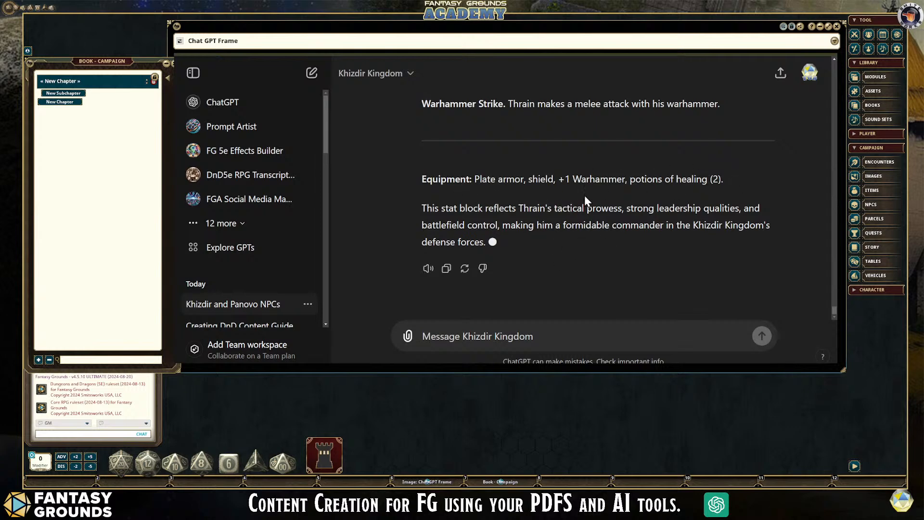
pyautogui.scroll(1, 568, 219)
pyautogui.scroll(-1, 568, 220)
# - Ask the Khizdir Kingdom GPT to "Include his background, lore, and tactics now."
pyautogui.click(502, 333)
pyautogui.write('I')
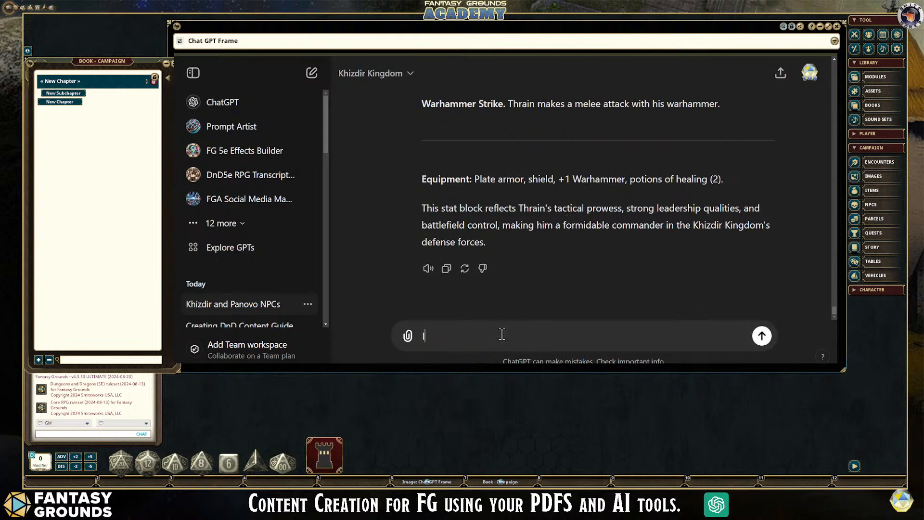
pyautogui.write('nclude his backgru')
pyautogui.write('nd, lore, and tactics')
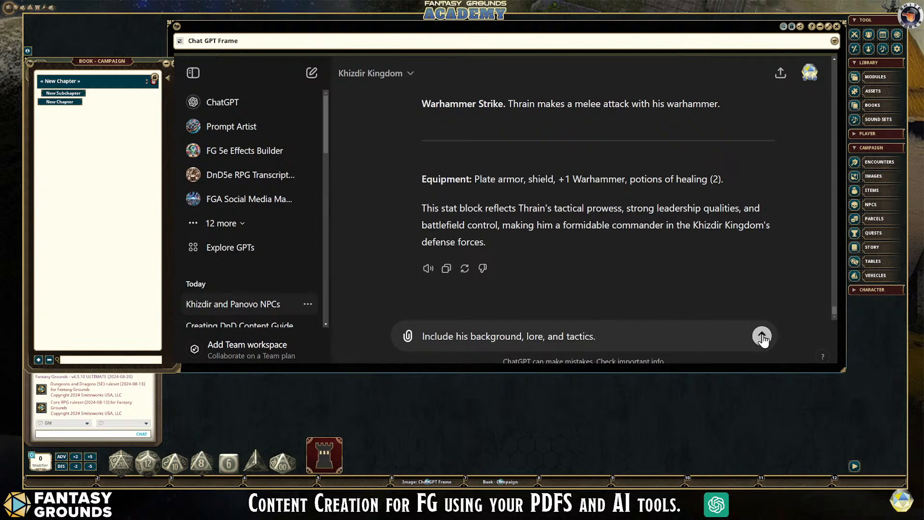
pyautogui.write('. at the ewnnd of the stat')
pyautogui.press('BackSpace')
pyautogui.press('BackSpace')
pyautogui.press('BackSpace')
pyautogui.press('BackSpace')
pyautogui.press('BackSpace')
pyautogui.press('BackSpace')
pyautogui.press('BackSpace')
pyautogui.press('BackSpace')
pyautogui.press('BackSpace')
pyautogui.press('BackSpace')
pyautogui.press('BackSpace')
pyautogui.press('BackSpace')
pyautogui.press('BackSpace')
pyautogui.press('BackSpace')
pyautogui.press('BackSpace')
pyautogui.press('BackSpace')
pyautogui.press('BackSpace')
pyautogui.press('BackSpace')
pyautogui.press('BackSpace')
pyautogui.press('BackSpace')
pyautogui.write('now.')
pyautogui.click(762, 337)
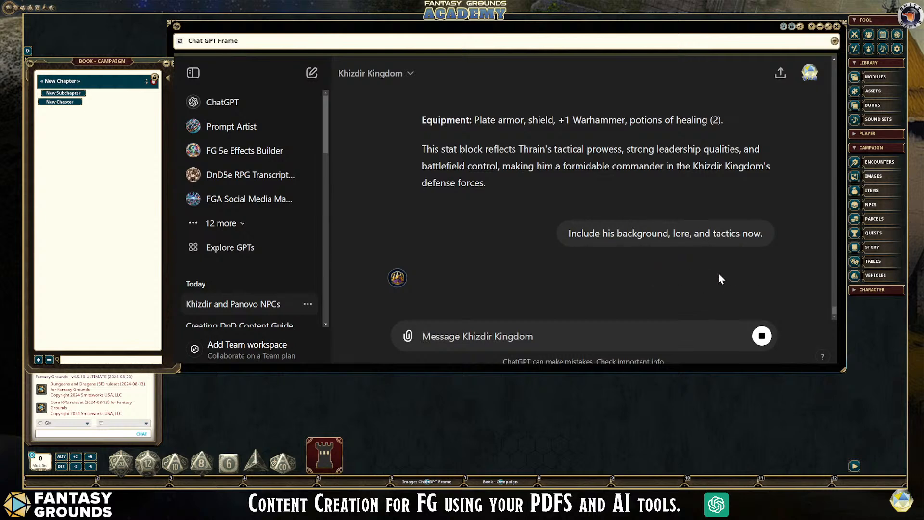
# - Copy Thrain Granitehand's stat block from the earlier reply, from his name through the Warhammer Strike legendary action
pyautogui.scroll(2, 680, 236)
pyautogui.scroll(-1, 680, 236)
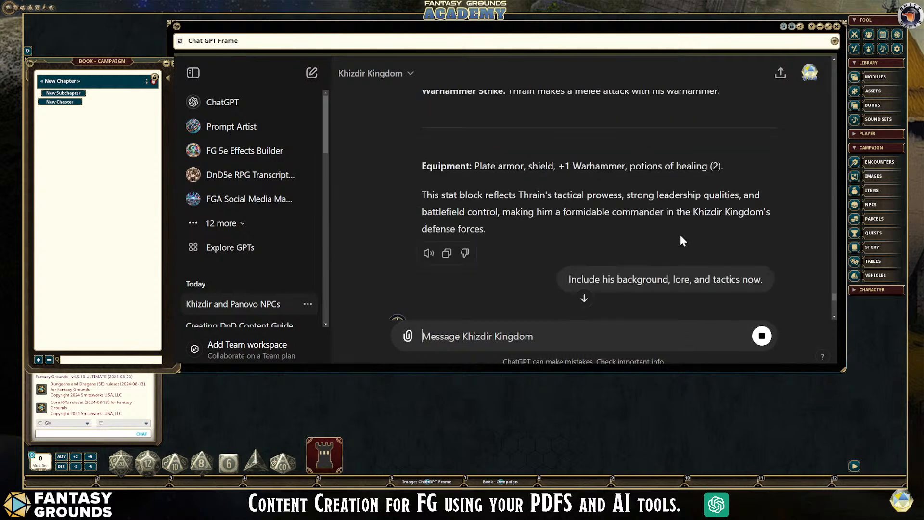
pyautogui.scroll(2, 680, 241)
pyautogui.moveTo(722, 183); pyautogui.dragTo(424, 134)
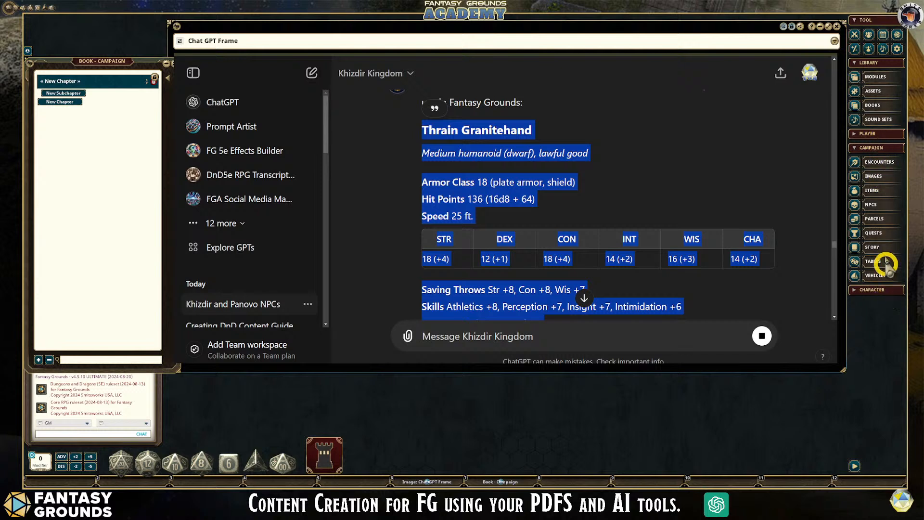
# - Open the campaign's NPC list, add a new group to it and clear the group's default name
pyautogui.click(881, 212)
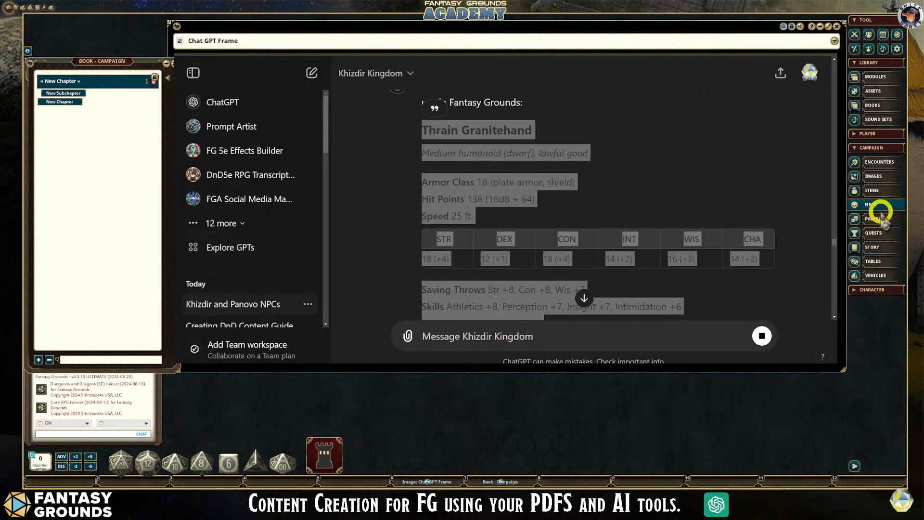
pyautogui.click(882, 212)
pyautogui.moveTo(447, 195); pyautogui.dragTo(104, 169)
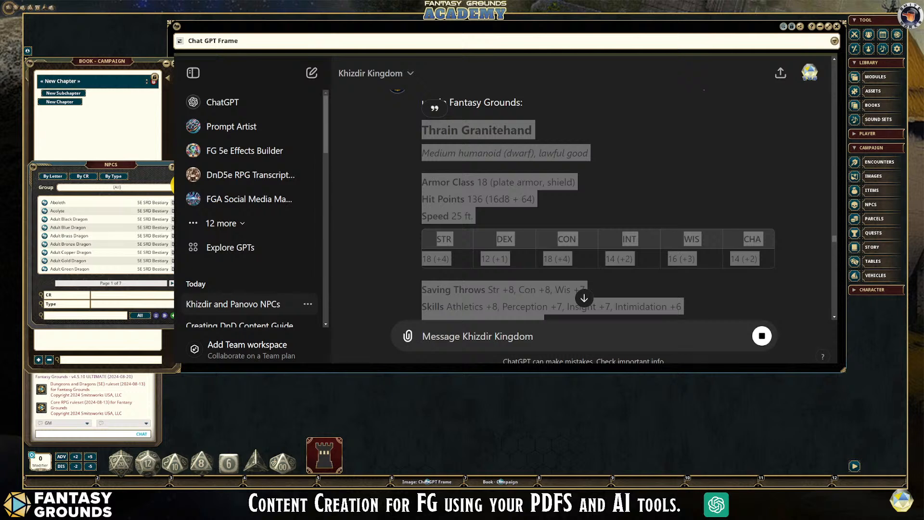
pyautogui.click(165, 187)
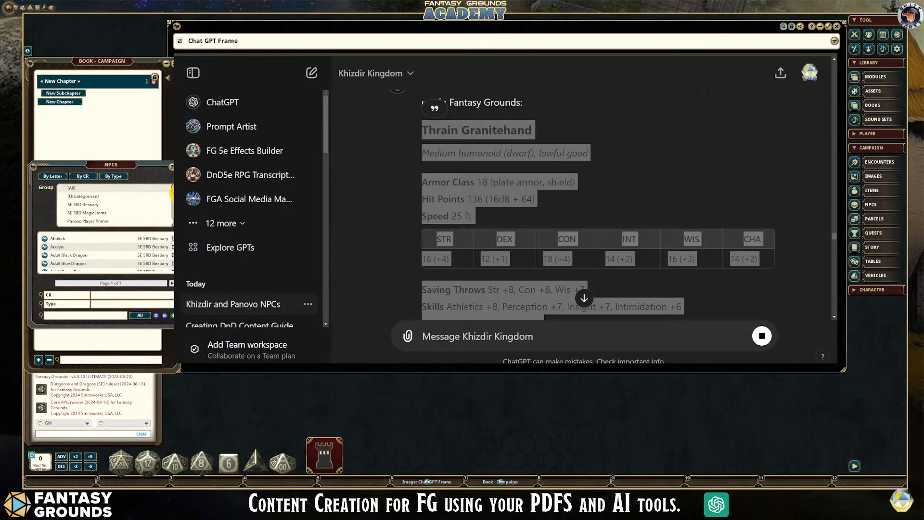
pyautogui.click(180, 193)
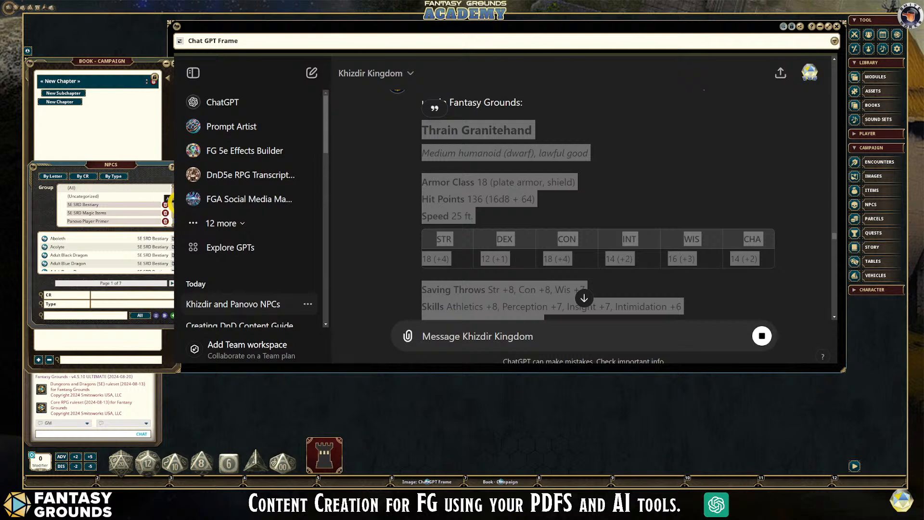
pyautogui.click(169, 198)
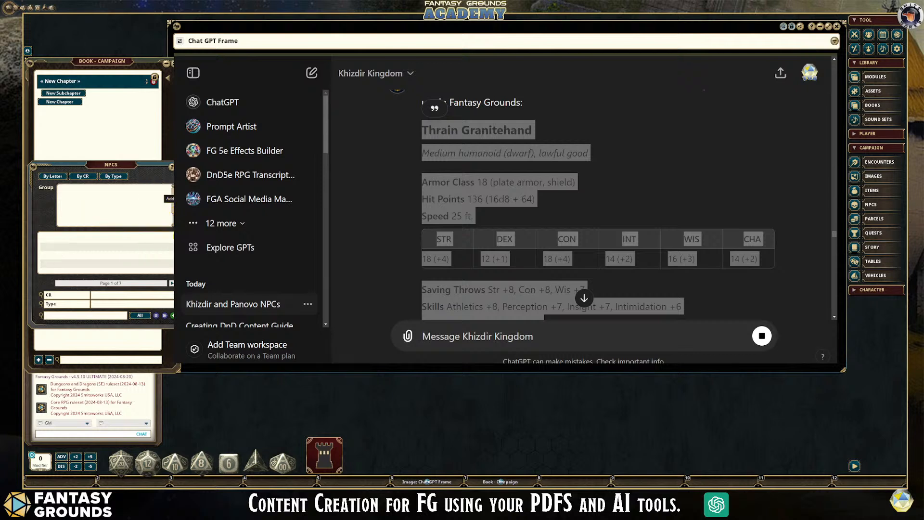
pyautogui.click(101, 197)
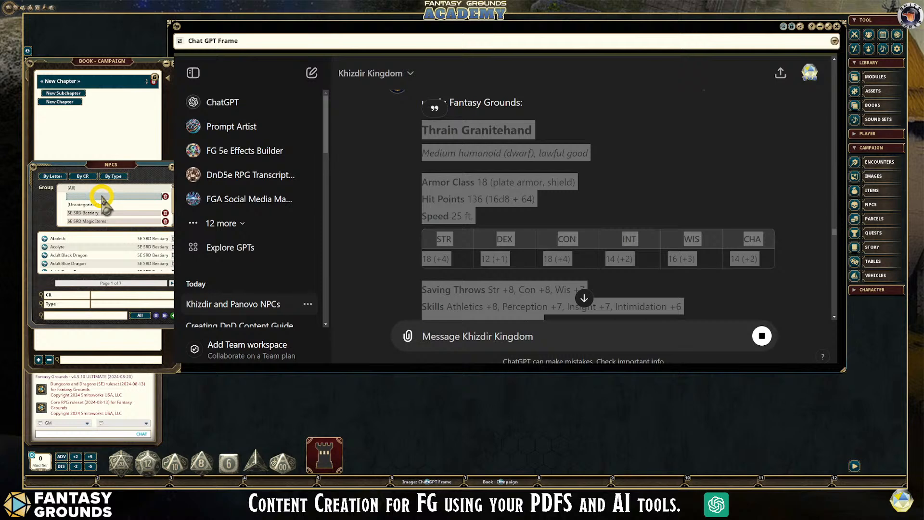
pyautogui.press('BackSpace')
pyautogui.press('BackSpace')
pyautogui.press('BackSpace')
pyautogui.press('BackSpace')
pyautogui.press('BackSpace')
pyautogui.press('BackSpace')
# - Name the new NPC group "The Caldera's Secret" after the adventure title in the chat
pyautogui.scroll(15, 584, 205)
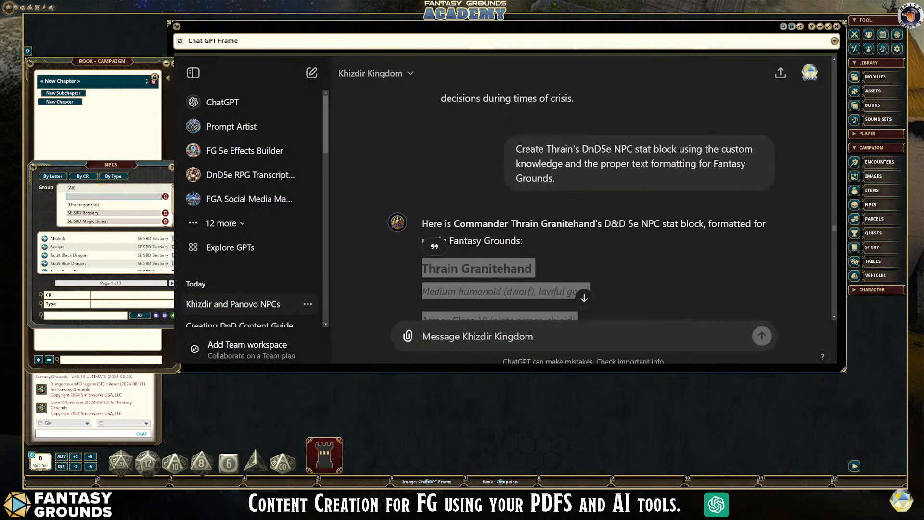
pyautogui.scroll(20, 584, 202)
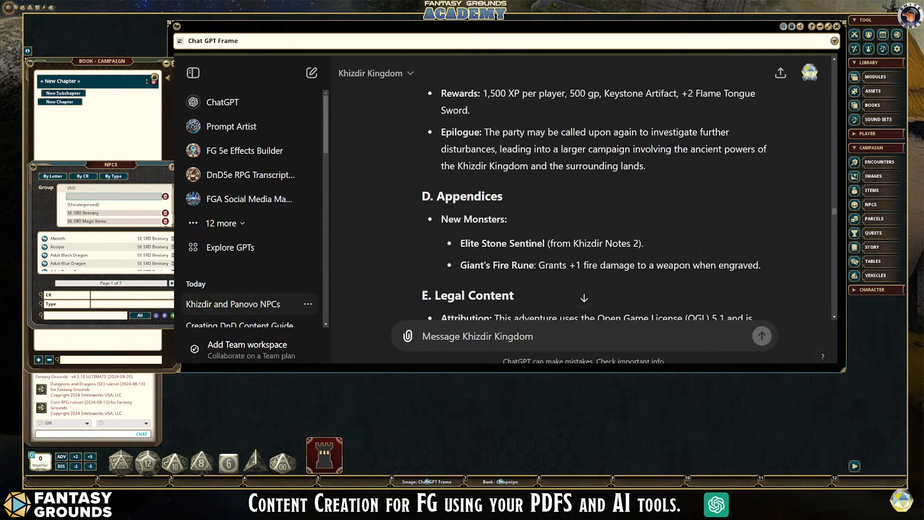
pyautogui.scroll(20, 584, 202)
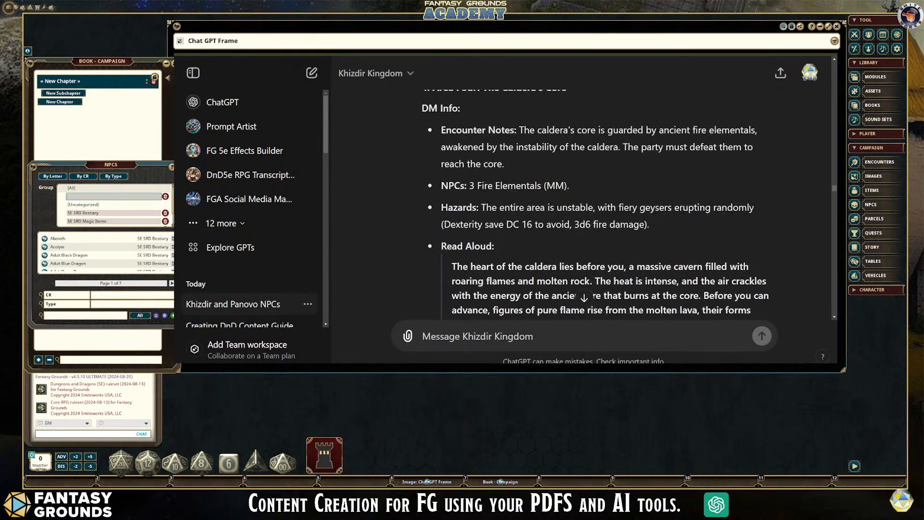
pyautogui.scroll(15, 583, 202)
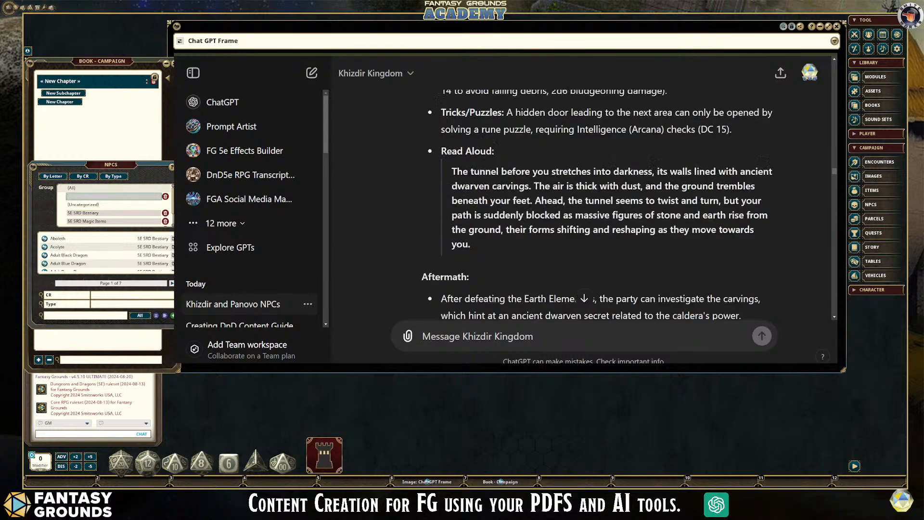
pyautogui.scroll(3, 584, 202)
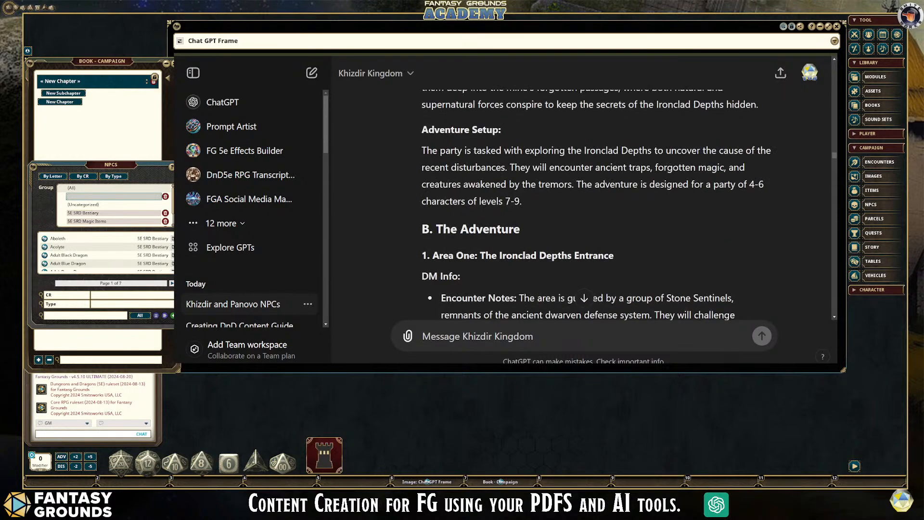
pyautogui.scroll(7, 584, 202)
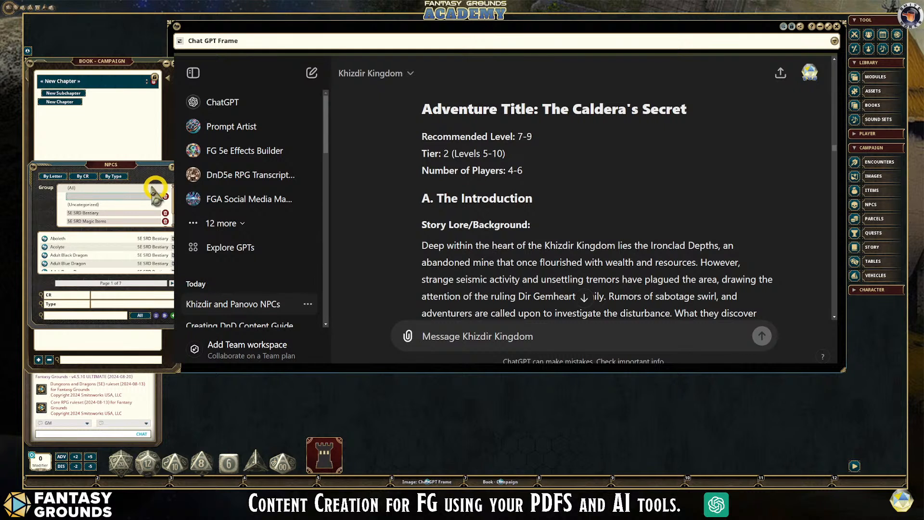
pyautogui.write('The Calder')
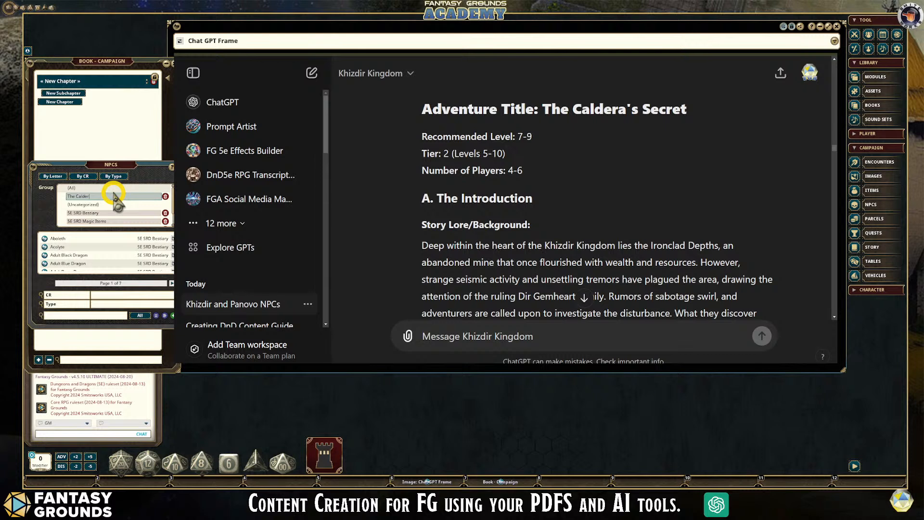
pyautogui.write("a's S")
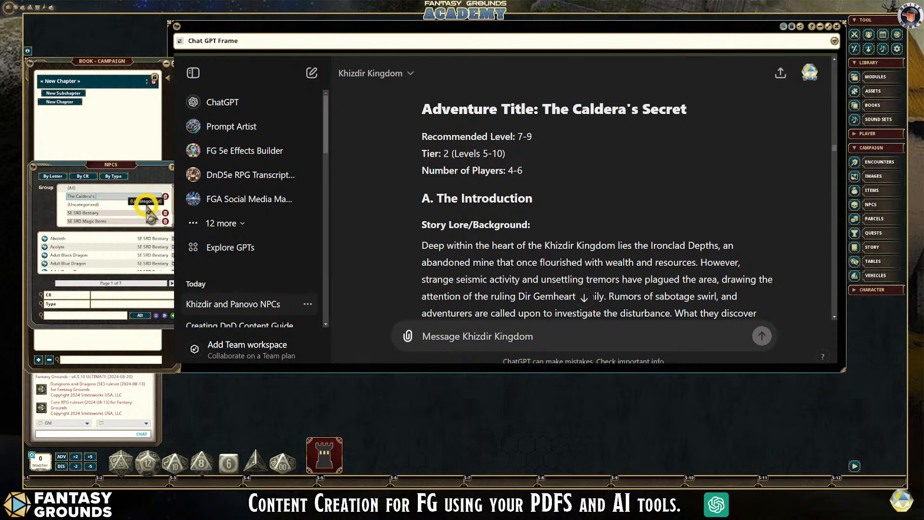
pyautogui.write('ecret')
pyautogui.press('Return')
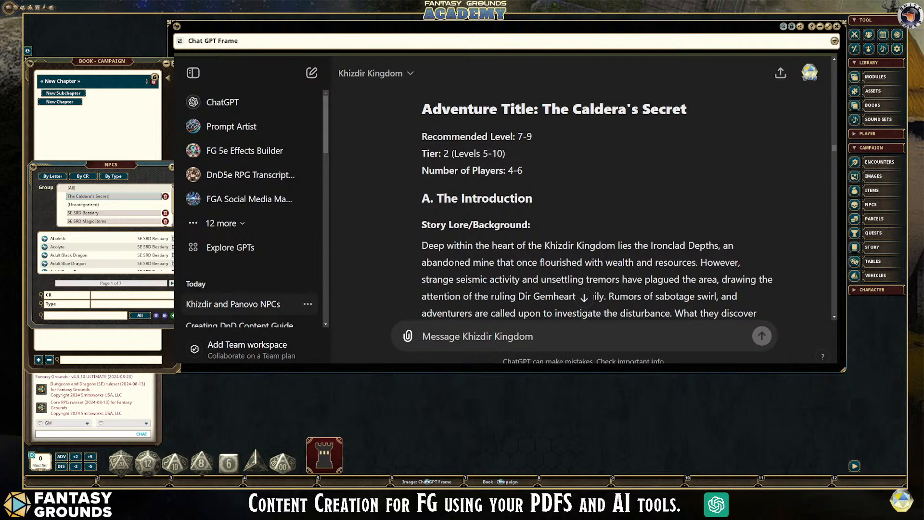
# - Finish editing the NPC groups and filter the list to The Caldera's Secret
pyautogui.click(182, 194)
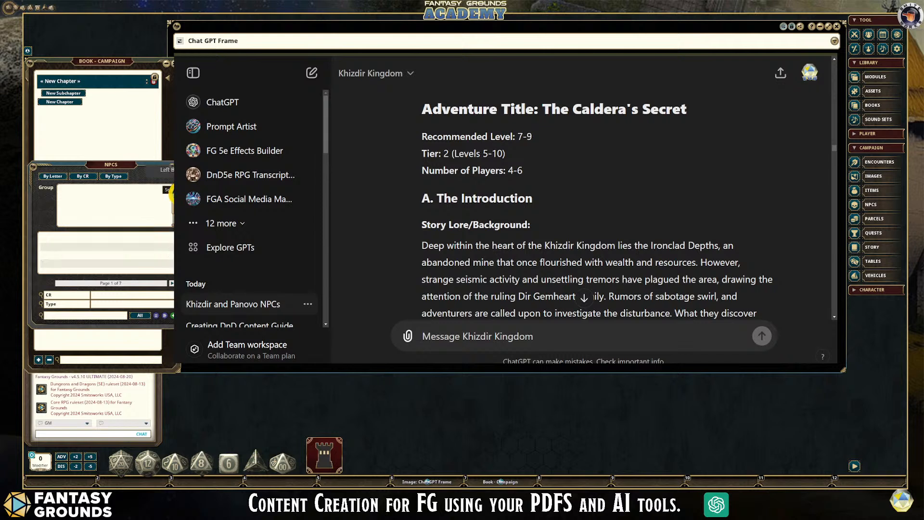
pyautogui.click(140, 189)
pyautogui.scroll(-2, 119, 206)
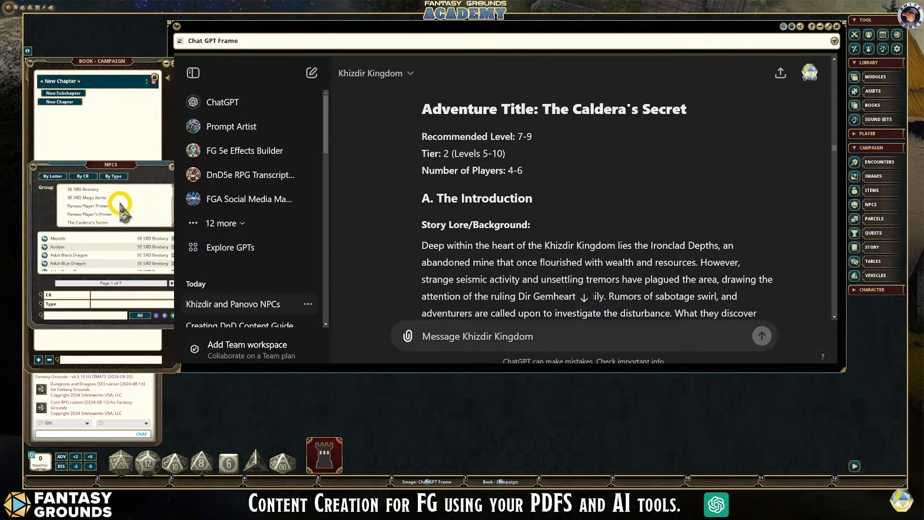
pyautogui.click(102, 222)
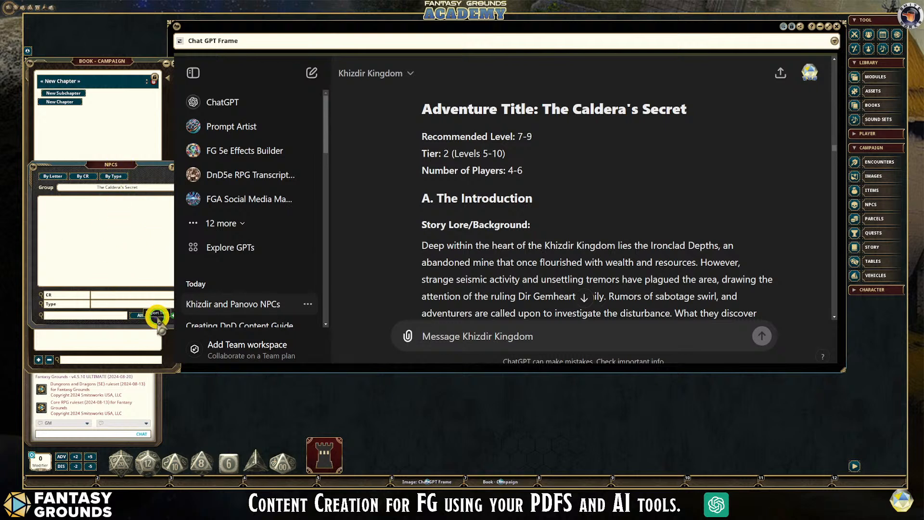
# - Position the NPC import window beside the chat and paste Thrain's copied stat block into it
pyautogui.moveTo(347, 156); pyautogui.dragTo(171, 228)
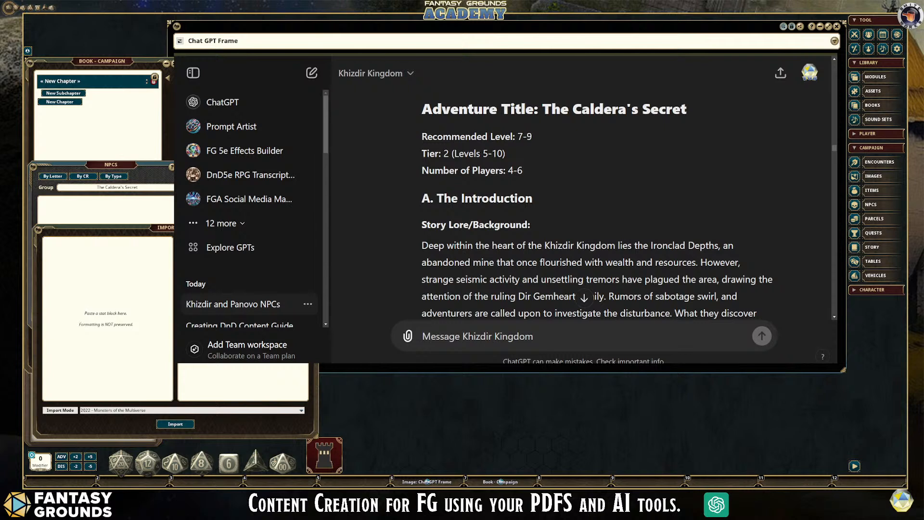
pyautogui.click(148, 227)
pyautogui.click(103, 264)
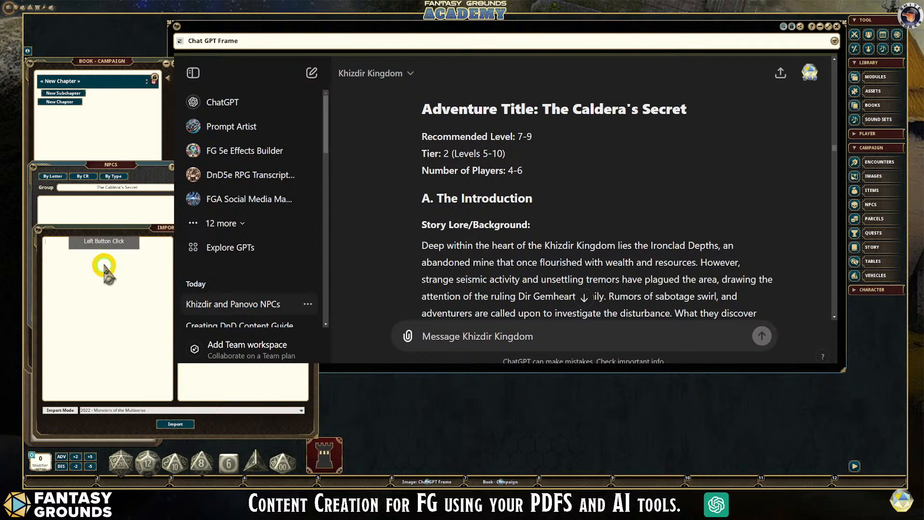
pyautogui.click(129, 269)
pyautogui.hotkey('ctrl', 'v')
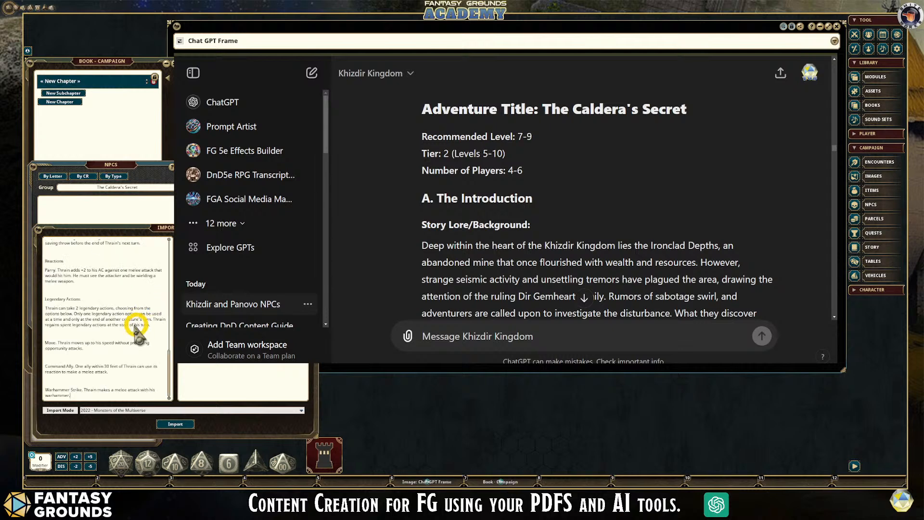
# - Remove the blank lines from the pasted stat block and check the cleaned text through Warhammer Strike
pyautogui.scroll(3, 124, 354)
pyautogui.scroll(10, 126, 353)
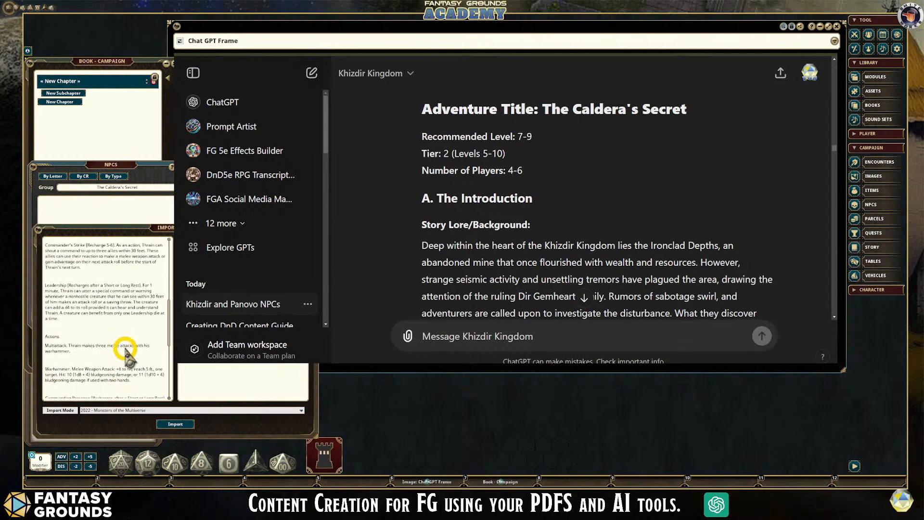
pyautogui.scroll(5, 91, 298)
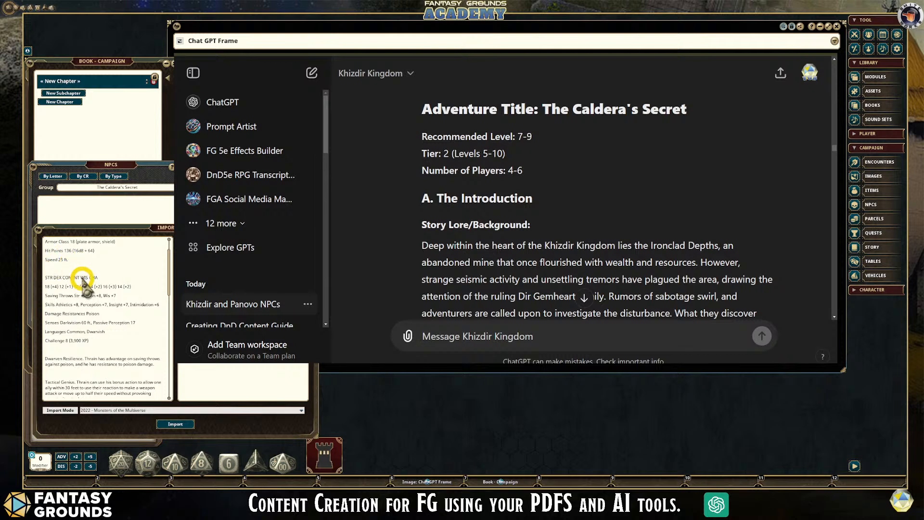
pyautogui.rightClick(73, 259)
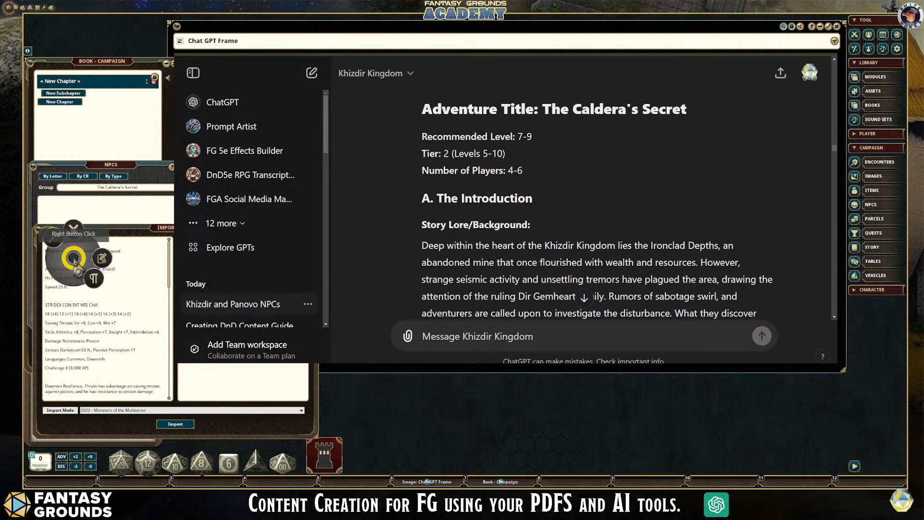
pyautogui.click(53, 245)
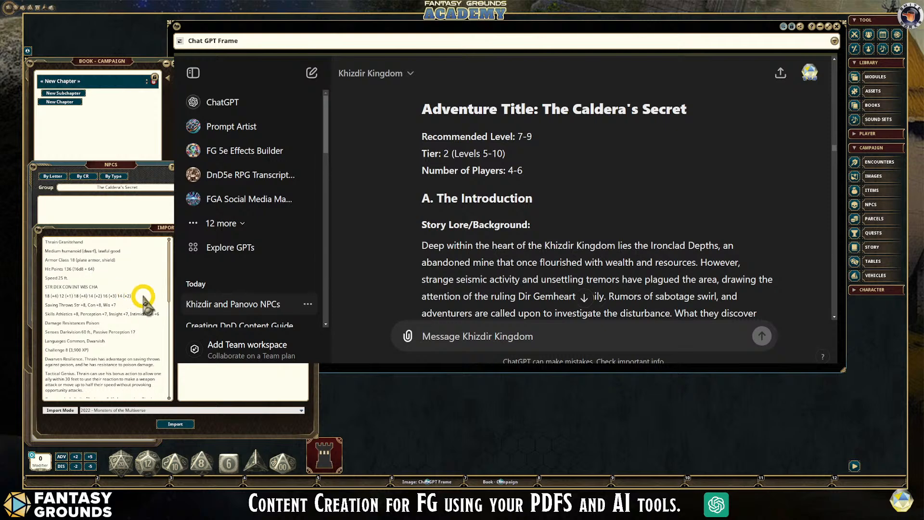
pyautogui.scroll(-10, 115, 315)
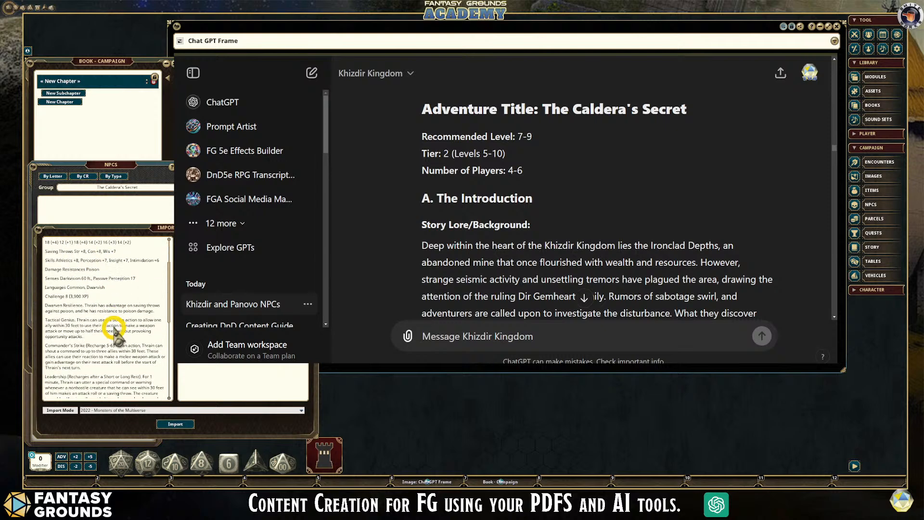
pyautogui.scroll(-4, 116, 333)
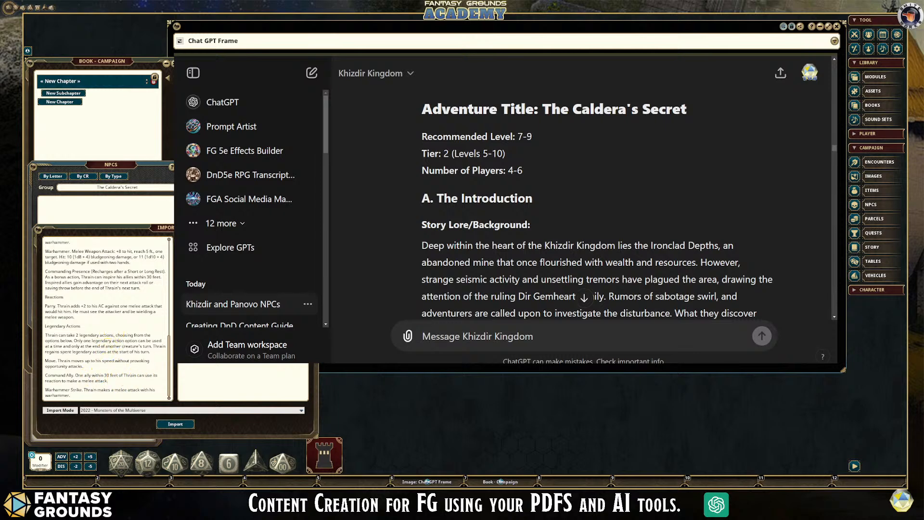
# - Copy Thrain's Background & Lore and Tactics sections from the chat into the description text of the NPC import window
pyautogui.scroll(-3, 584, 202)
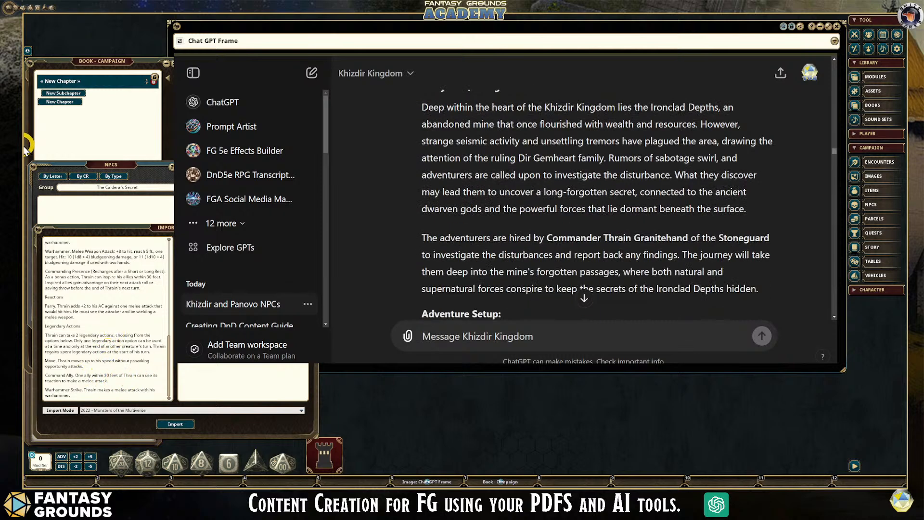
pyautogui.moveTo(835, 151); pyautogui.dragTo(834, 313)
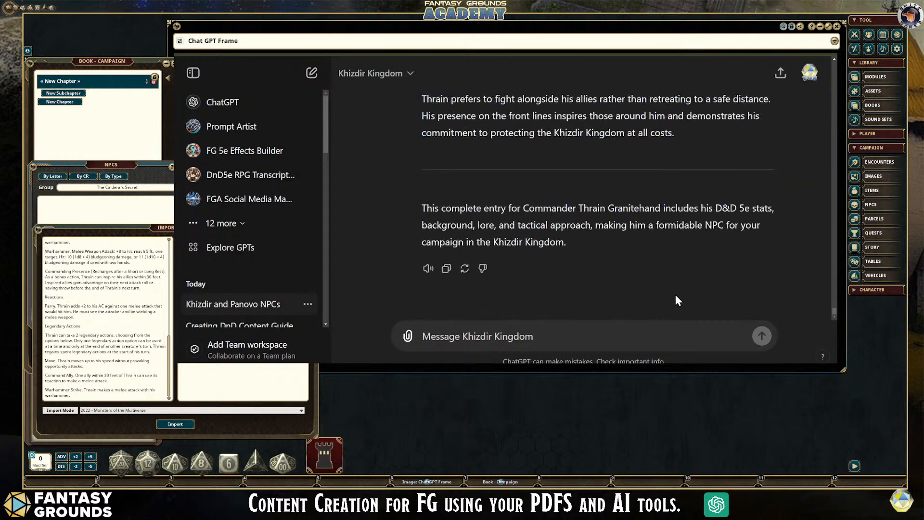
pyautogui.scroll(2, 674, 299)
pyautogui.scroll(2, 672, 296)
pyautogui.scroll(-1, 672, 296)
pyautogui.scroll(3, 672, 294)
pyautogui.scroll(4, 672, 299)
pyautogui.scroll(9, 672, 294)
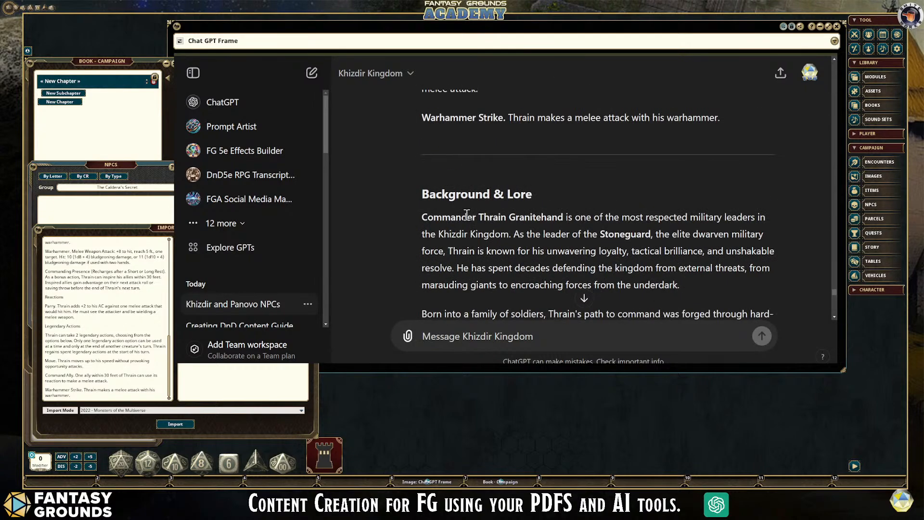
pyautogui.moveTo(423, 192); pyautogui.dragTo(685, 215)
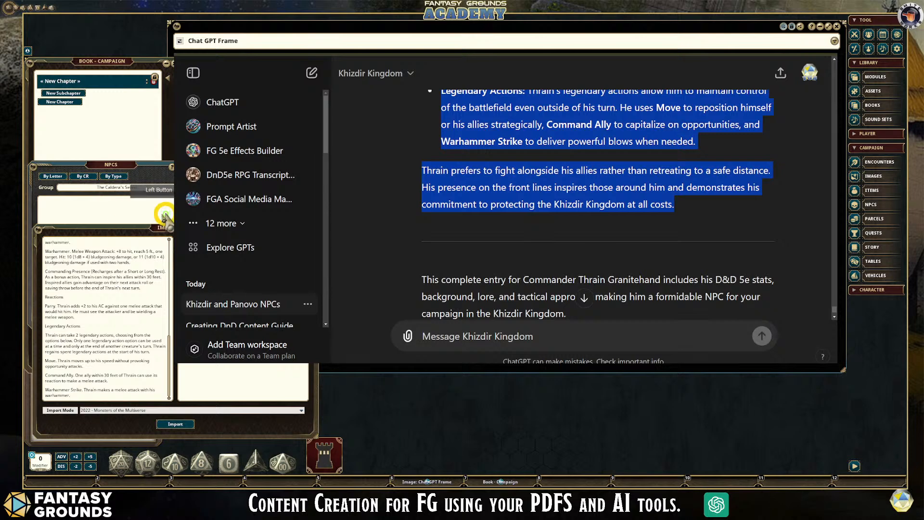
pyautogui.click(226, 284)
pyautogui.press('ctrl')
pyautogui.write("Defensive Focus: Thrain prioritizes defense, both for himself and his allies. His Parry reaction allows him to deflect incoming attacks, while his Leadership ability boosts his allies' saving throws, making them more resilient to enemy spells and abilities.")
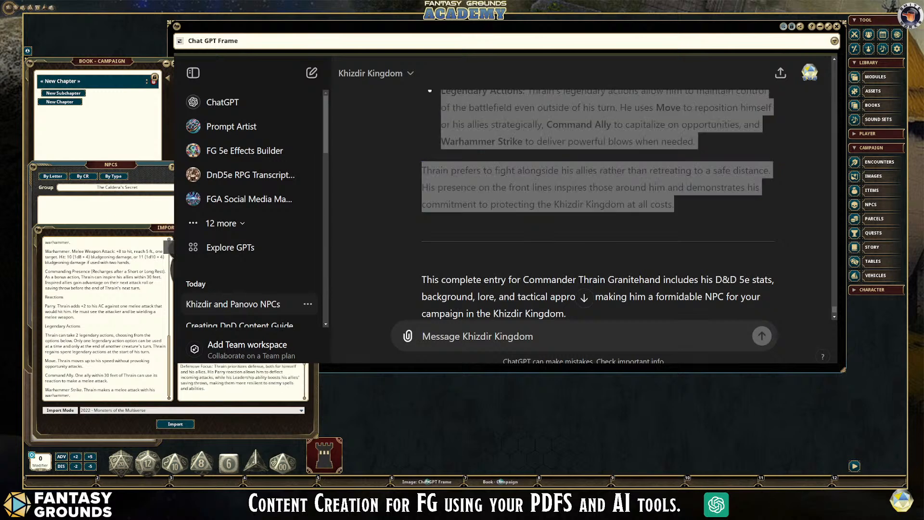
# - Copy the name Thrain Granitehand from the stat block and use it as the heading of the import description
pyautogui.scroll(5, 240, 318)
pyautogui.scroll(3, 241, 380)
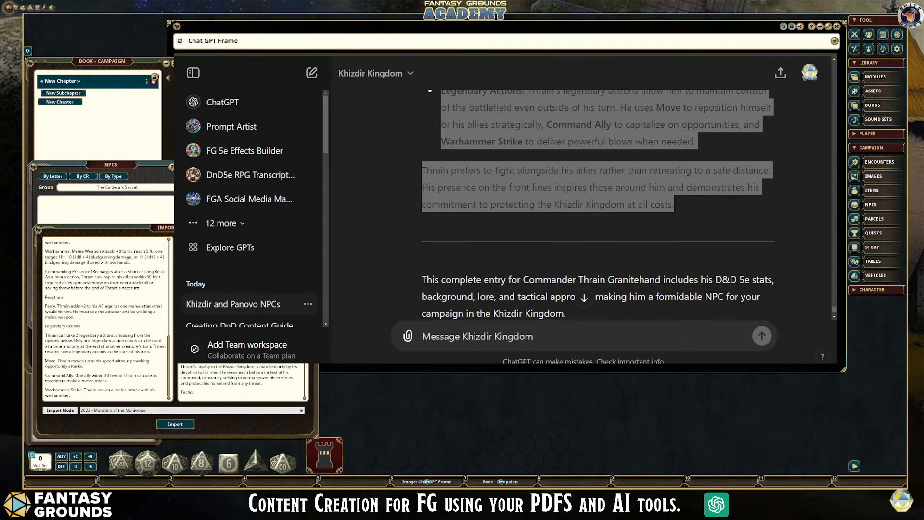
pyautogui.scroll(1, 241, 380)
pyautogui.scroll(3, 598, 207)
pyautogui.scroll(5, 87, 283)
pyautogui.scroll(8, 92, 275)
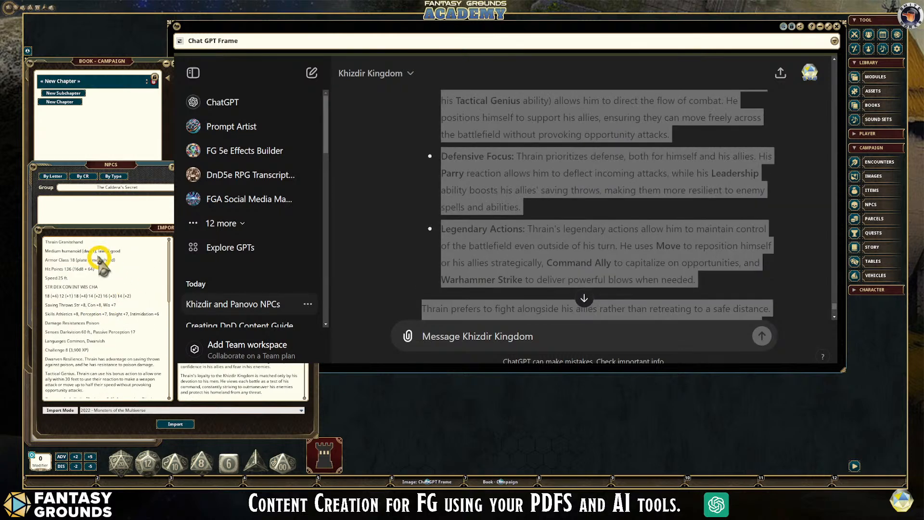
pyautogui.moveTo(45, 243); pyautogui.dragTo(112, 239)
pyautogui.hotkey('ctrl', 'c')
pyautogui.scroll(1, 242, 380)
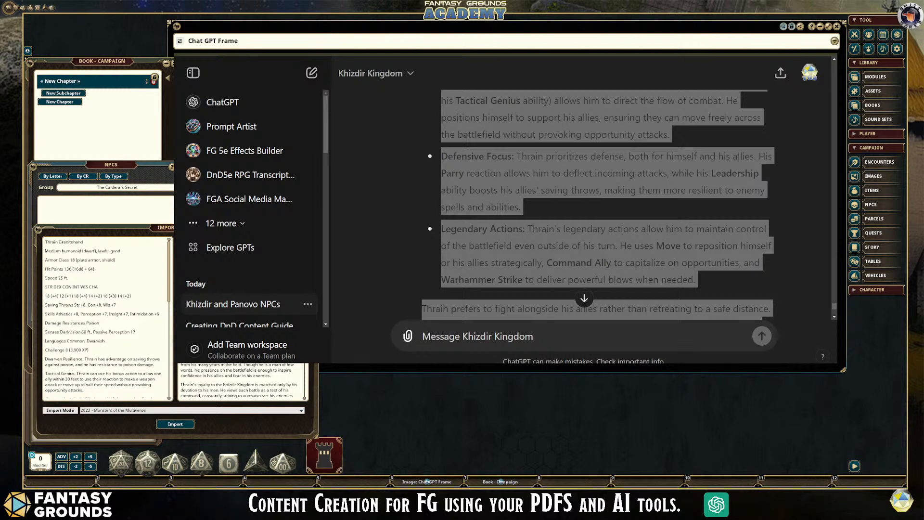
# - Bold the Background & Lore and Tactics titles and the tactic names in the import description
pyautogui.scroll(-1, 242, 380)
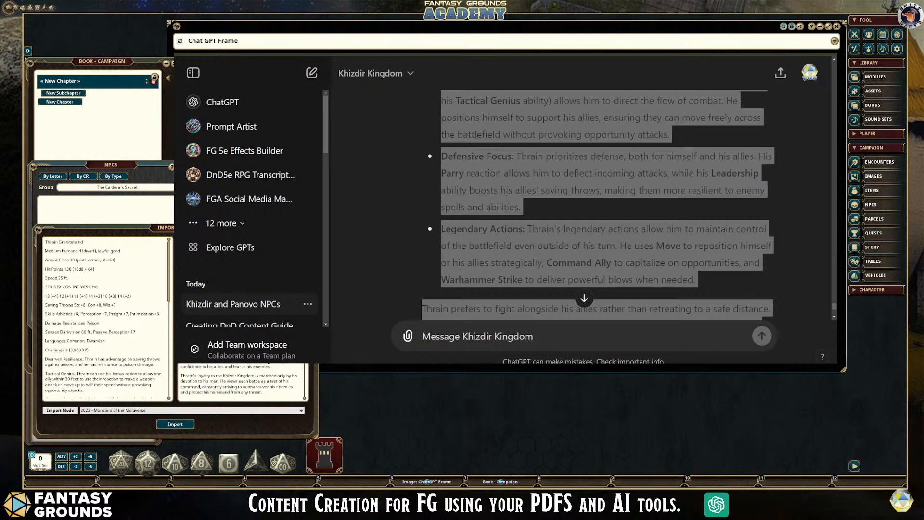
pyautogui.scroll(1, 242, 380)
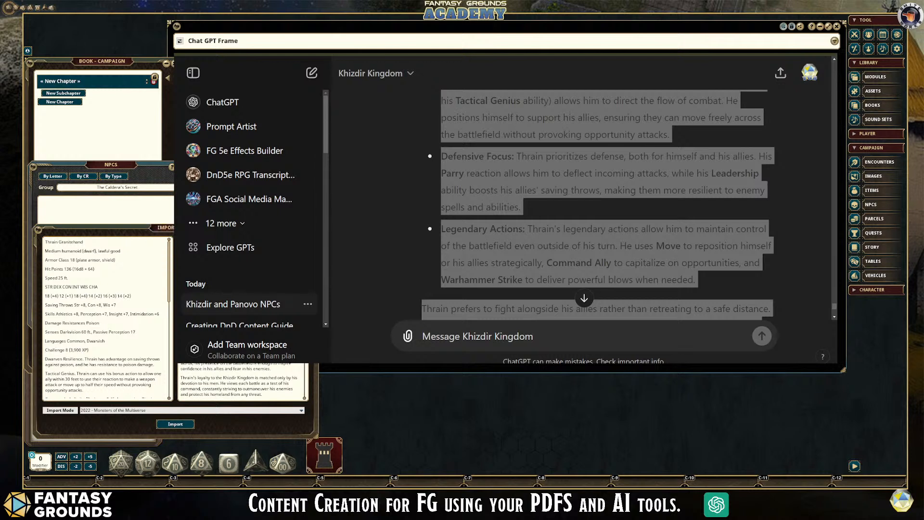
pyautogui.scroll(-5, 242, 381)
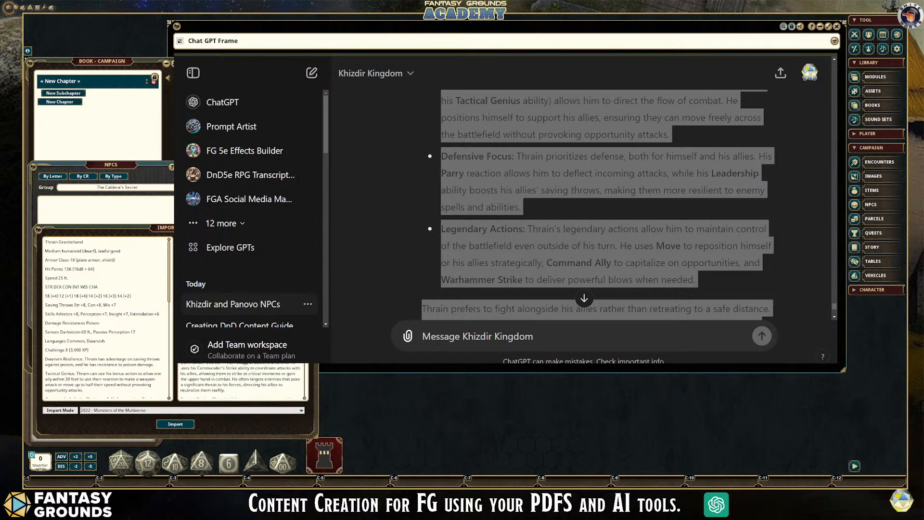
pyautogui.scroll(5, 241, 380)
pyautogui.scroll(-5, 242, 380)
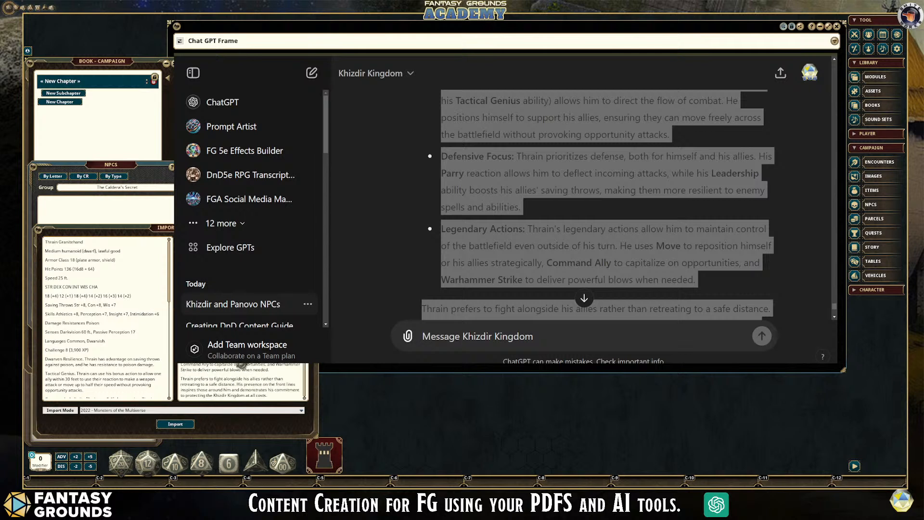
pyautogui.scroll(2, 242, 380)
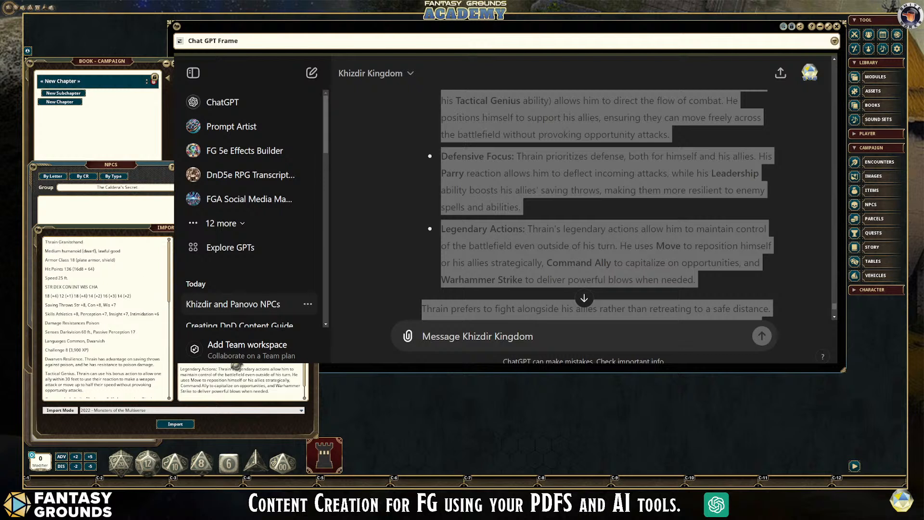
pyautogui.scroll(-2, 221, 371)
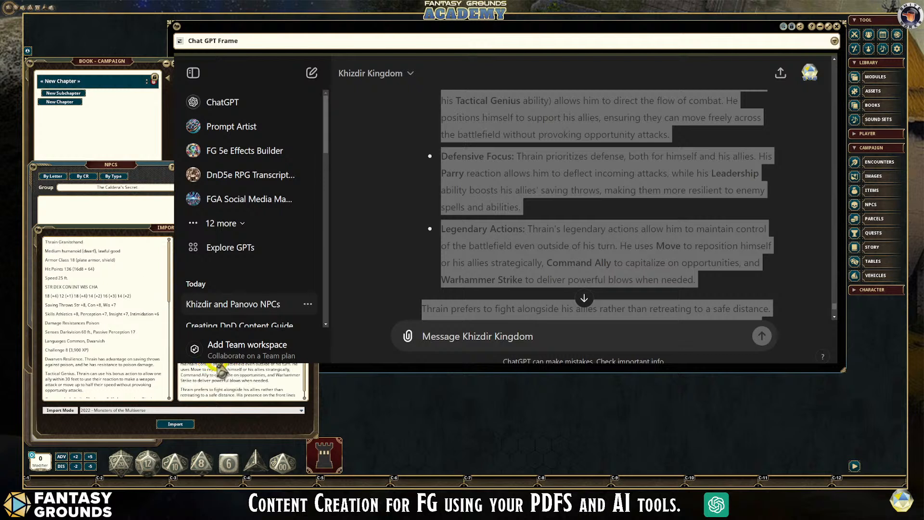
pyautogui.scroll(-1, 248, 370)
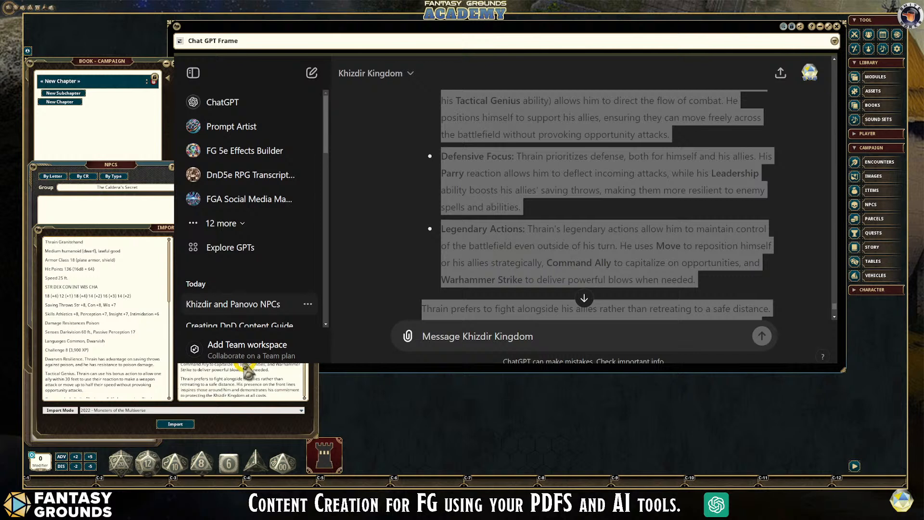
pyautogui.scroll(3, 251, 371)
pyautogui.scroll(-4, 240, 380)
# - Reposition the import window and review Thrain's stat block from the ability scores through the traits, actions, reactions and legendary actions
pyautogui.moveTo(155, 231); pyautogui.dragTo(165, 219)
pyautogui.scroll(-1, 124, 269)
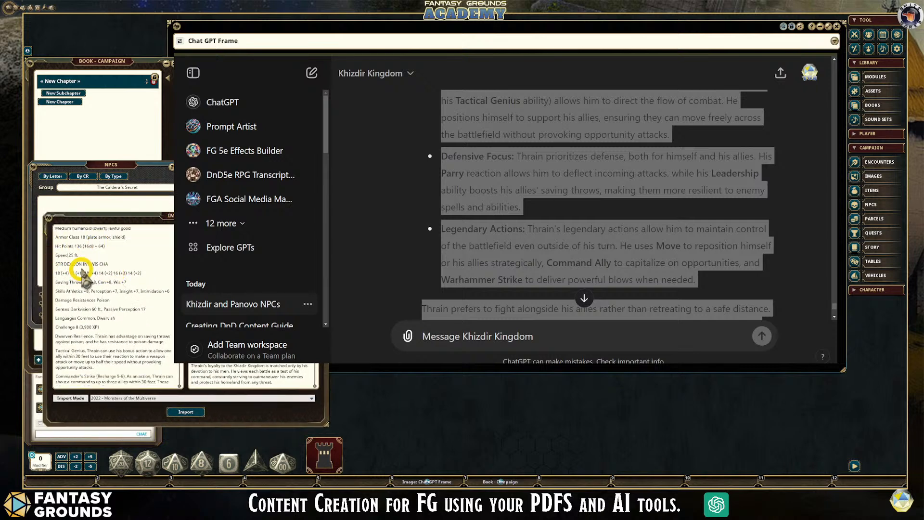
pyautogui.scroll(1, 73, 265)
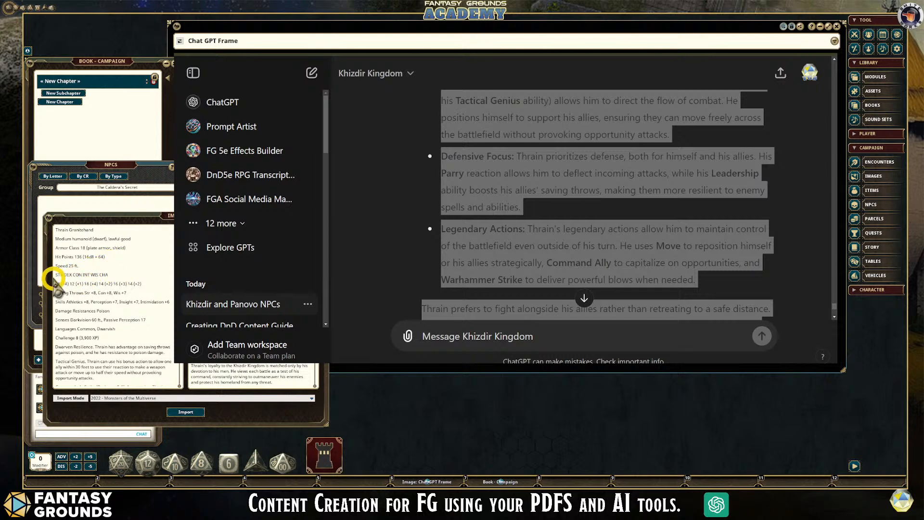
pyautogui.scroll(-1, 113, 336)
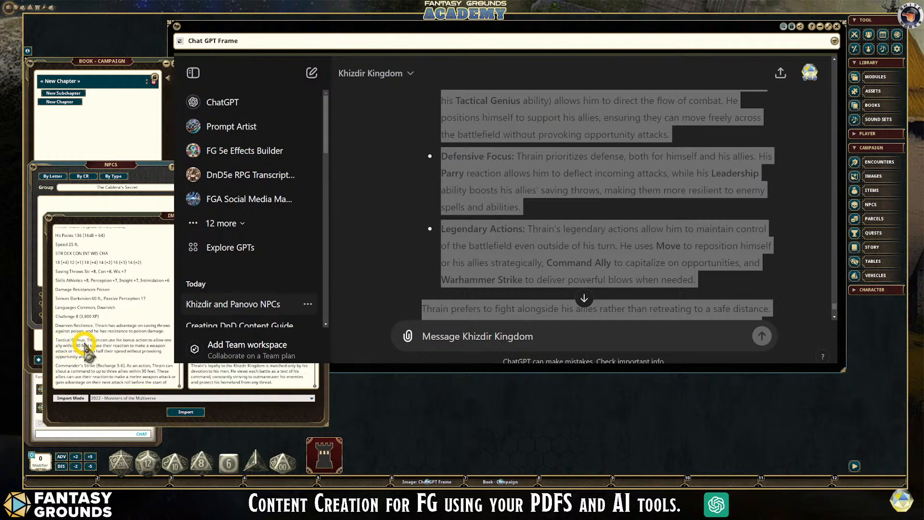
pyautogui.scroll(-1, 90, 346)
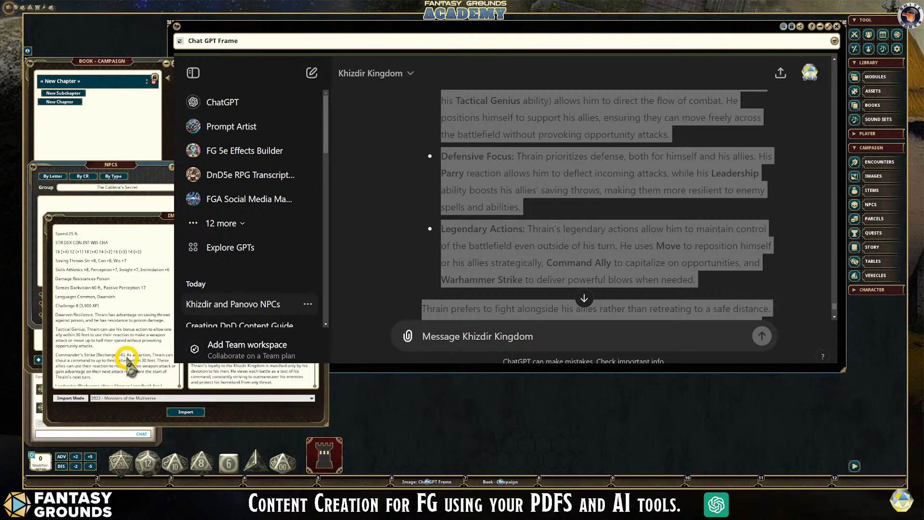
pyautogui.scroll(-4, 127, 360)
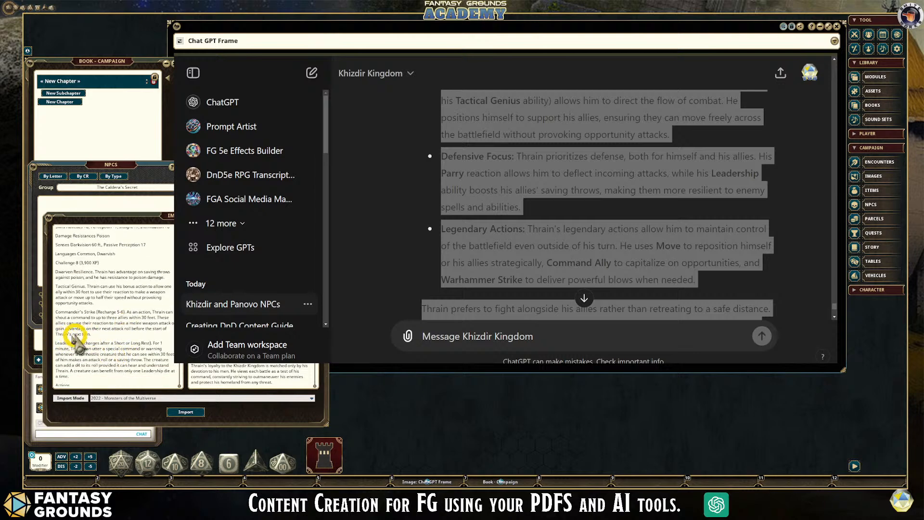
pyautogui.scroll(-3, 100, 316)
pyautogui.scroll(-3, 100, 316)
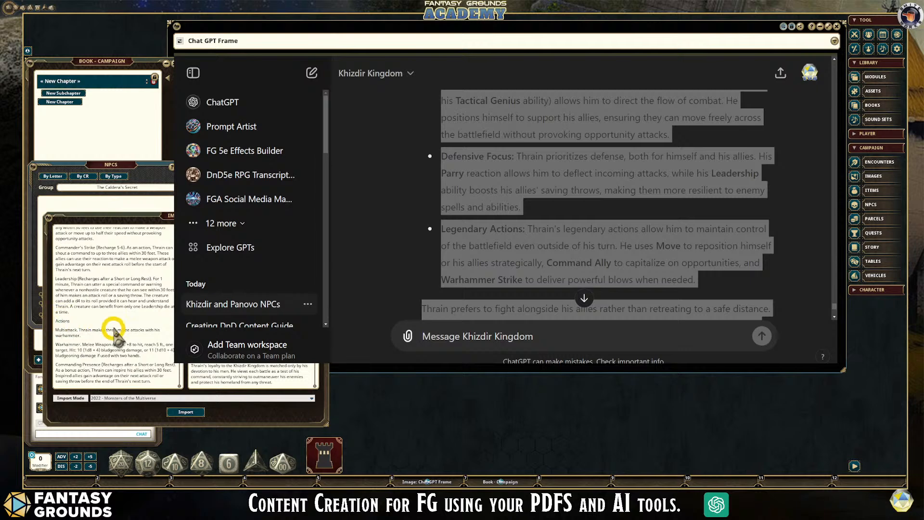
pyautogui.scroll(-2, 103, 332)
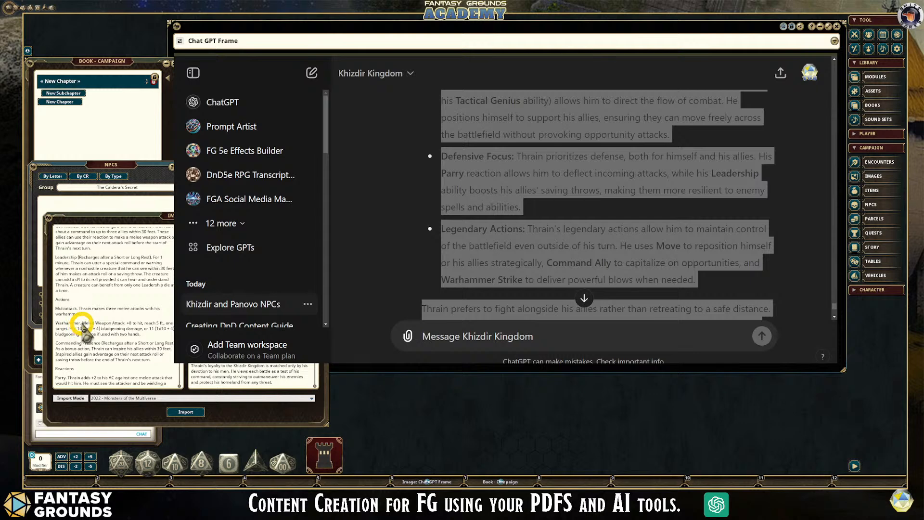
pyautogui.scroll(-2, 140, 356)
pyautogui.scroll(-6, 140, 356)
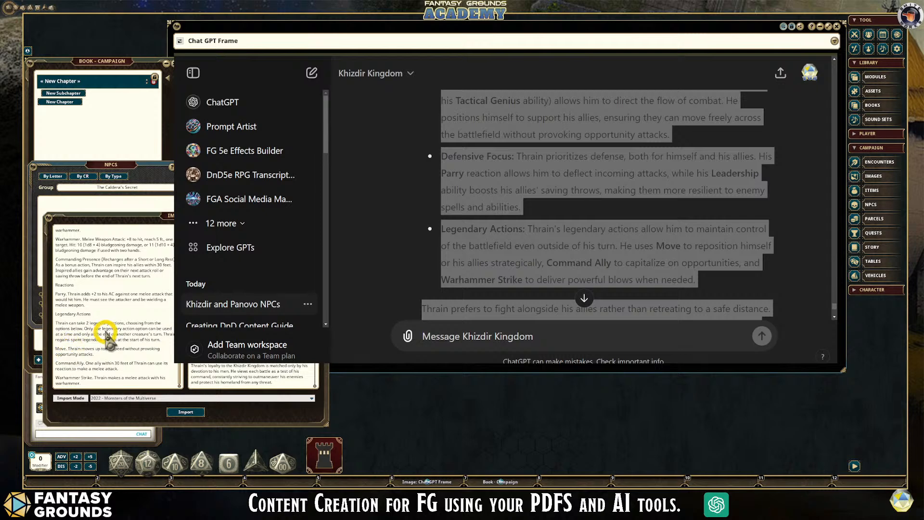
pyautogui.scroll(3, 111, 311)
pyautogui.scroll(-3, 140, 356)
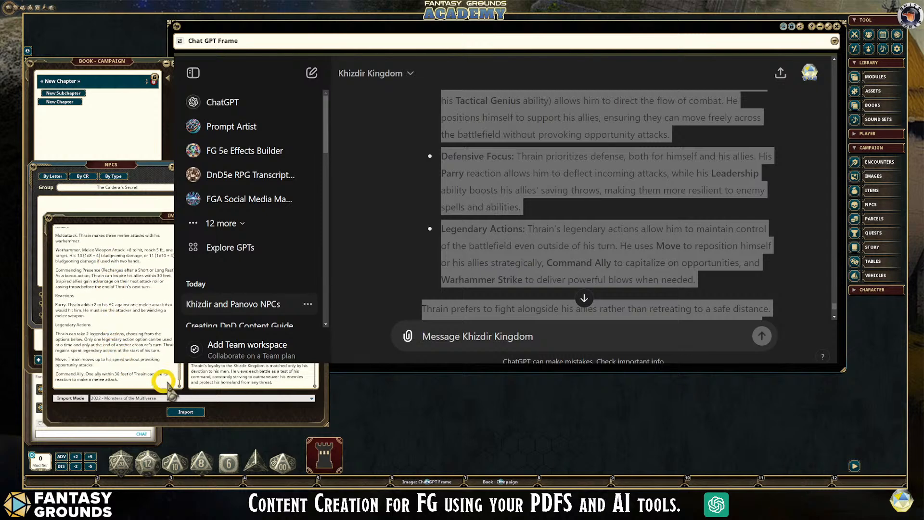
# - Import Thrain Granitehand as an NPC, then move the new record beside the chat and enlarge it downward
pyautogui.click(185, 414)
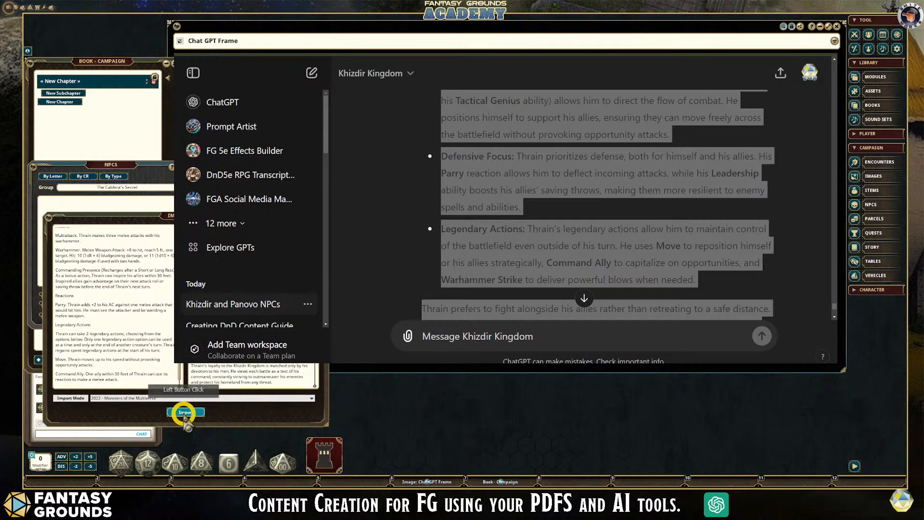
pyautogui.moveTo(308, 140); pyautogui.dragTo(125, 71)
pyautogui.moveTo(123, 69); pyautogui.dragTo(122, 67)
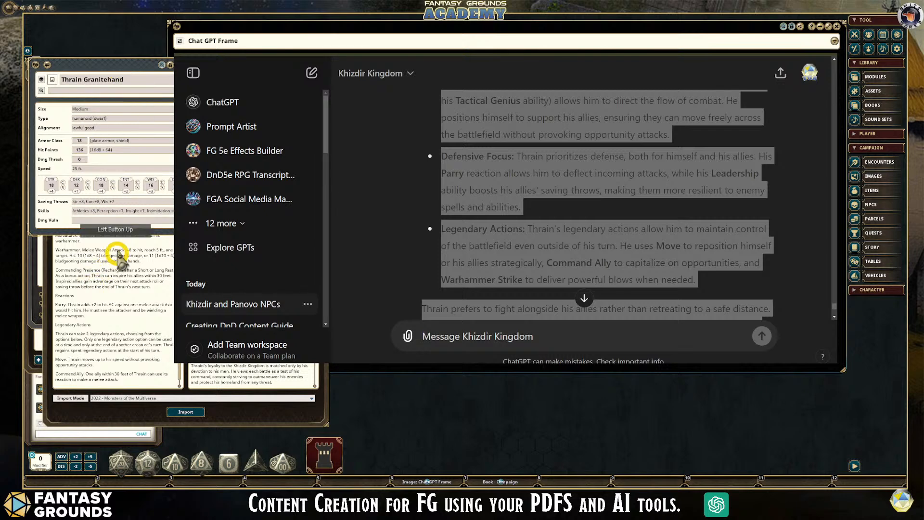
pyautogui.moveTo(126, 235); pyautogui.dragTo(124, 422)
# - Examine the imported record's skills, traits, actions, reactions and legendary actions
pyautogui.scroll(-5, 126, 342)
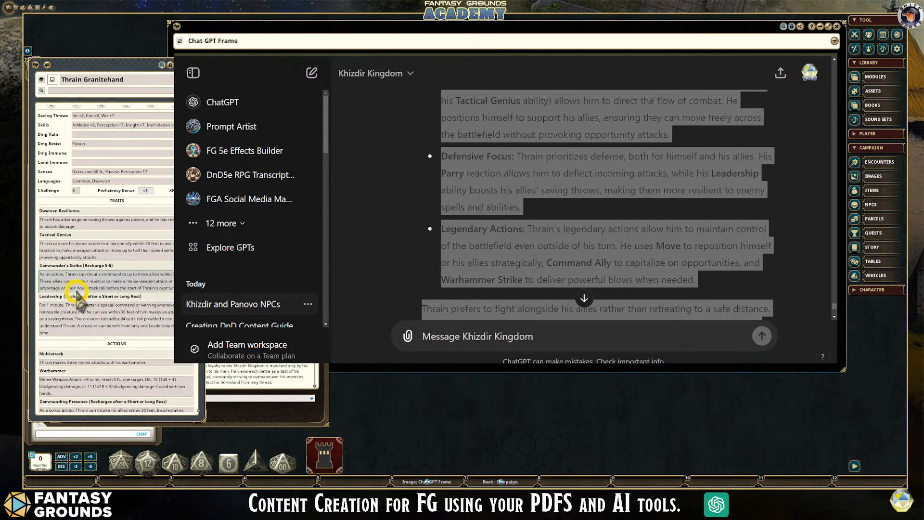
pyautogui.scroll(-2, 128, 340)
pyautogui.scroll(-2, 132, 348)
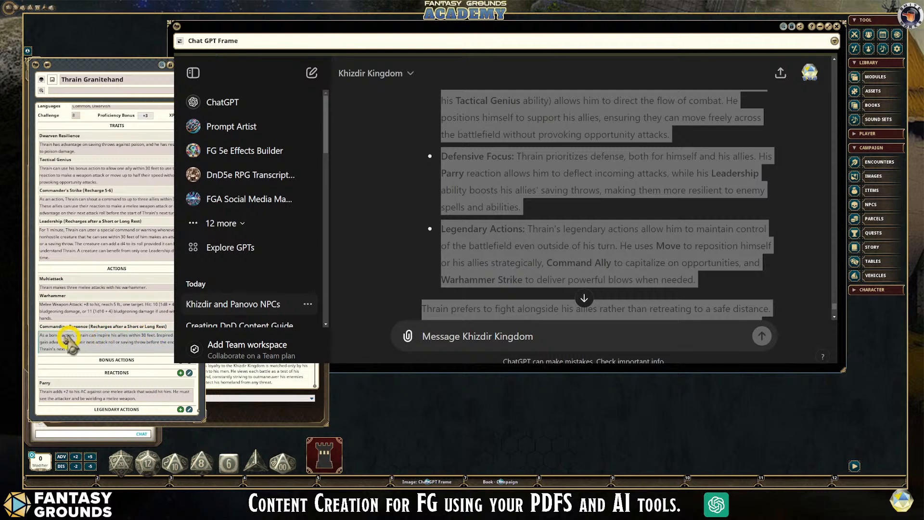
pyautogui.scroll(-3, 120, 333)
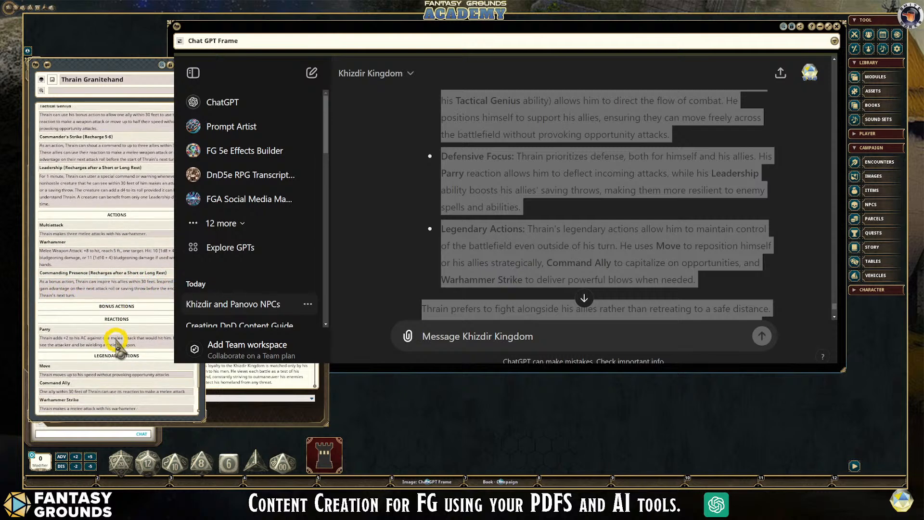
pyautogui.scroll(-1, 86, 359)
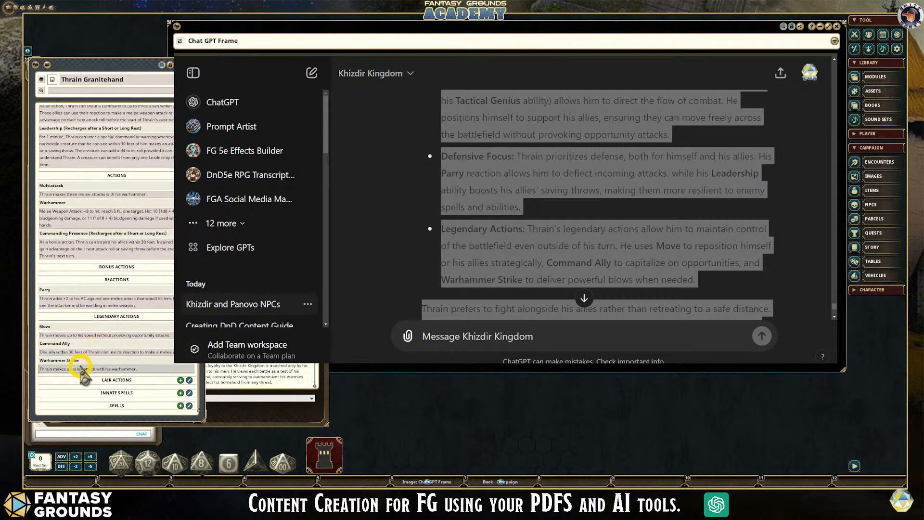
pyautogui.scroll(2, 127, 342)
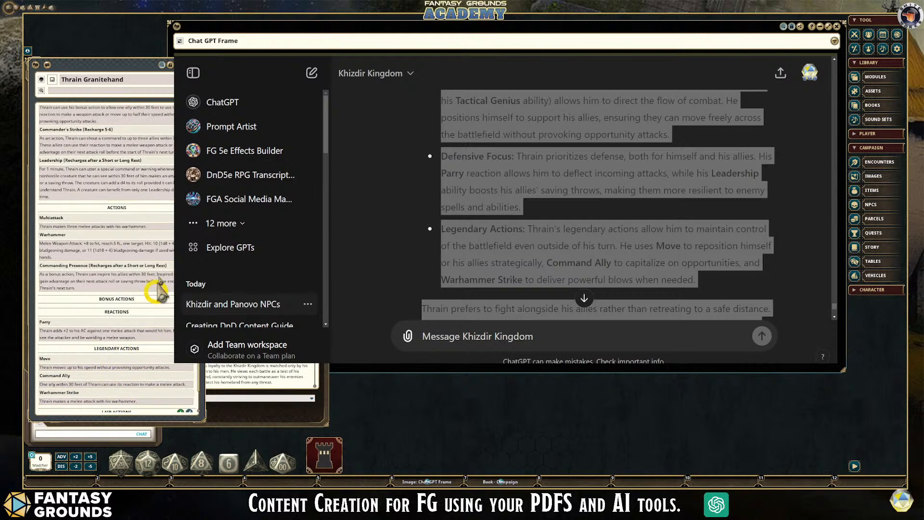
# - Review the lore, tactics and formatted stat block in Thrain's record, and view its picture and token page
pyautogui.click(201, 166)
pyautogui.scroll(-6, 138, 235)
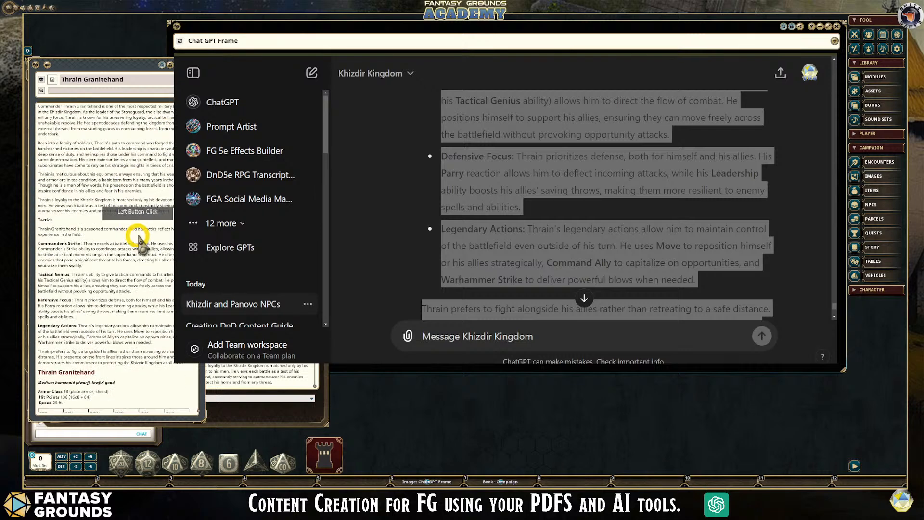
pyautogui.scroll(-10, 144, 263)
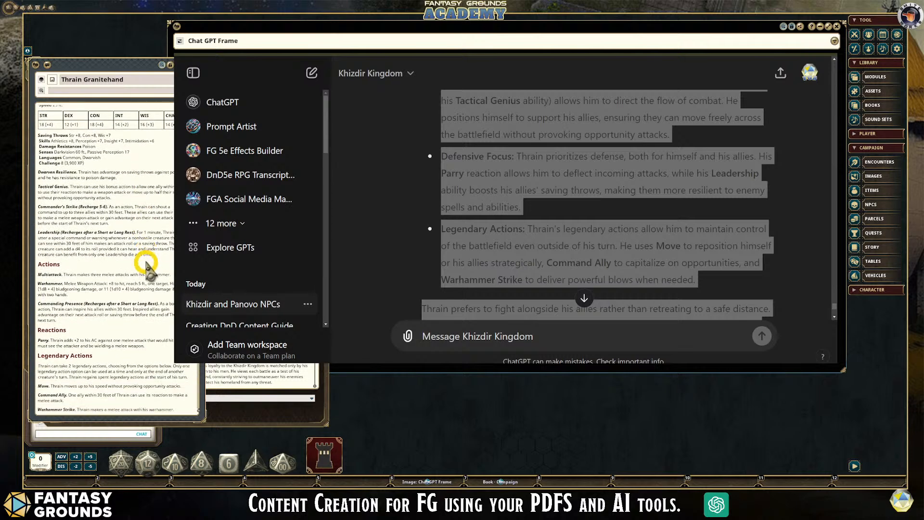
pyautogui.scroll(5, 147, 262)
pyautogui.scroll(14, 146, 260)
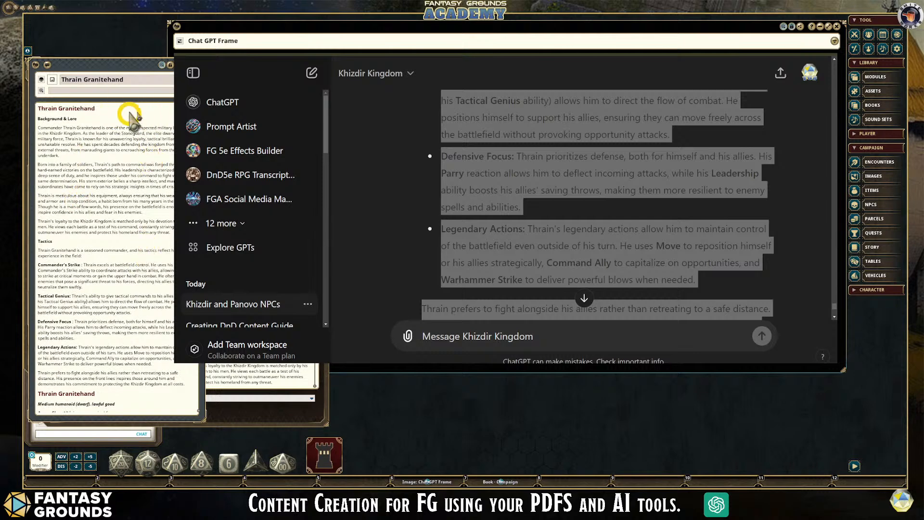
pyautogui.click(202, 148)
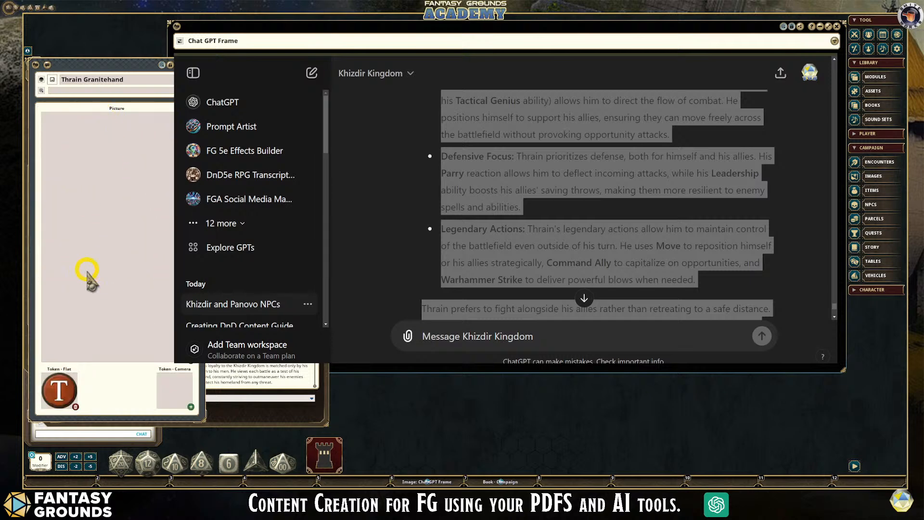
# - Start a prompt asking, based on the context above, for a half body image of Thrain Granitehand
pyautogui.click(695, 276)
pyautogui.scroll(-5, 674, 289)
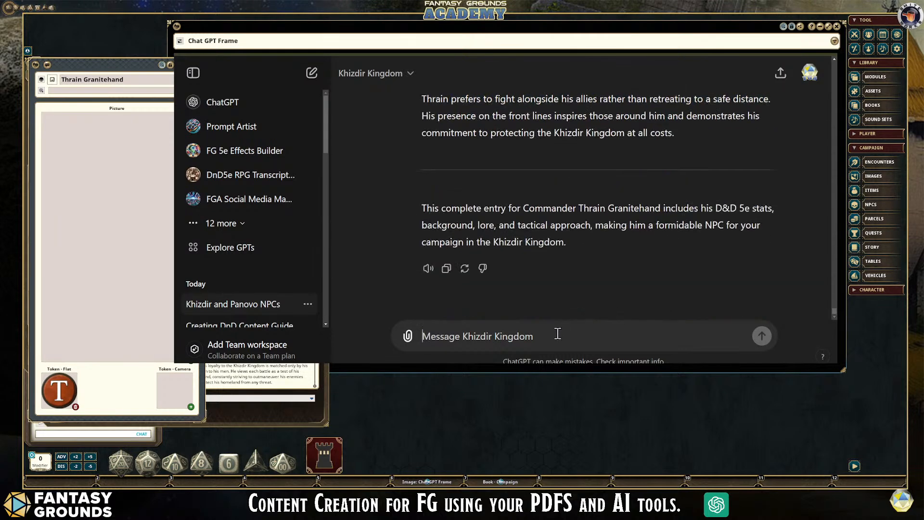
pyautogui.write('Base')
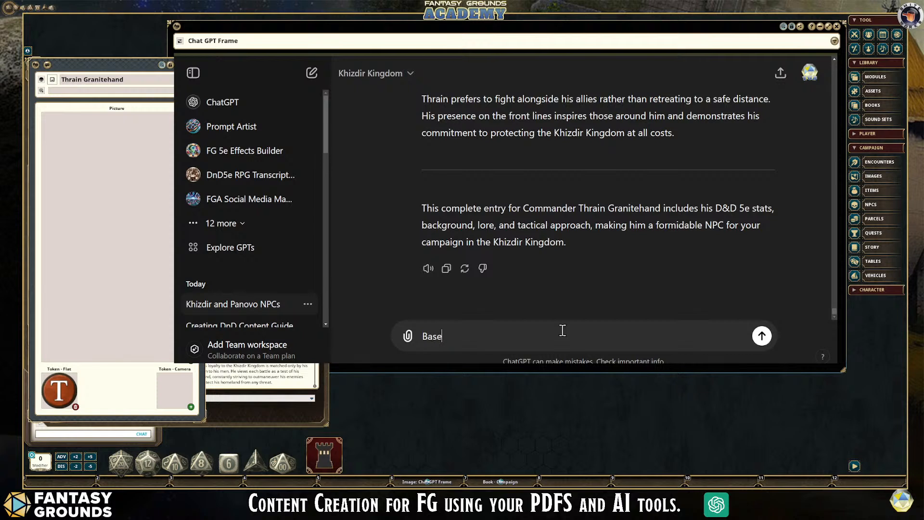
pyautogui.write('d n the context above, create a half body image of the')
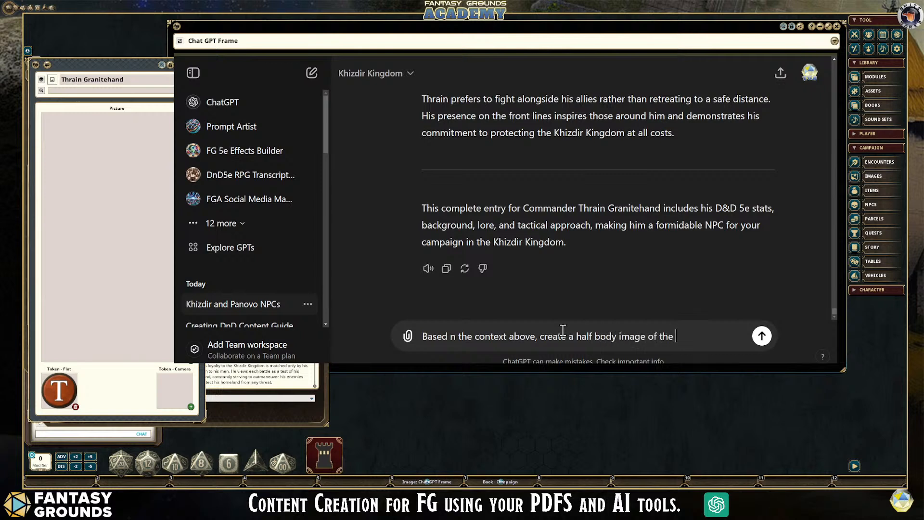
pyautogui.press('BackSpace')
pyautogui.press('BackSpace')
pyautogui.write('Thrain Granitehand')
pyautogui.hotkey('shift', 'Return')
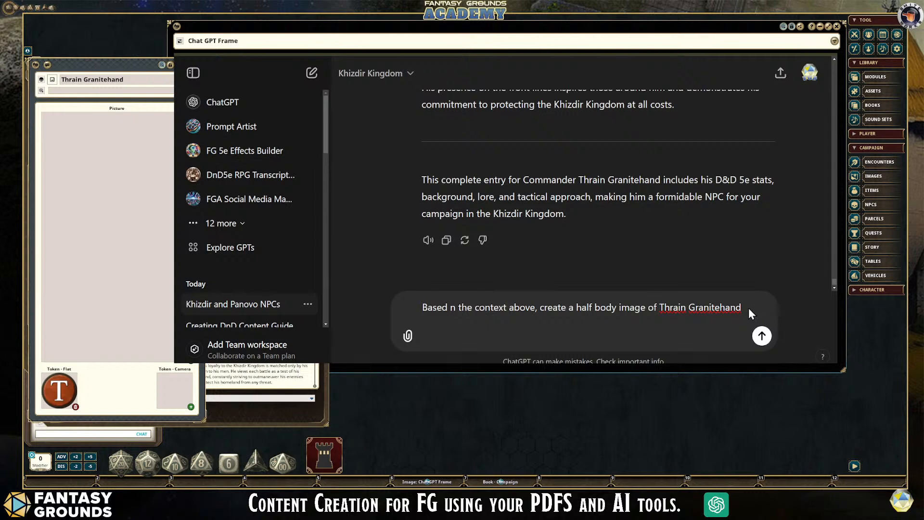
# - Add "the dwarven war commander" after Thrain's name in the prompt
pyautogui.write('the ')
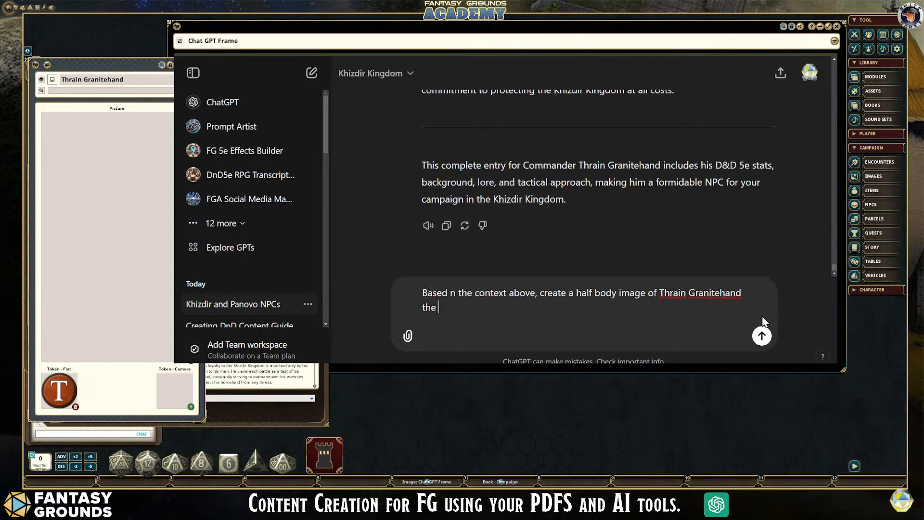
pyautogui.write('dwarven')
pyautogui.moveTo(255, 413)
pyautogui.mouseDown()
pyautogui.moveTo(284, 406)
pyautogui.moveTo(270, 412)
pyautogui.mouseUp()
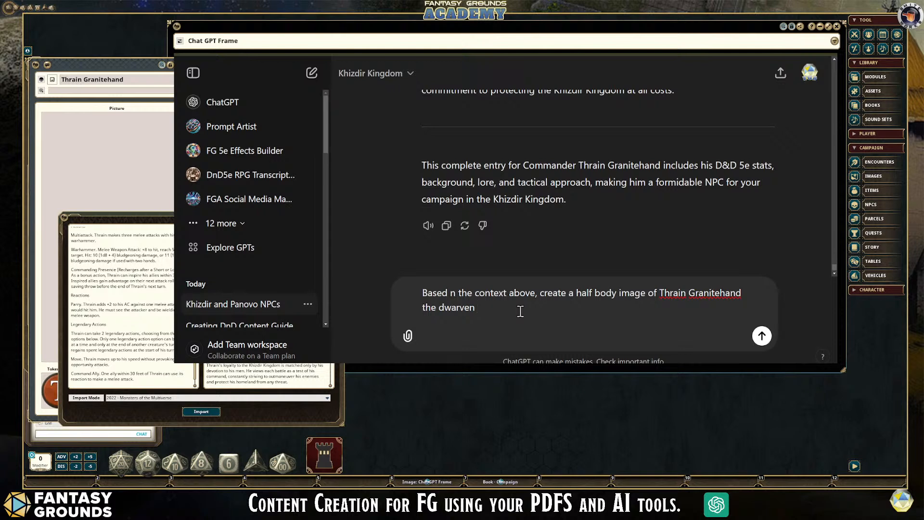
pyautogui.write('m')
pyautogui.press('BackSpace')
pyautogui.press('BackSpace')
pyautogui.press('BackSpace')
pyautogui.press('BackSpace')
pyautogui.press('BackSpace')
pyautogui.write('ommander')
pyautogui.click(477, 309)
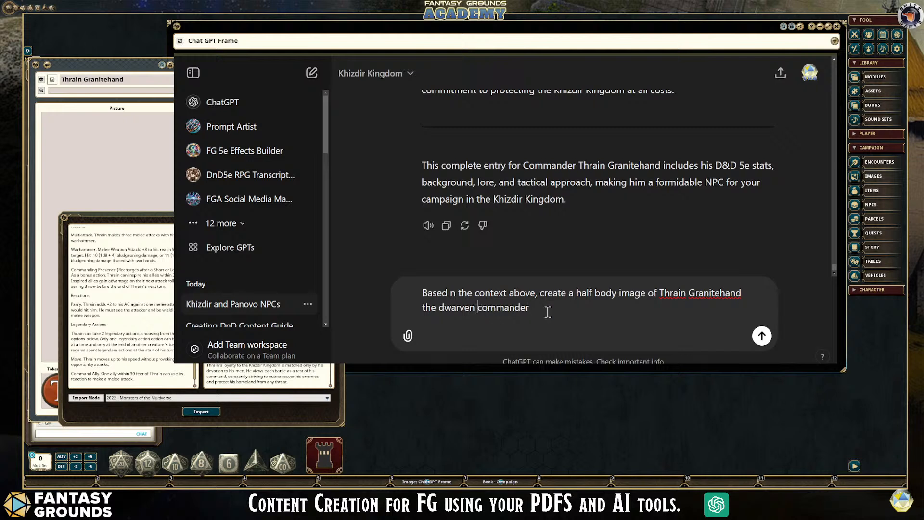
pyautogui.write('war')
pyautogui.click(573, 309)
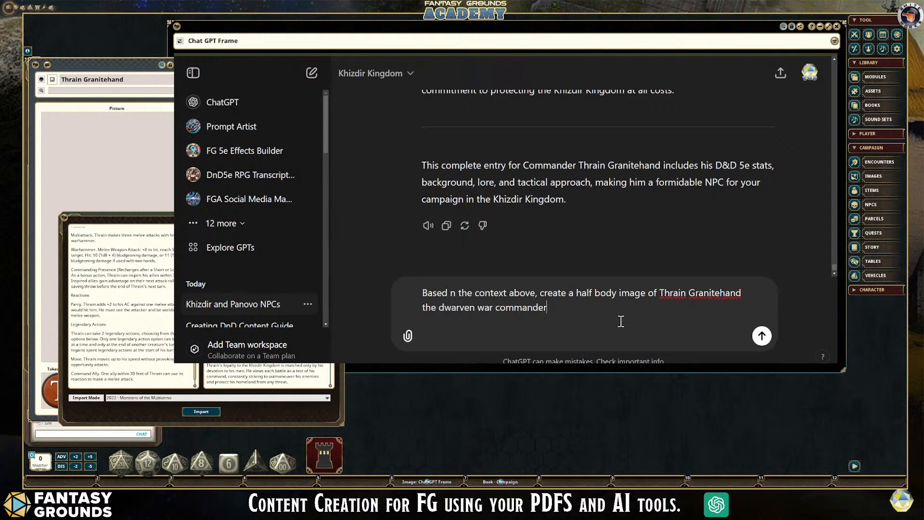
# - Describe him in the prompt as wearing platemail, with a stout, yet strong appearance, a balding head and a braided beard
pyautogui.write('wearing platemail,. and he has a stout, yet stron')
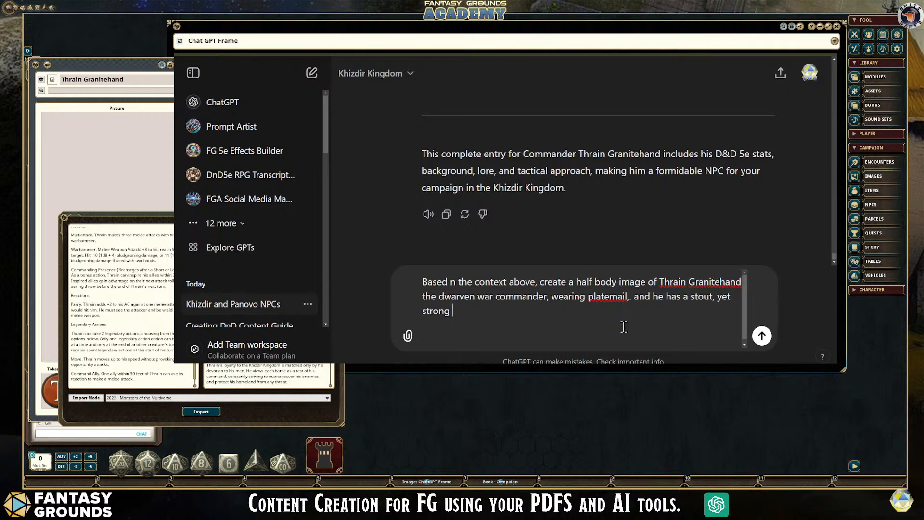
pyautogui.write('g appearnace, and he has a balding head ')
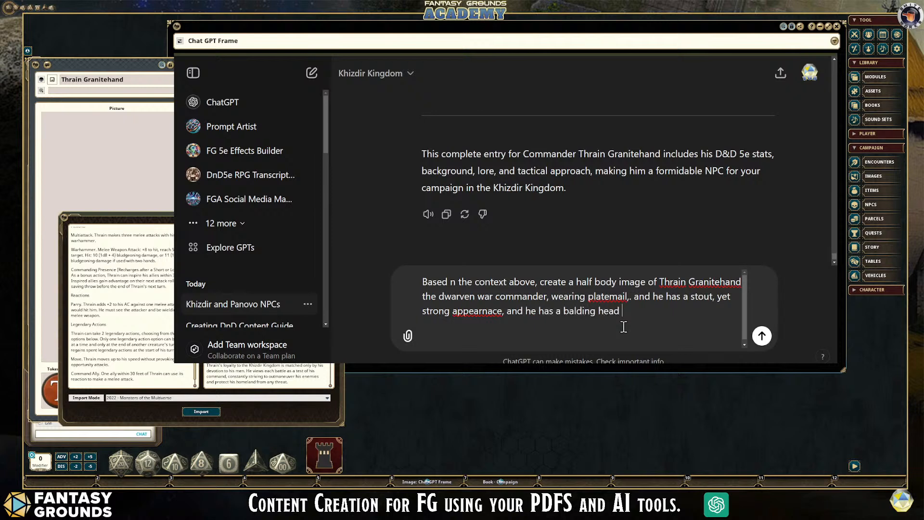
pyautogui.write('and a braided beard.')
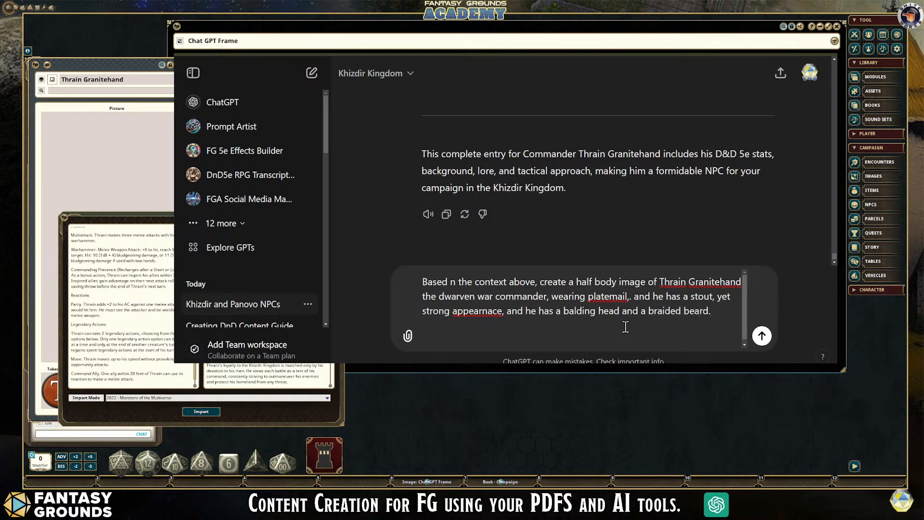
# - Correct the prompt to read "appearance" and "platemail armor," without the stray period, and submit it
pyautogui.doubleClick(482, 312)
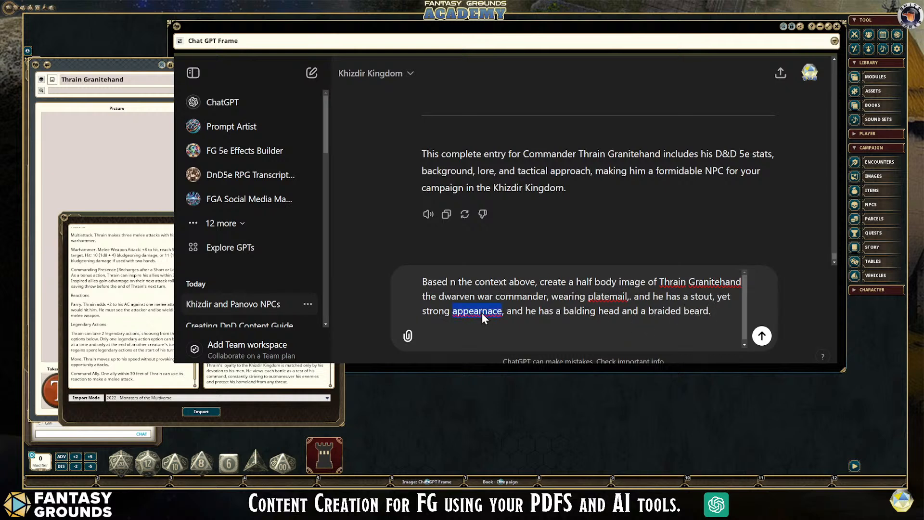
pyautogui.write('appearance')
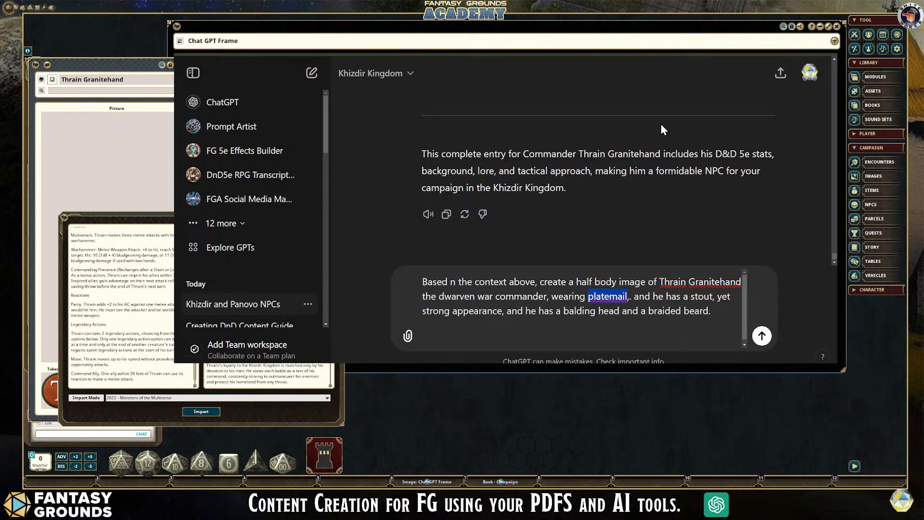
pyautogui.click(628, 297)
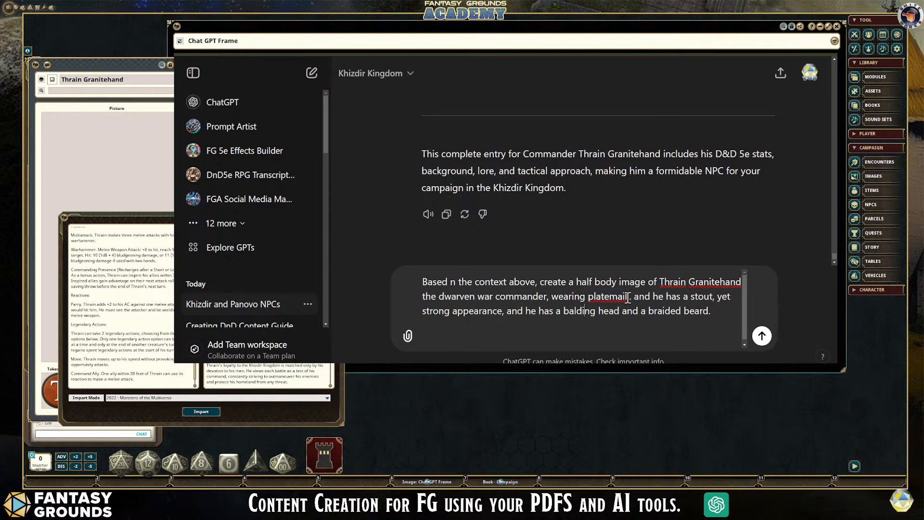
pyautogui.write('armor')
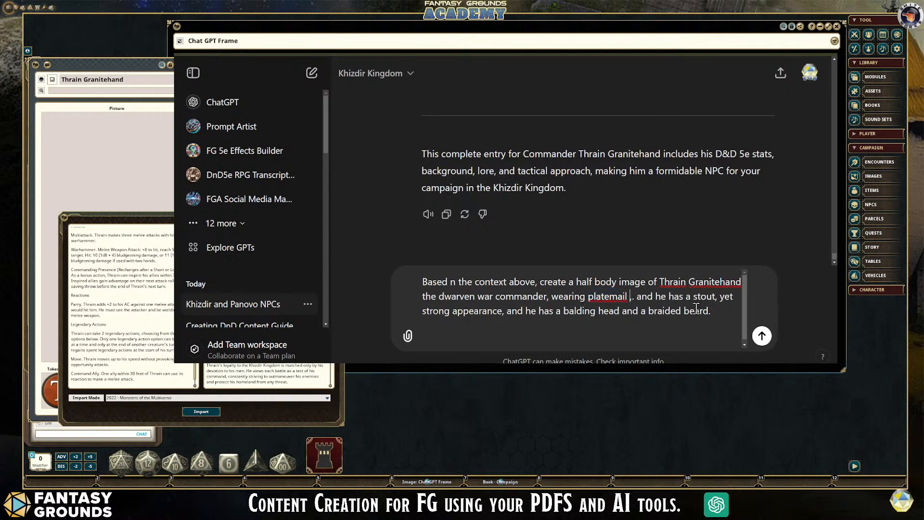
pyautogui.press('Delete')
pyautogui.write(',')
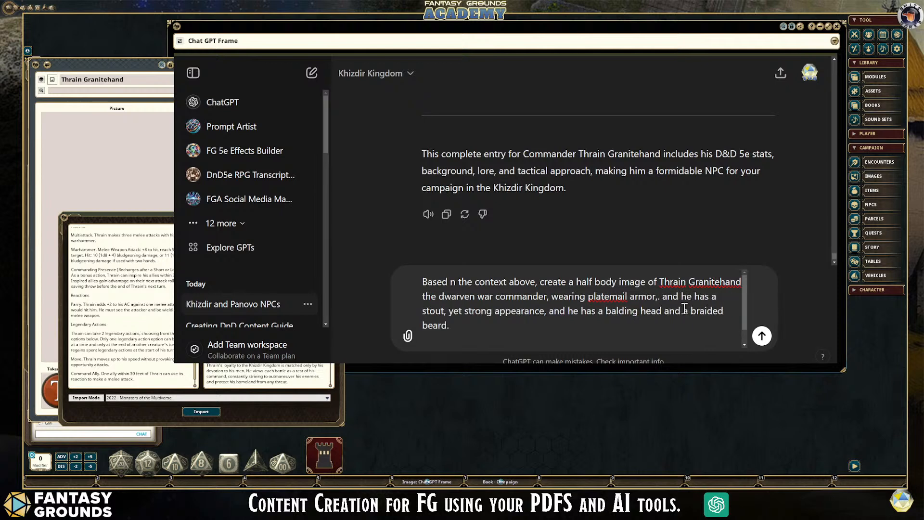
pyautogui.press('Delete')
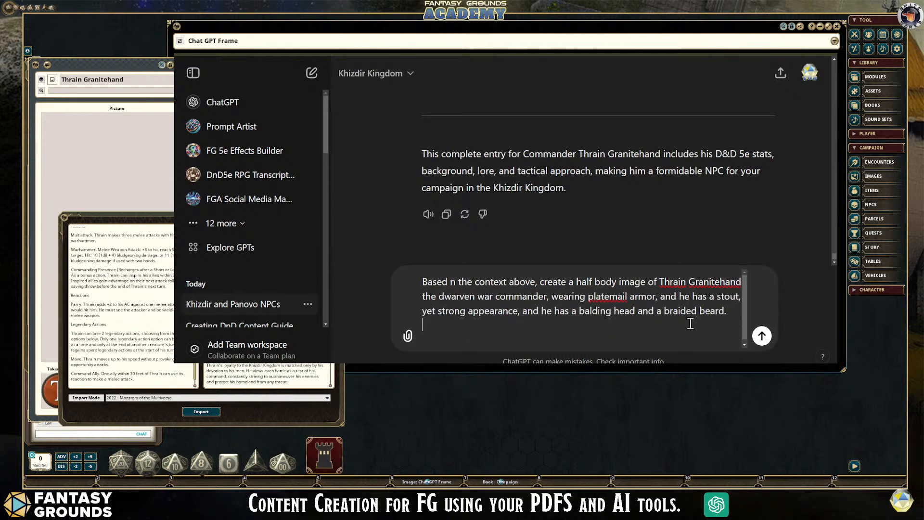
pyautogui.click(762, 335)
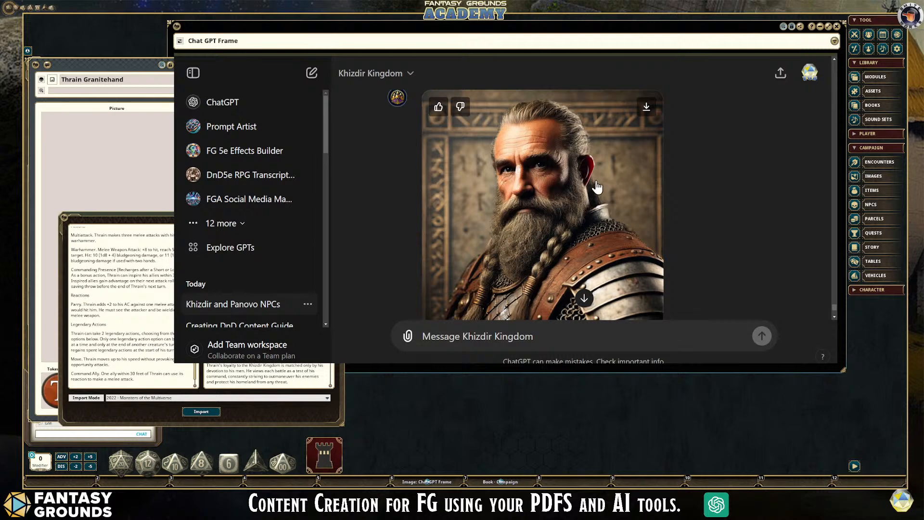
# - Give the generated half-body portrait a positive rating and put away the NPC import window
pyautogui.click(438, 108)
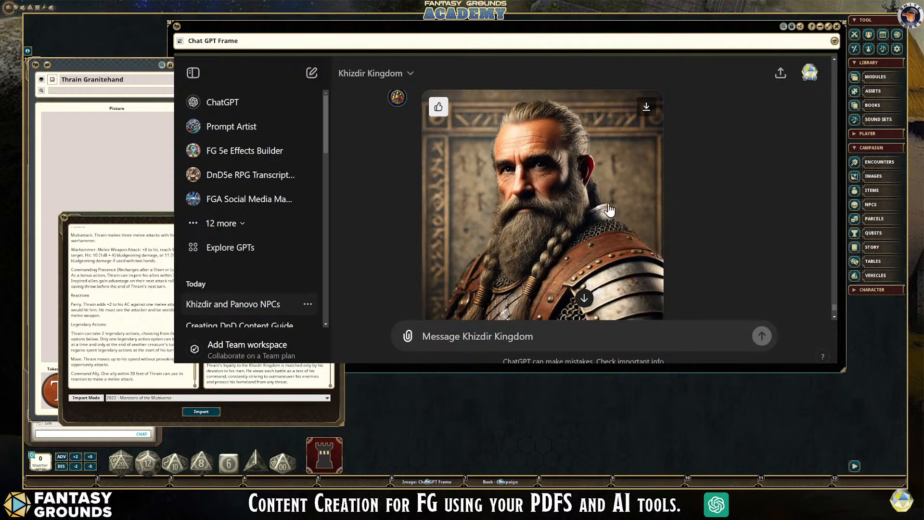
pyautogui.scroll(-1, 609, 210)
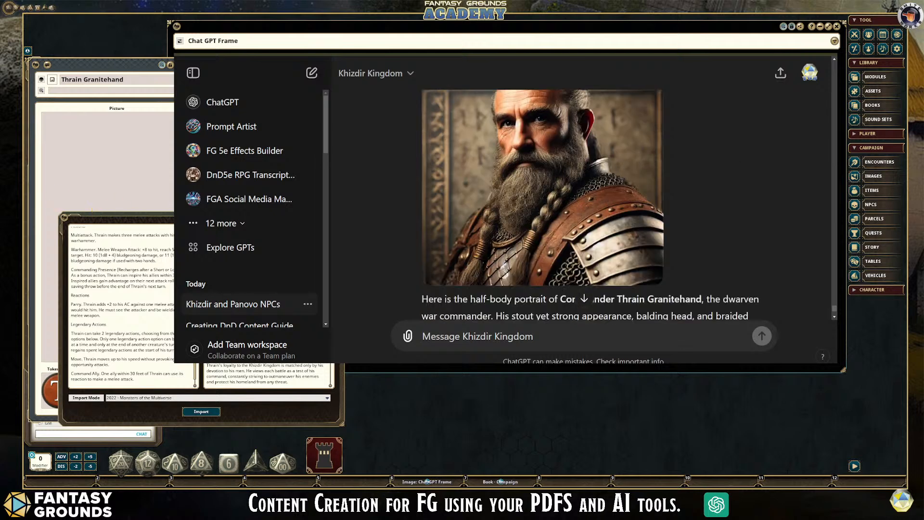
pyautogui.click(336, 218)
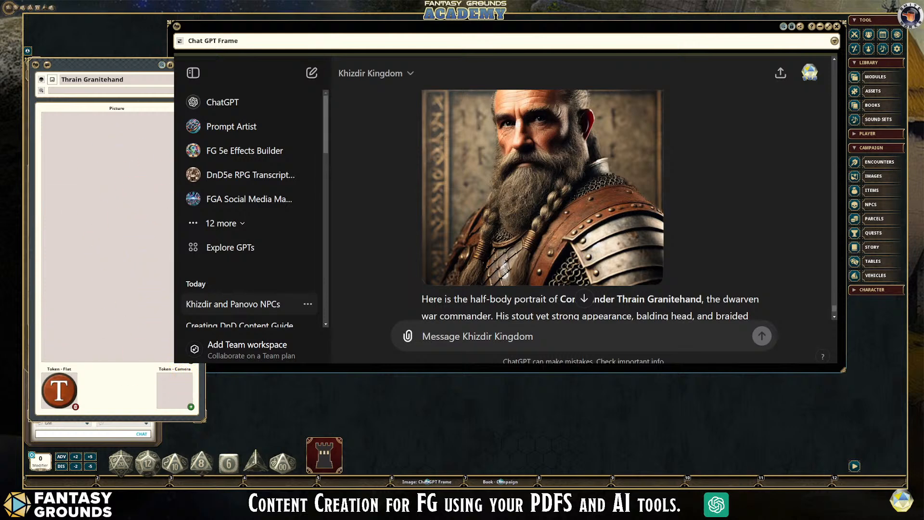
pyautogui.scroll(-3, 542, 187)
pyautogui.scroll(4, 542, 202)
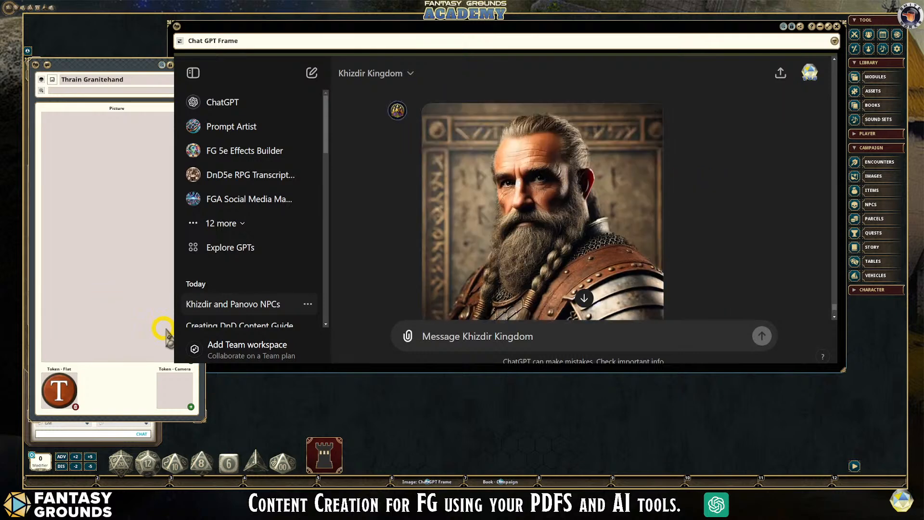
pyautogui.scroll(-1, 543, 202)
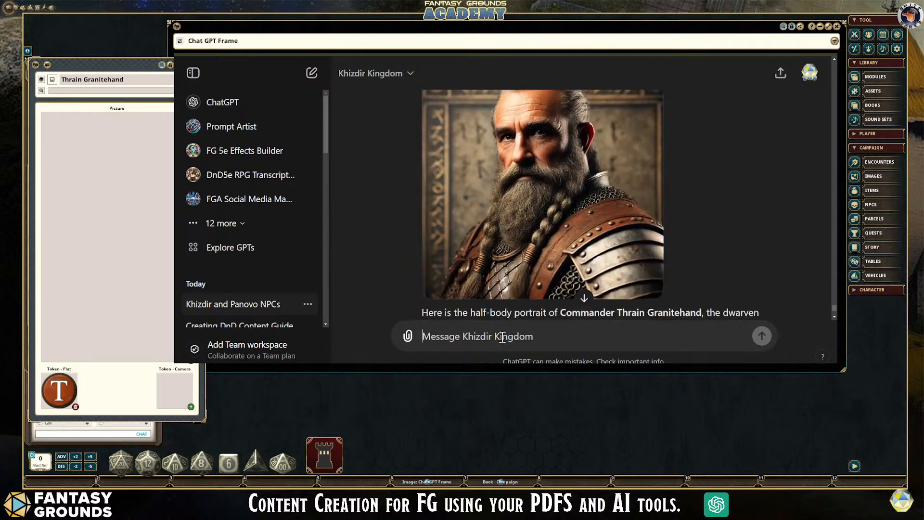
pyautogui.write('BSED ON')
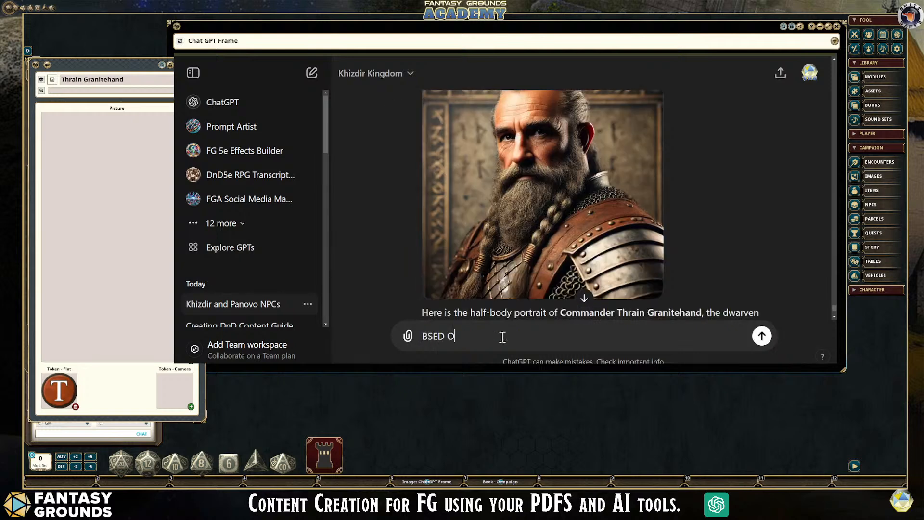
pyautogui.press('BackSpace')
pyautogui.press('BackSpace')
pyautogui.press('BackSpace')
pyautogui.press('BackSpace')
pyautogui.press('BackSpace')
pyautogui.press('BackSpace')
pyautogui.press('BackSpace')
pyautogui.press('BackSpace')
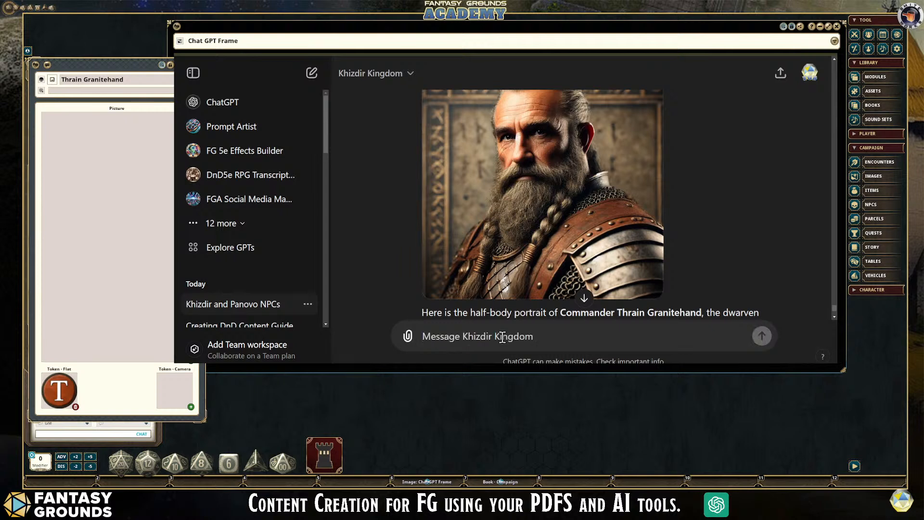
# - Write the follow-up prompt "Create another full body version of the subject above."
pyautogui.write('Create another full body ver')
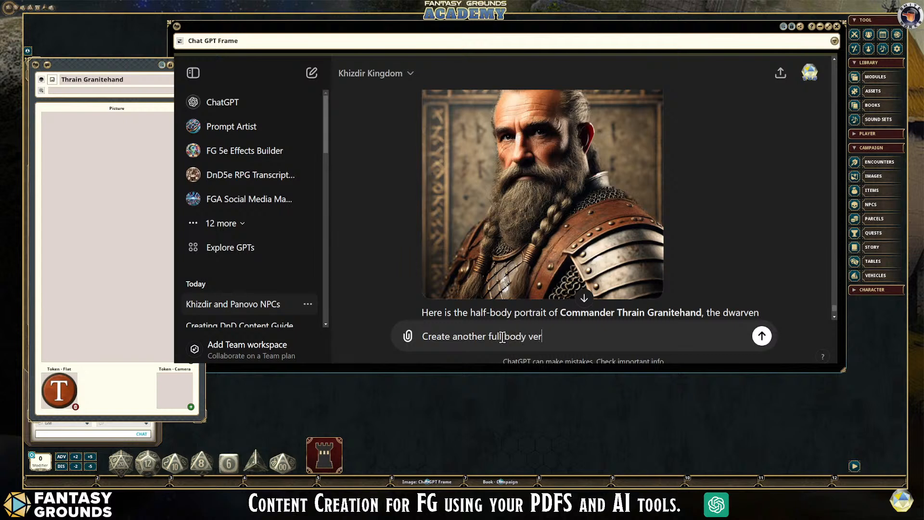
pyautogui.write('sion of the subject a')
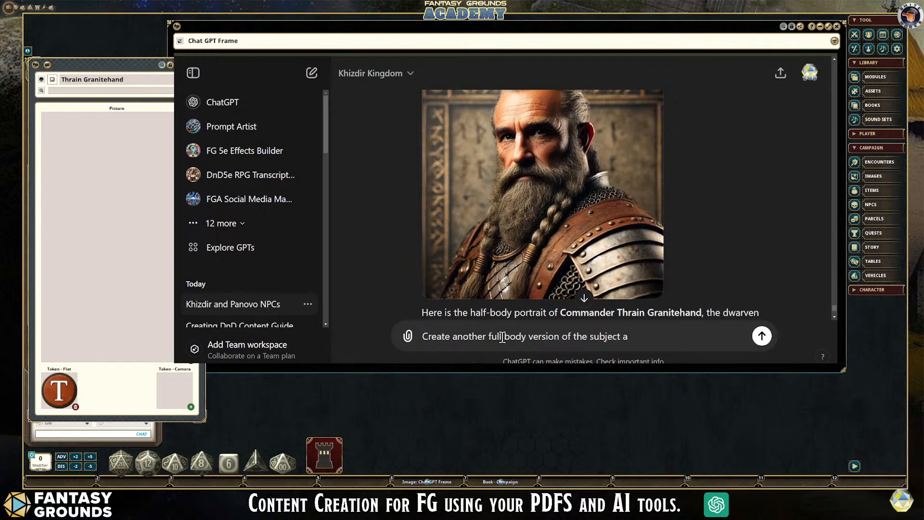
pyautogui.write('bo')
# - Look over the half-body portrait, submit the full-body request and inspect the new full-body picture
pyautogui.scroll(3, 584, 176)
pyautogui.scroll(-4, 578, 204)
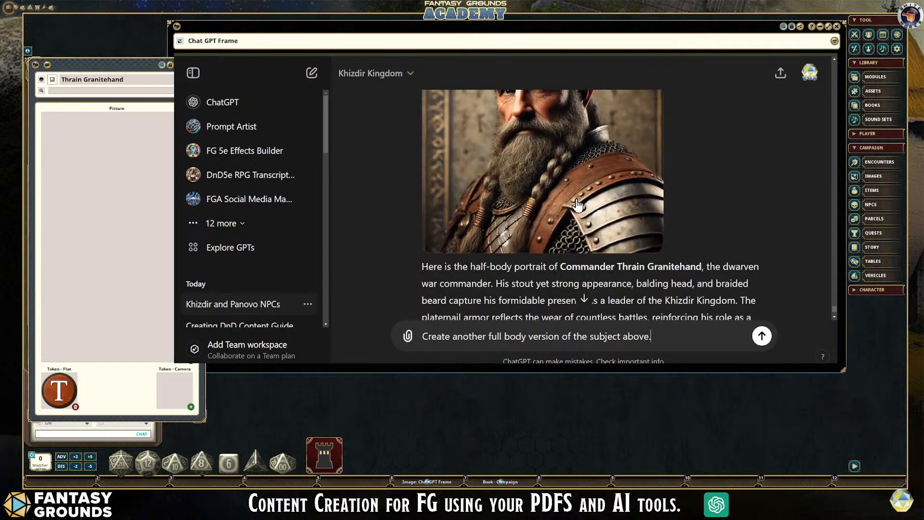
pyautogui.scroll(4, 577, 205)
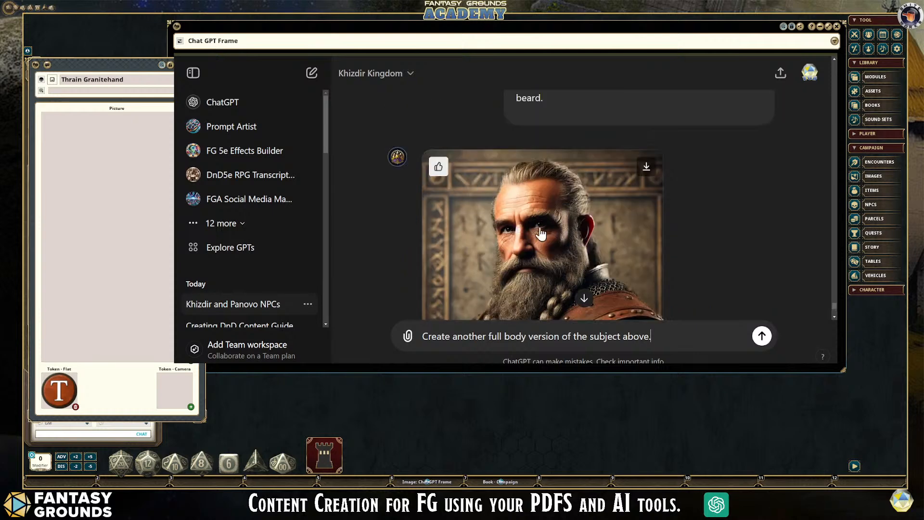
pyautogui.scroll(-1, 539, 219)
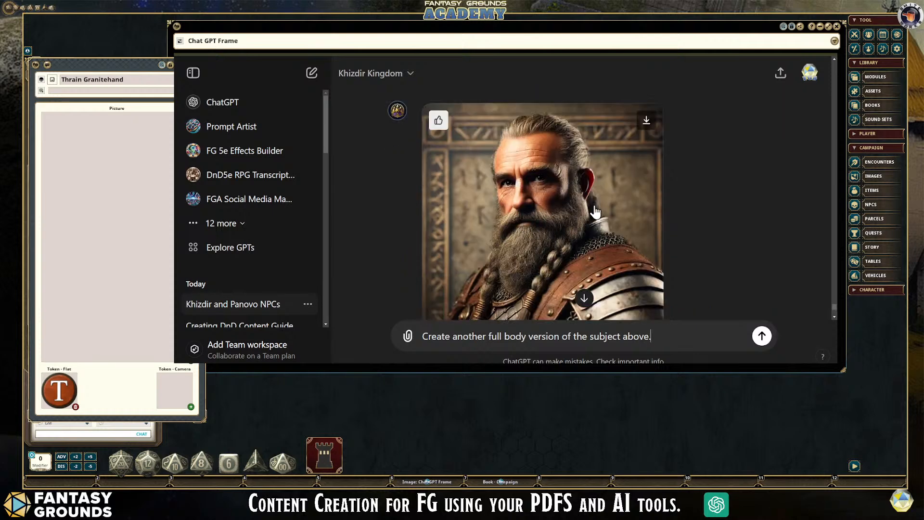
pyautogui.scroll(-1, 595, 212)
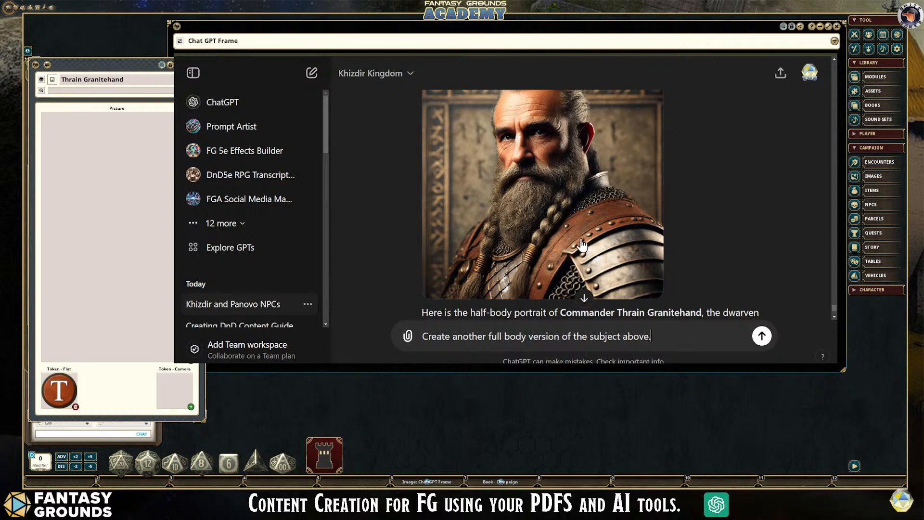
pyautogui.scroll(-1, 541, 254)
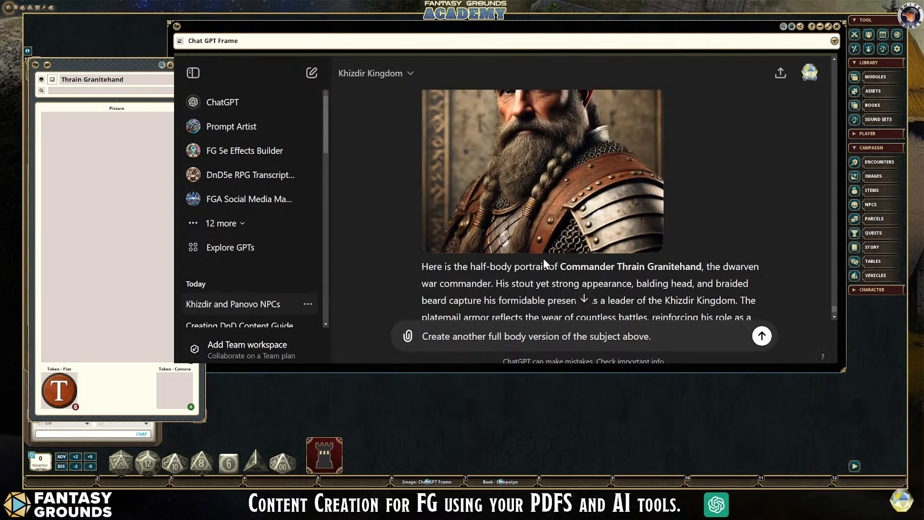
pyautogui.click(762, 335)
pyautogui.scroll(2, 672, 296)
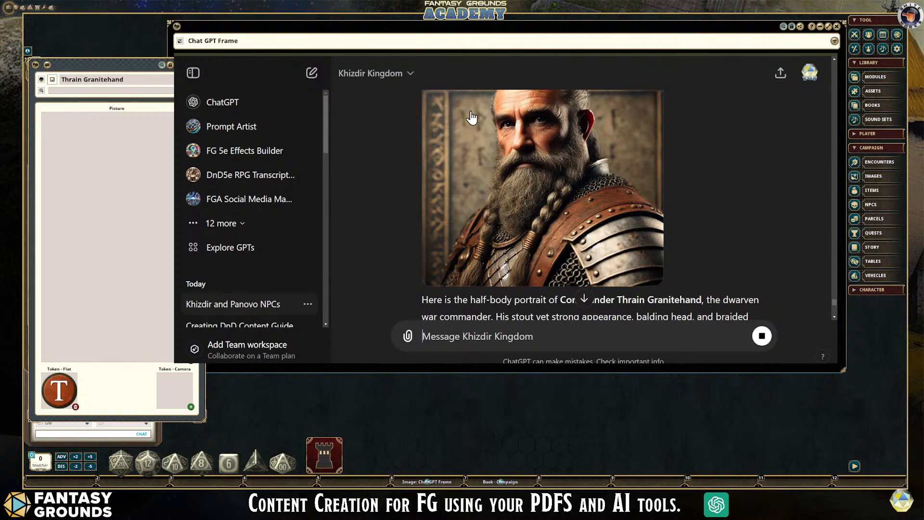
pyautogui.scroll(-5, 532, 209)
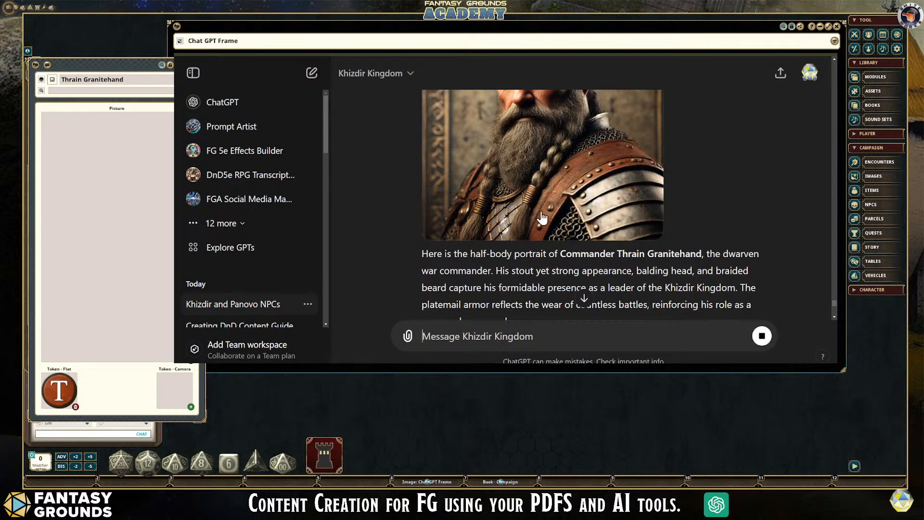
pyautogui.scroll(-3, 609, 221)
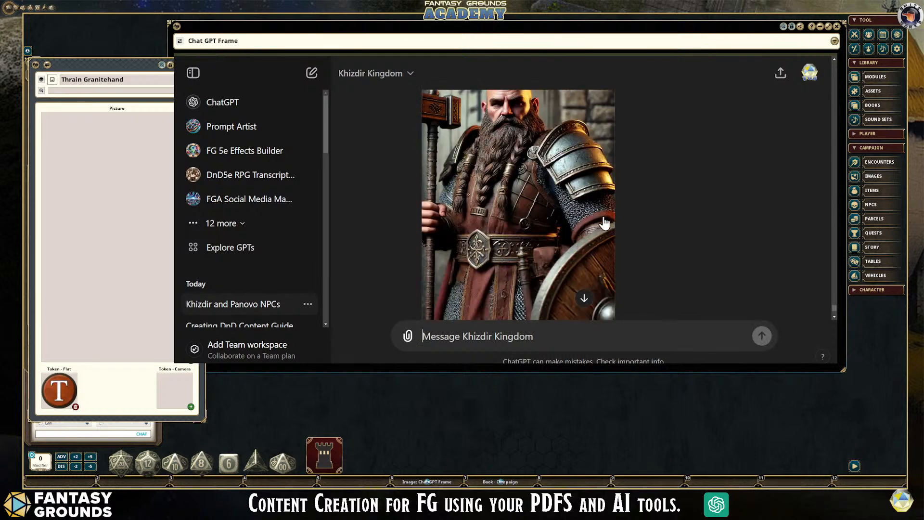
pyautogui.scroll(5, 540, 253)
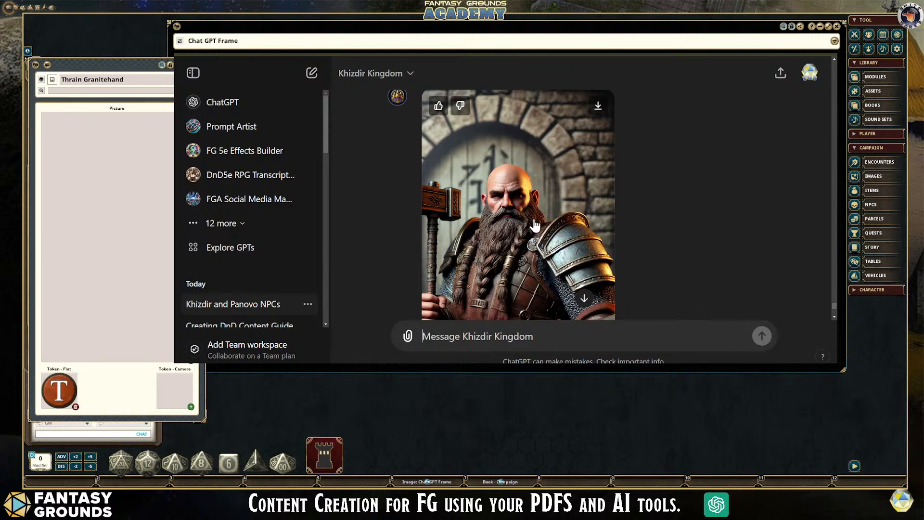
# - Compare the half-body portrait with the full-body picture and give the full-body picture a positive rating
pyautogui.scroll(-5, 536, 220)
pyautogui.scroll(15, 536, 218)
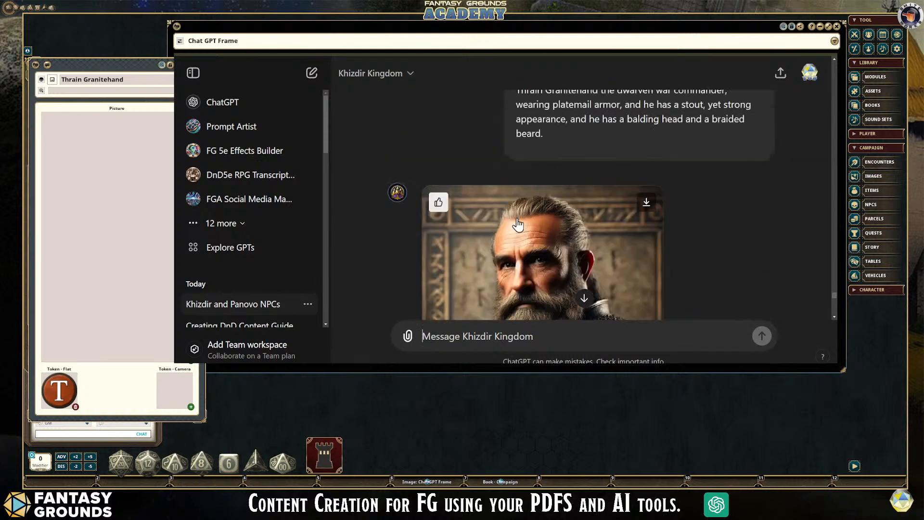
pyautogui.scroll(-1, 532, 240)
pyautogui.scroll(-3, 543, 239)
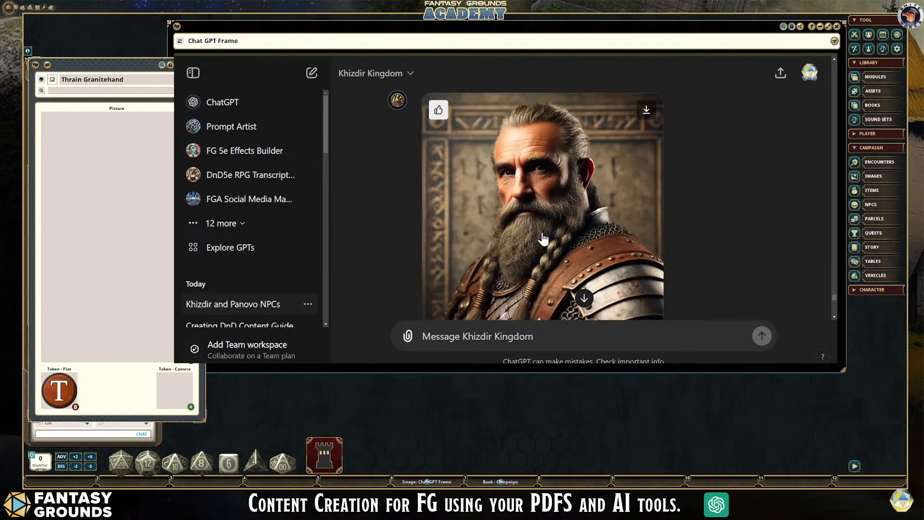
pyautogui.scroll(2, 544, 235)
pyautogui.scroll(-10, 538, 218)
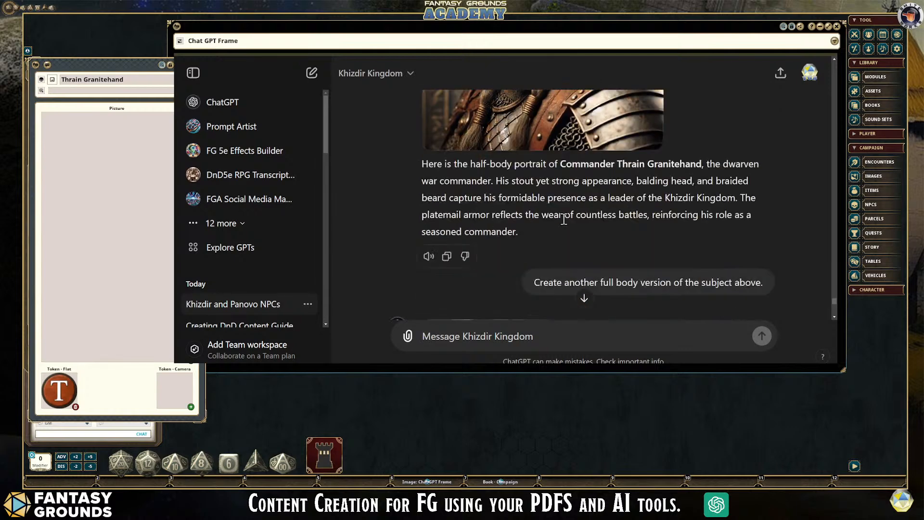
pyautogui.scroll(-5, 558, 229)
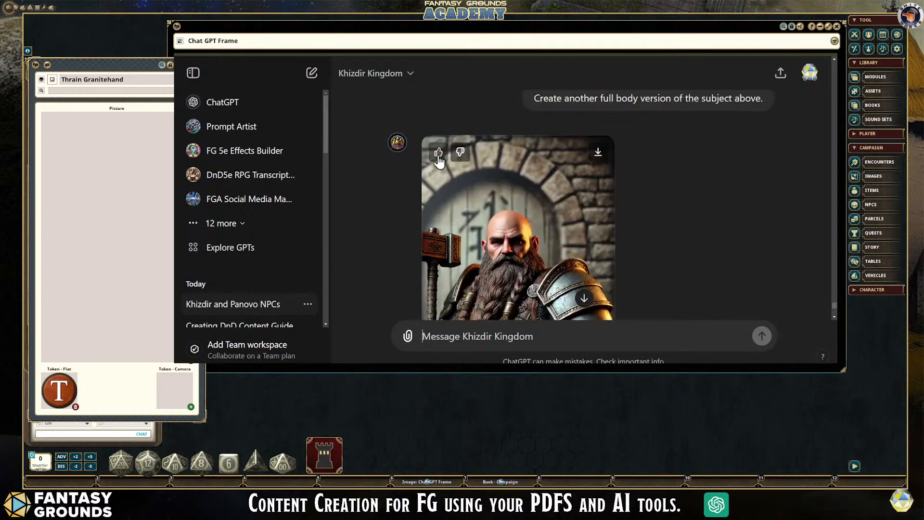
pyautogui.scroll(-4, 622, 233)
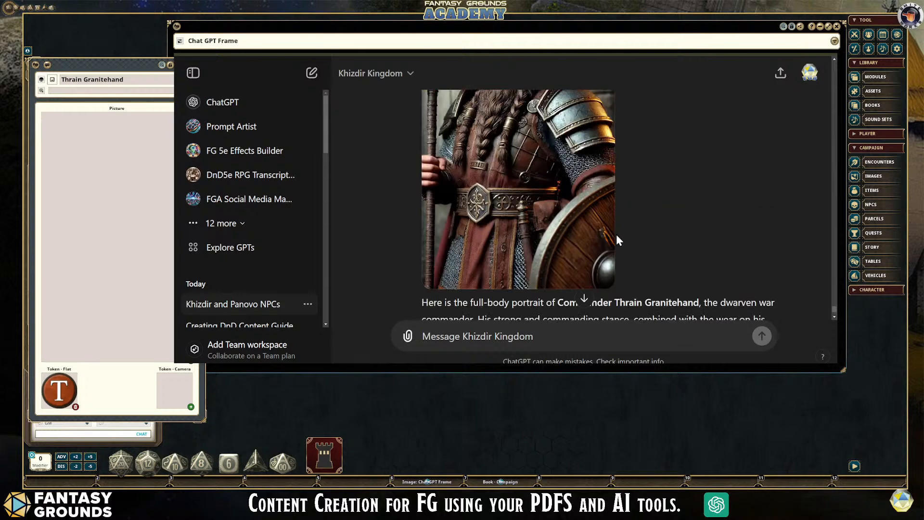
pyautogui.scroll(2, 616, 236)
pyautogui.scroll(3, 521, 218)
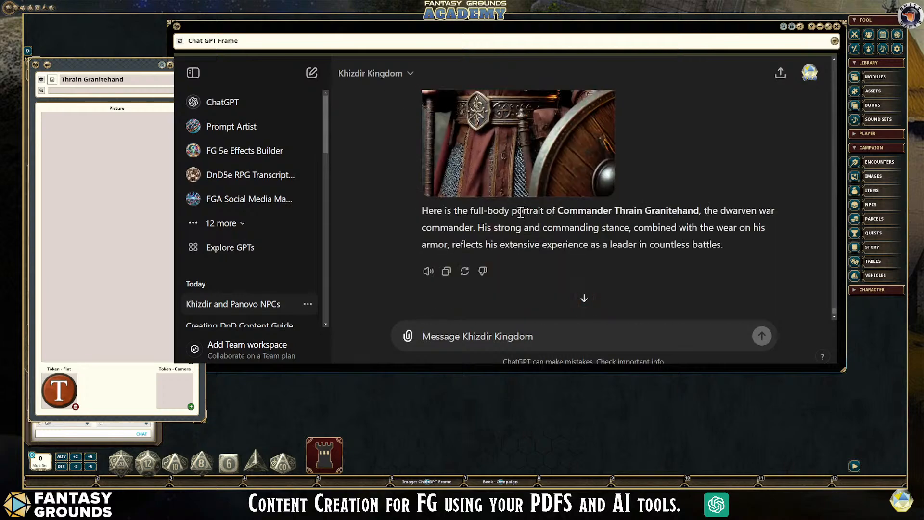
pyautogui.scroll(-4, 520, 214)
pyautogui.scroll(5, 519, 212)
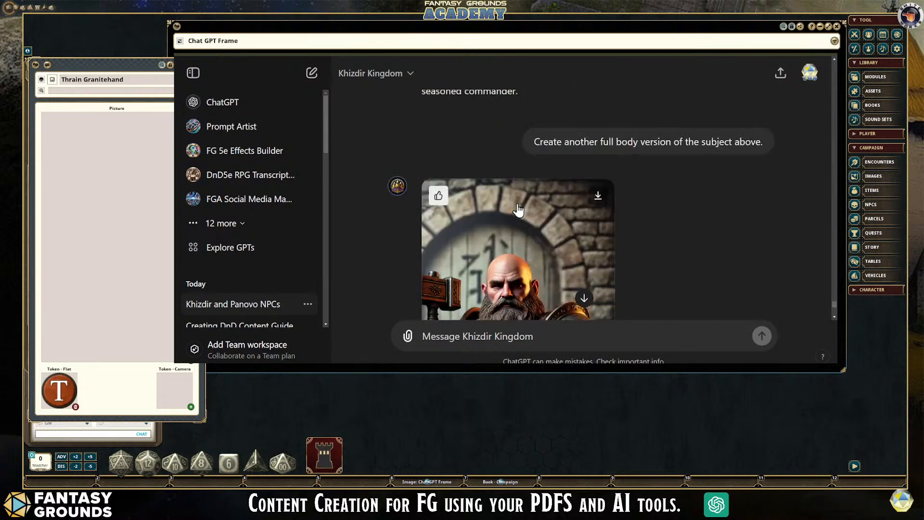
pyautogui.scroll(-2, 518, 208)
# - Copy the earlier half-body image prompt into a new message, restore its initial "B" and change "half" to "full"
pyautogui.scroll(6, 556, 231)
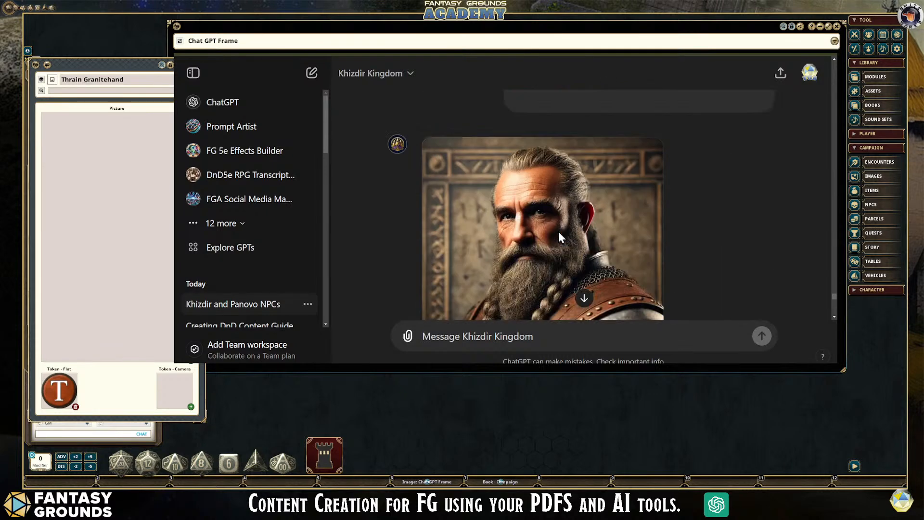
pyautogui.moveTo(553, 271); pyautogui.dragTo(519, 212)
pyautogui.hotkey('ctrl', 'c')
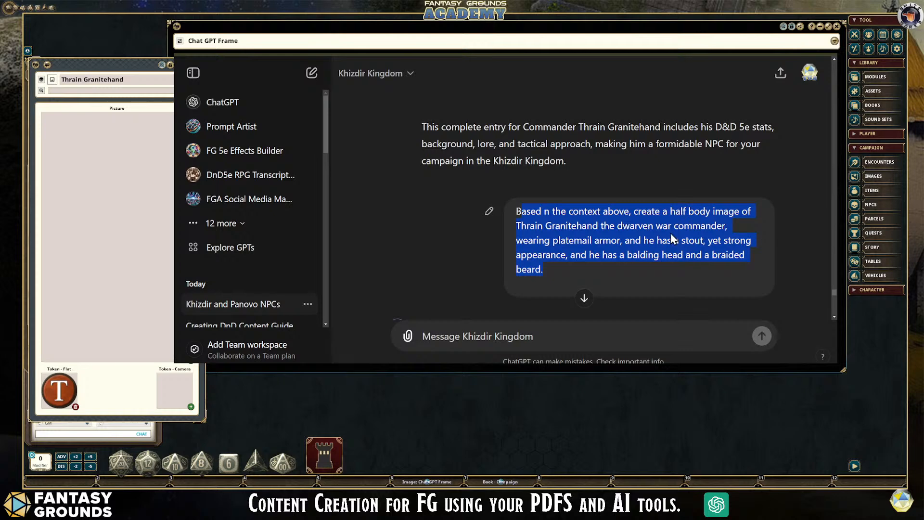
pyautogui.scroll(-3, 623, 281)
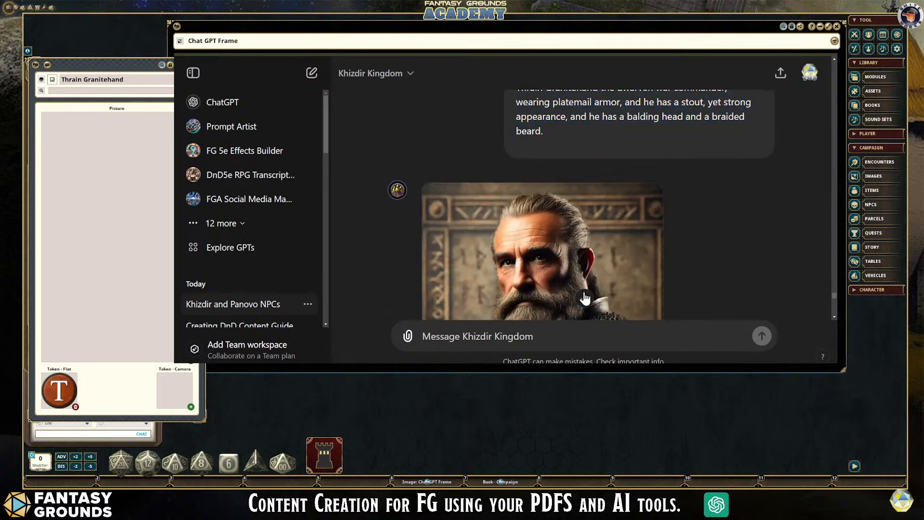
pyautogui.hotkey('ctrl', 'v')
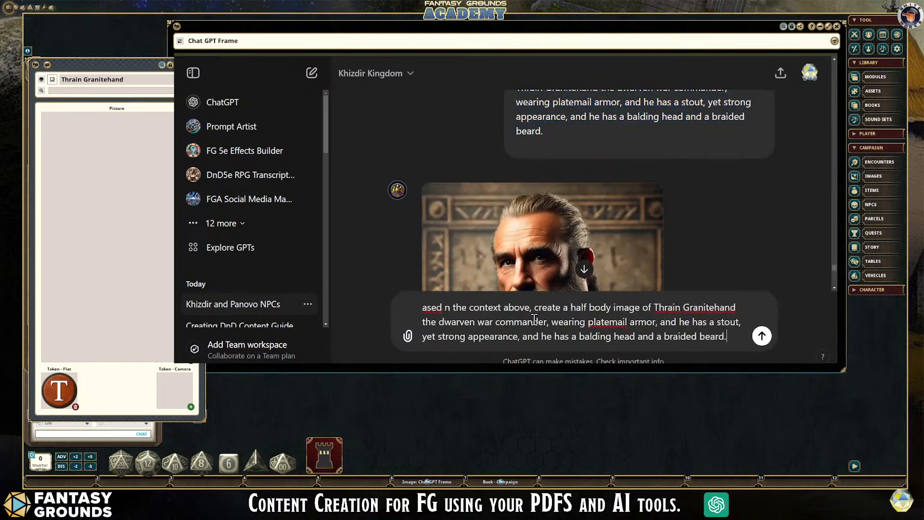
pyautogui.click(422, 307)
pyautogui.write('B')
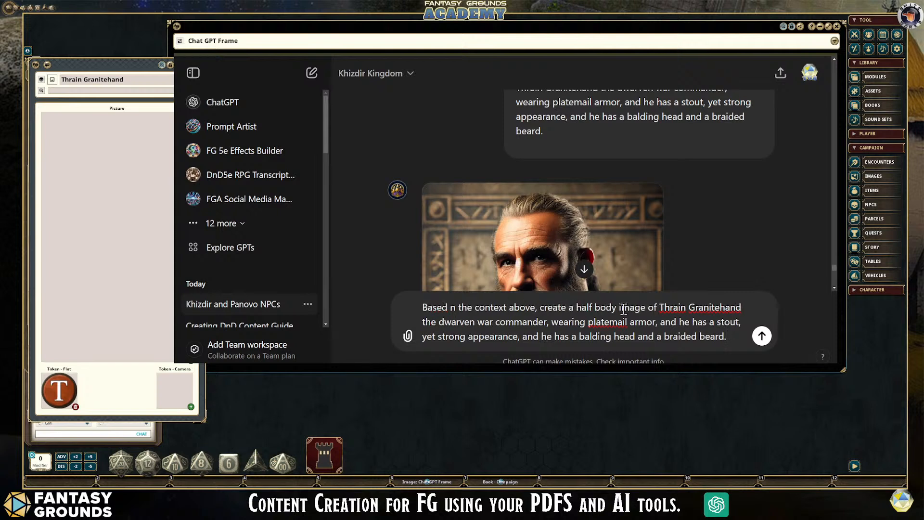
pyautogui.moveTo(592, 307); pyautogui.dragTo(580, 307)
pyautogui.write('full')
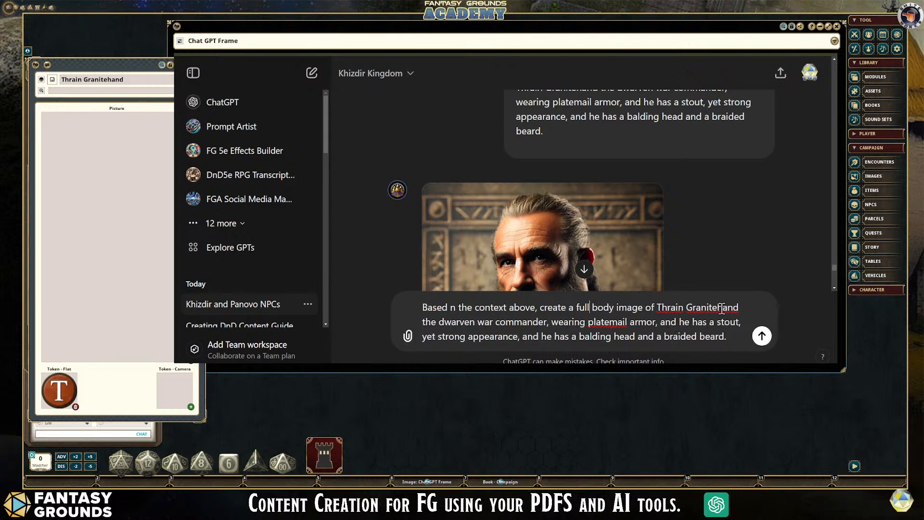
# - Append "Vertical orientation." to the full-body image prompt and submit it
pyautogui.click(740, 336)
pyautogui.write('vertical orientation.')
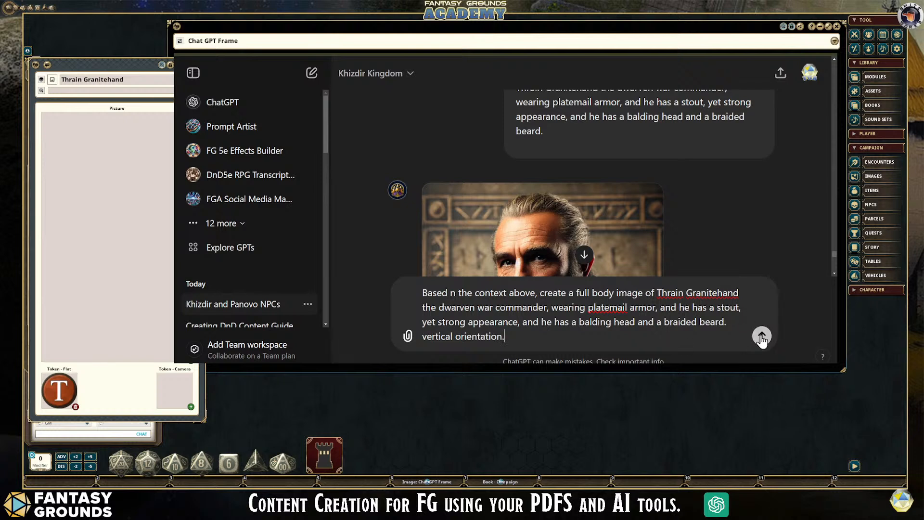
pyautogui.click(426, 334)
pyautogui.press('BackSpace')
pyautogui.write('V')
pyautogui.click(546, 336)
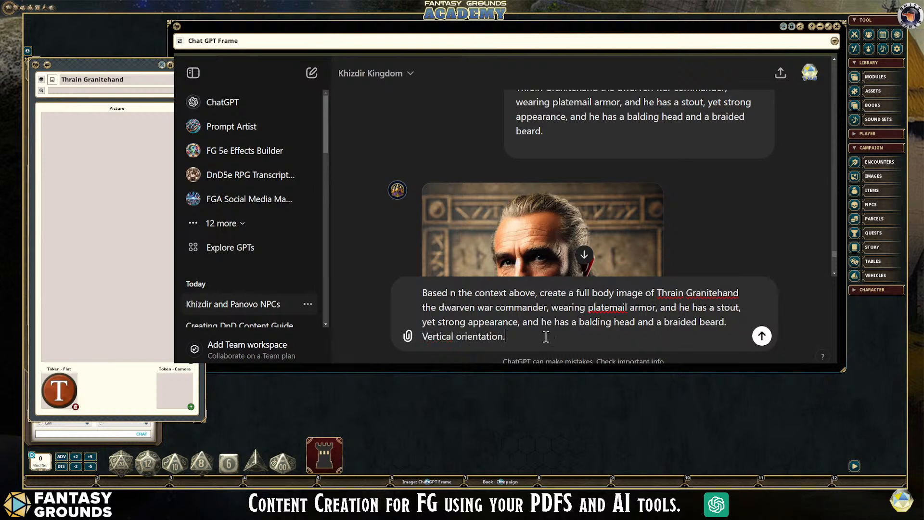
pyautogui.click(762, 335)
# - Review the earlier full-body and half-body pictures of the dwarven commander while the new image generates
pyautogui.scroll(6, 651, 280)
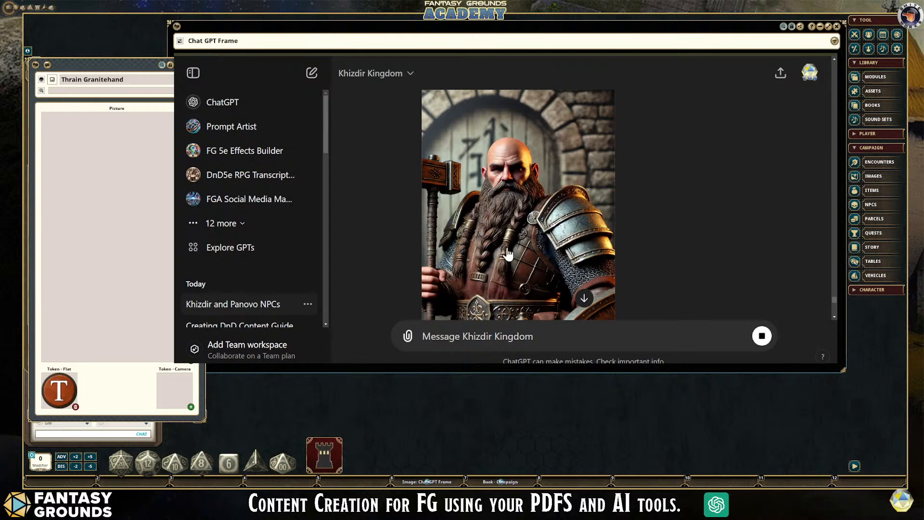
pyautogui.scroll(2, 515, 246)
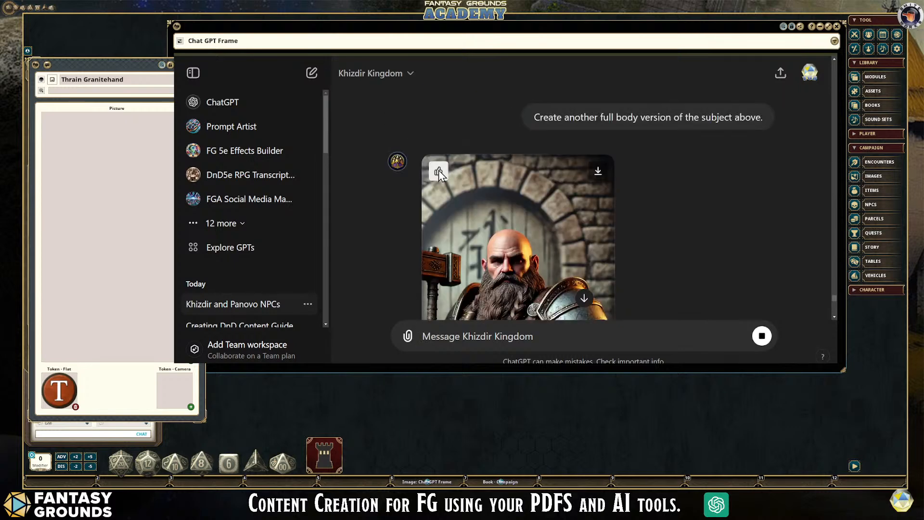
pyautogui.scroll(-2, 549, 256)
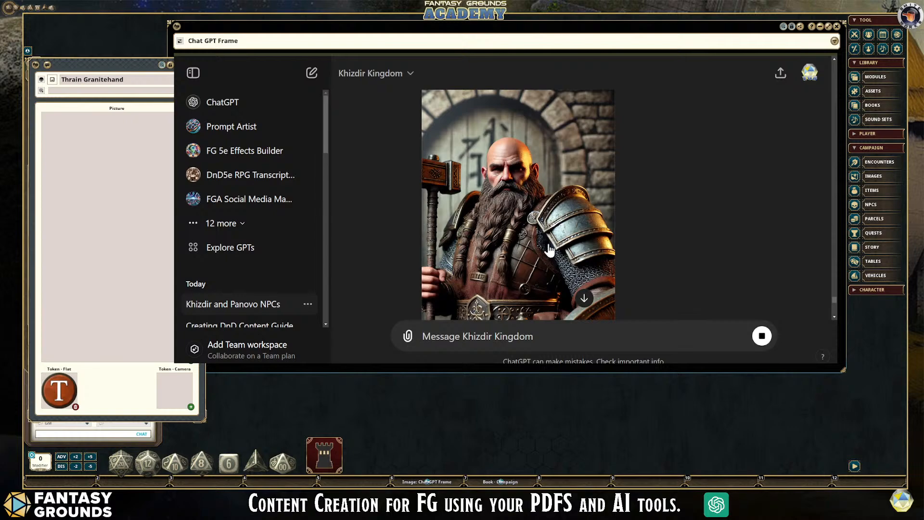
pyautogui.scroll(7, 548, 250)
pyautogui.scroll(-5, 548, 248)
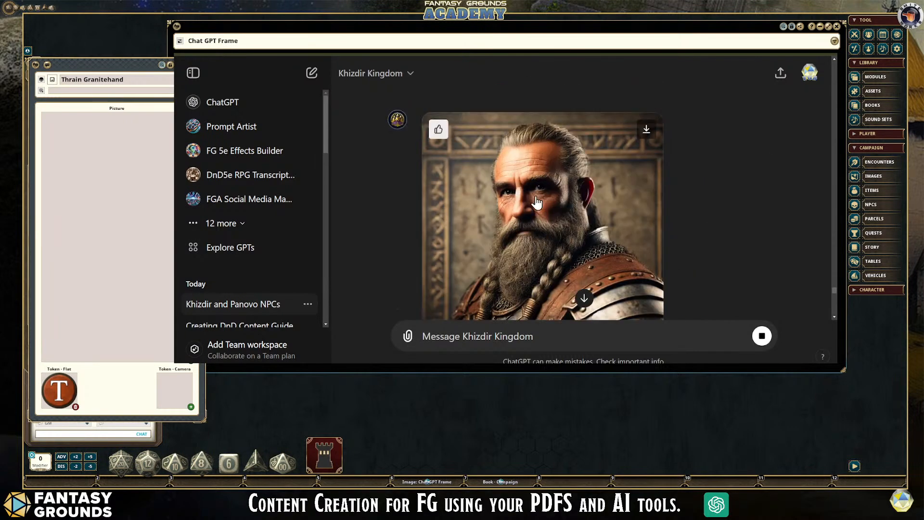
pyautogui.scroll(3, 550, 244)
pyautogui.scroll(-3, 552, 241)
# - Inspect the newly generated vertical picture of the commander from head to boots and read its description
pyautogui.scroll(-10, 553, 237)
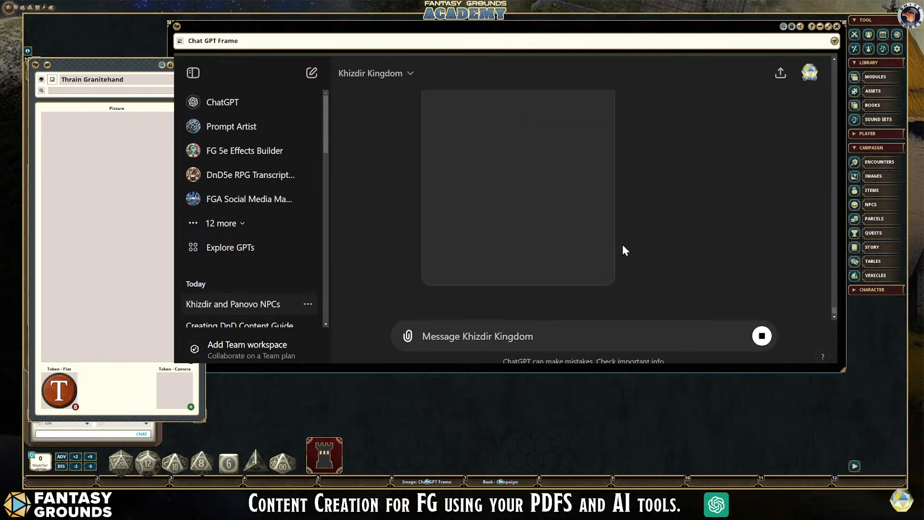
pyautogui.scroll(-1, 639, 243)
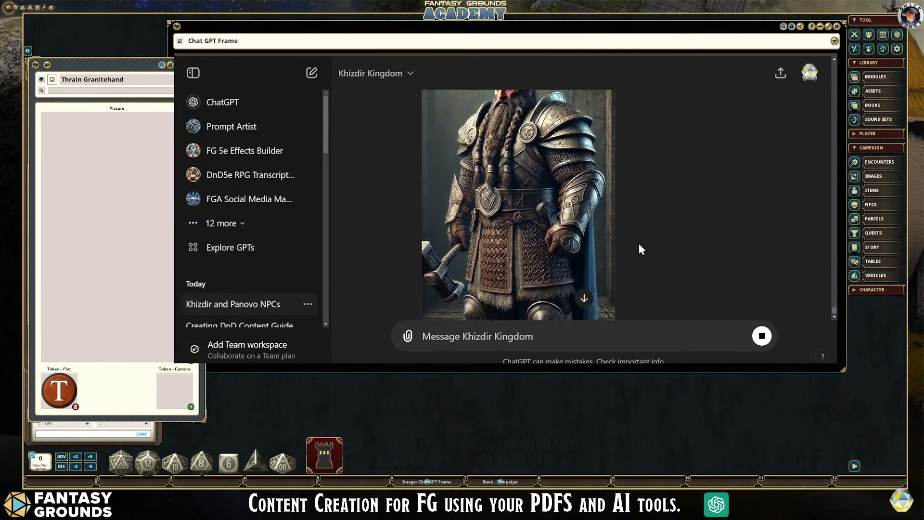
pyautogui.scroll(-1, 616, 245)
pyautogui.scroll(3, 539, 252)
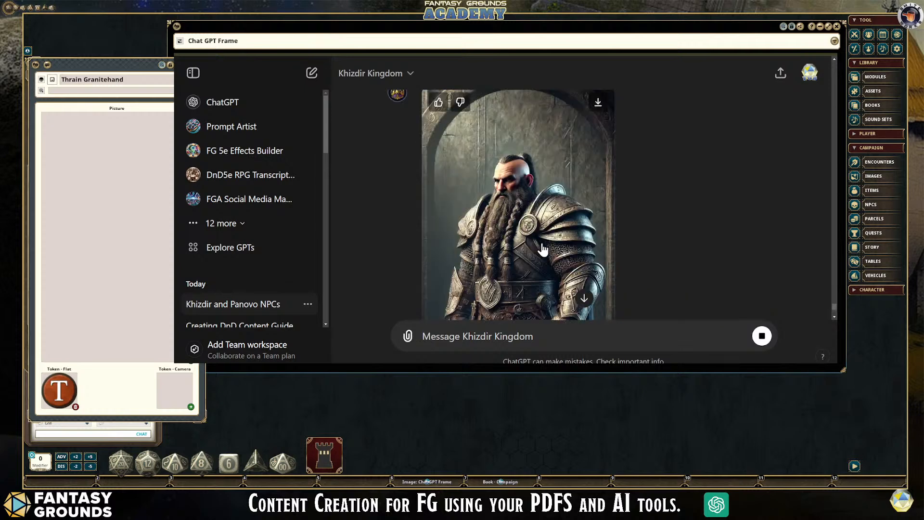
pyautogui.scroll(1, 541, 243)
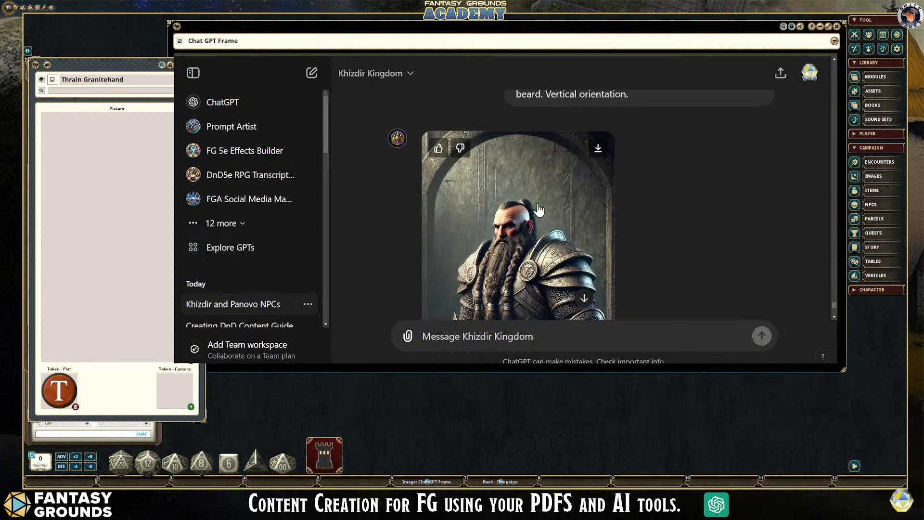
pyautogui.scroll(-5, 538, 211)
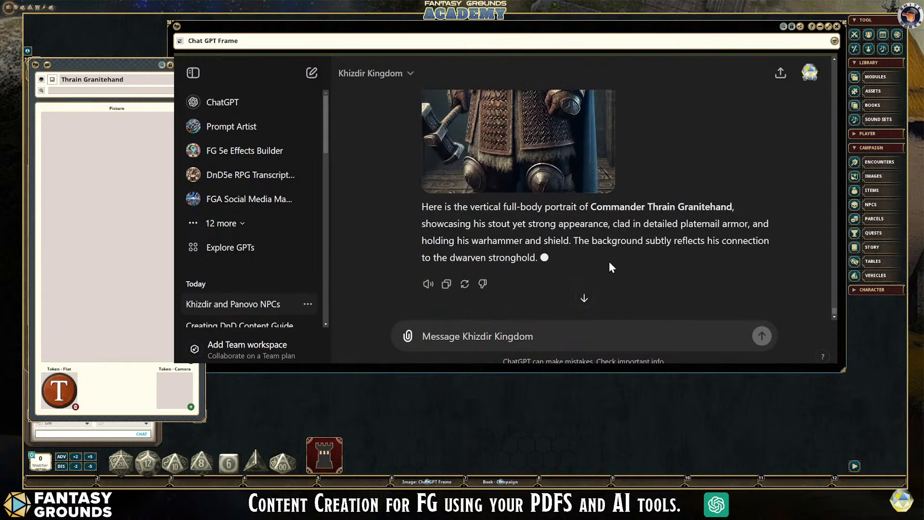
pyautogui.scroll(3, 629, 266)
pyautogui.scroll(-2, 628, 266)
# - Copy the submitted full-body prompt ending in "Vertical orientation." into a new message
pyautogui.scroll(1, 629, 265)
pyautogui.scroll(5, 628, 264)
pyautogui.moveTo(635, 232); pyautogui.dragTo(514, 175)
pyautogui.hotkey('ctrl', 'c')
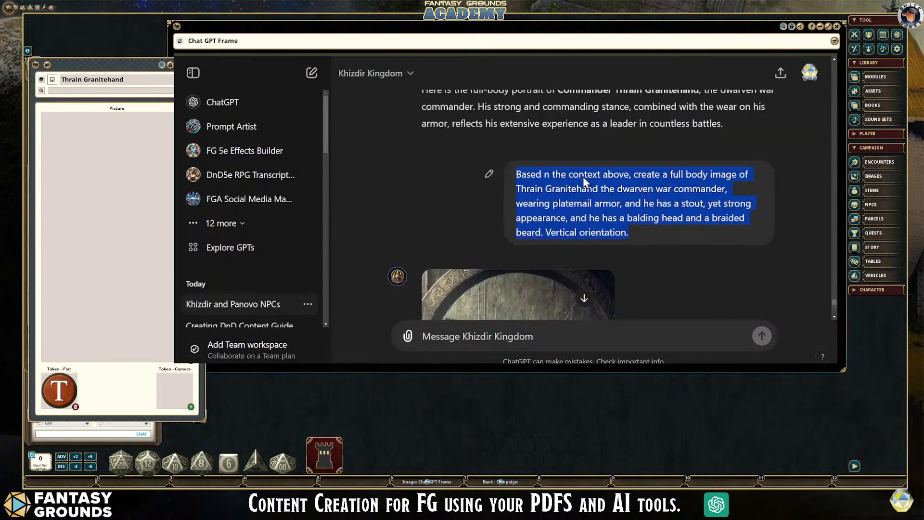
pyautogui.click(477, 333)
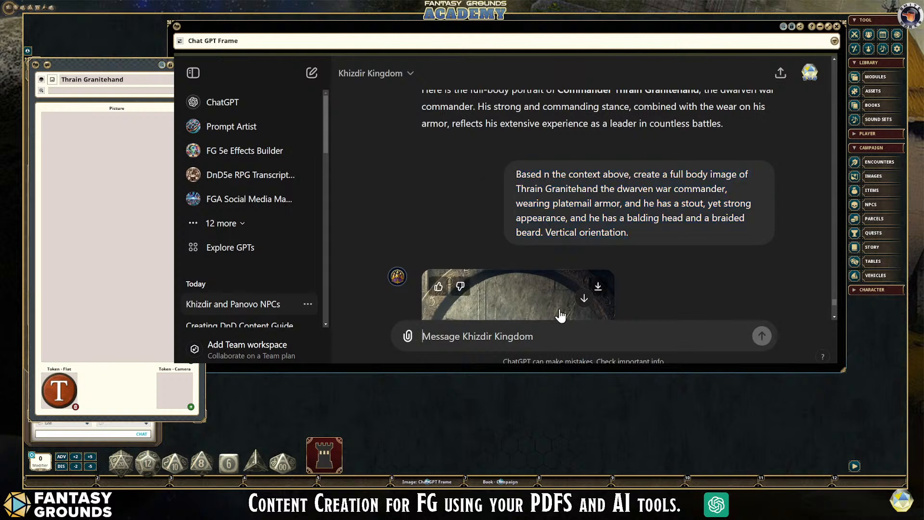
pyautogui.hotkey('ctrl', 'v')
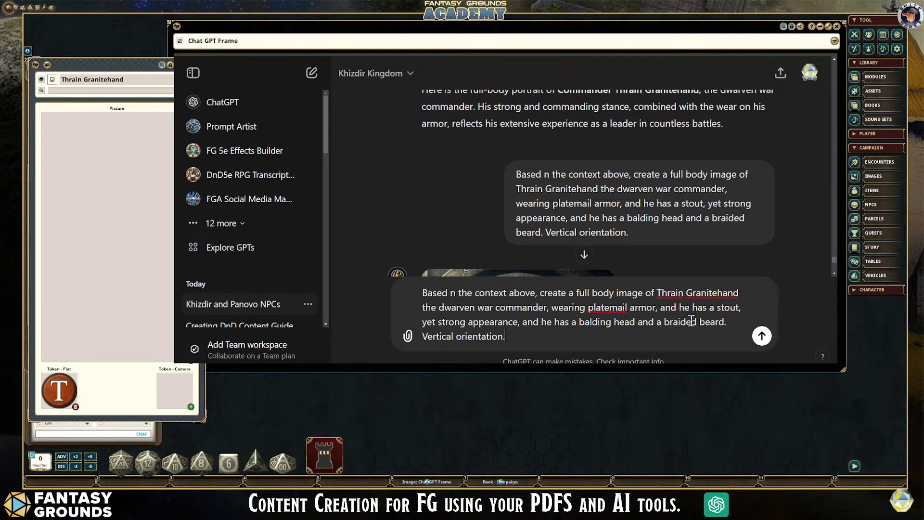
# - Insert "He is also wearing armored boots" before "Vertical orientation." in the copied full-body image prompt
pyautogui.click(743, 322)
pyautogui.write('Hr')
pyautogui.press('BackSpace')
pyautogui.write('e is also w')
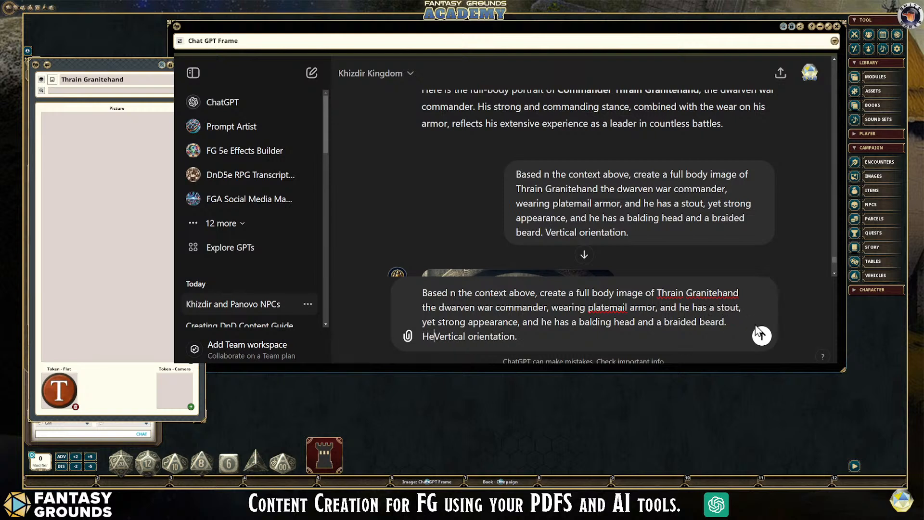
pyautogui.write('ea')
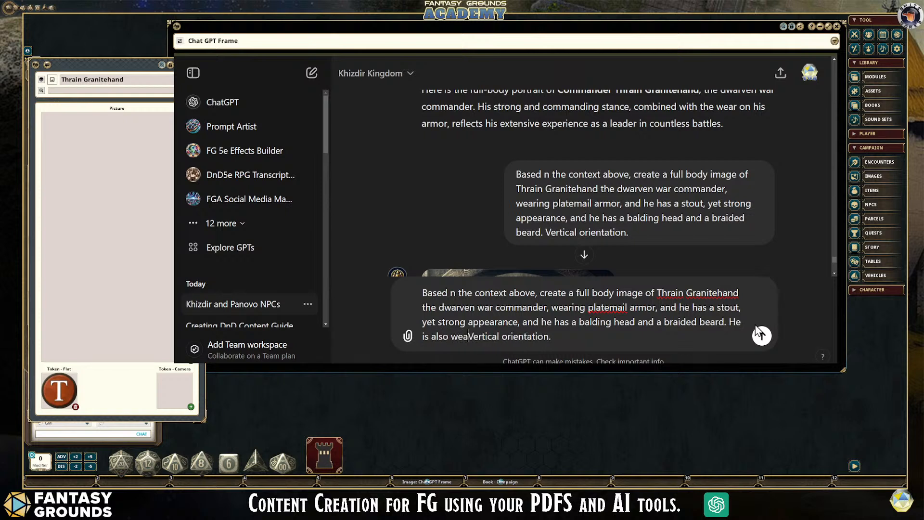
pyautogui.write('ring a pa')
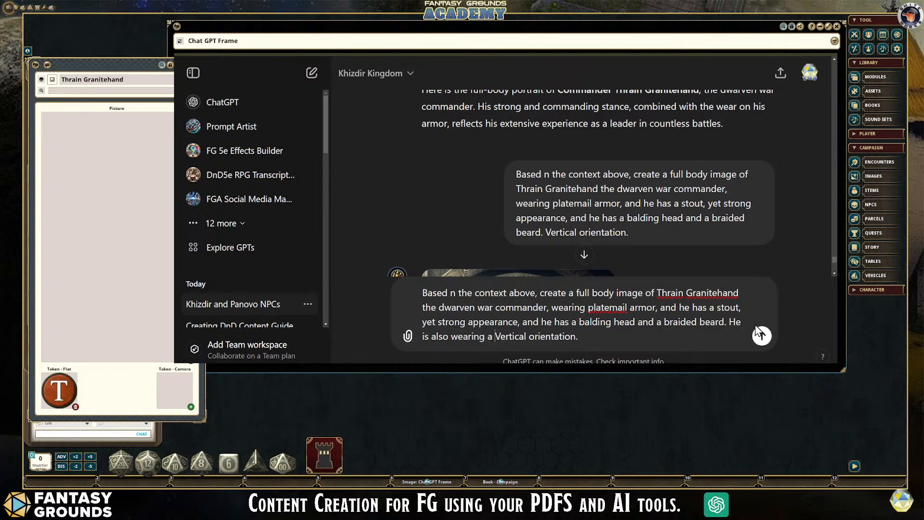
pyautogui.press('BackSpace')
pyautogui.press('BackSpace')
pyautogui.press('BackSpace')
pyautogui.press('BackSpace')
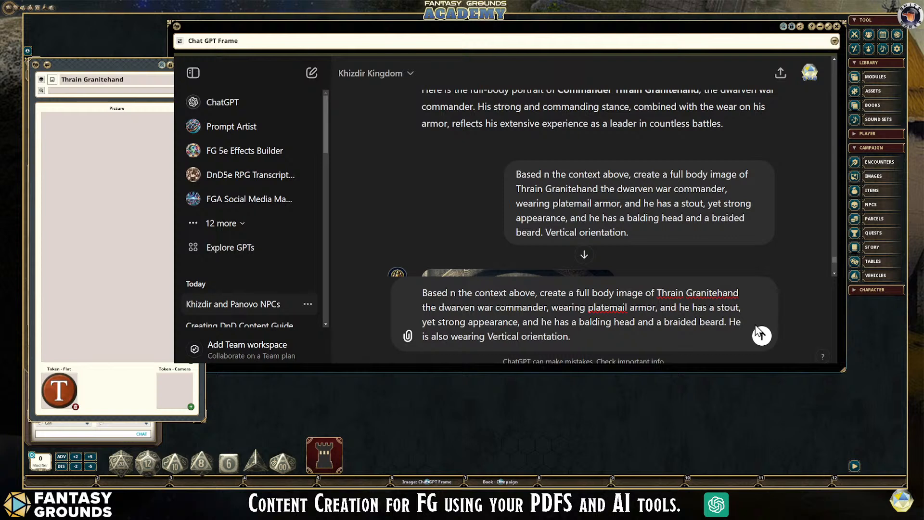
pyautogui.write('armored')
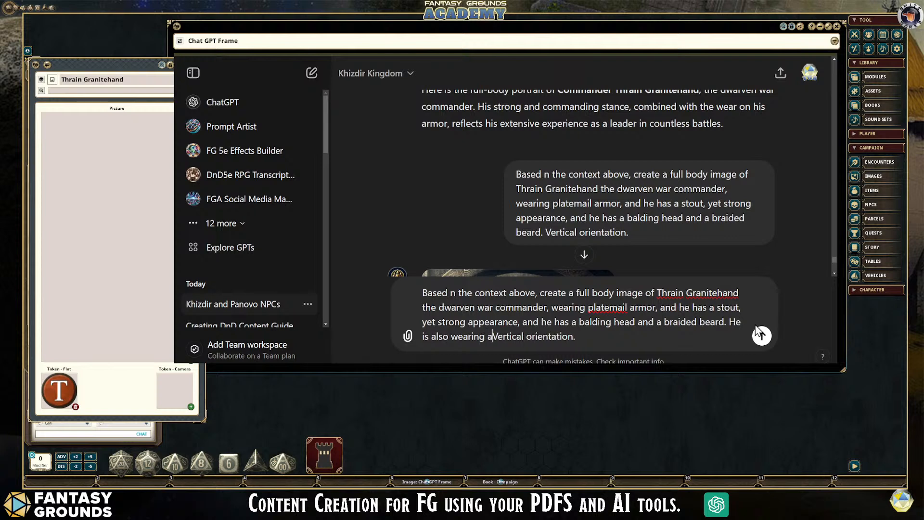
pyautogui.write(' boots')
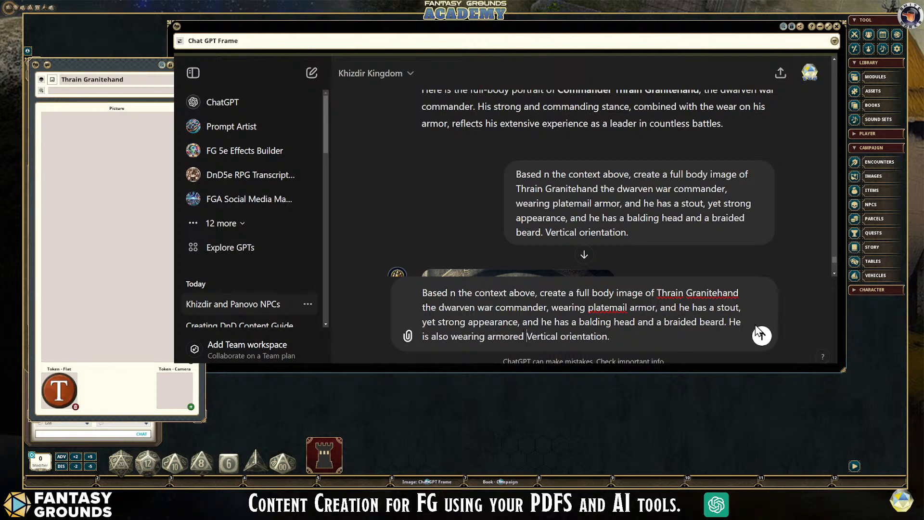
pyautogui.write(' and the')
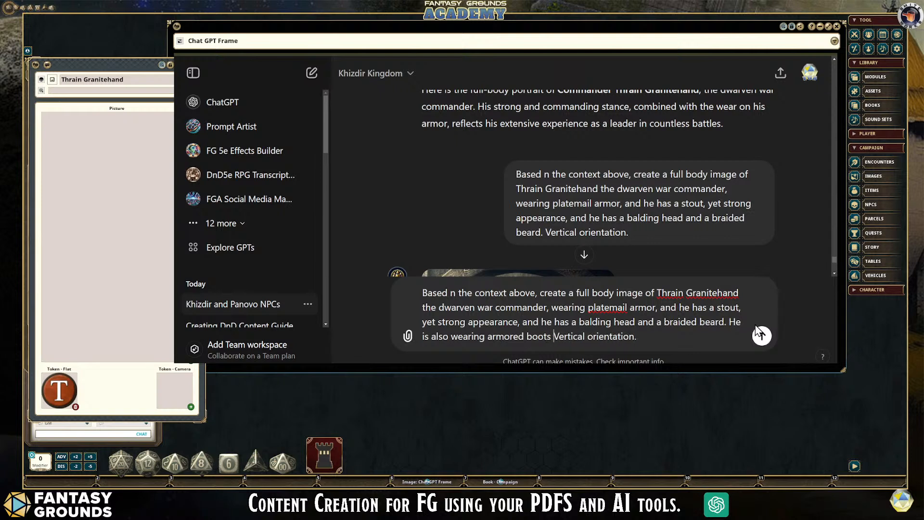
pyautogui.write(' grounds is')
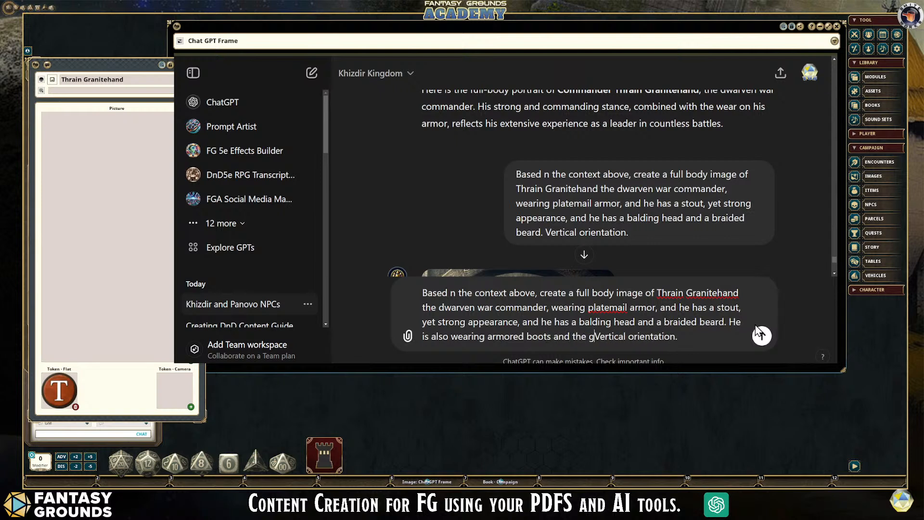
pyautogui.write(' a worn')
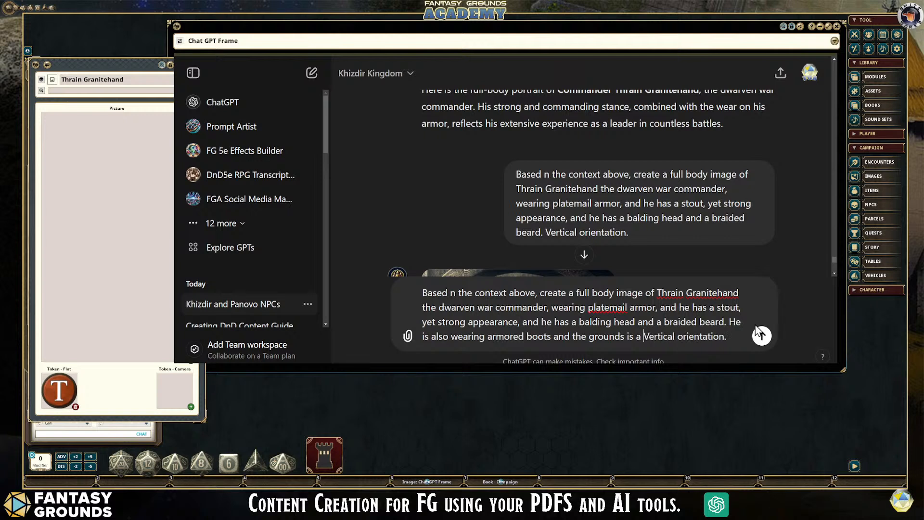
pyautogui.write(' grantie floor.')
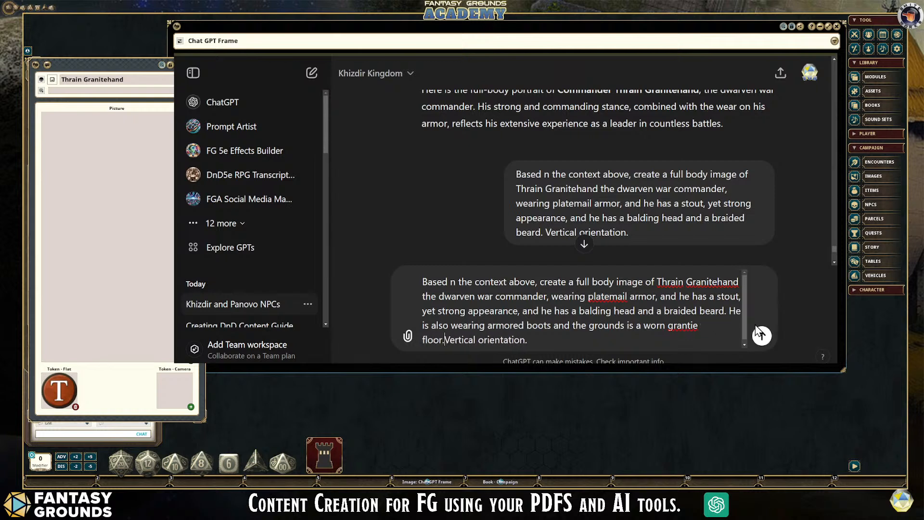
# - Continue the inserted sentence with "and the grounds is a worn granite floor.", correcting the spelling of "granite"
pyautogui.click(686, 326)
pyautogui.write('i')
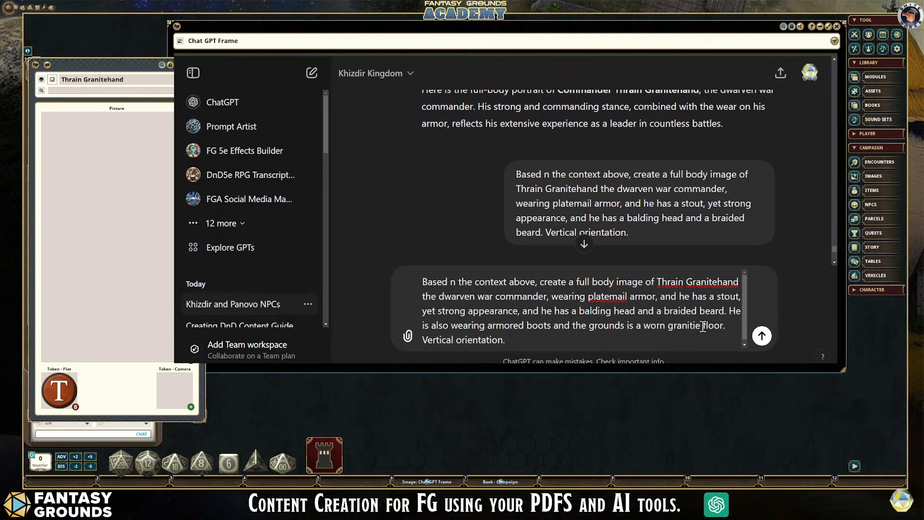
pyautogui.press('Right')
pyautogui.press('Delete')
pyautogui.press('Right')
# - Correct the prompt's opening to "Based on the context above" and submit it
pyautogui.click(451, 282)
pyautogui.write('o')
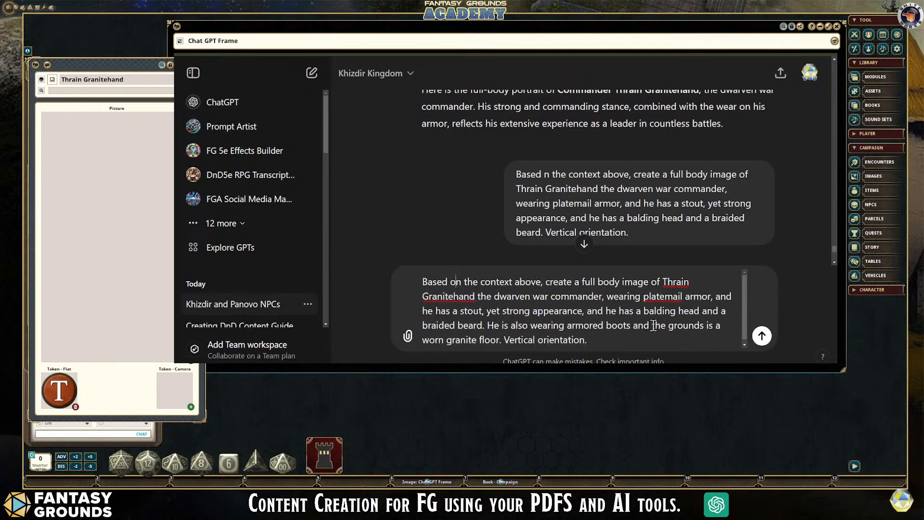
pyautogui.scroll(10, 640, 237)
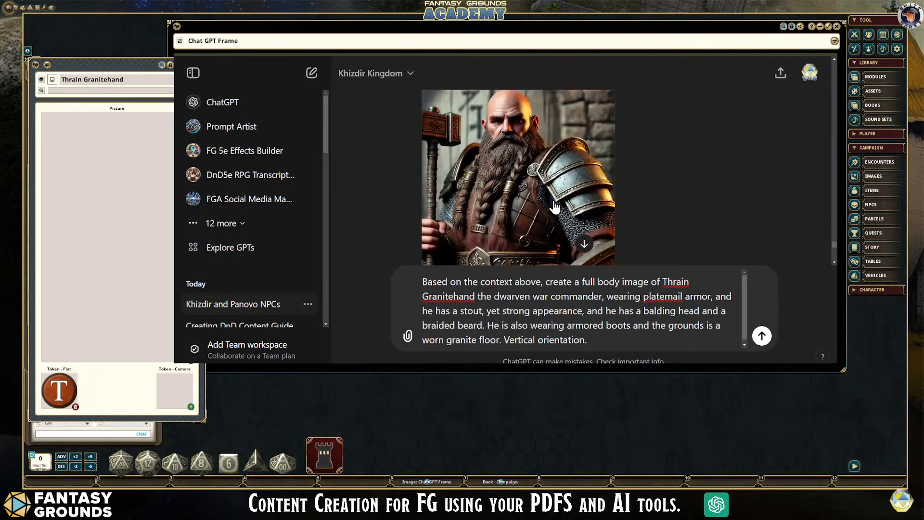
pyautogui.scroll(-2, 580, 160)
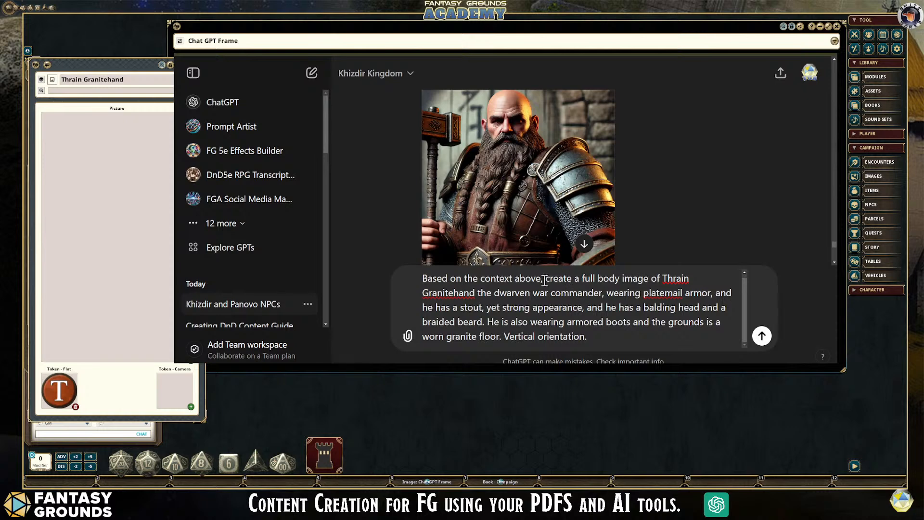
pyautogui.click(755, 338)
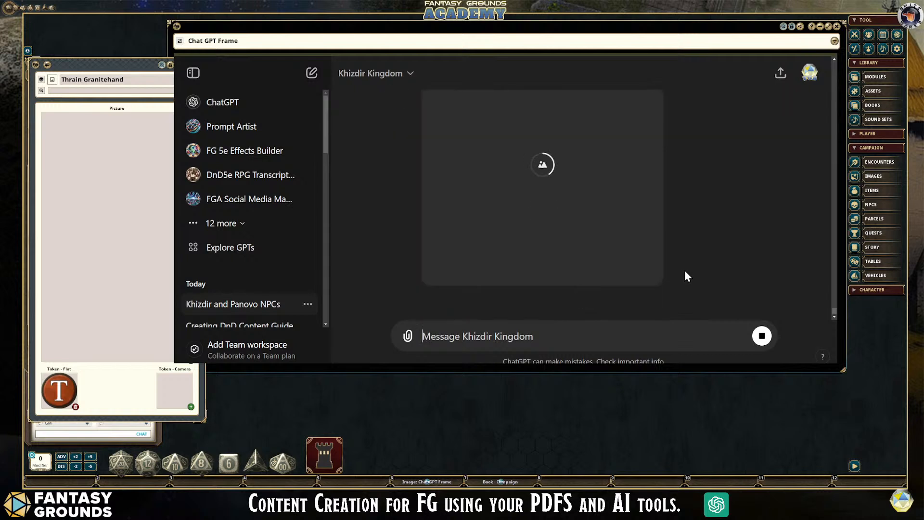
# - Open the newly generated dwarven commander picture for editing and brush a selection over the sword lying on the floor
pyautogui.scroll(-2, 684, 271)
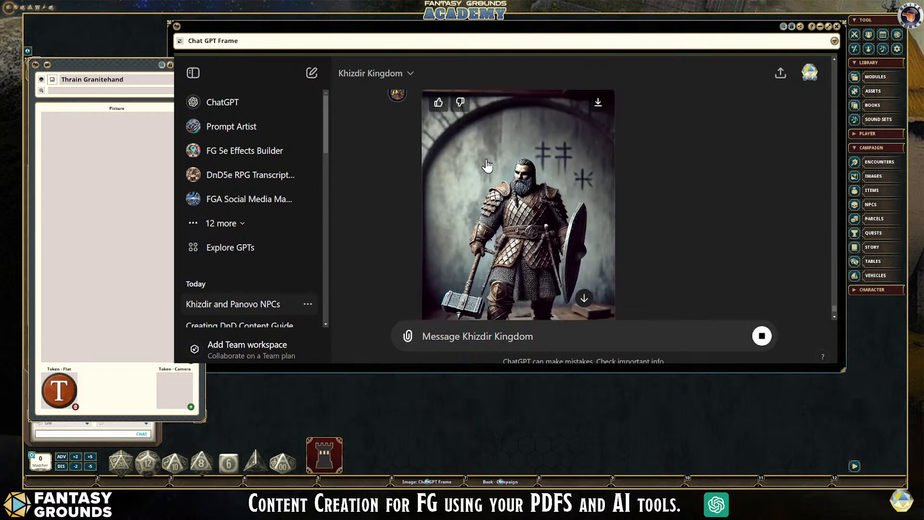
pyautogui.click(525, 186)
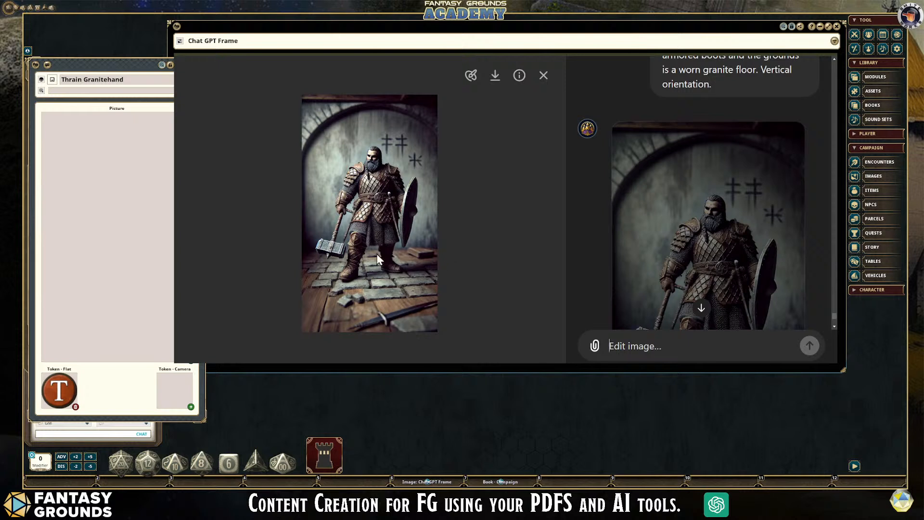
pyautogui.click(470, 76)
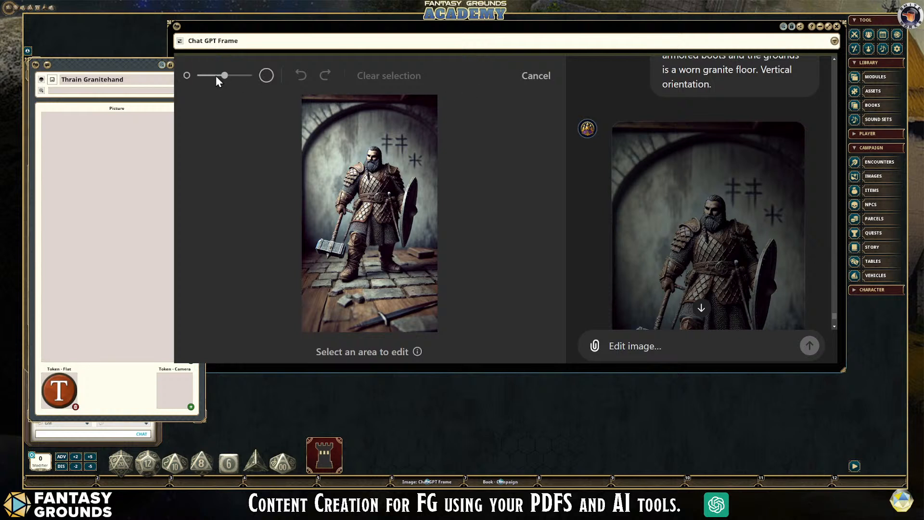
pyautogui.moveTo(344, 328)
pyautogui.mouseDown()
pyautogui.moveTo(434, 301)
pyautogui.moveTo(347, 324)
pyautogui.moveTo(426, 299)
pyautogui.moveTo(375, 311)
pyautogui.moveTo(409, 322)
pyautogui.moveTo(431, 305)
pyautogui.mouseUp()
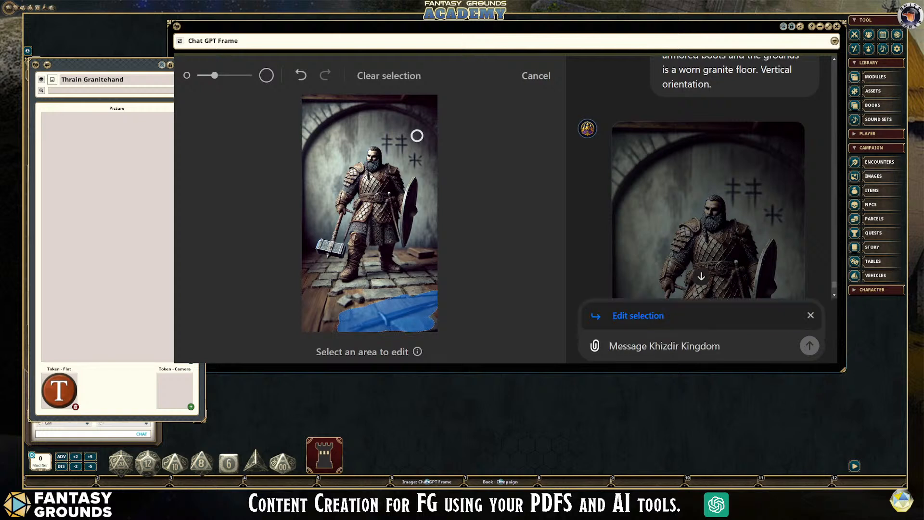
# - Submit the edit instruction "Remove the sword on the floor." for the selected area of the picture
pyautogui.click(663, 345)
pyautogui.write('Remove')
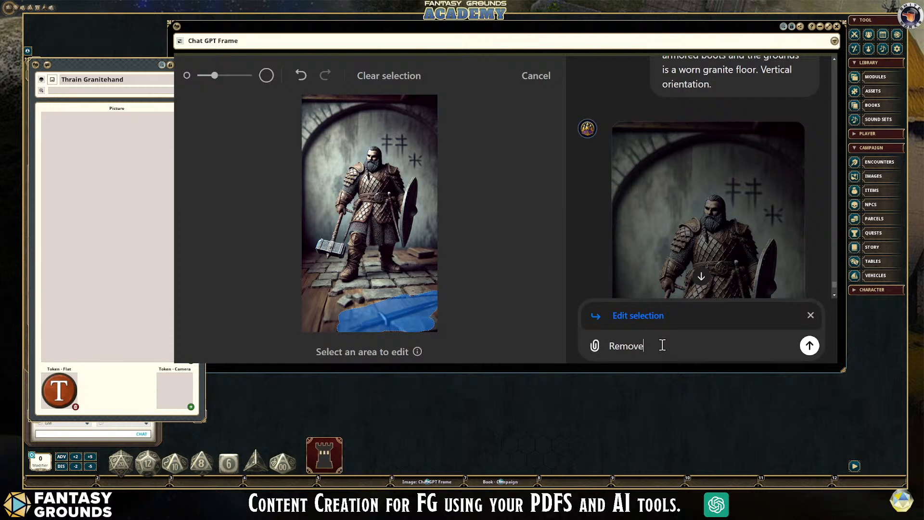
pyautogui.write(' the sword on the floor.')
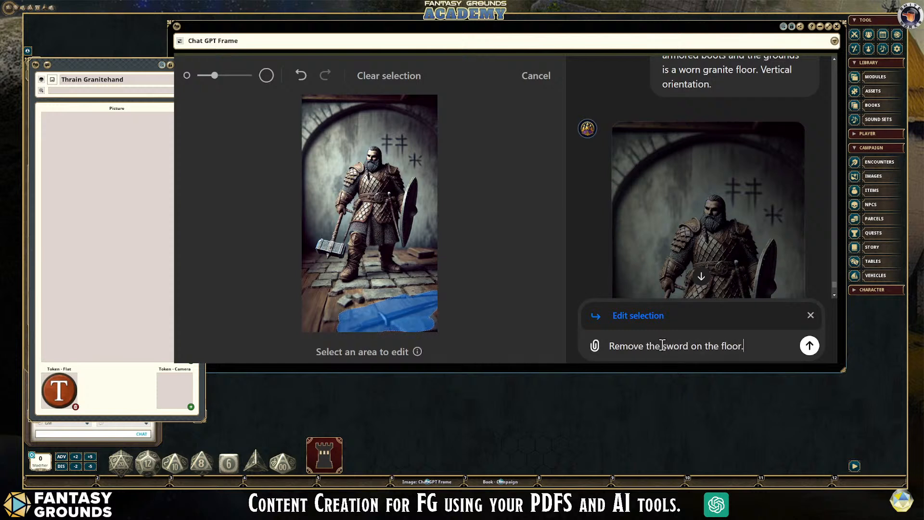
pyautogui.click(809, 347)
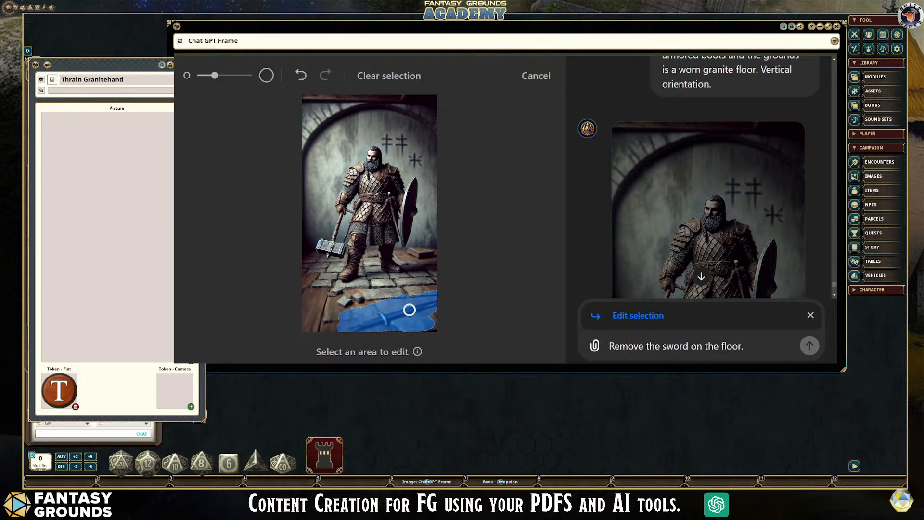
pyautogui.scroll(-1, 717, 298)
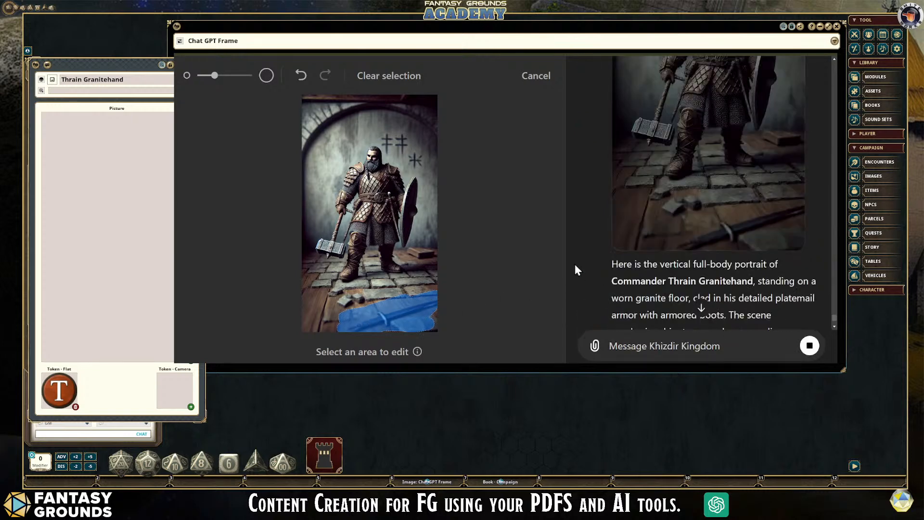
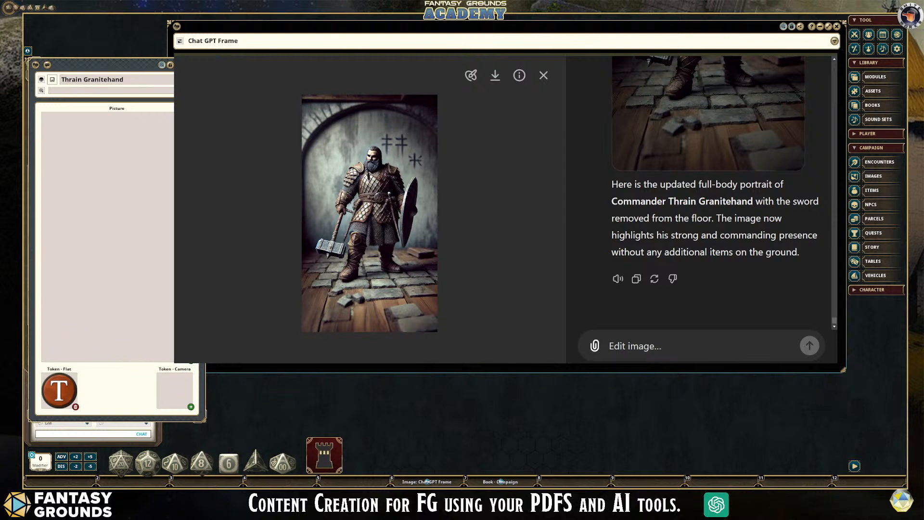
# - Review Thrain Granitehand's NPC notes, including background, tactics, stat block, actions and legendary actions
pyautogui.click(888, 209)
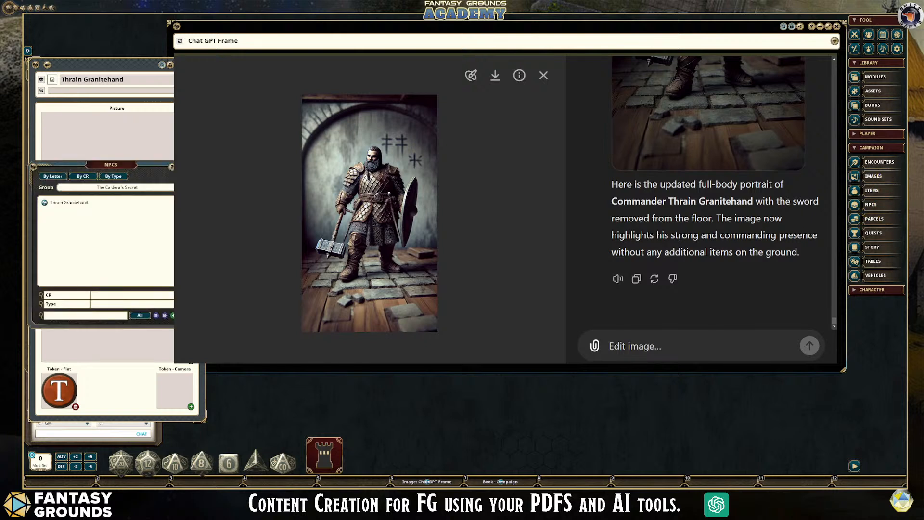
pyautogui.click(46, 201)
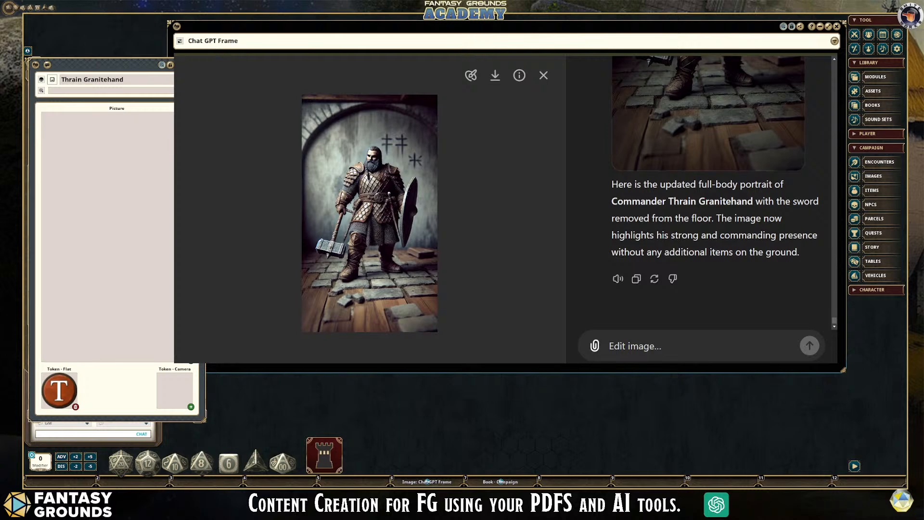
pyautogui.click(201, 132)
pyautogui.scroll(-1, 106, 254)
pyautogui.scroll(-5, 107, 255)
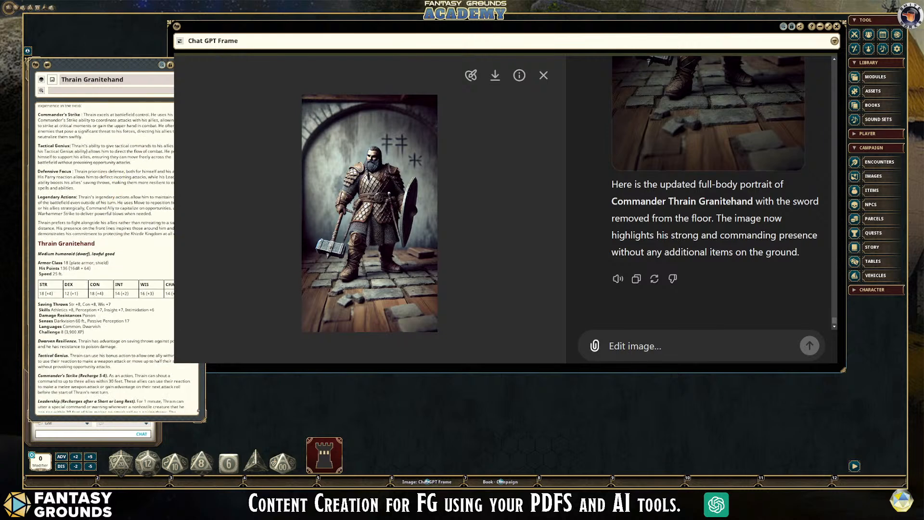
pyautogui.scroll(-2, 113, 268)
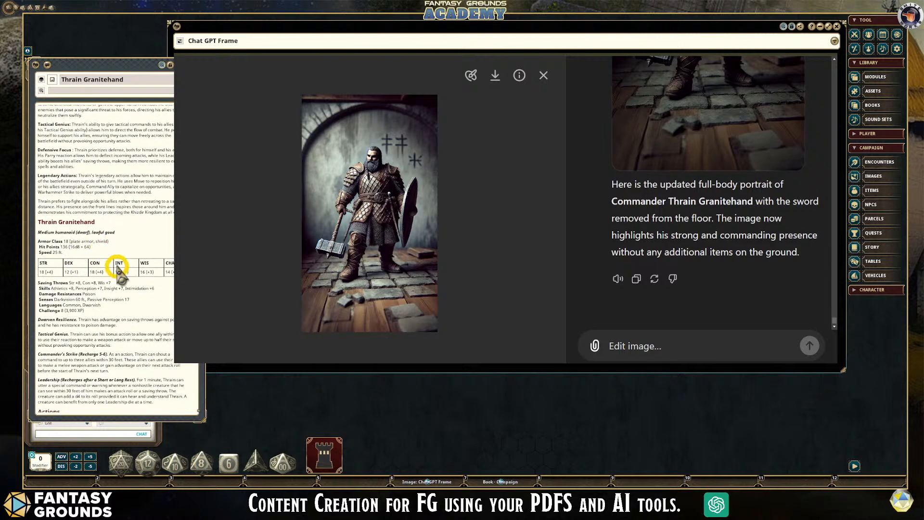
pyautogui.scroll(-3, 140, 273)
pyautogui.scroll(-2, 140, 273)
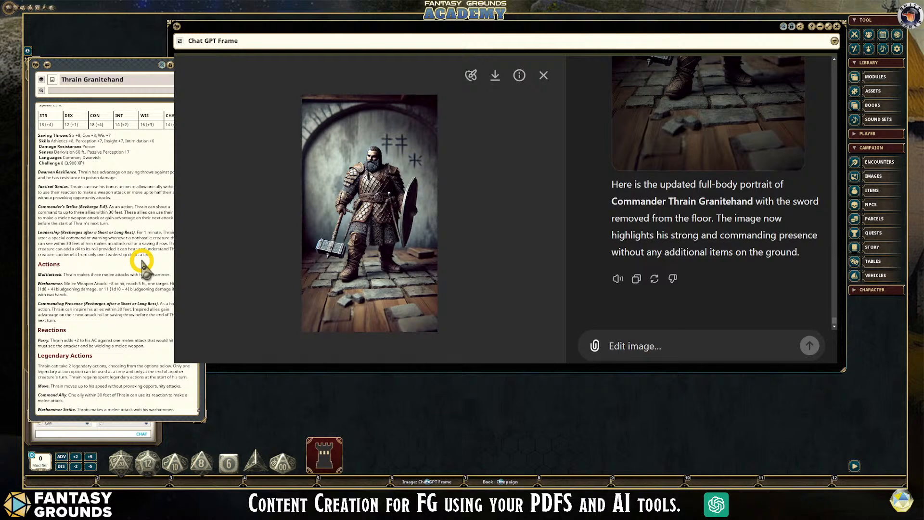
pyautogui.scroll(4, 124, 252)
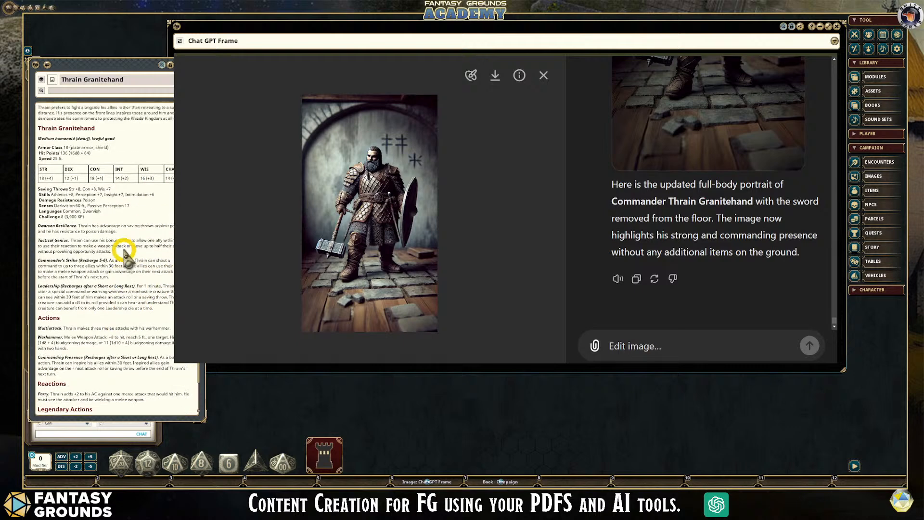
pyautogui.scroll(6, 123, 252)
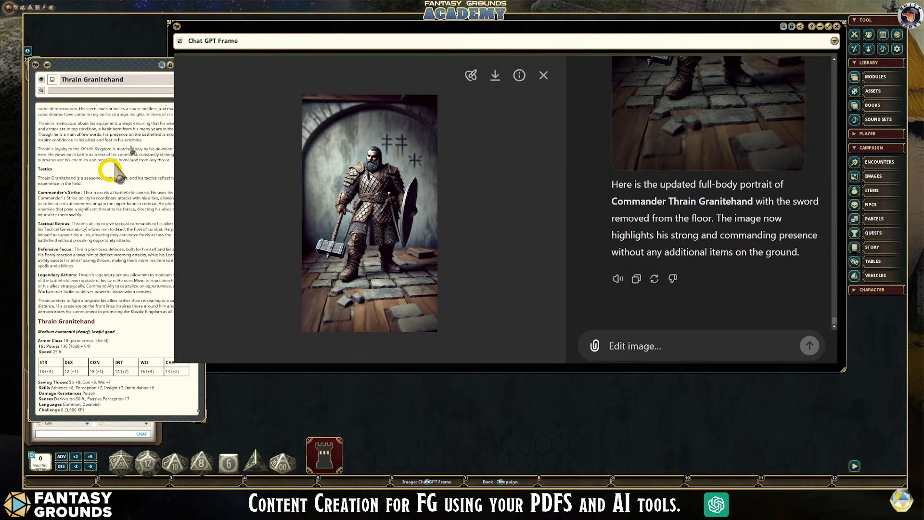
pyautogui.scroll(-7, 99, 226)
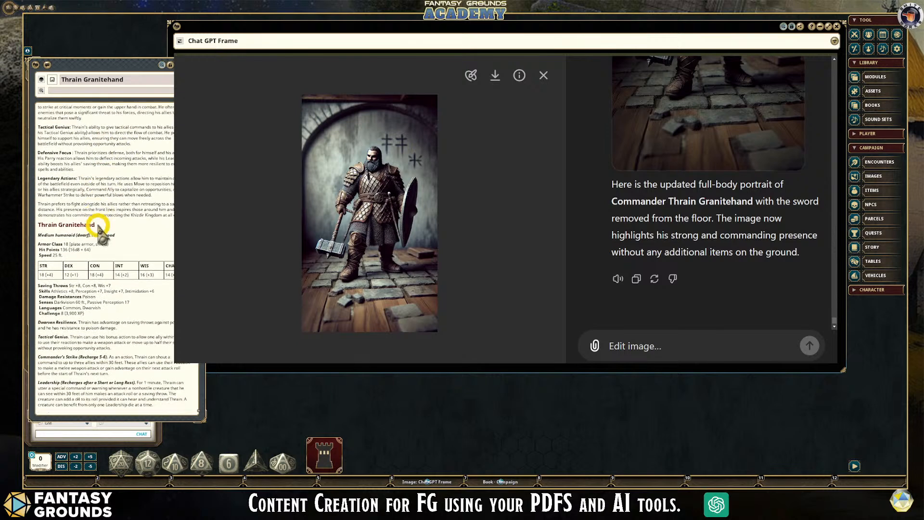
pyautogui.scroll(-4, 101, 230)
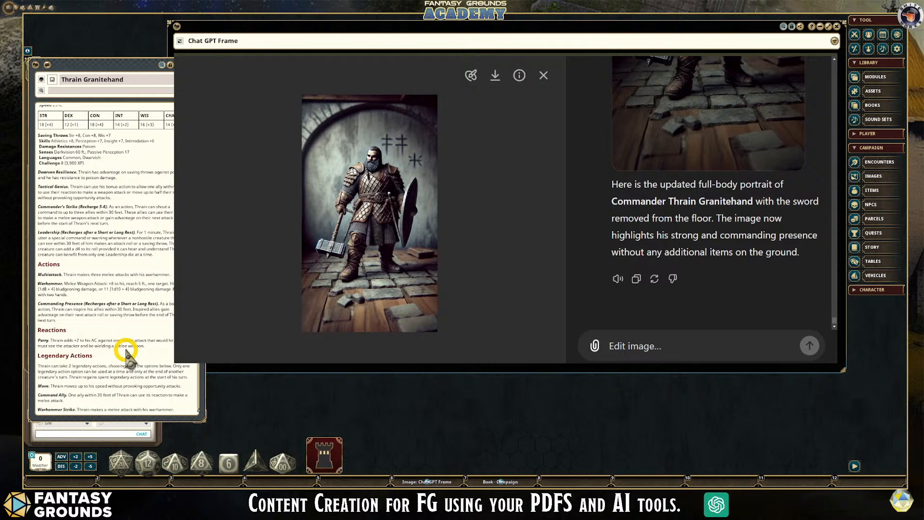
pyautogui.scroll(8, 143, 190)
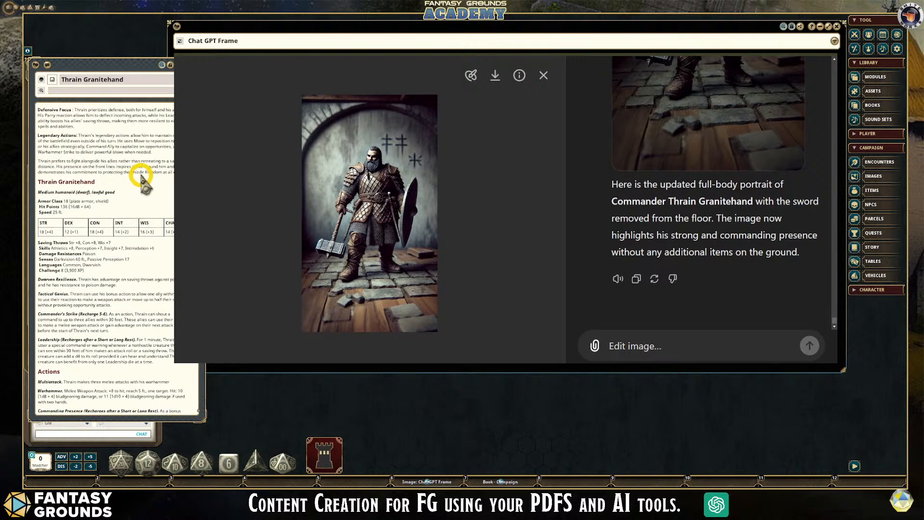
pyautogui.scroll(3, 141, 175)
# - Examine Thrain Granitehand's parsed NPC statistics, from size and armor class through traits, actions, reactions and legendary actions
pyautogui.click(210, 114)
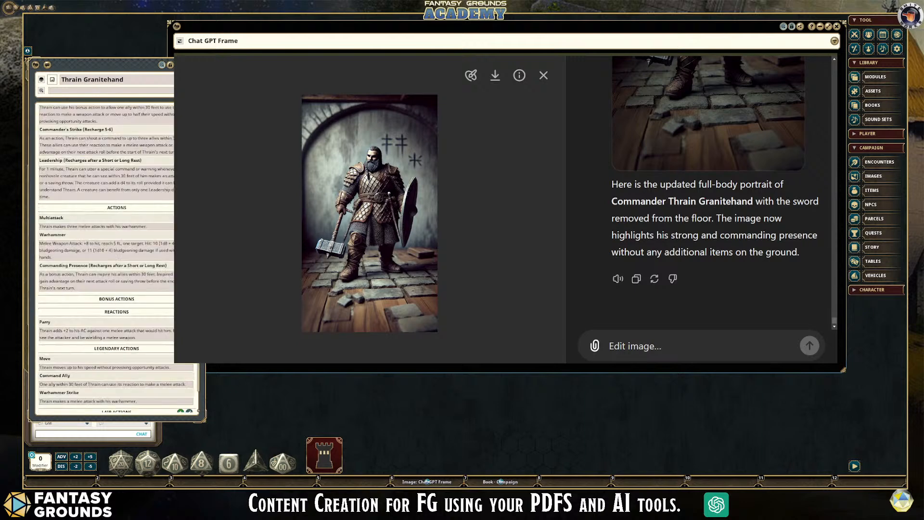
pyautogui.scroll(10, 169, 183)
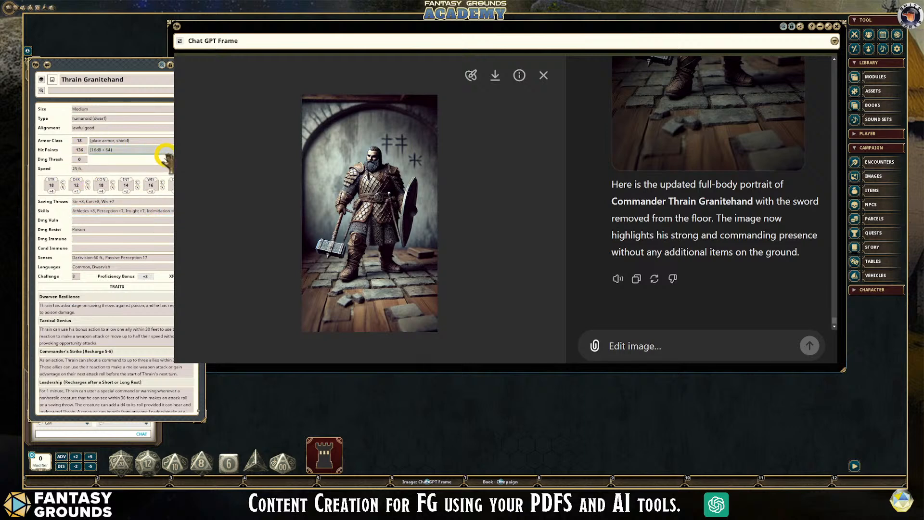
pyautogui.scroll(-6, 135, 233)
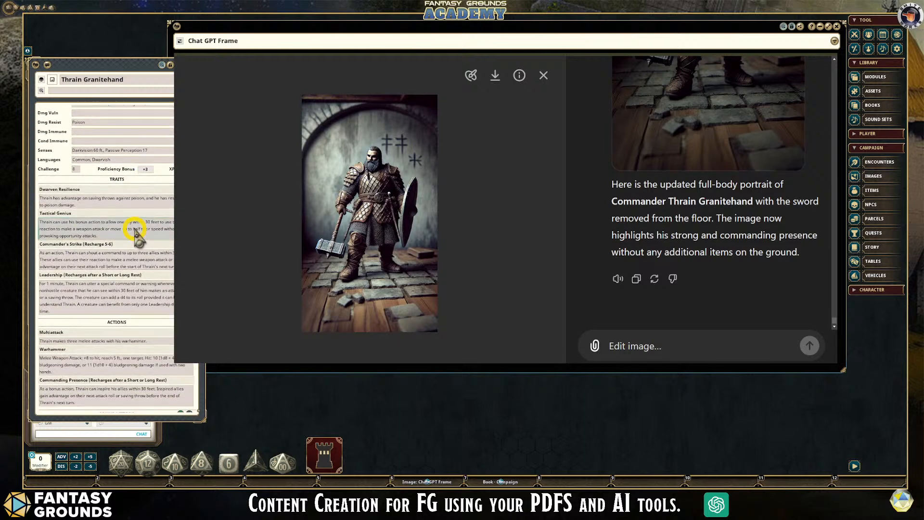
pyautogui.scroll(-5, 135, 233)
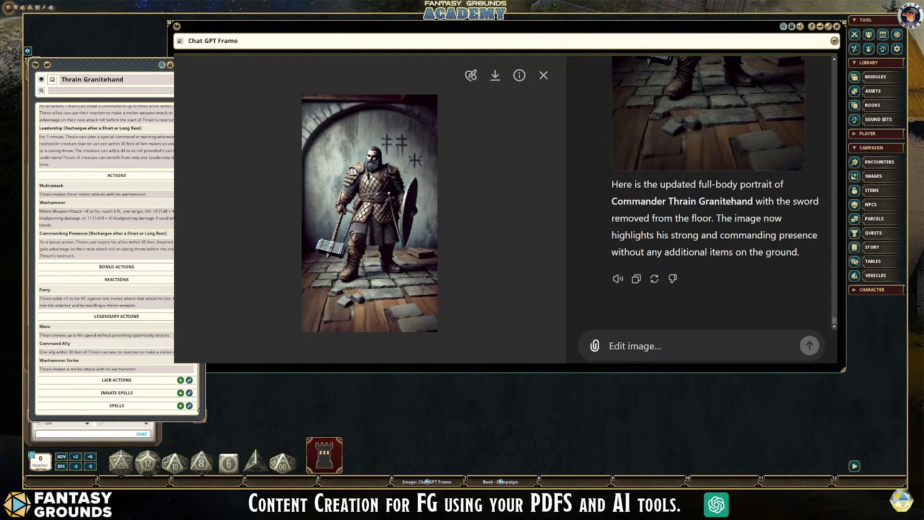
pyautogui.scroll(5, 134, 254)
pyautogui.scroll(3, 134, 254)
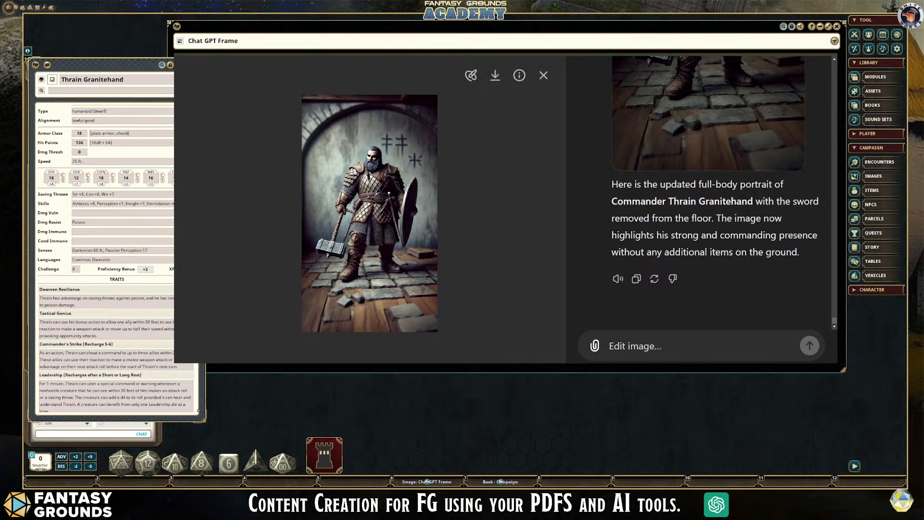
# - Look up the Panovo primer in the module library and view one of its record lists, closing the list when done
pyautogui.click(875, 77)
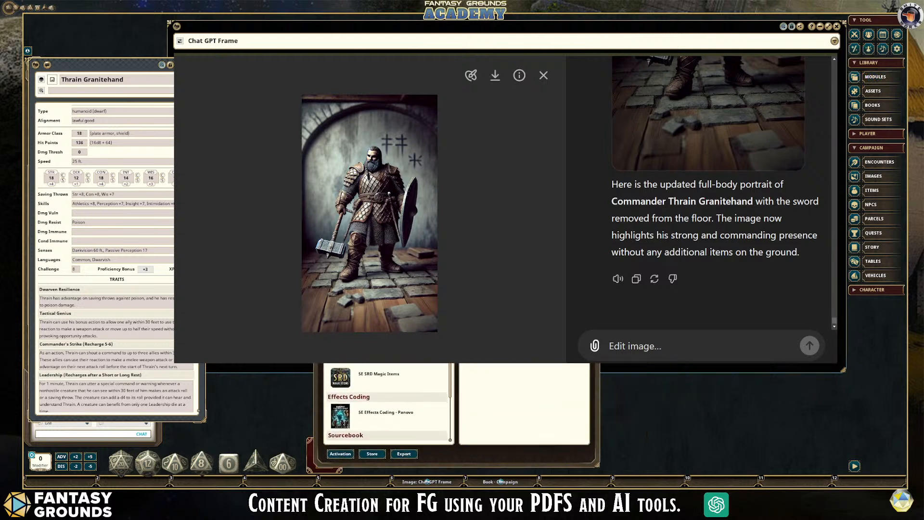
pyautogui.click(366, 374)
pyautogui.scroll(-3, 380, 424)
pyautogui.click(373, 450)
pyautogui.click(374, 450)
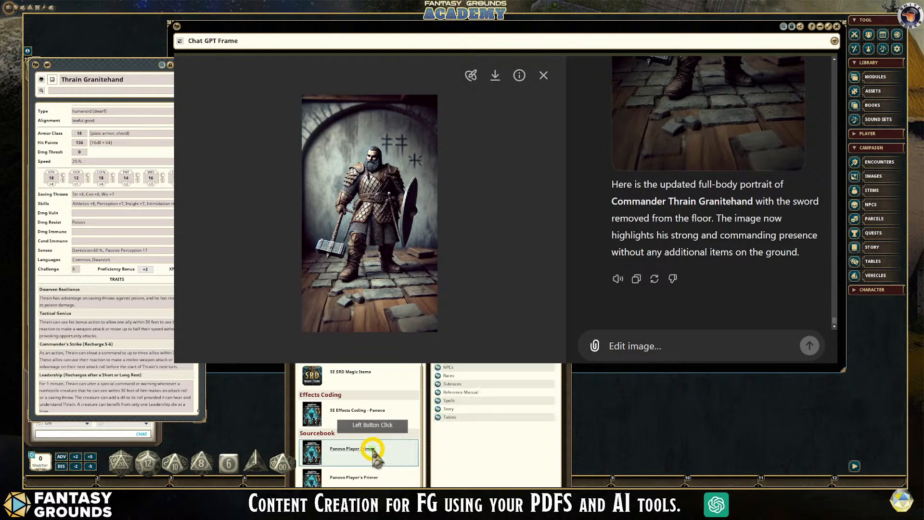
pyautogui.click(438, 417)
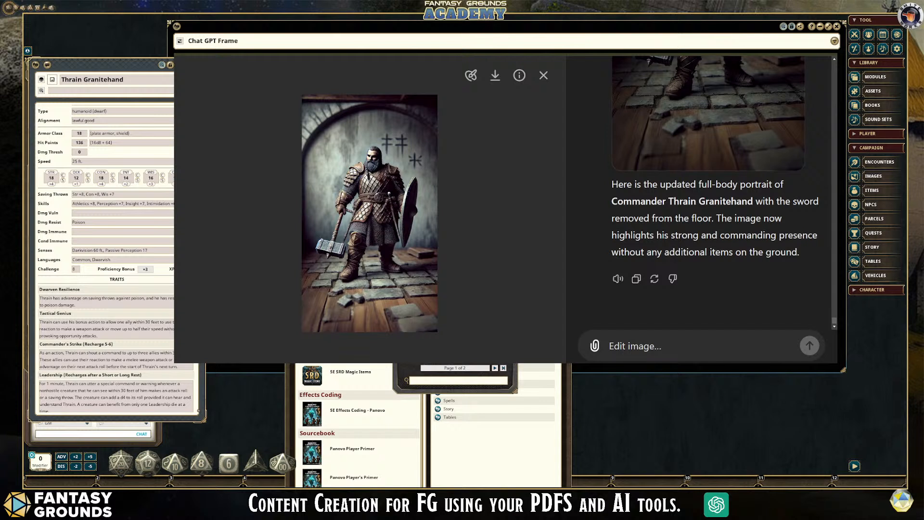
pyautogui.click(508, 212)
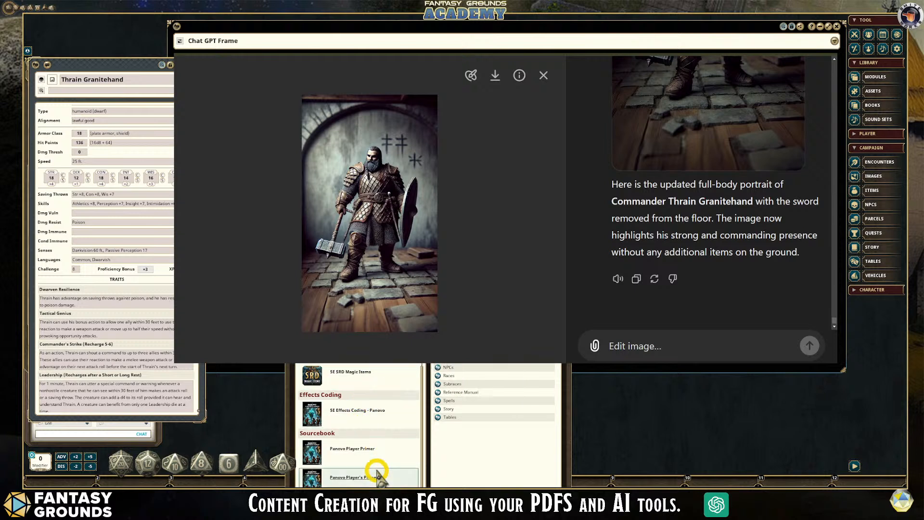
# - Browse the record list of the 5E Effects Coding - Panovo module, closing the list and the module library when done
pyautogui.click(370, 413)
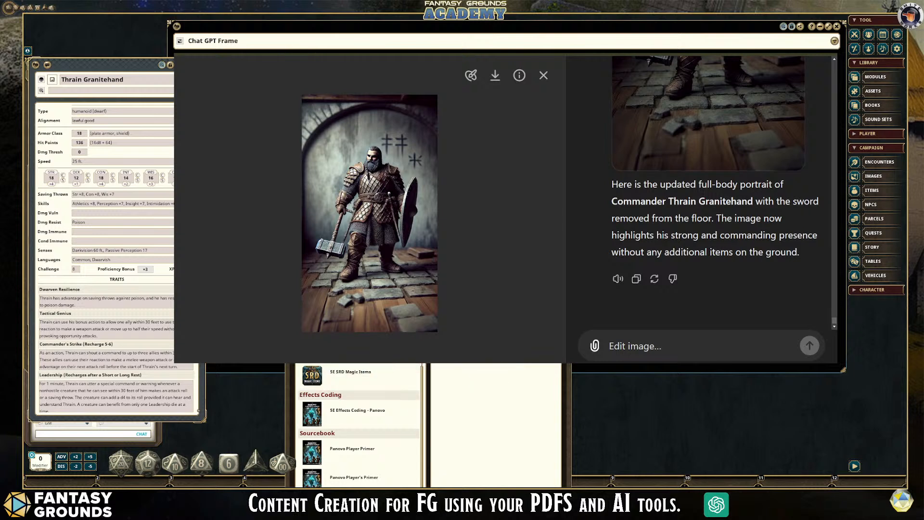
pyautogui.moveTo(410, 347); pyautogui.dragTo(410, 420)
pyautogui.scroll(-5, 318, 347)
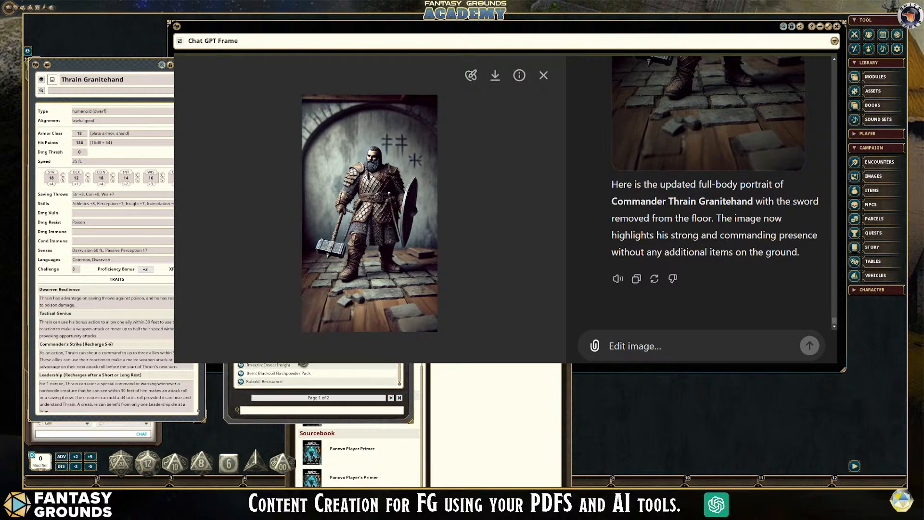
pyautogui.scroll(5, 318, 373)
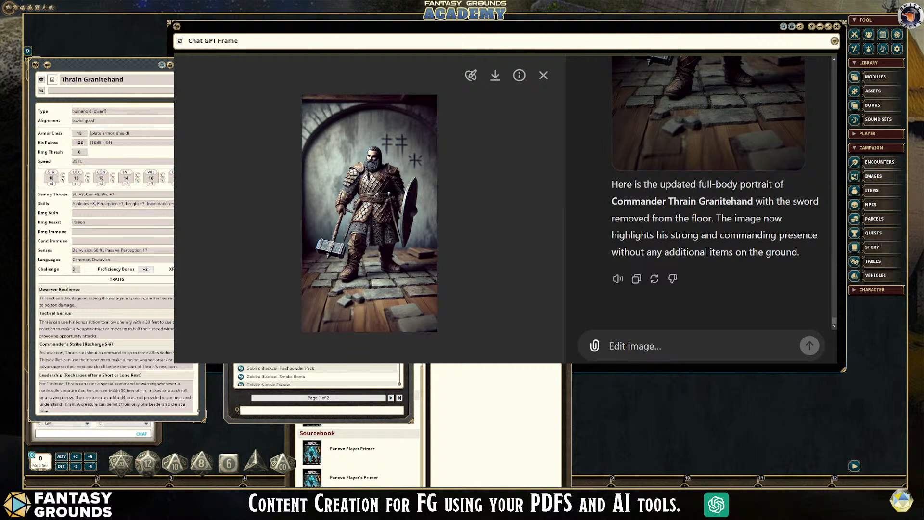
pyautogui.scroll(-5, 319, 375)
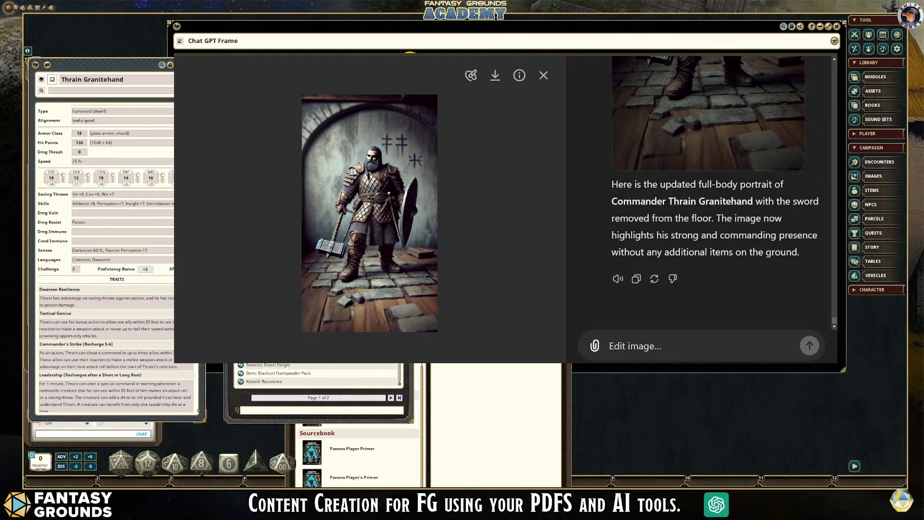
pyautogui.click(407, 52)
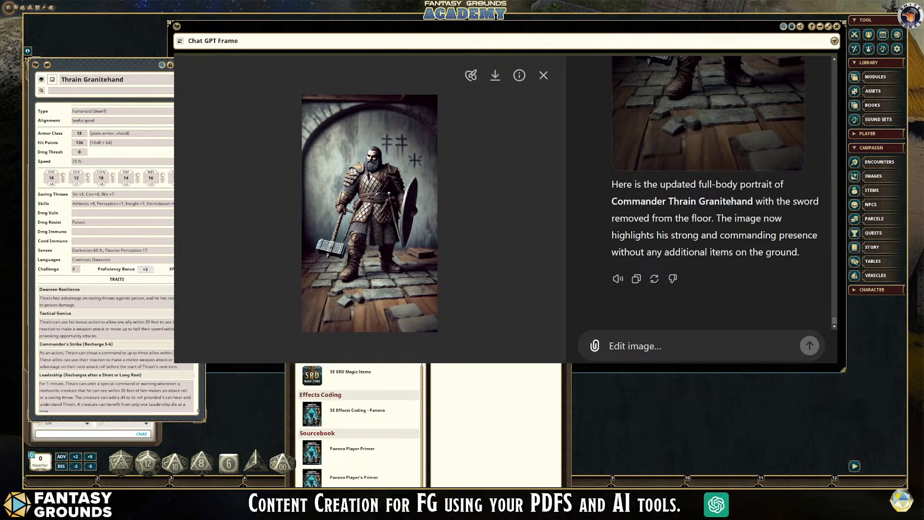
pyautogui.moveTo(428, 158); pyautogui.dragTo(391, 103)
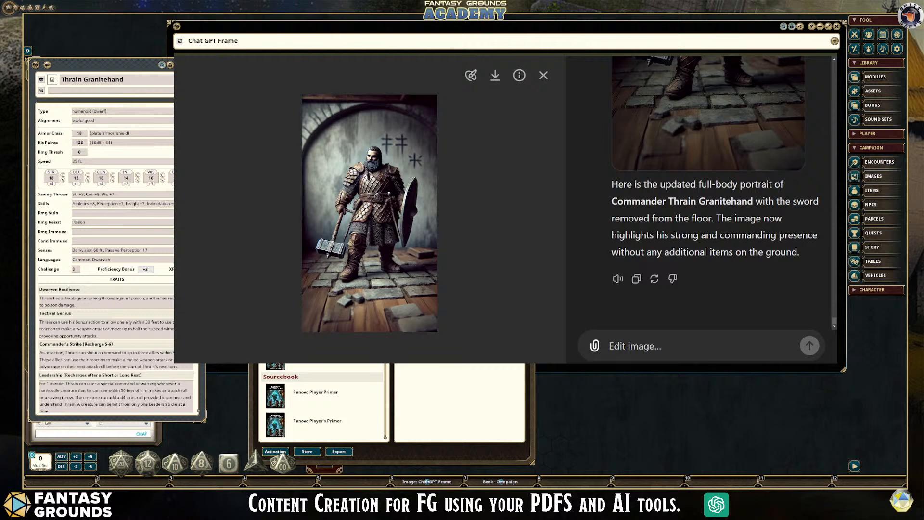
pyautogui.press('Escape')
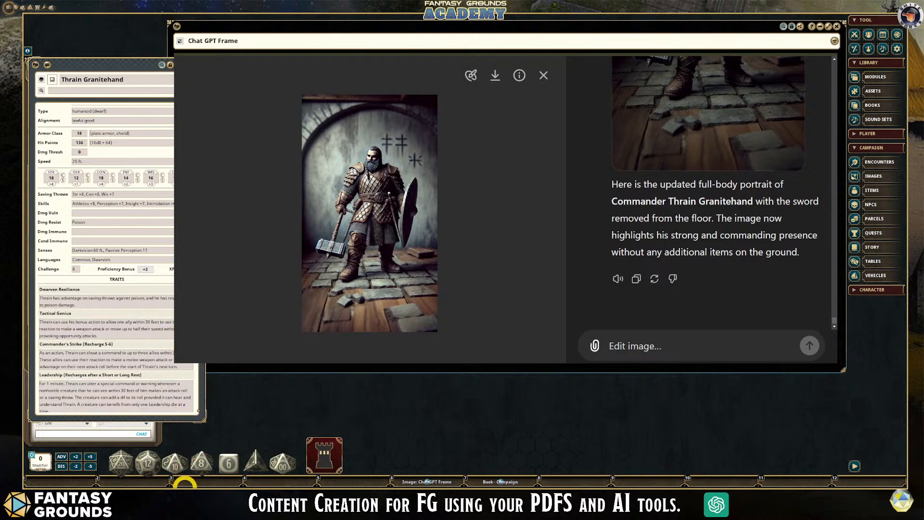
# - Reopen the module library to look over the Effects Coding and Sourcebook modules, and close it again
pyautogui.moveTo(202, 487)
pyautogui.click(277, 363)
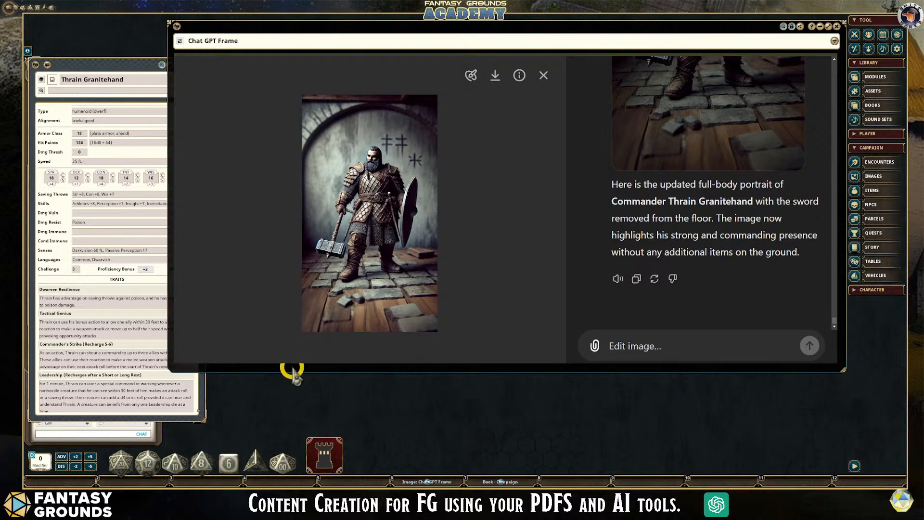
pyautogui.click(260, 409)
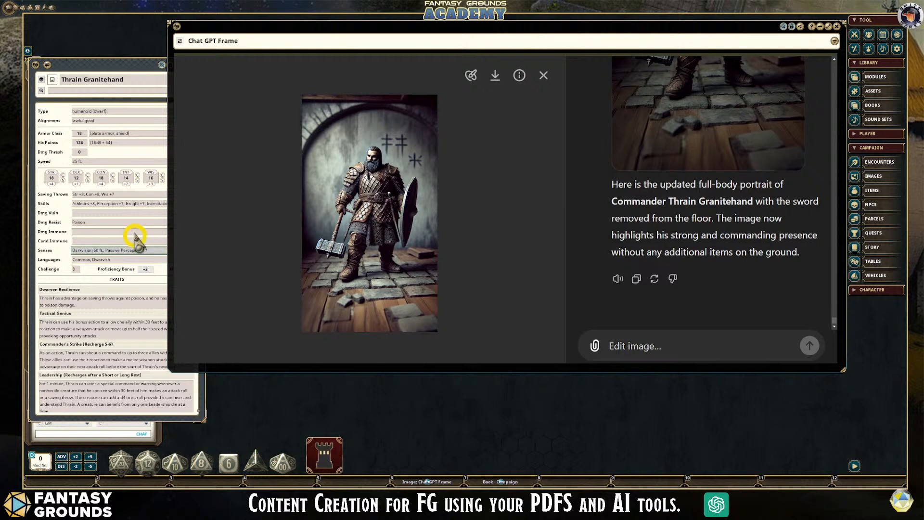
pyautogui.click(876, 78)
pyautogui.scroll(-3, 324, 401)
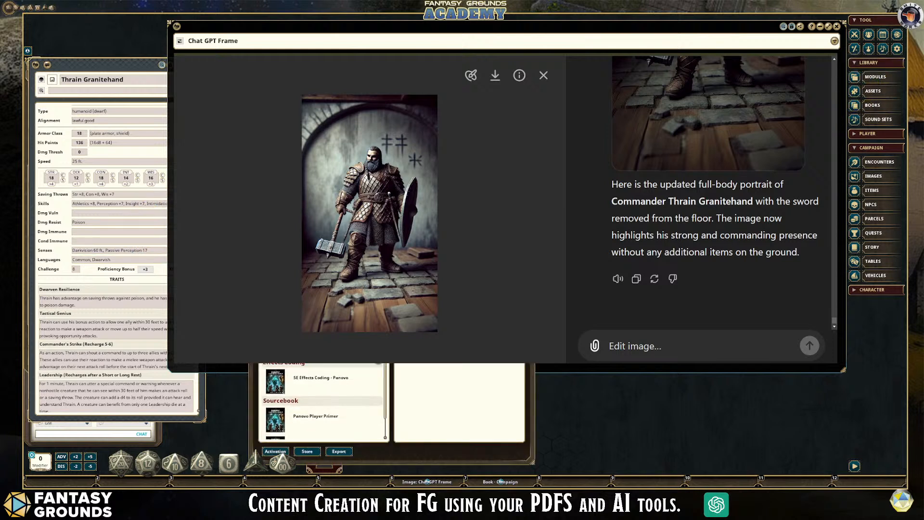
pyautogui.click(525, 140)
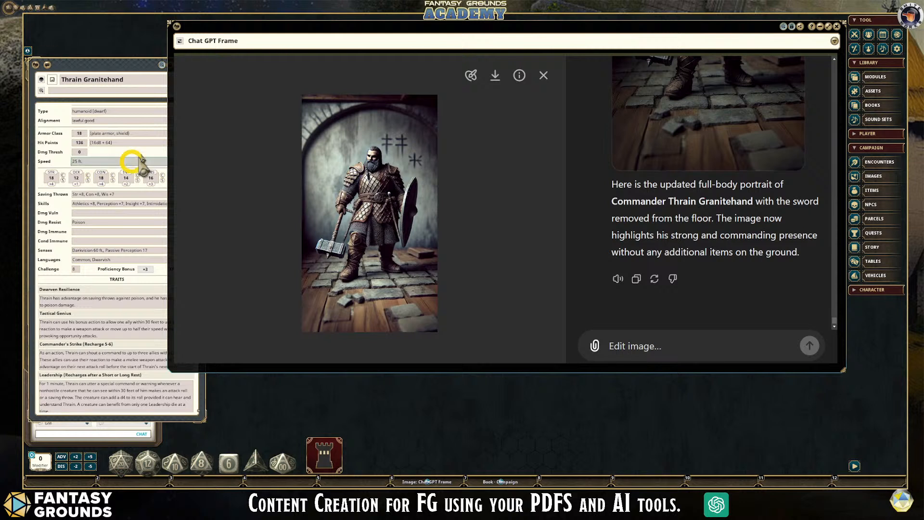
# - Return to Thrain Granitehand's NPC record and examine its picture and token page and its background notes
pyautogui.click(84, 67)
pyautogui.click(93, 235)
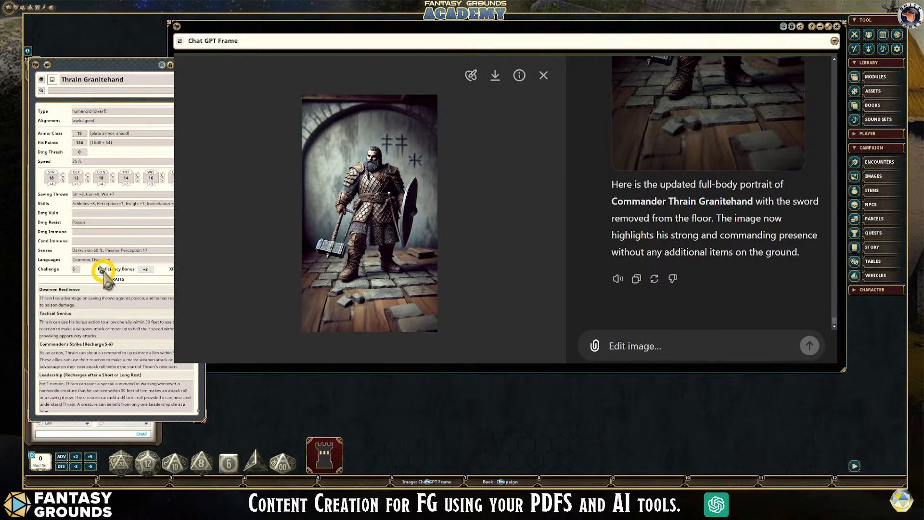
pyautogui.scroll(-4, 95, 316)
pyautogui.click(202, 178)
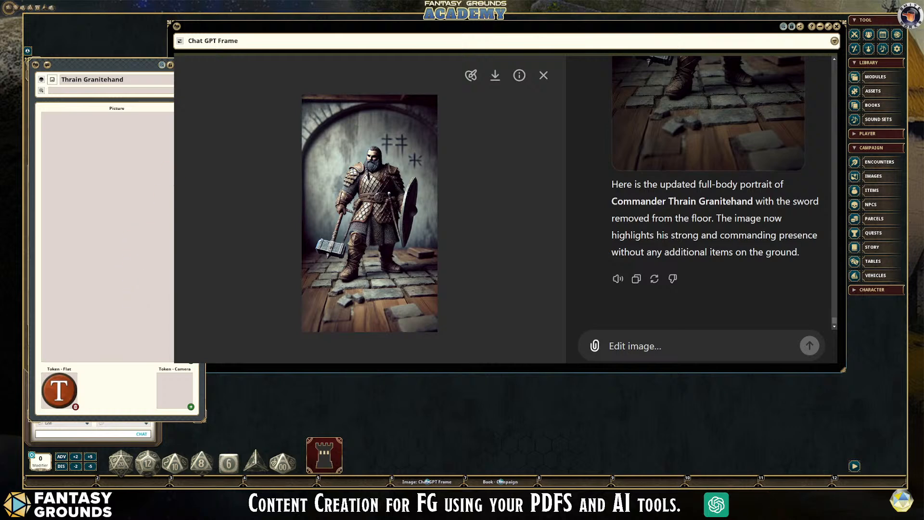
pyautogui.click(93, 205)
pyautogui.scroll(-5, 93, 231)
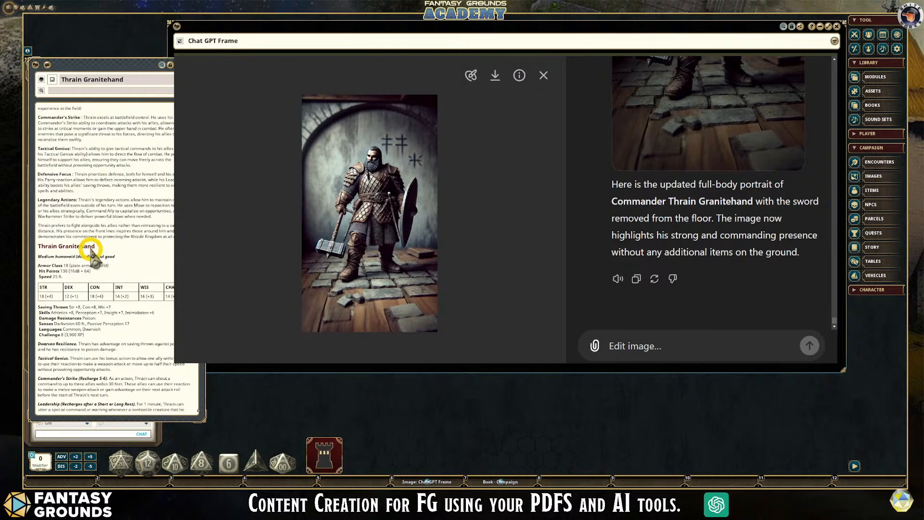
pyautogui.scroll(5, 91, 247)
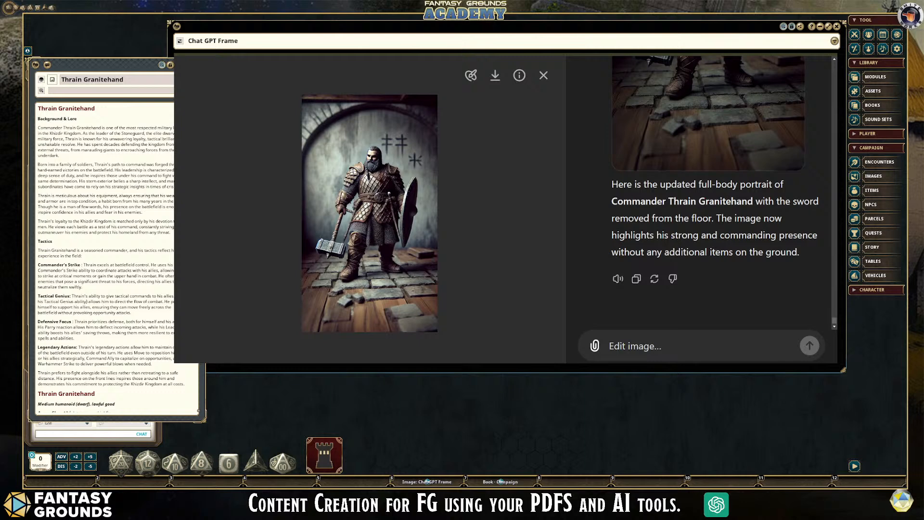
# - Close the picture editing view of the dwarven commander to return to the Khizdir Kingdom chat
pyautogui.click(543, 75)
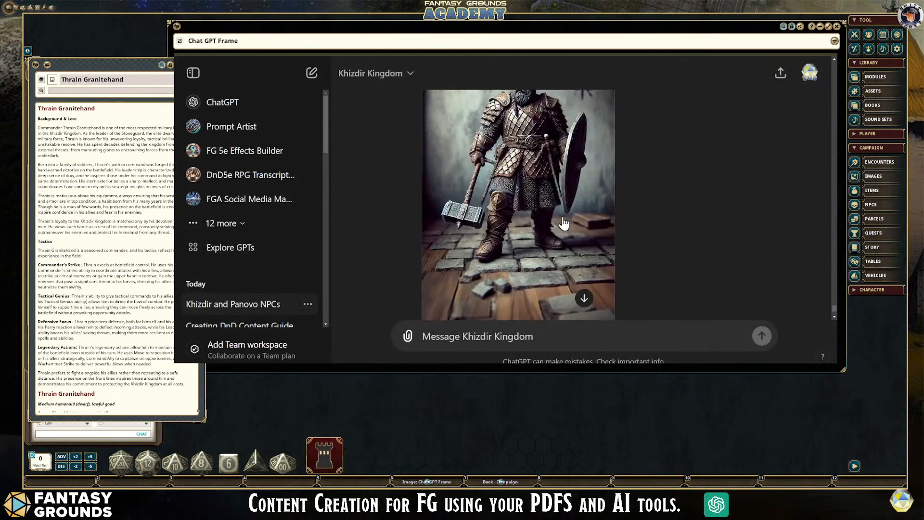
# - Ask Khizdir Kingdom: "Within the context of the One shot adventure, please create 5 lore friendly and related dialog from Thrain about the quest."
pyautogui.scroll(3, 557, 255)
pyautogui.scroll(-4, 538, 211)
pyautogui.click(507, 332)
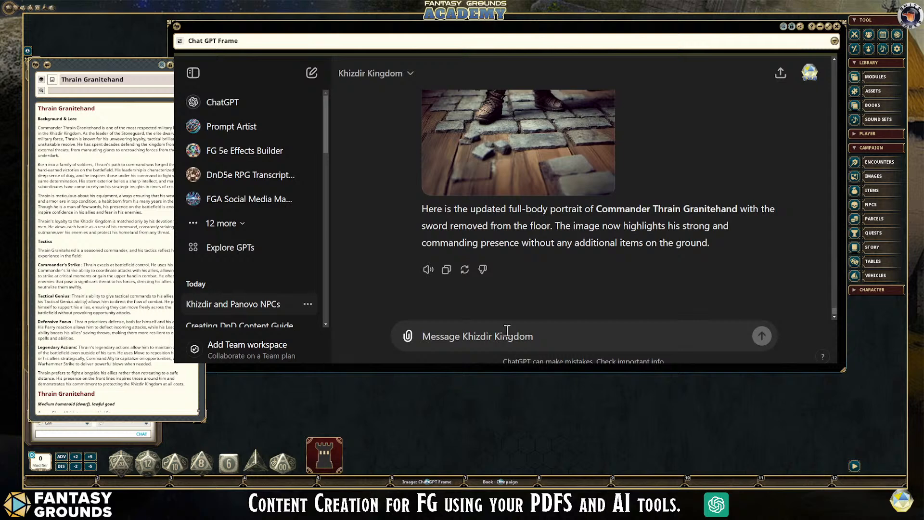
pyautogui.write('Within the context of the One shot advenutr')
pyautogui.press('BackSpace')
pyautogui.press('BackSpace')
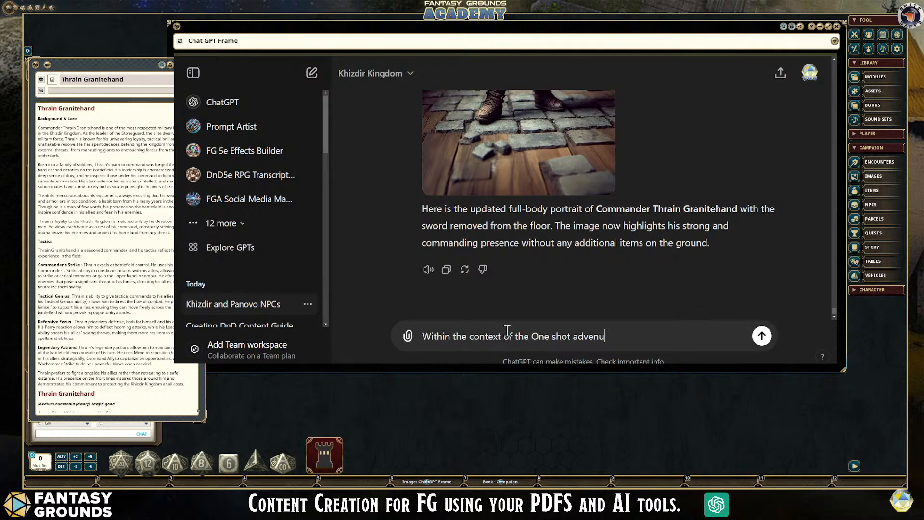
pyautogui.press('BackSpace')
pyautogui.write('ture, please create 5 ')
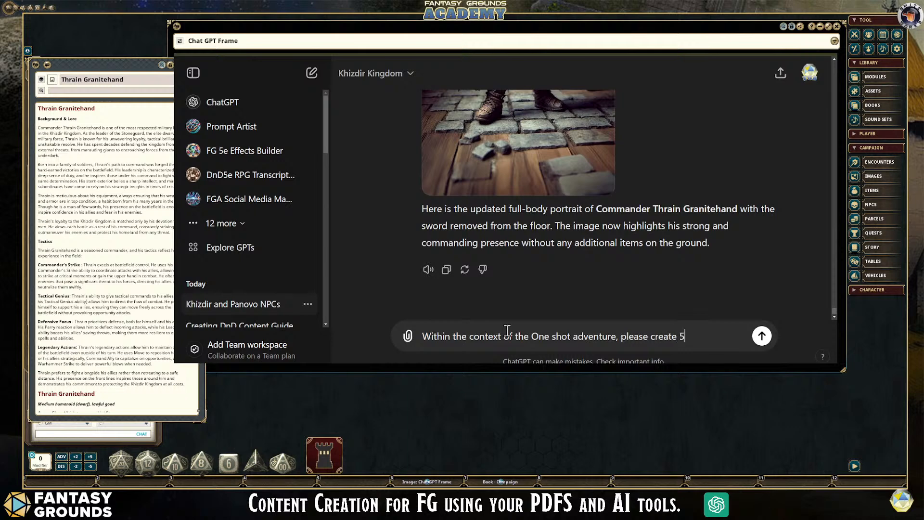
pyautogui.write('lore friendly and related dialog')
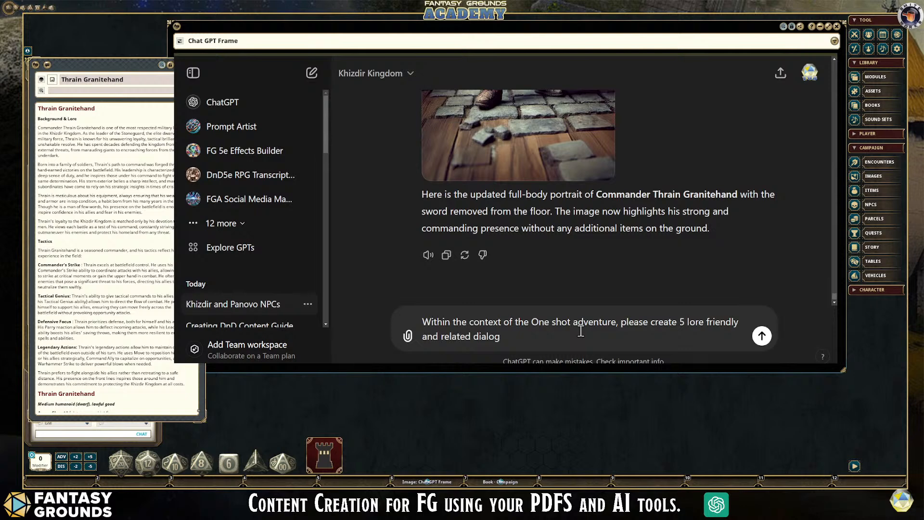
pyautogui.write('from Thrain')
pyautogui.write('about the quest.')
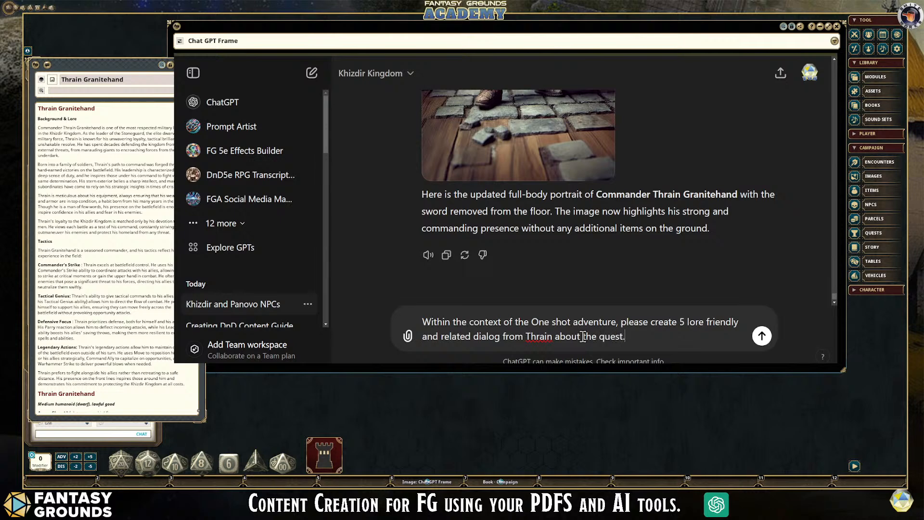
pyautogui.press('Return')
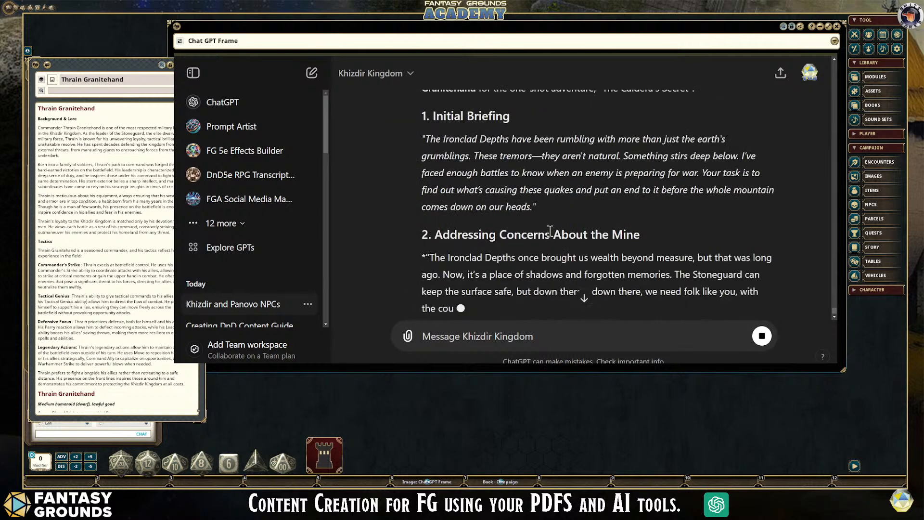
# - Review the generated dialogues and add a "Potential Dialog" line beneath the Thrain Granitehand heading in the NPC notes
pyautogui.scroll(1, 550, 231)
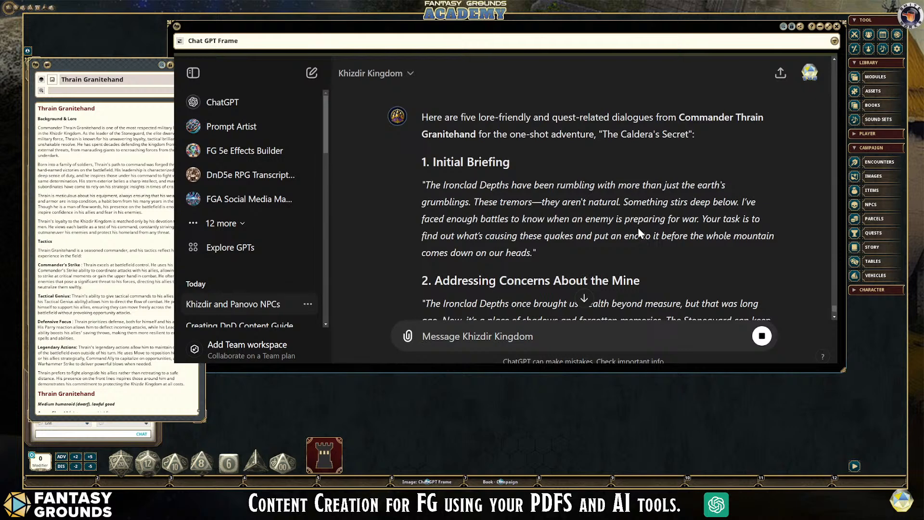
pyautogui.scroll(-3, 638, 227)
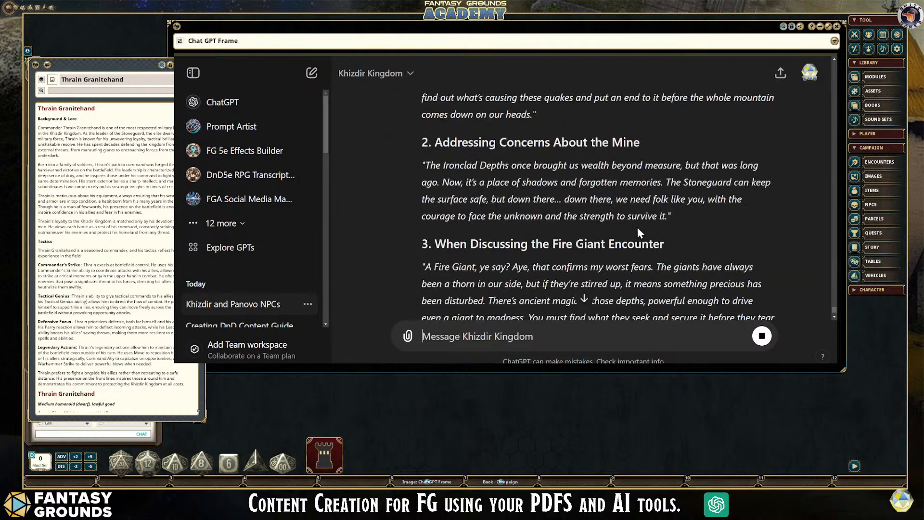
pyautogui.scroll(-3, 638, 226)
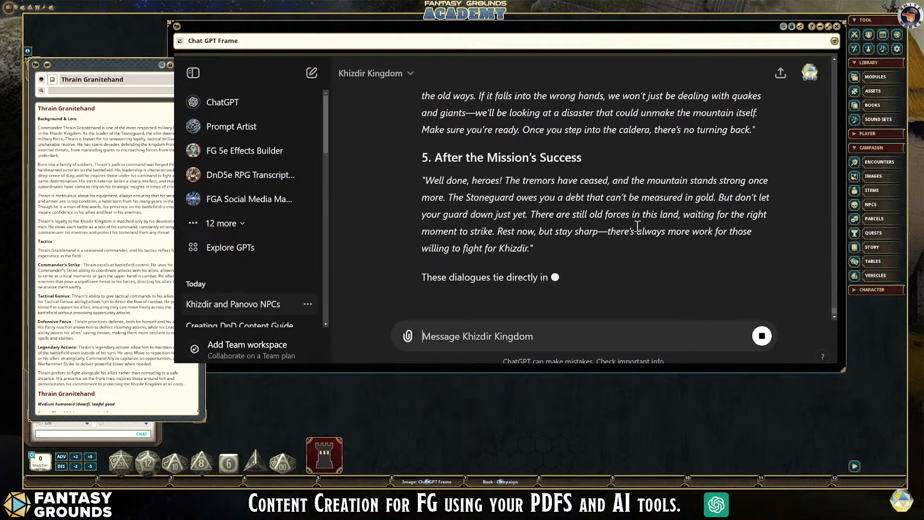
pyautogui.scroll(1, 640, 230)
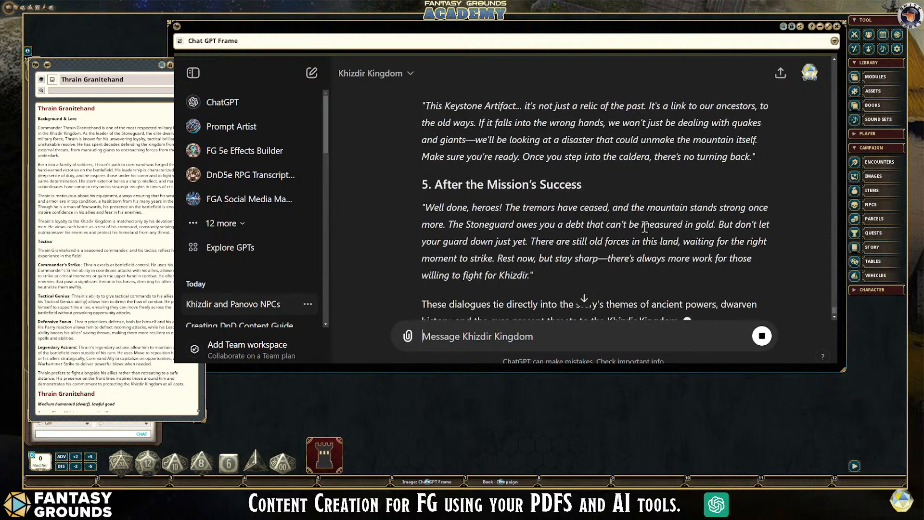
pyautogui.scroll(15, 645, 227)
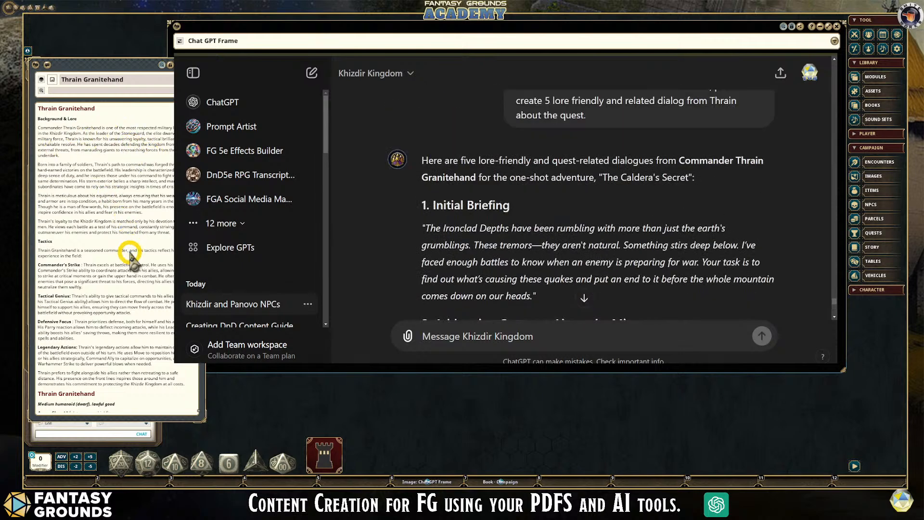
pyautogui.click(138, 111)
pyautogui.press('Return')
pyautogui.press('shift')
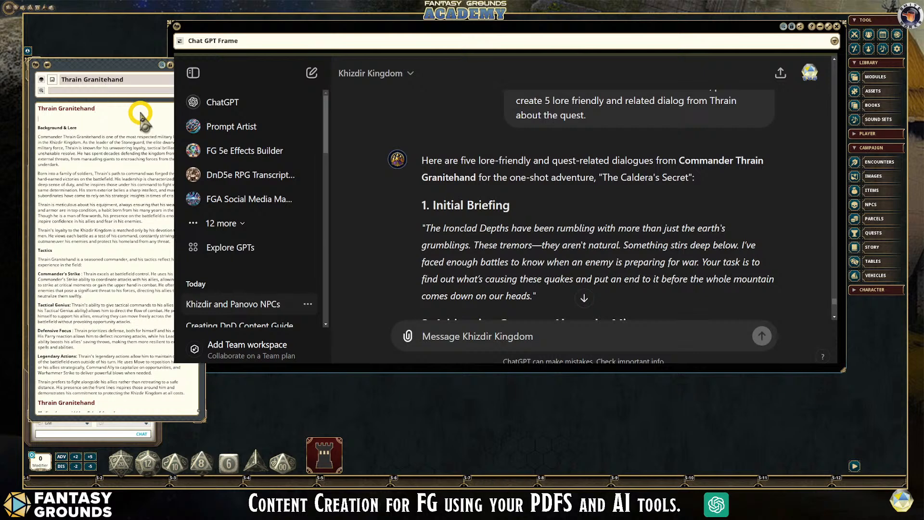
pyautogui.write('Potential Dial')
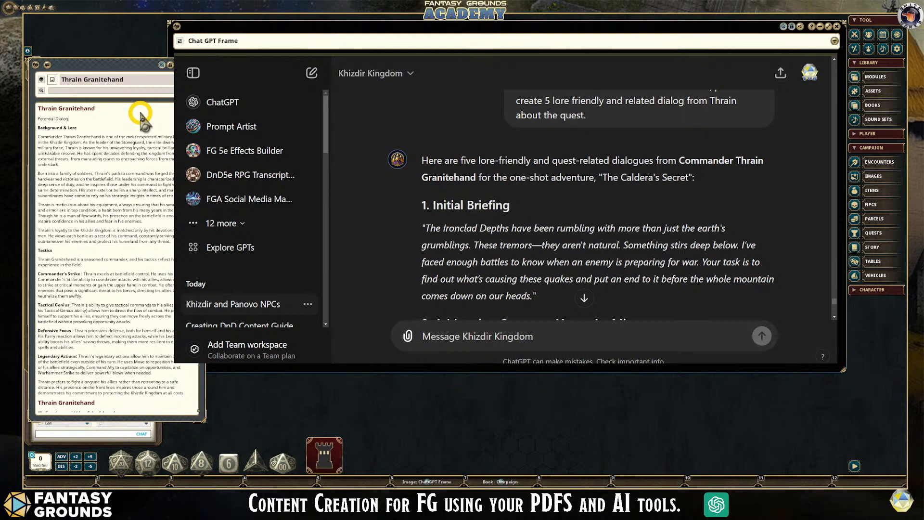
pyautogui.write('og')
pyautogui.press('Return')
# - Make the "Potential Dialog" line bold and add blank lines beneath it for the dialogue text
pyautogui.moveTo(140, 119); pyautogui.dragTo(33, 120)
pyautogui.hotkey('ctrl', 'b')
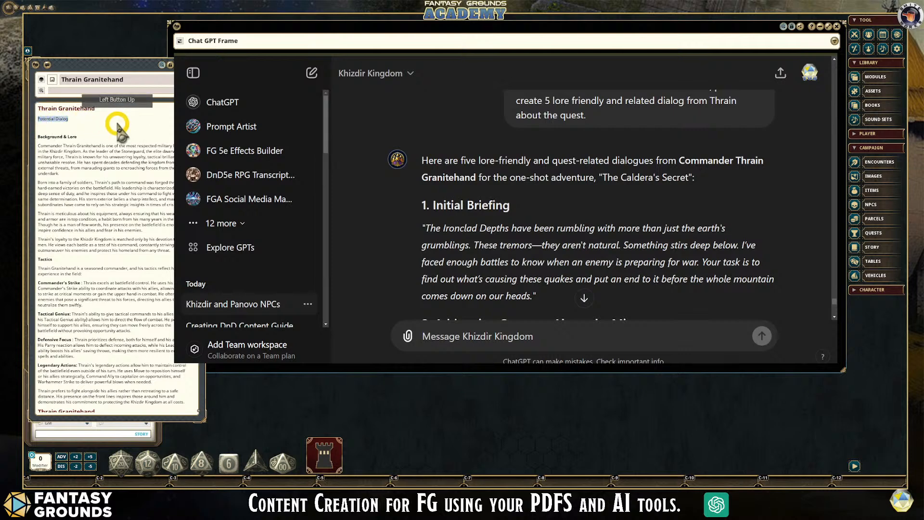
pyautogui.click(89, 117)
pyautogui.click(93, 118)
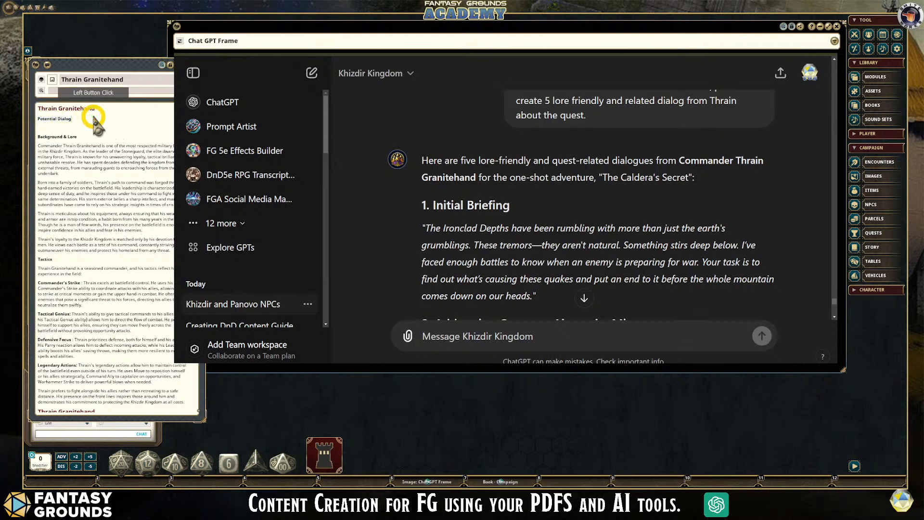
pyautogui.press('Return')
pyautogui.press('Return')
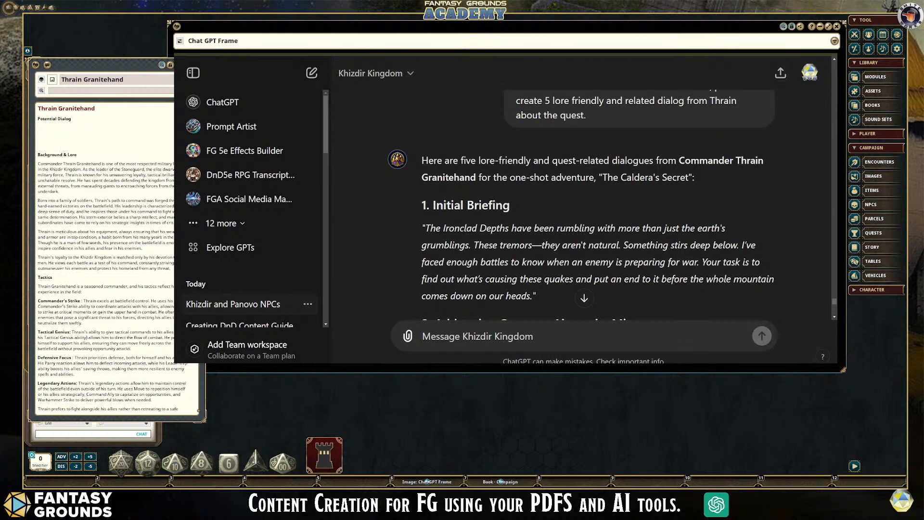
# - Copy the "Initial Briefing" dialogue into the NPC notes under "Potential Dialog" and format its quote as a chat frame
pyautogui.moveTo(421, 205); pyautogui.dragTo(543, 291)
pyautogui.hotkey('ctrl', 'c')
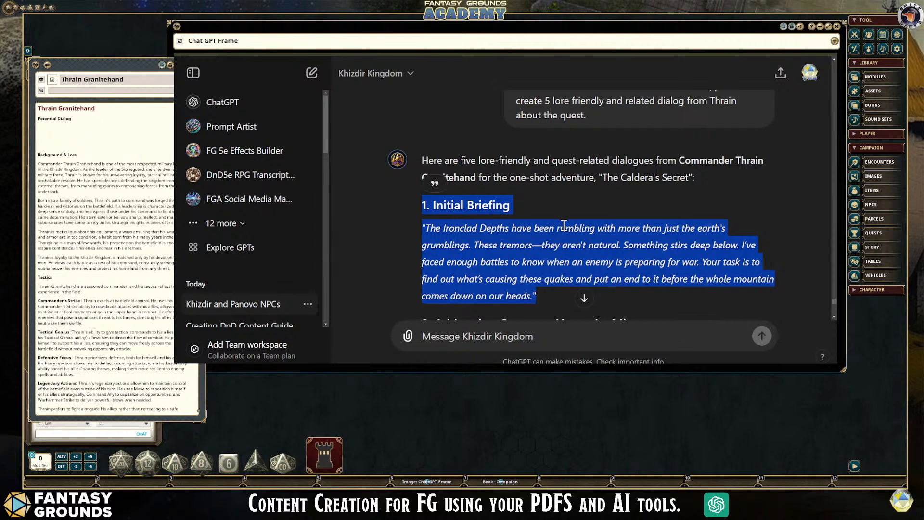
pyautogui.click(58, 128)
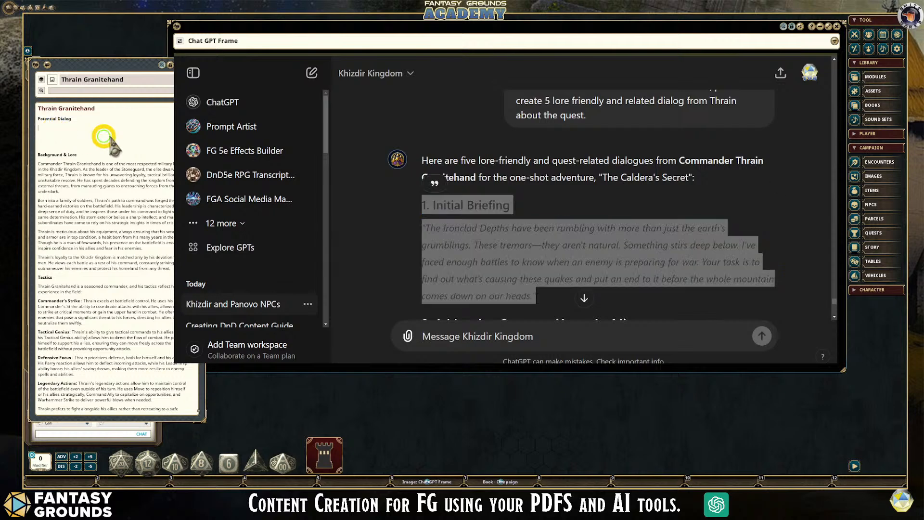
pyautogui.hotkey('ctrl', 'v')
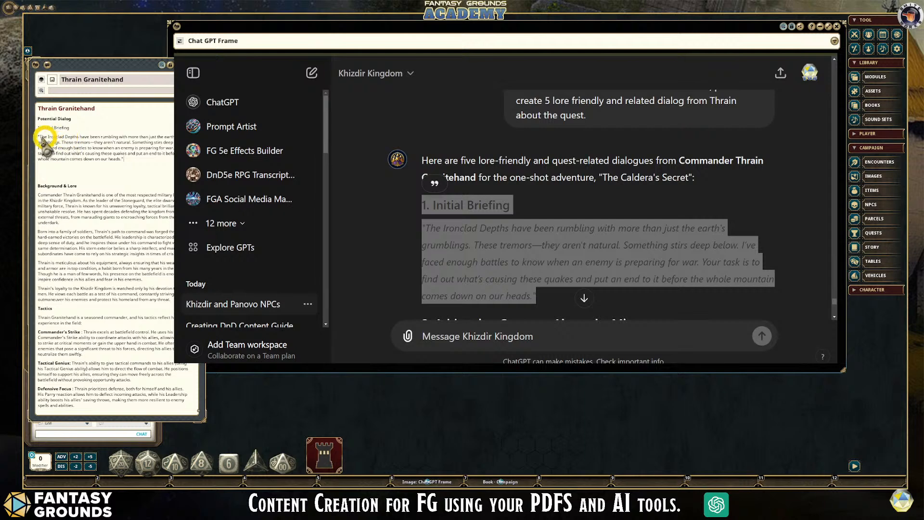
pyautogui.moveTo(125, 159); pyautogui.dragTo(38, 138)
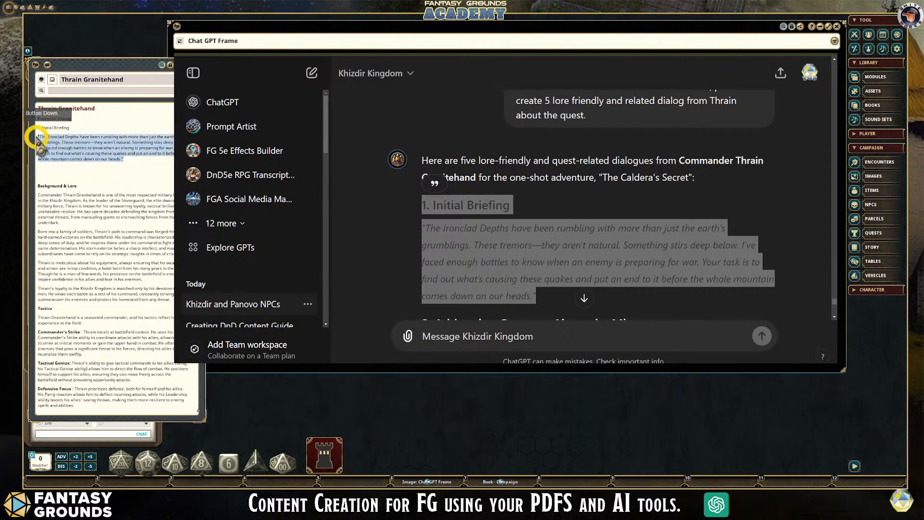
pyautogui.press('ctrl')
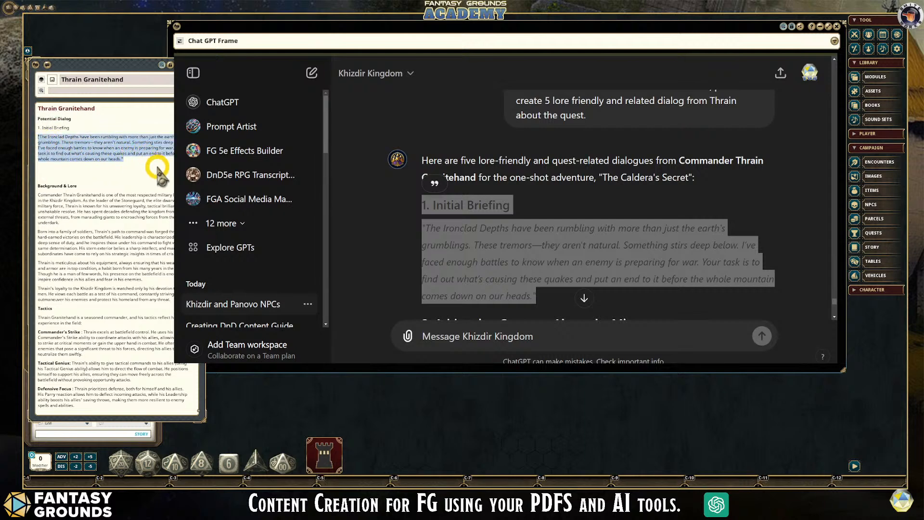
pyautogui.hotkey('ctrl', '2')
pyautogui.click(129, 184)
# - Rearrange the NPC record and campaign book windows to uncover the chat, and post the Initial Briefing quote there as Thrain
pyautogui.moveTo(114, 65); pyautogui.dragTo(271, 68)
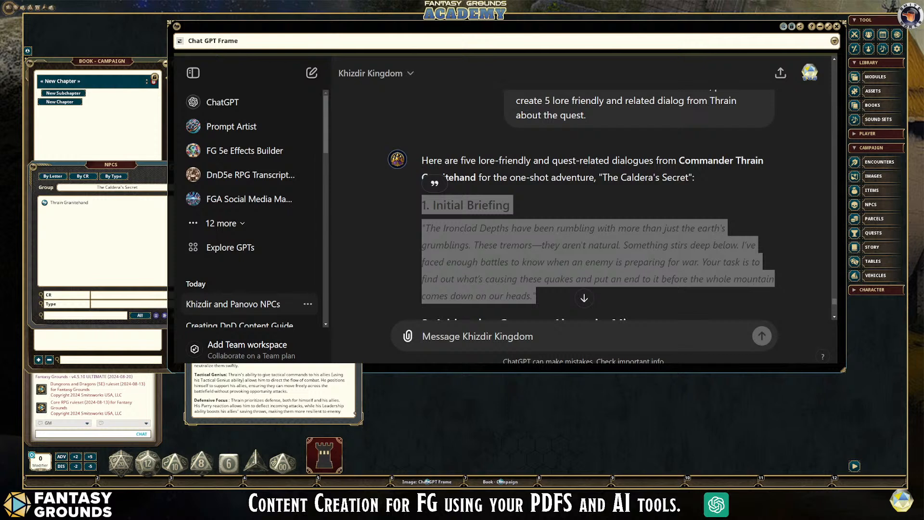
pyautogui.press('ctrl')
pyautogui.hotkey('ctrl', 'c')
pyautogui.scroll(1, 273, 391)
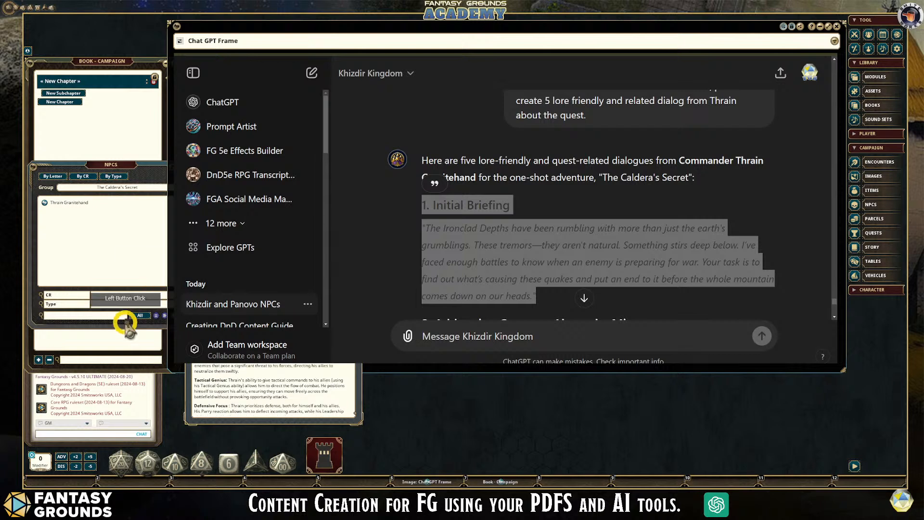
pyautogui.moveTo(140, 371); pyautogui.dragTo(135, 284)
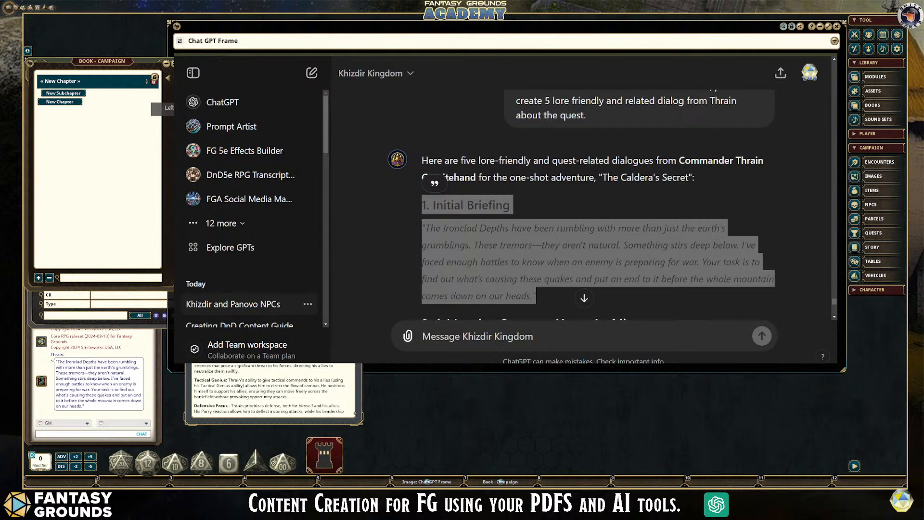
# - Copy the second dialogue, "Addressing Concerns About the Mine", with its heading from the ChatGPT reply
pyautogui.press('ctrl')
pyautogui.click(767, 265)
pyautogui.scroll(-2, 767, 265)
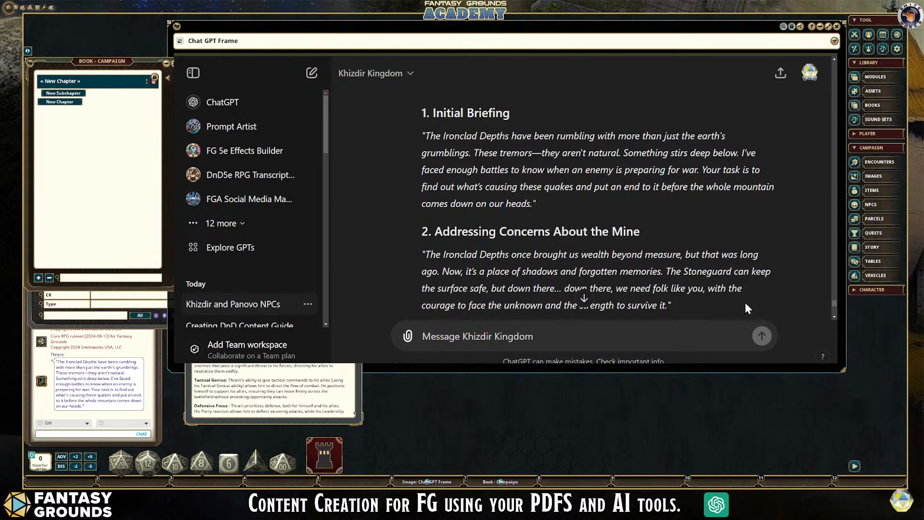
pyautogui.scroll(-2, 745, 302)
pyautogui.scroll(1, 745, 303)
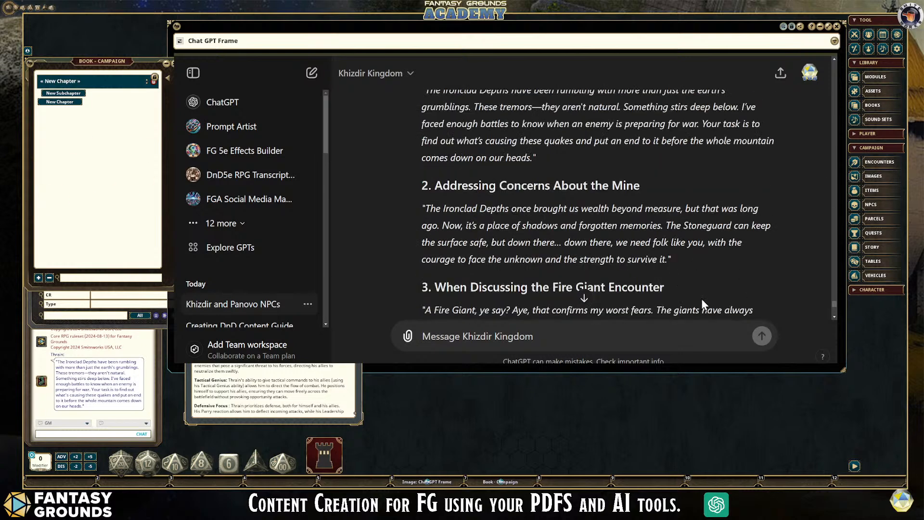
pyautogui.moveTo(685, 272); pyautogui.dragTo(417, 185)
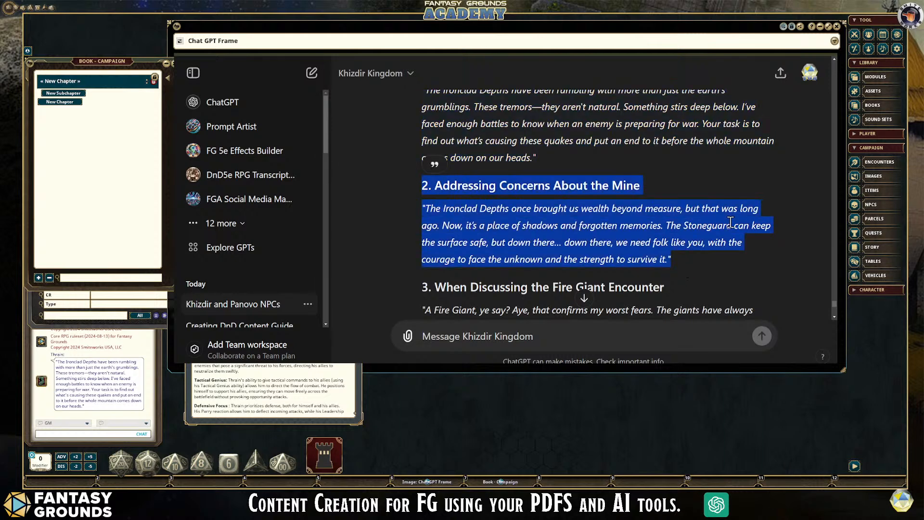
pyautogui.press('ctrl')
# - Add the copied mine dialogue to the NPC notes as a chat frame spoken by Thrain and post it to the chat
pyautogui.scroll(2, 272, 390)
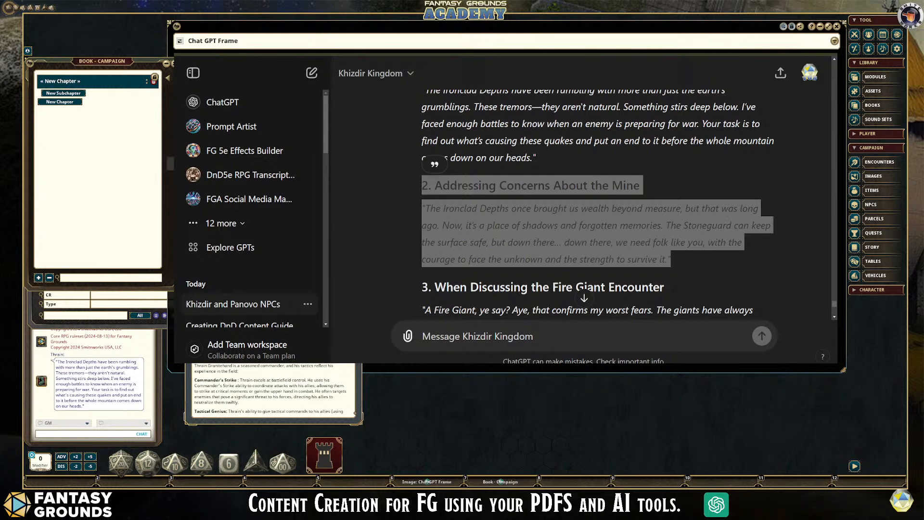
pyautogui.press('ctrl')
pyautogui.press('ctrl')
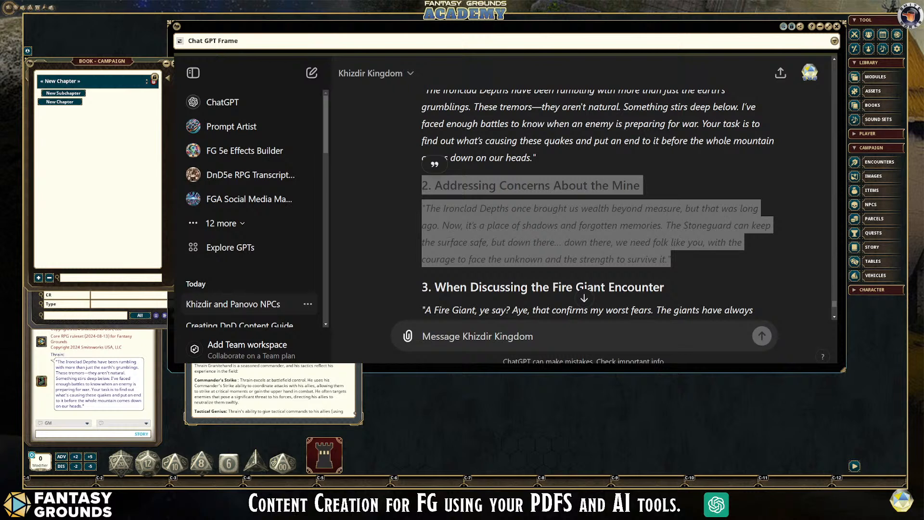
pyautogui.hotkey('ctrl', 'c')
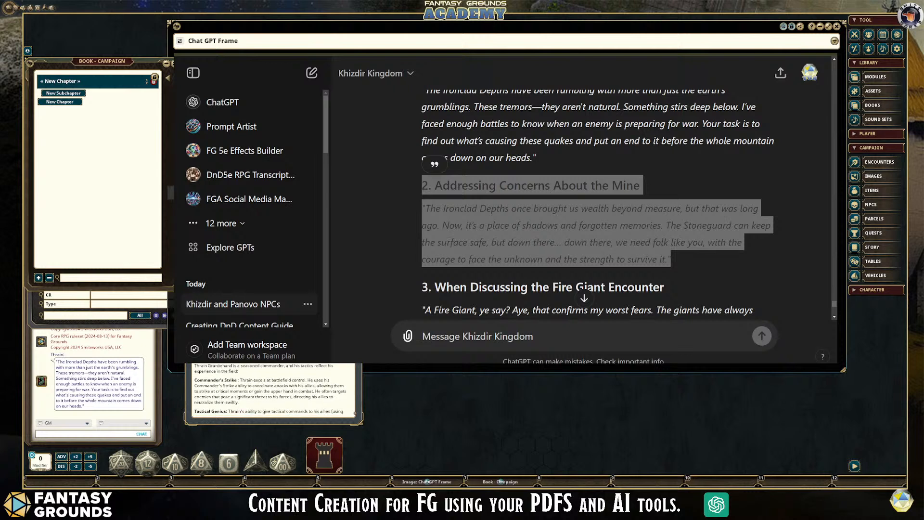
pyautogui.hotkey('ctrl', 'c')
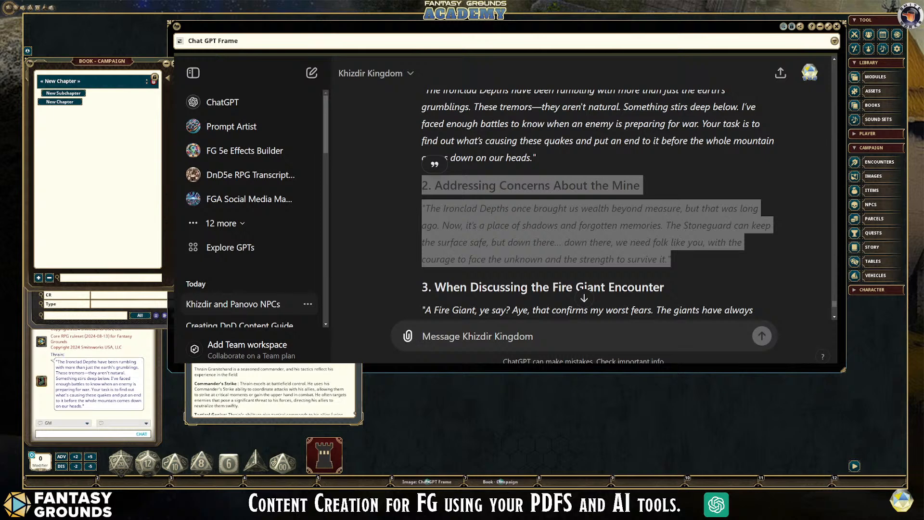
pyautogui.hotkey('ctrl', 'c')
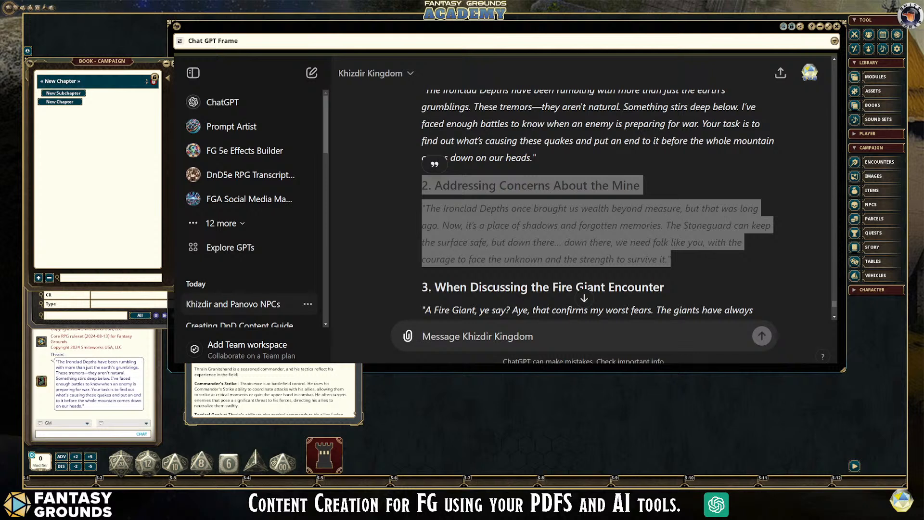
pyautogui.press('Return')
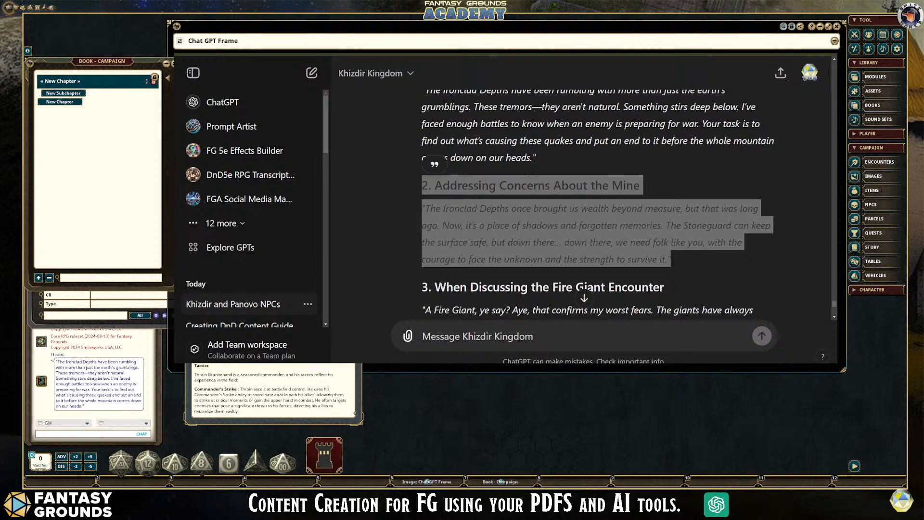
pyautogui.click(166, 169)
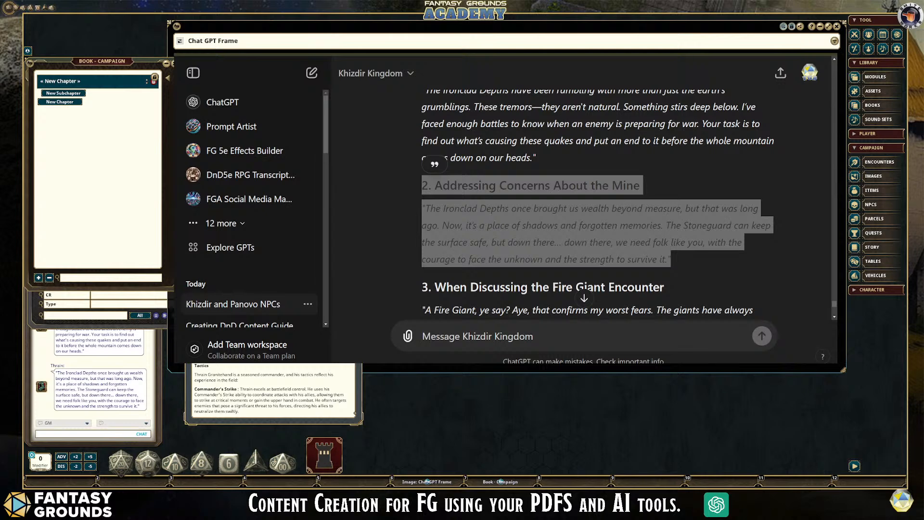
pyautogui.scroll(-1, 273, 391)
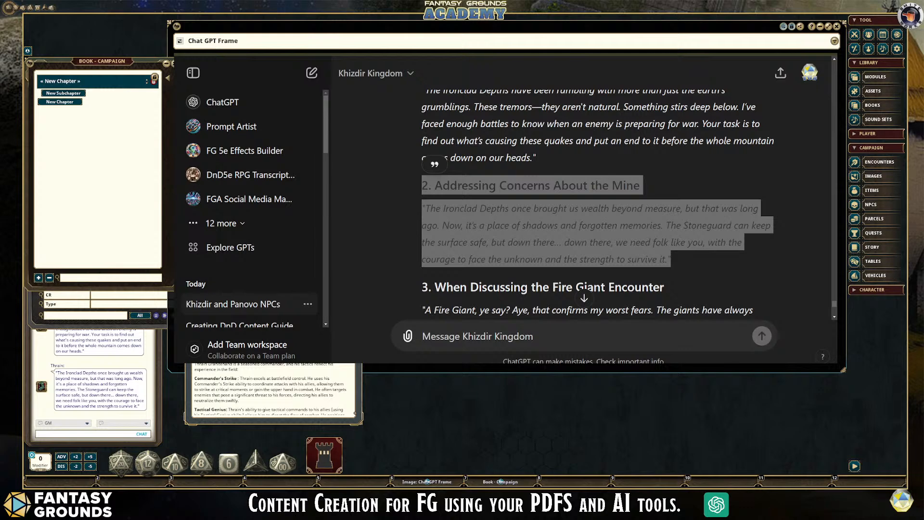
# - Copy the third dialogue, "When Discussing the Fire Giant Encounter", with its heading from the ChatGPT reply
pyautogui.hotkey('alt', 'Tab')
pyautogui.scroll(-3, 724, 227)
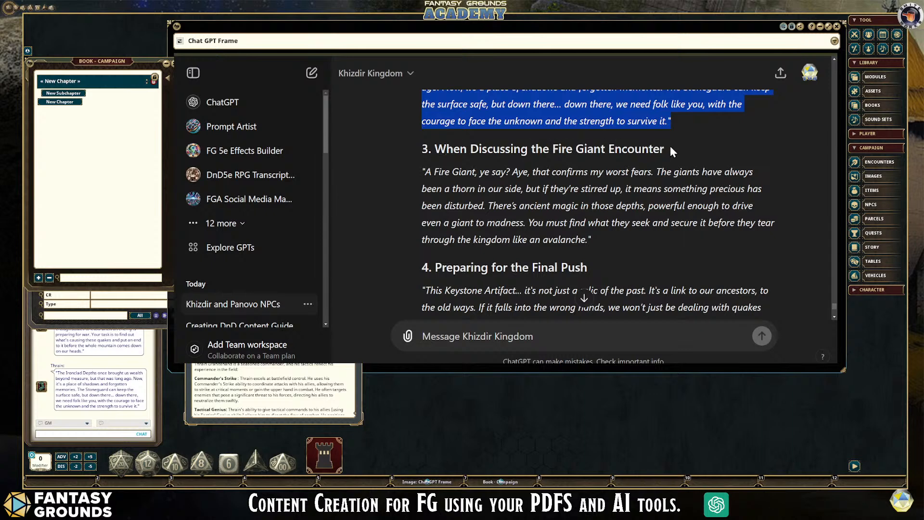
pyautogui.click(639, 252)
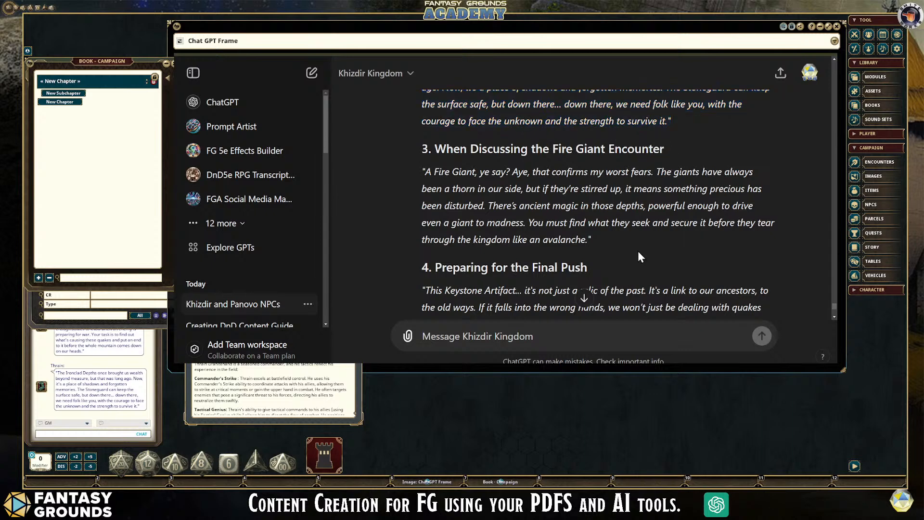
pyautogui.moveTo(596, 241); pyautogui.dragTo(417, 159)
pyautogui.click(416, 185)
pyautogui.moveTo(600, 239); pyautogui.dragTo(424, 145)
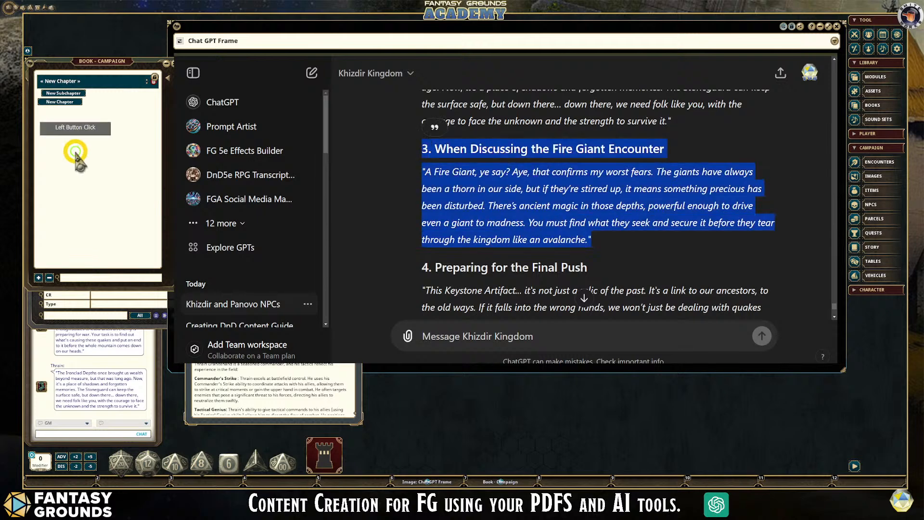
# - Add the copied Fire Giant dialogue to Thrain's NPC notes after the mine dialogue and format its quote as a chat frame
pyautogui.click(211, 192)
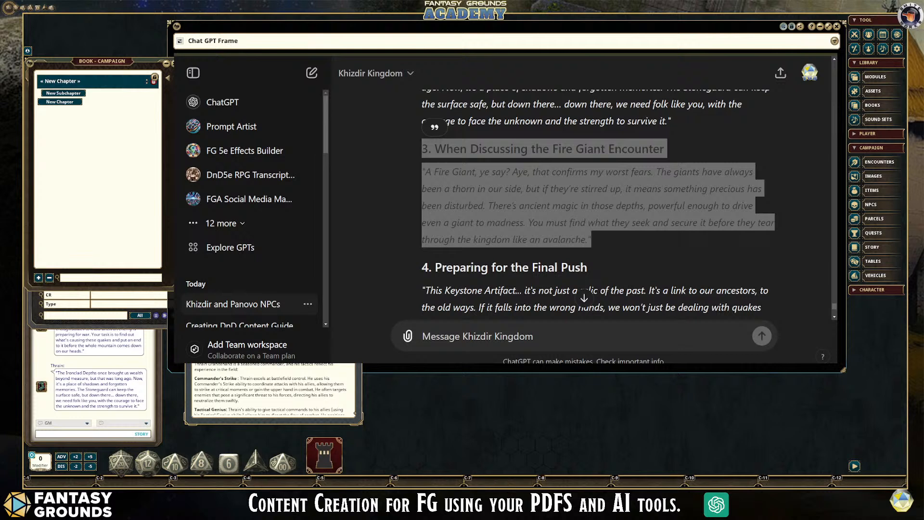
pyautogui.scroll(2, 274, 390)
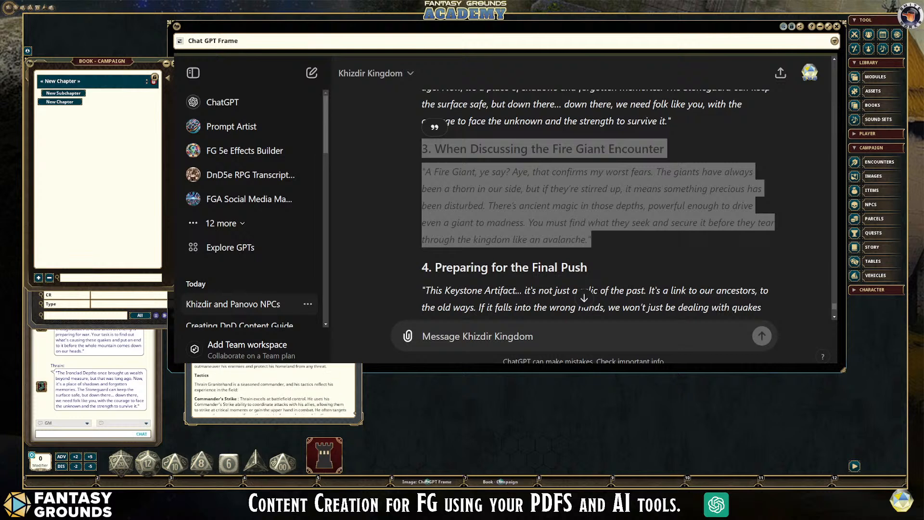
pyautogui.press('ctrl')
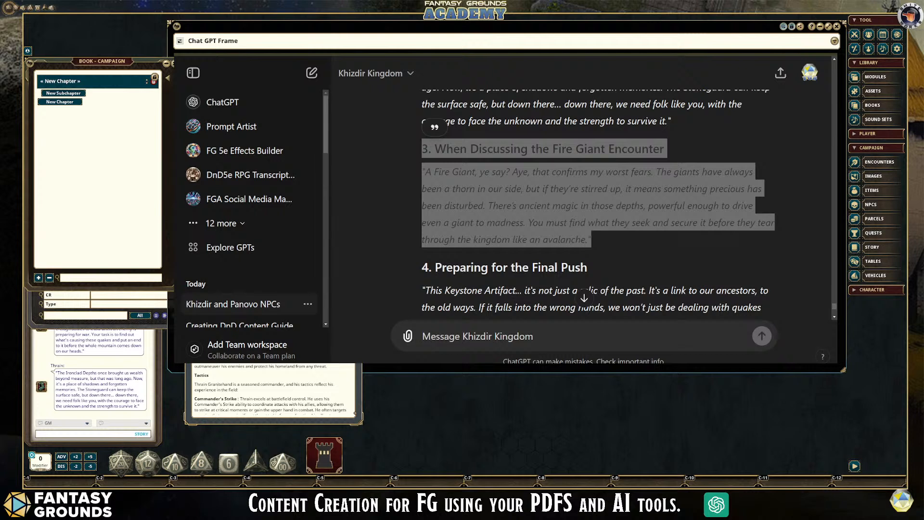
pyautogui.scroll(3, 273, 392)
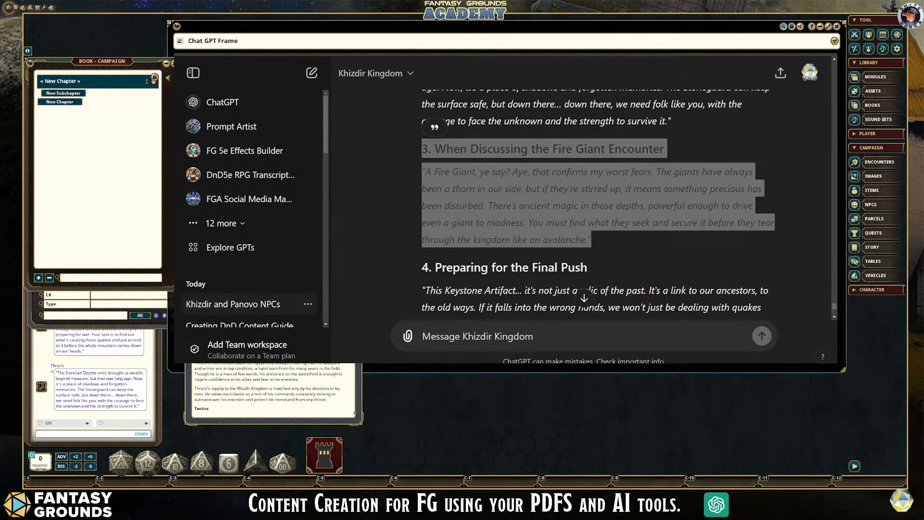
pyautogui.scroll(-3, 274, 392)
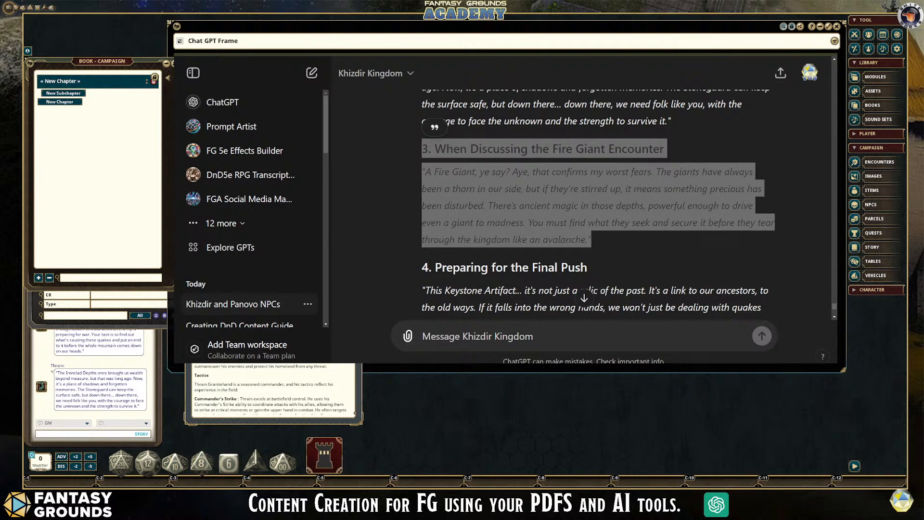
pyautogui.scroll(1, 273, 392)
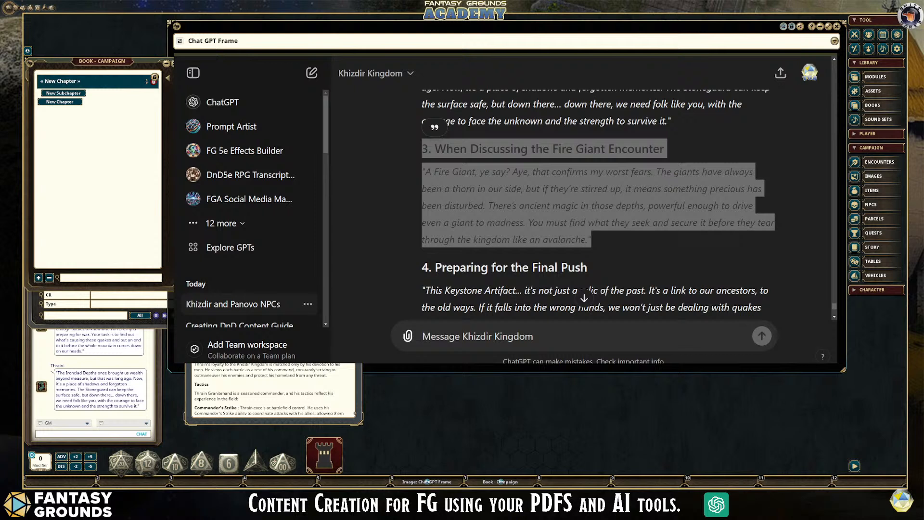
pyautogui.hotkey('ctrl', 'v')
pyautogui.press('Return')
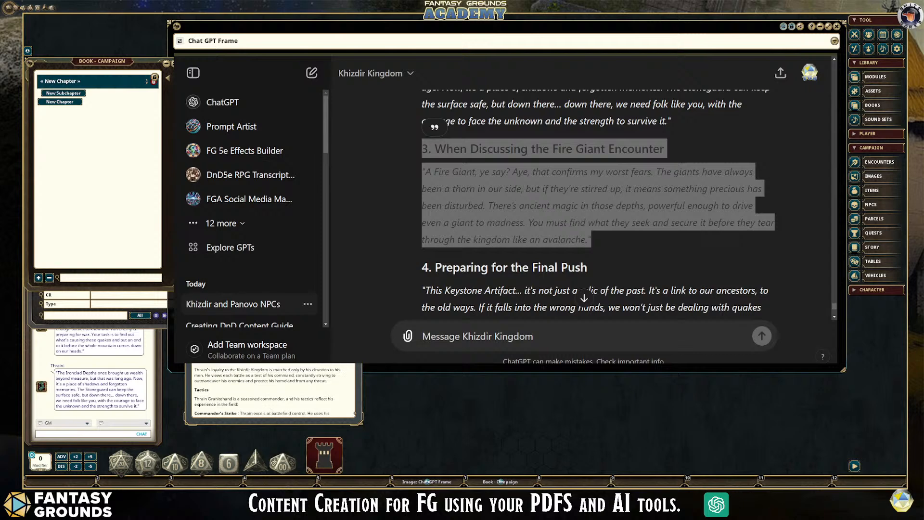
pyautogui.scroll(-1, 274, 390)
pyautogui.scroll(2, 273, 390)
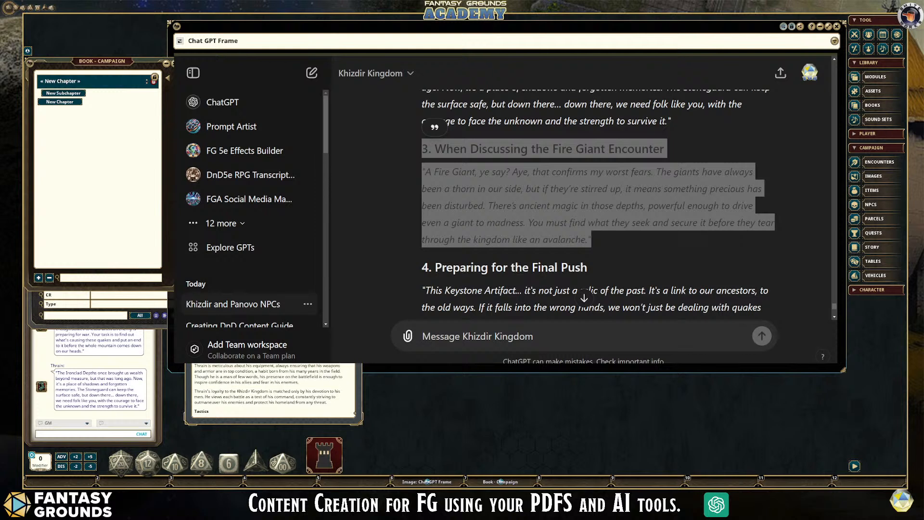
pyautogui.press('shift')
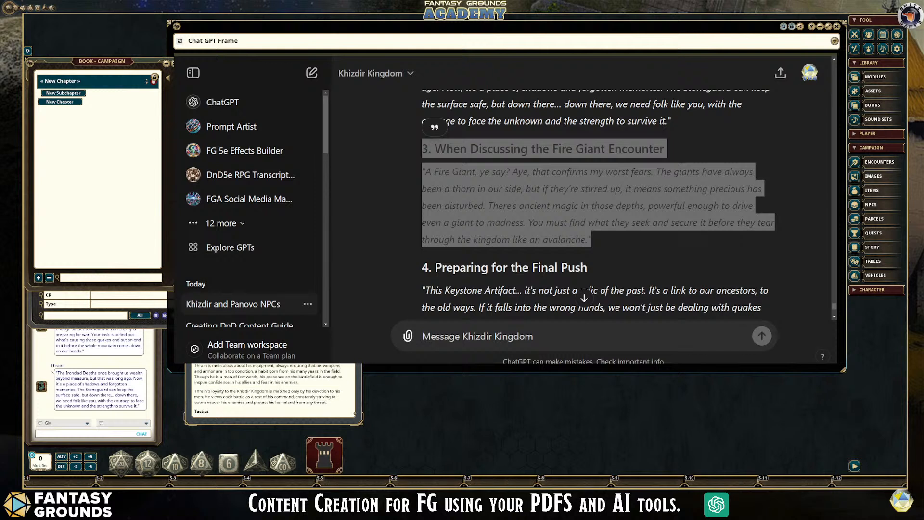
pyautogui.scroll(-3, 274, 390)
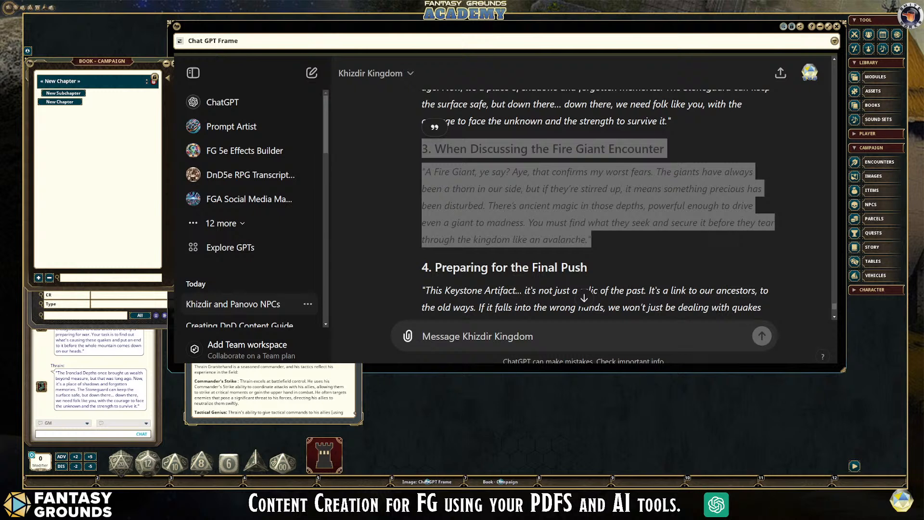
pyautogui.scroll(1, 273, 390)
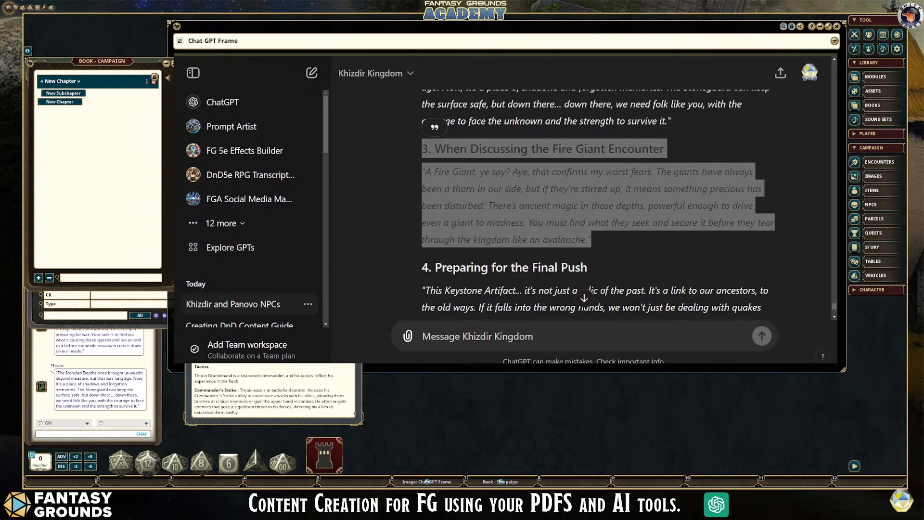
pyautogui.scroll(-1, 273, 390)
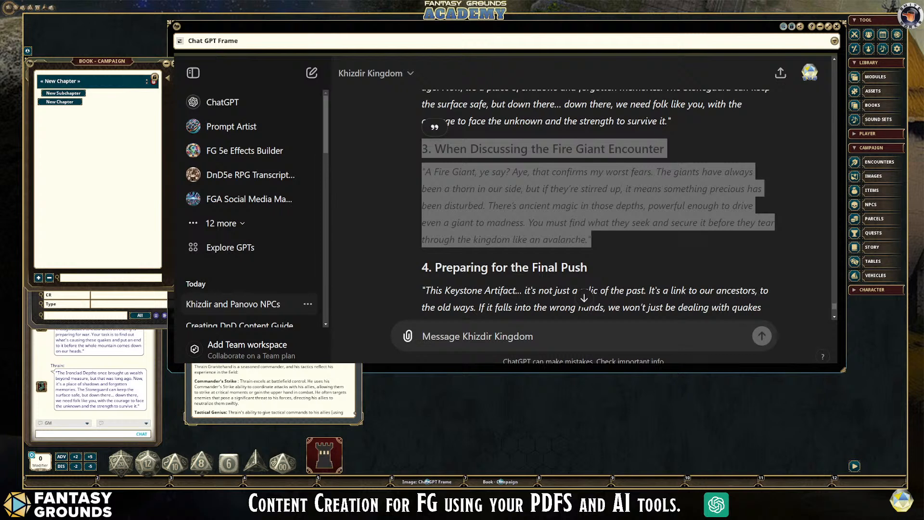
pyautogui.scroll(1, 273, 390)
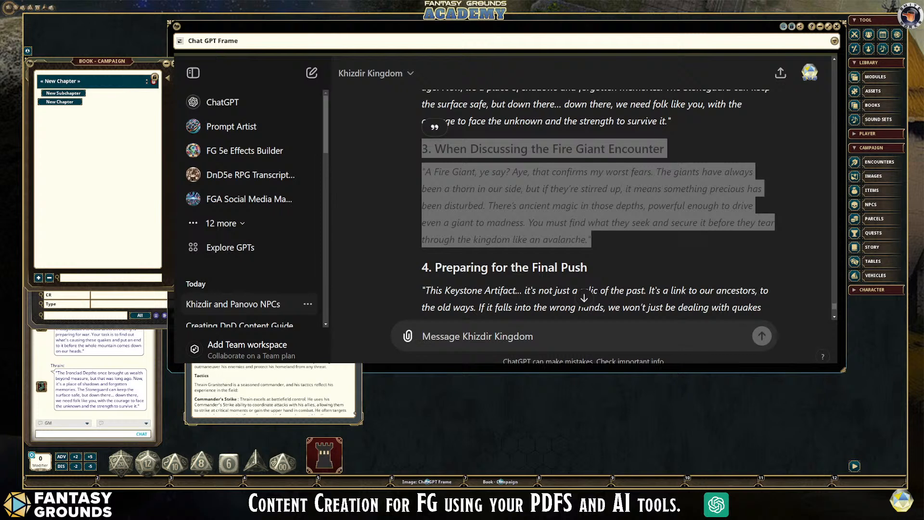
pyautogui.press('ctrl')
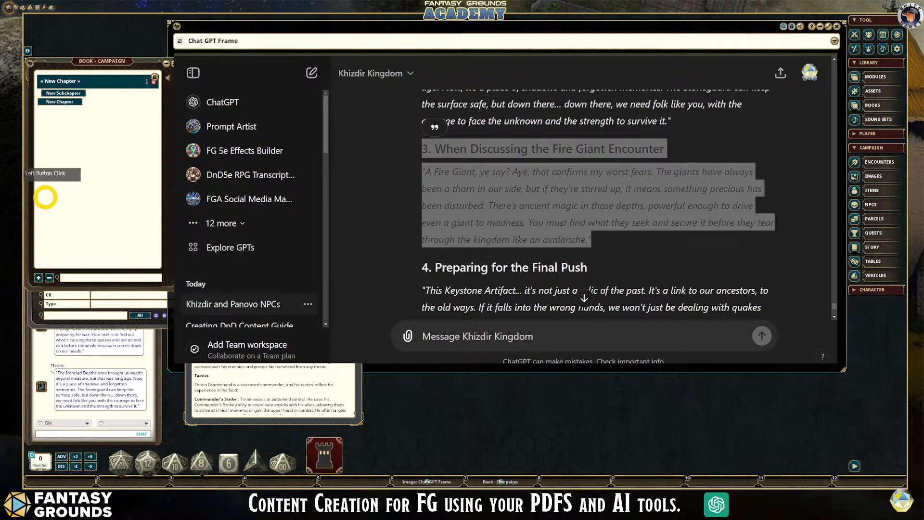
# - Copy the fourth dialogue, "Preparing for the Final Push", with its heading from the ChatGPT reply
pyautogui.scroll(-3, 596, 202)
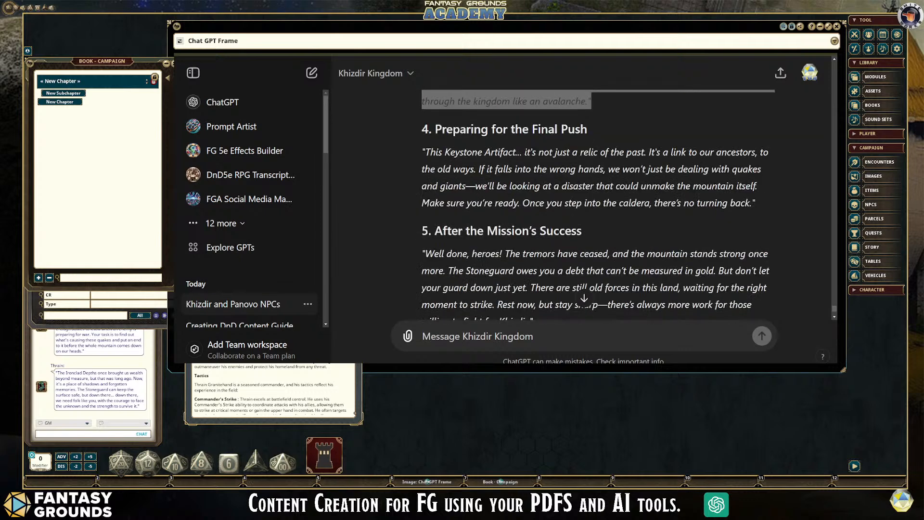
pyautogui.scroll(1, 597, 202)
pyautogui.moveTo(756, 248); pyautogui.dragTo(421, 175)
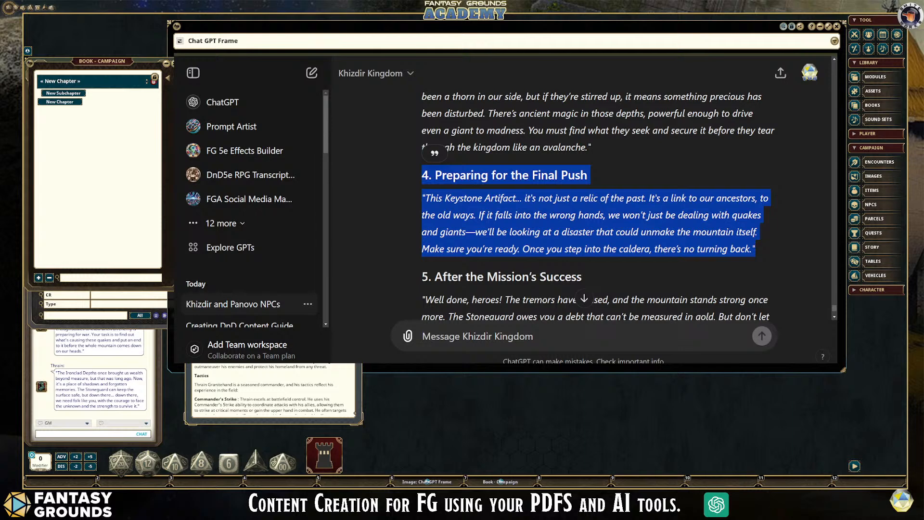
# - Add the copied "Preparing for the Final Push" dialogue to Thrain's NPC notes and format its quote as a chat frame
pyautogui.click(75, 220)
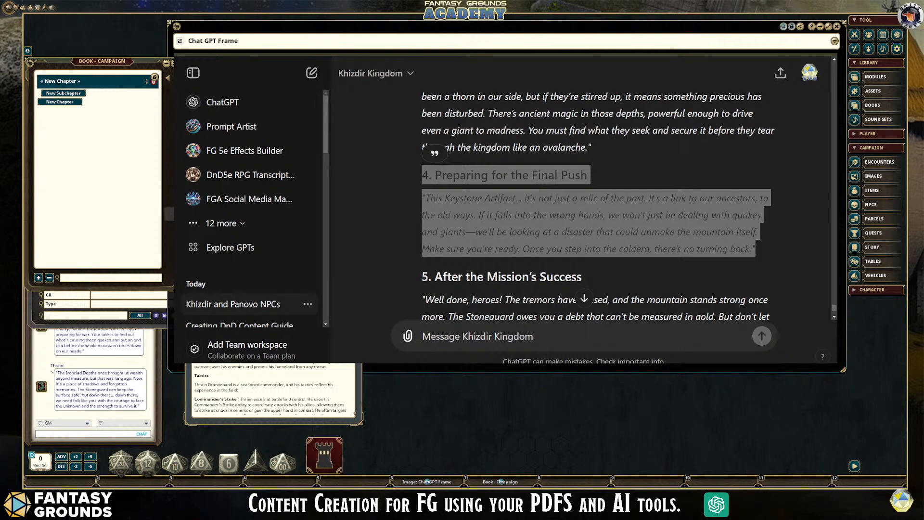
pyautogui.press('ctrl')
pyautogui.scroll(2, 274, 390)
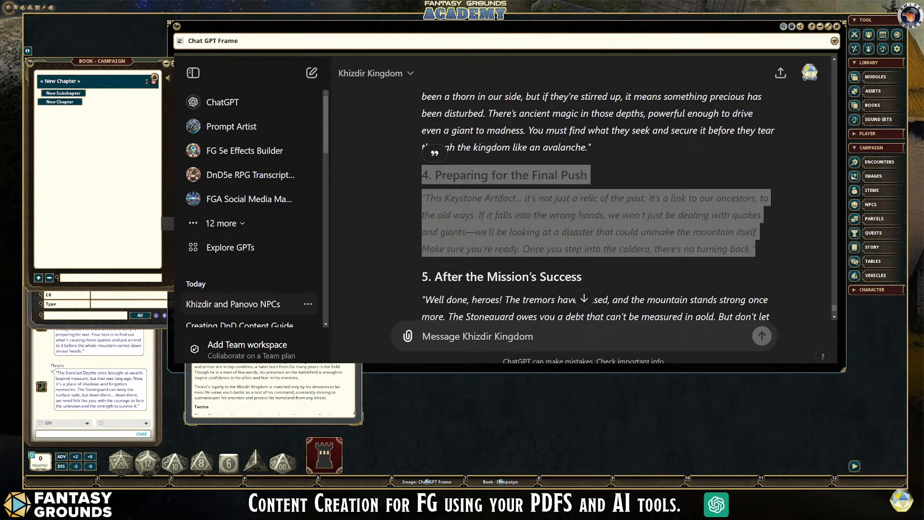
pyautogui.press('ctrl')
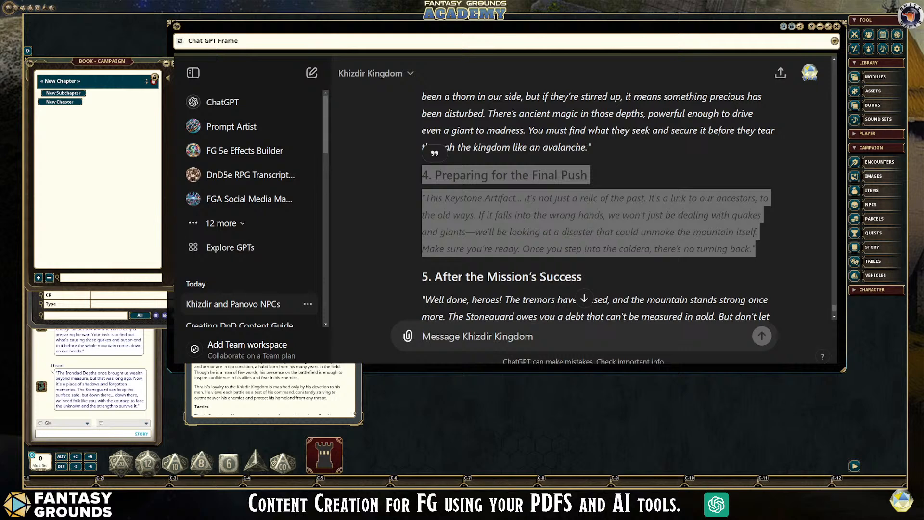
pyautogui.scroll(1, 273, 390)
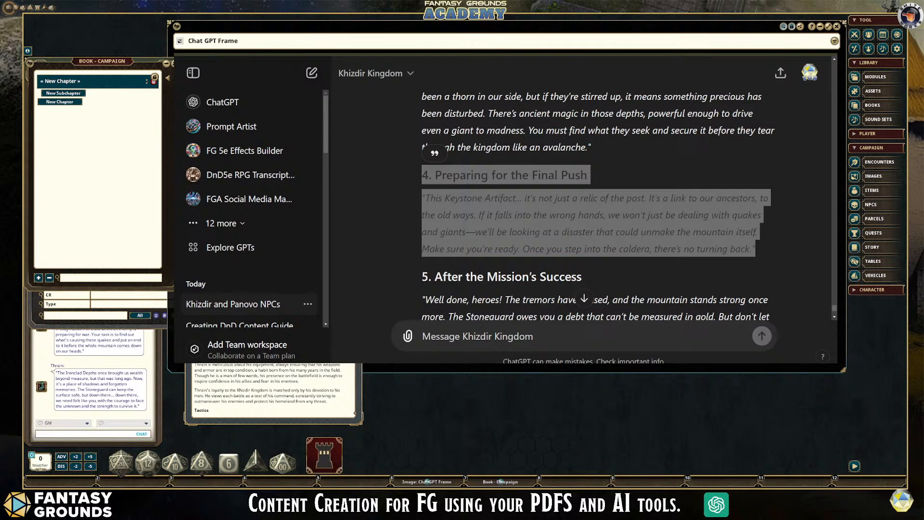
pyautogui.scroll(1, 273, 390)
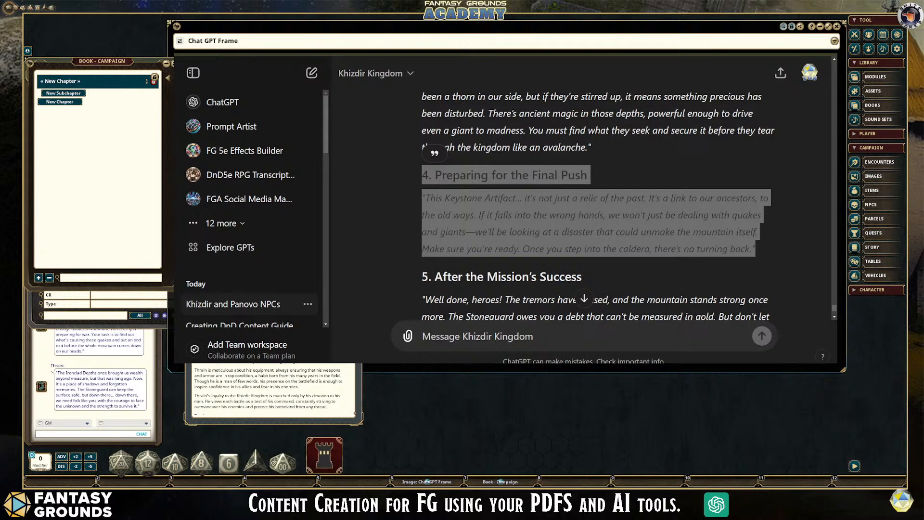
# - Copy the fifth dialogue, "After the Mission's Success", with its heading from the ChatGPT reply
pyautogui.click(708, 280)
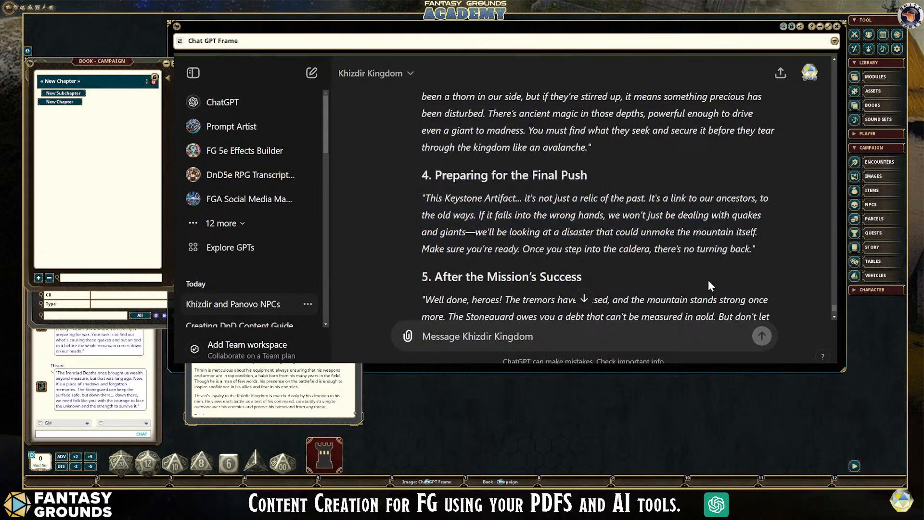
pyautogui.scroll(-3, 708, 280)
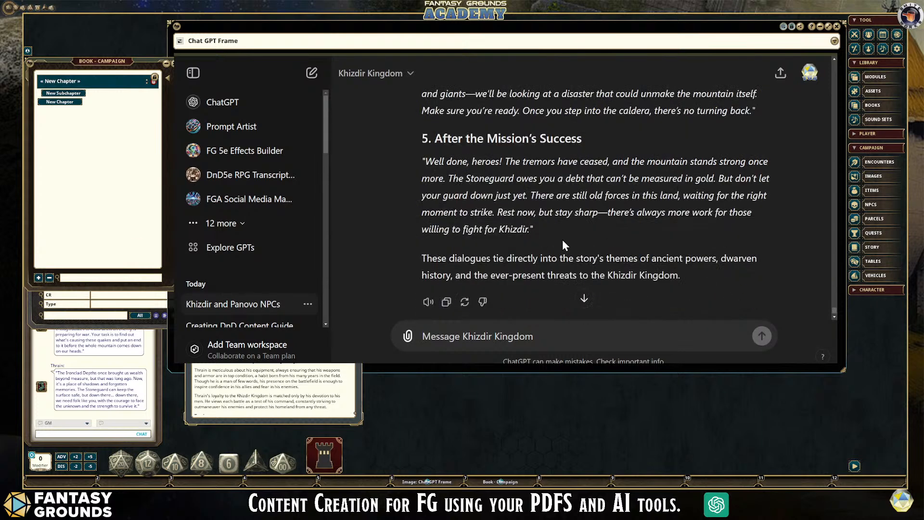
pyautogui.moveTo(541, 233); pyautogui.dragTo(421, 142)
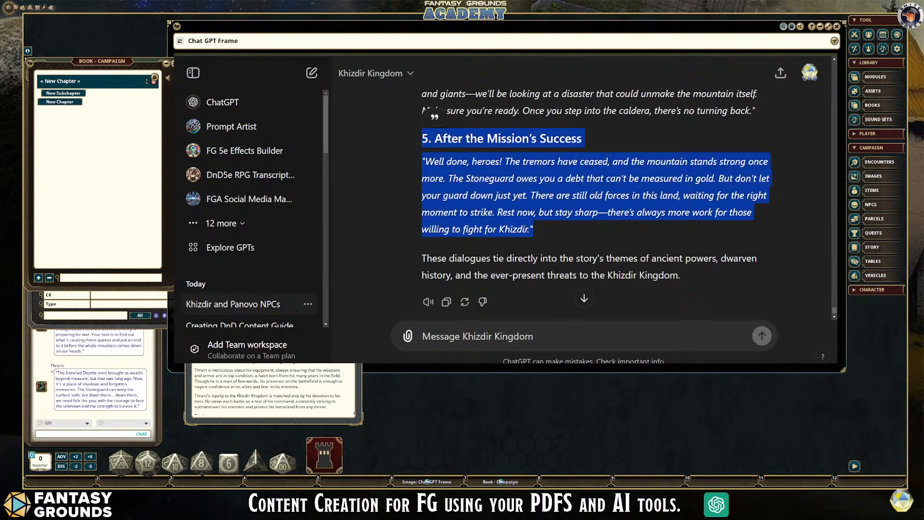
# - Add the copied "After the Mission's Success" dialogue to Thrain's NPC notes above "Background & Lore" and format its quote as a chat frame
pyautogui.click(274, 392)
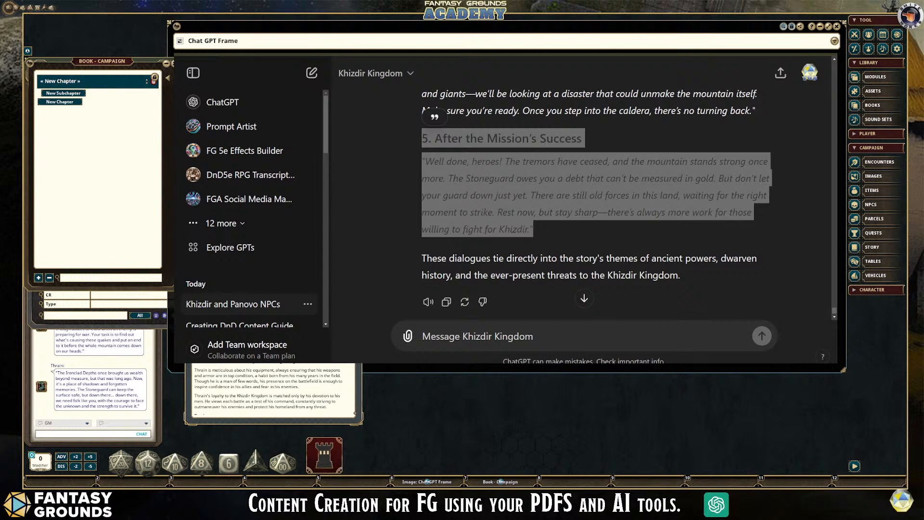
pyautogui.scroll(2, 273, 392)
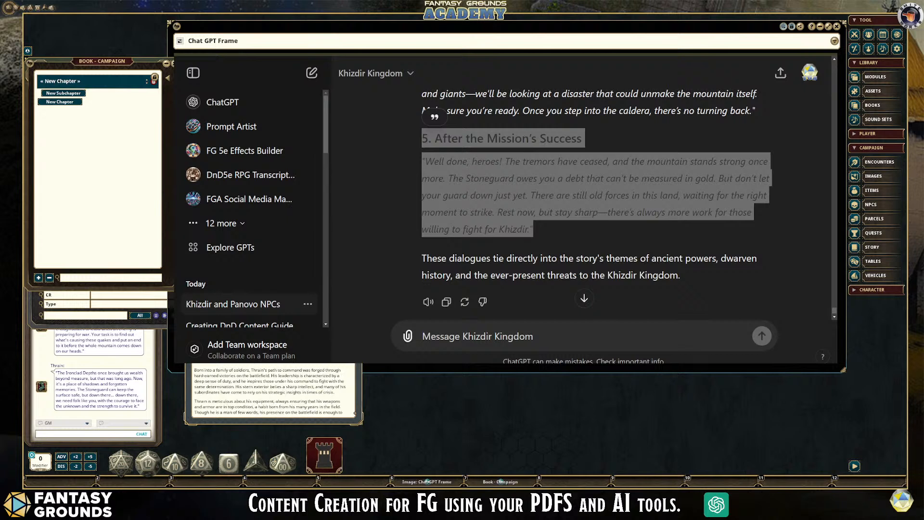
pyautogui.press('ctrl')
pyautogui.hotkey('ctrl', 'c')
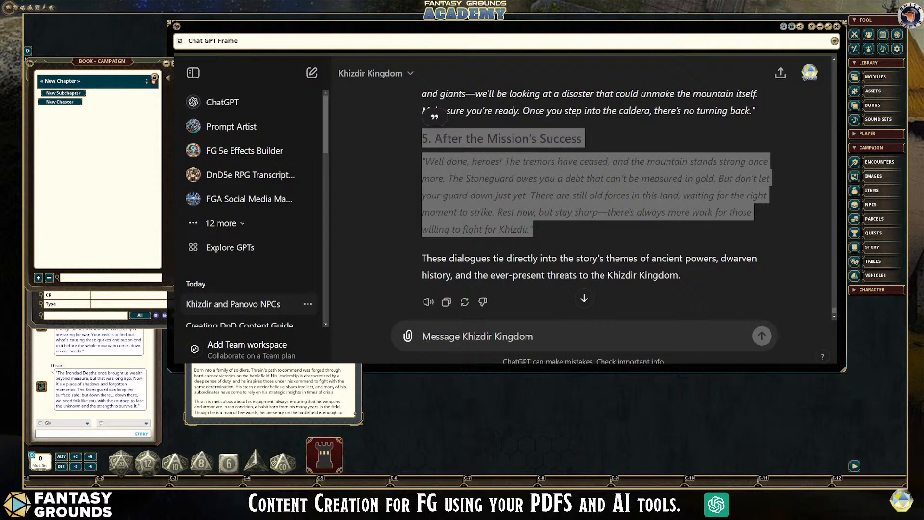
pyautogui.hotkey('ctrl', 'v')
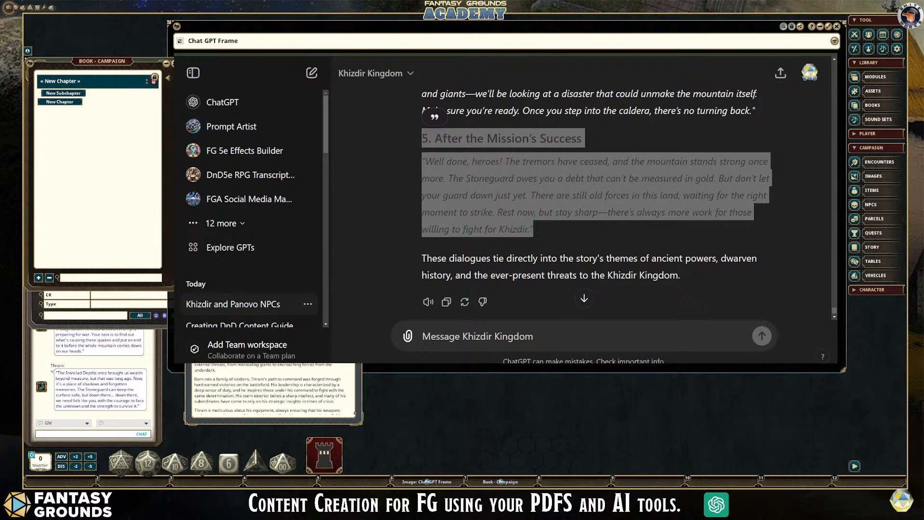
pyautogui.press('Return')
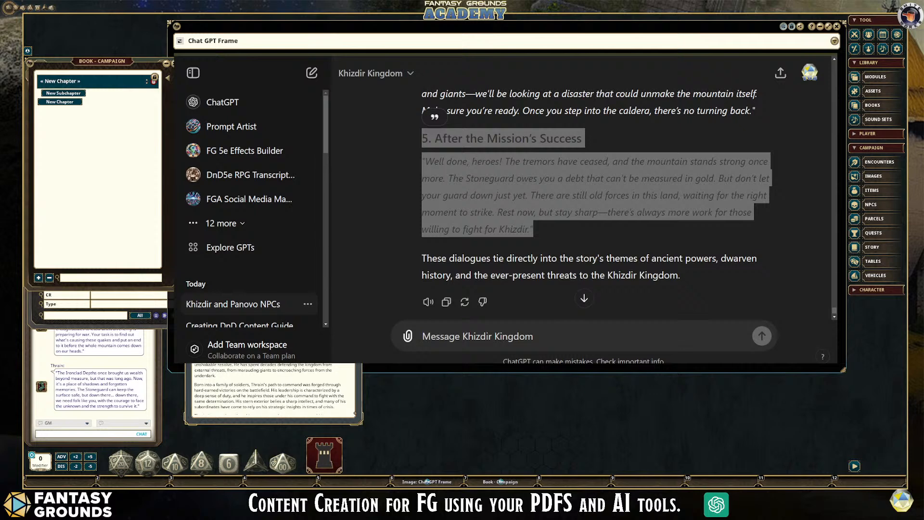
pyautogui.hotkey('ctrl', 'v')
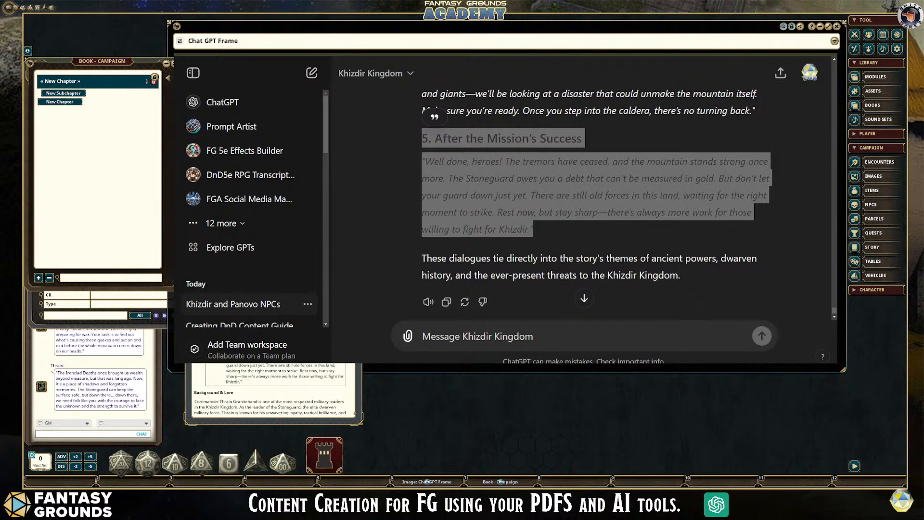
pyautogui.scroll(-5, 273, 390)
pyautogui.scroll(5, 273, 389)
pyautogui.scroll(1, 273, 390)
pyautogui.scroll(-5, 274, 389)
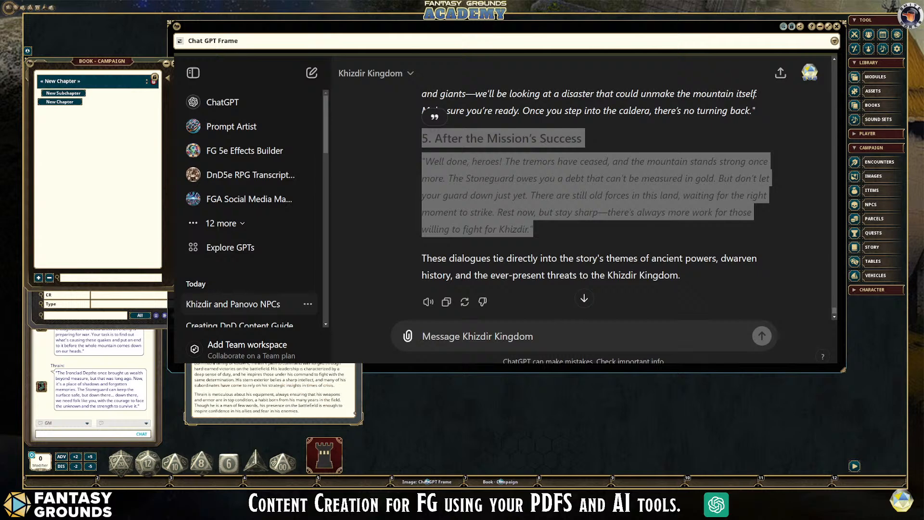
pyautogui.scroll(1, 274, 390)
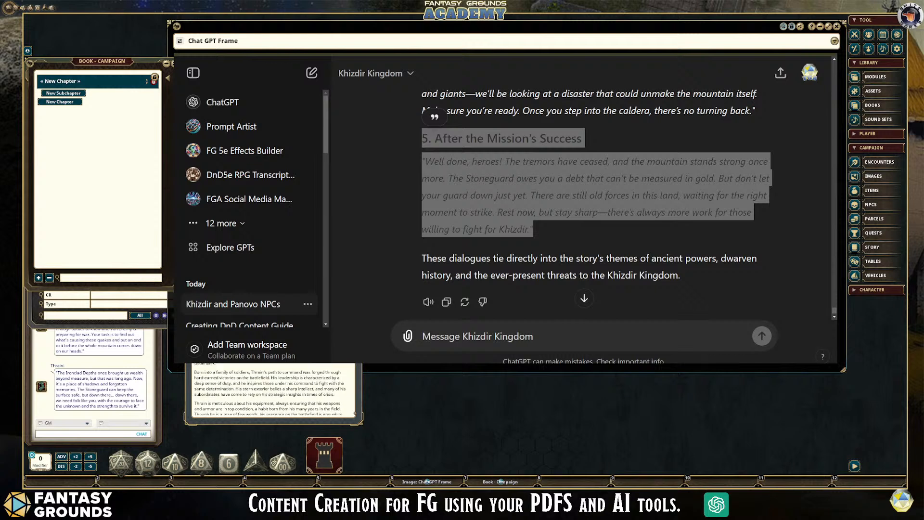
# - Review Thrain's NPC notes below the dialogues, from "Background & Lore" through the combat tactics to the actions and legendary actions
pyautogui.press('ctrl')
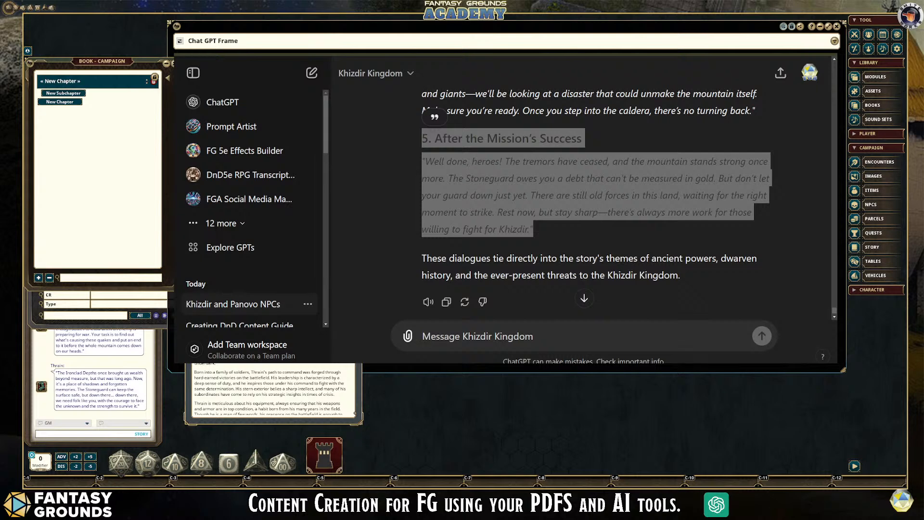
pyautogui.scroll(-5, 285, 364)
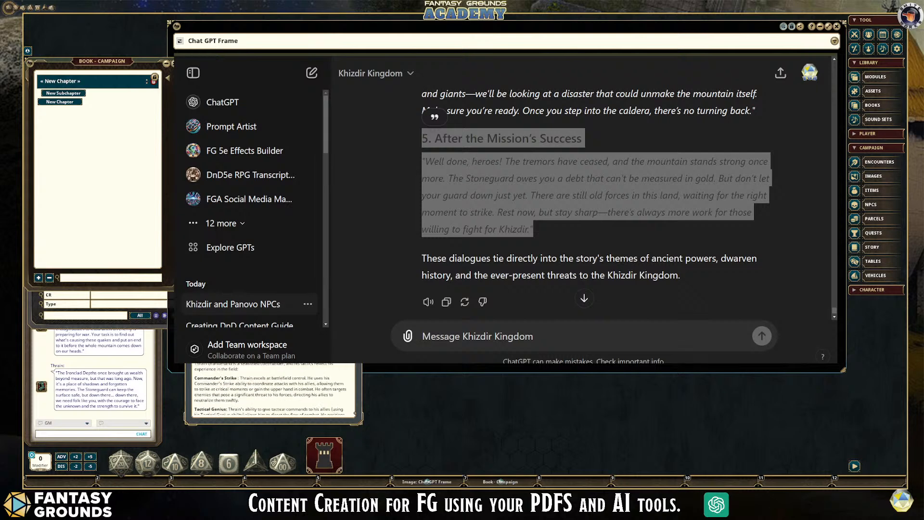
pyautogui.scroll(-3, 285, 365)
pyautogui.scroll(-8, 284, 364)
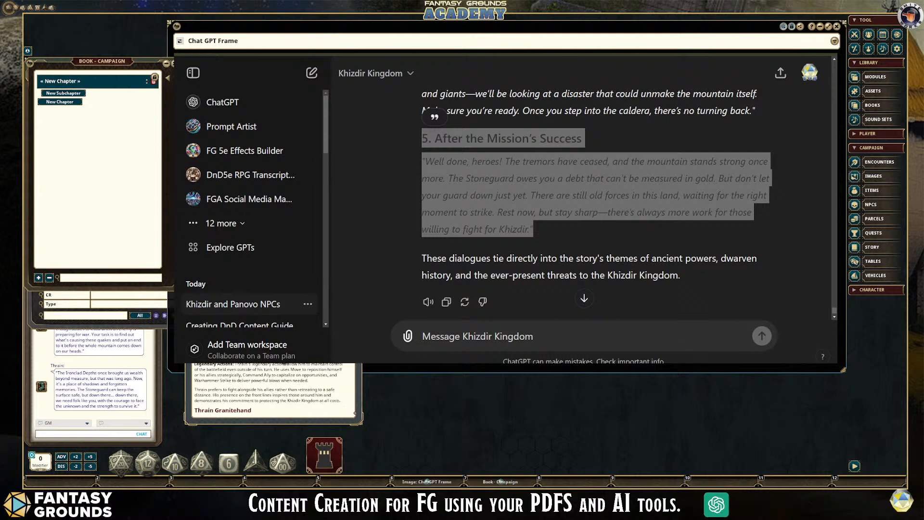
pyautogui.scroll(-8, 285, 364)
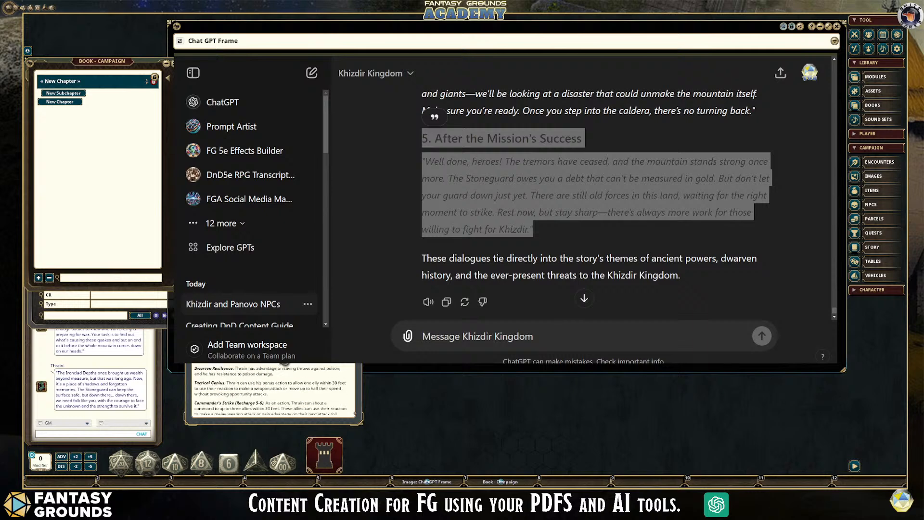
pyautogui.scroll(-2, 284, 364)
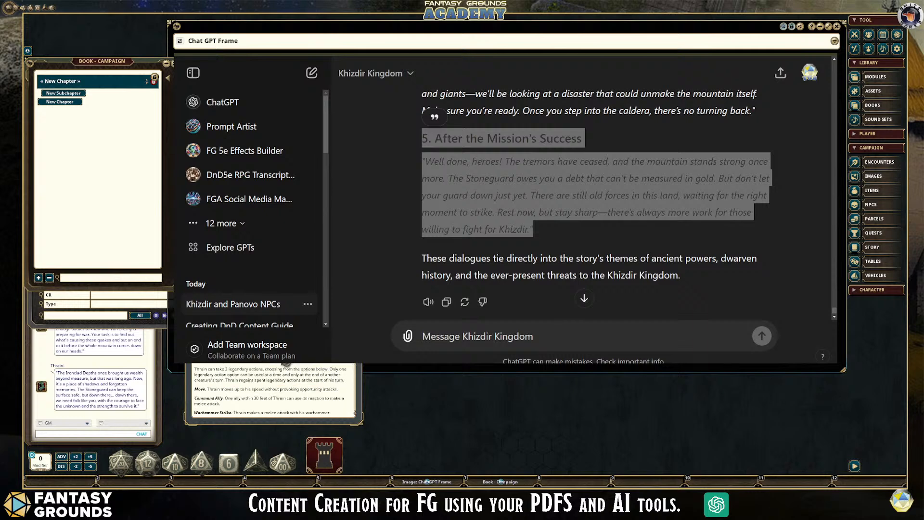
pyautogui.scroll(15, 260, 368)
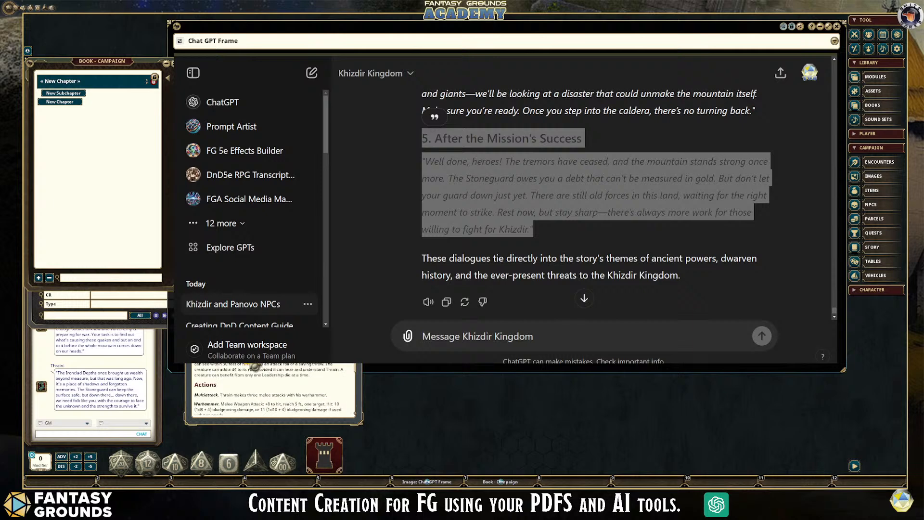
pyautogui.scroll(10, 272, 389)
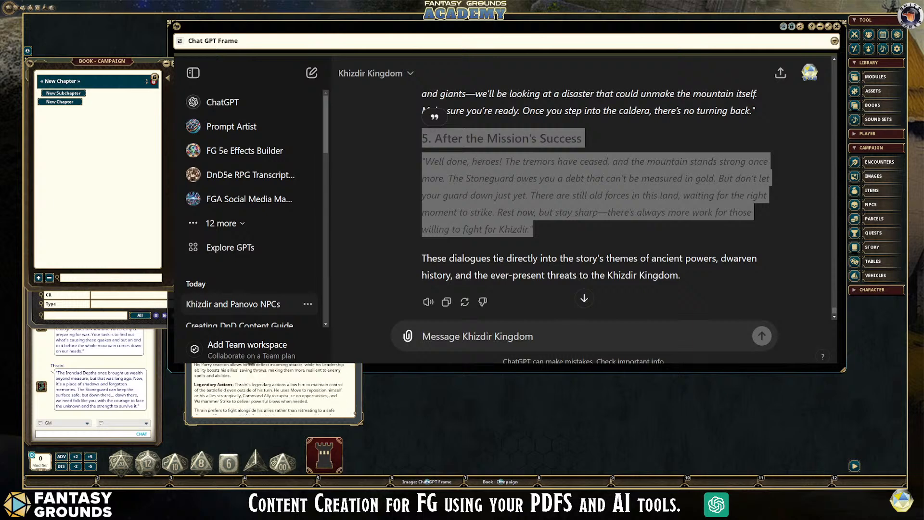
pyautogui.scroll(5, 272, 389)
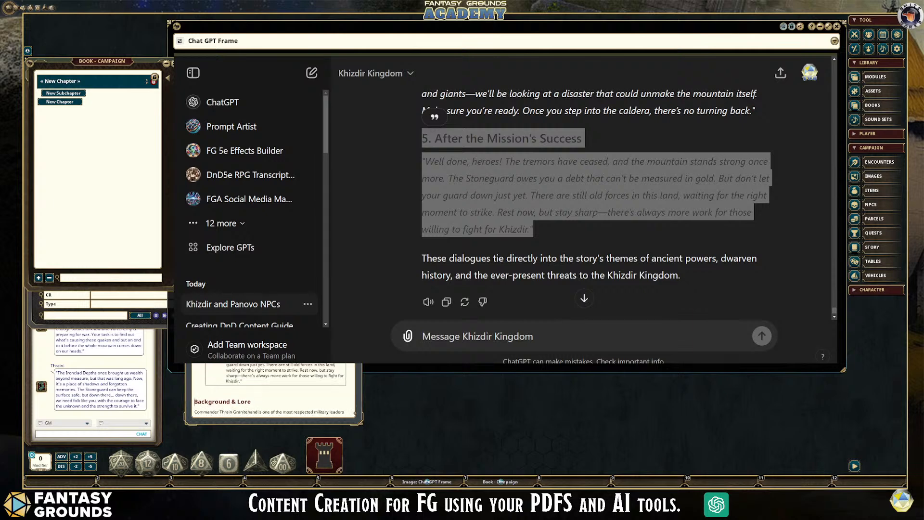